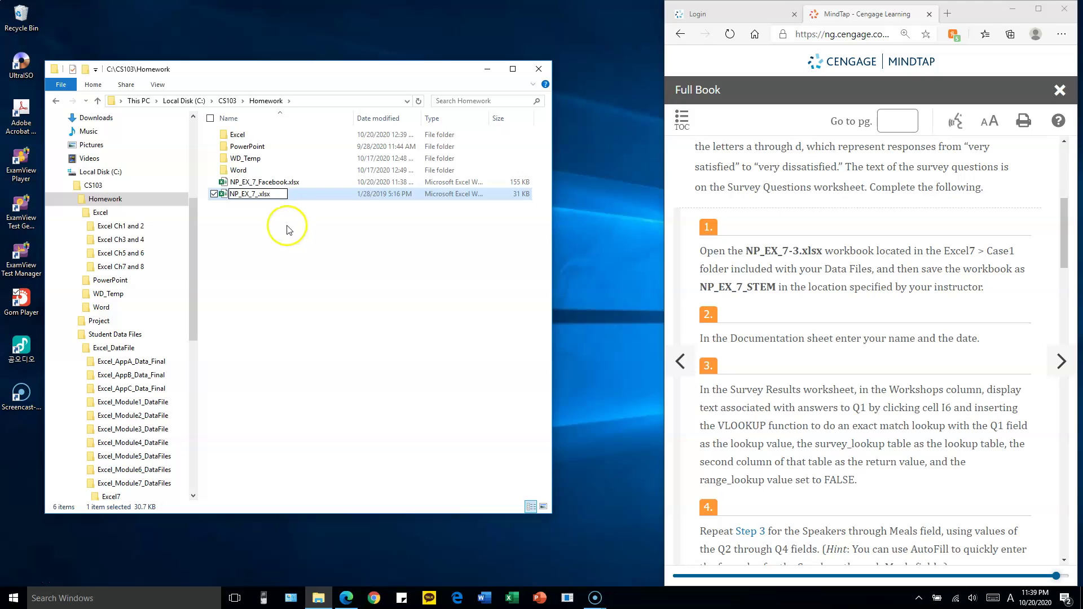
Rename the workbook copy in the Homework folder as NP_EX_7_STEM.xlsx and open it in Excel
key("Return")
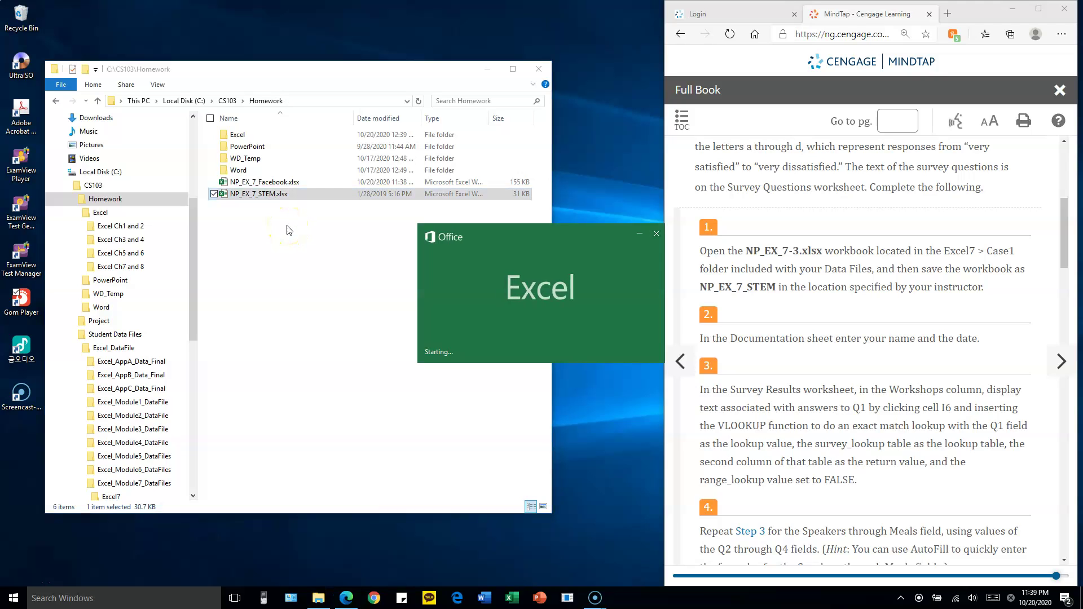
left_click(741, 263)
Enter the author's full name in B3 and the date 10/20/2020 in B4 of the Documentation sheet
left_click(166, 204)
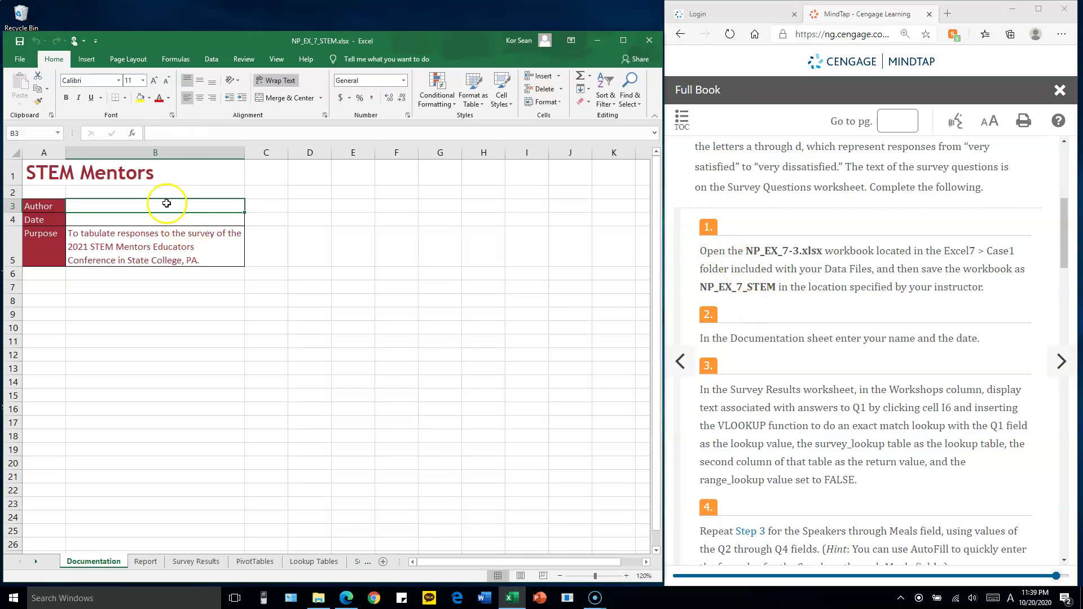
type("Sean Pak")
key("Return")
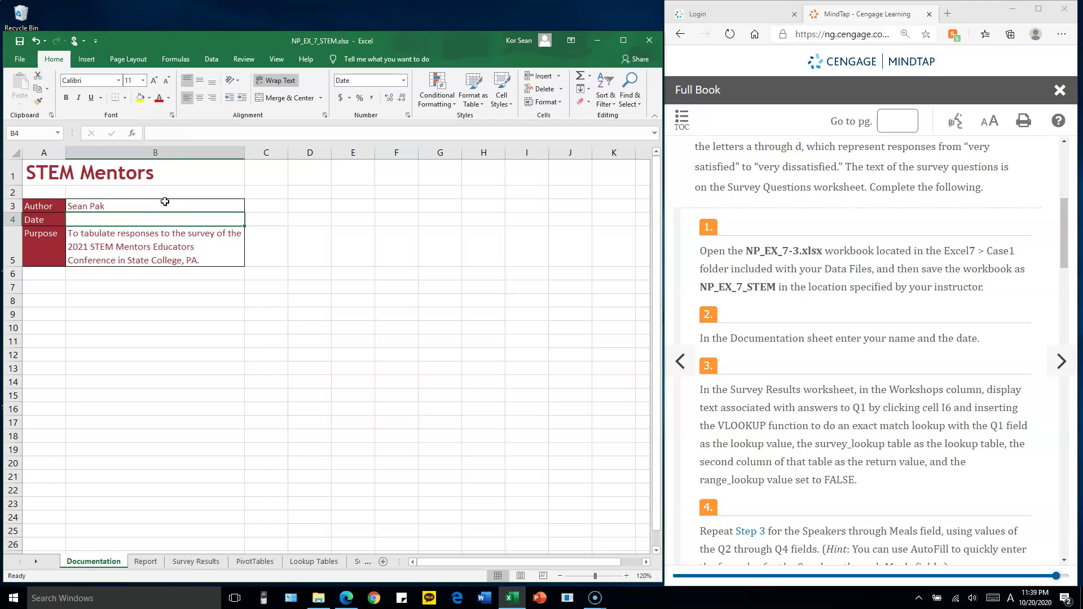
type("10/")
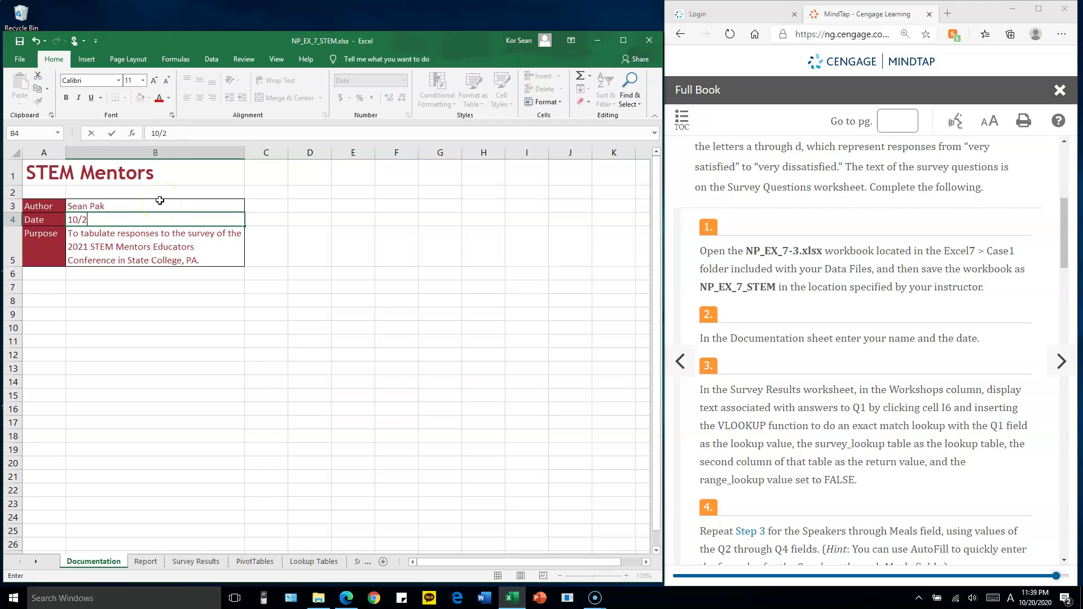
type("20/2020")
key("Return")
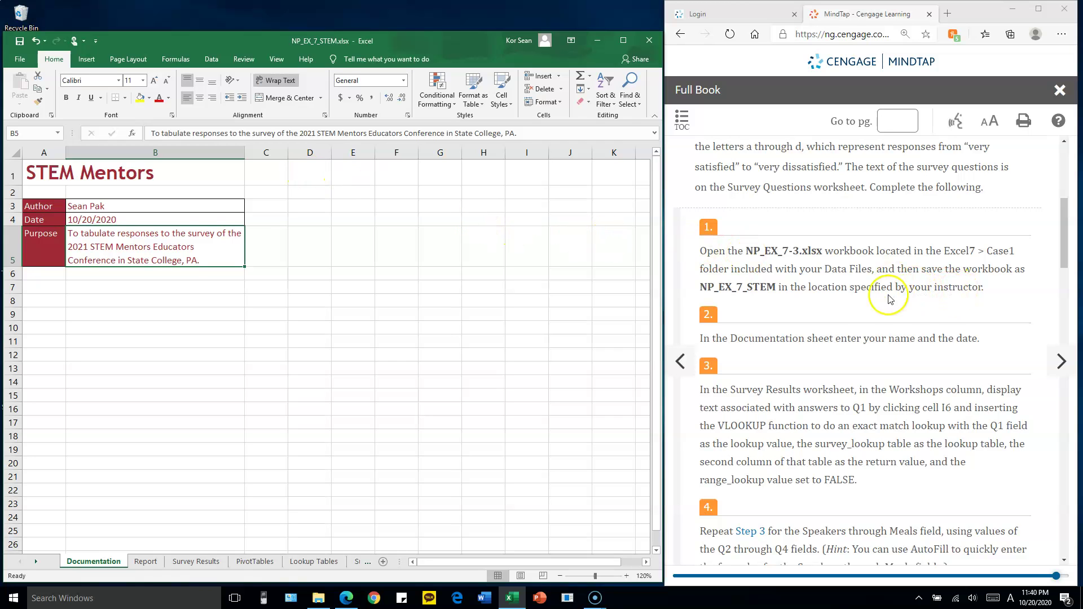
Widen the sheet tab area to fit all the sheet names and switch to the Survey Results worksheet
left_click(855, 339)
scroll(852, 339, "down", 4)
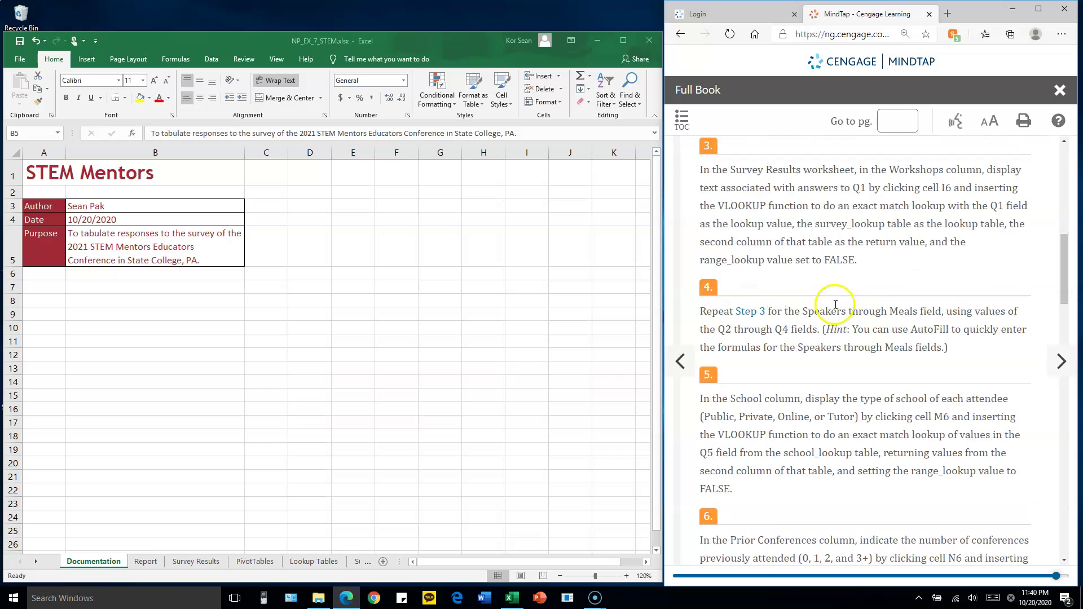
scroll(836, 305, "up", 2)
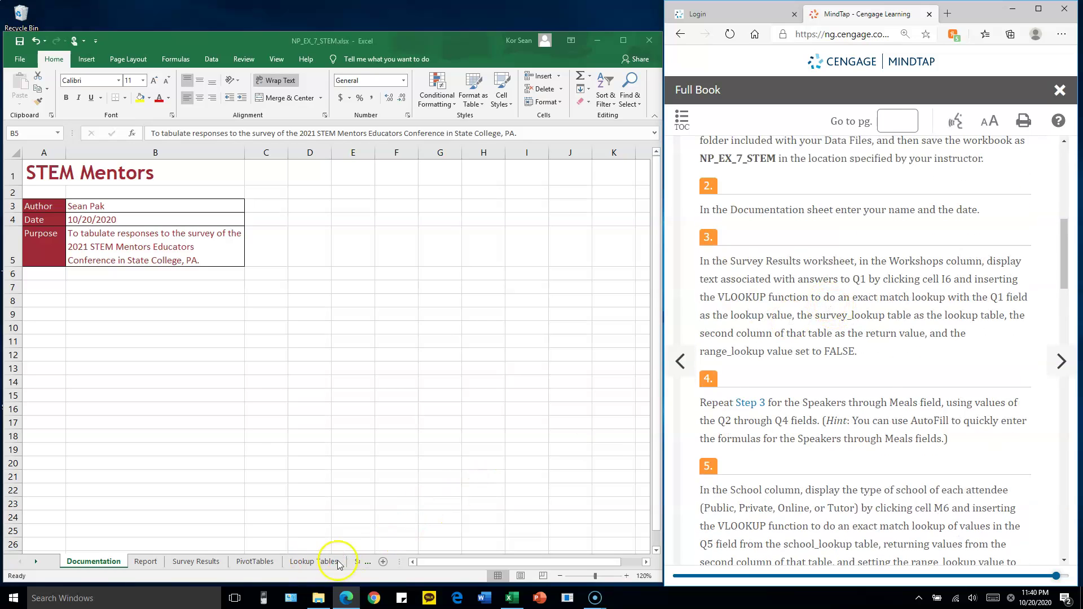
left_click(475, 563)
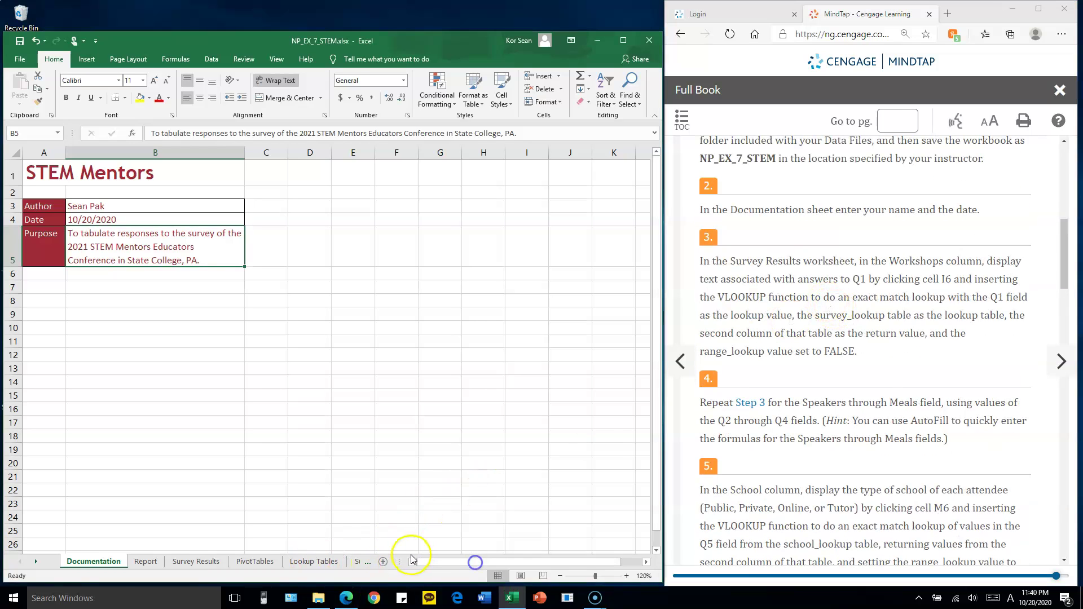
left_click_drag(398, 562, 471, 563)
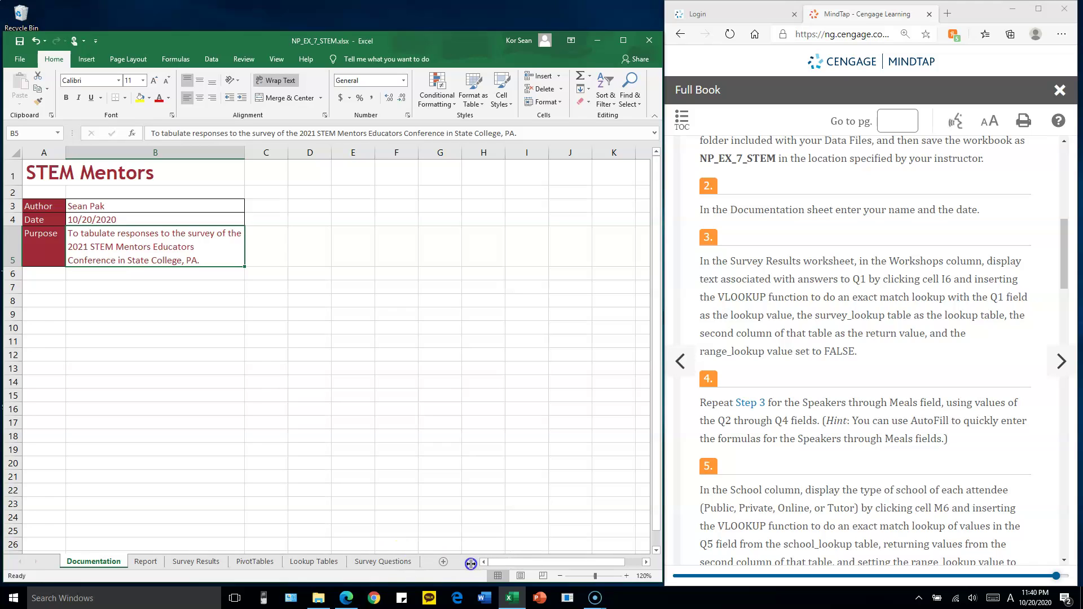
left_click(391, 563)
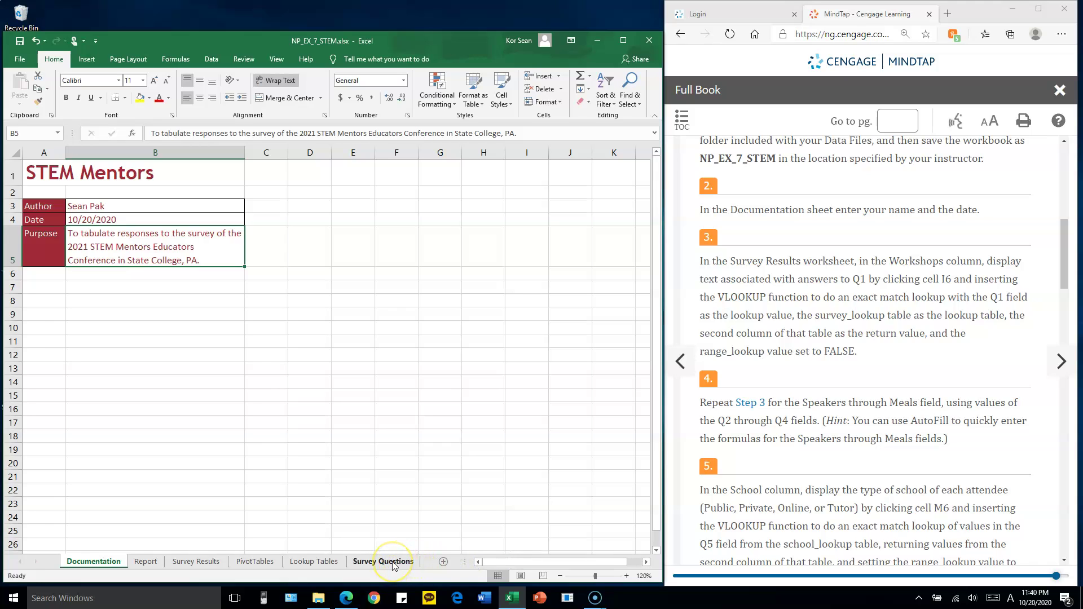
left_click(218, 562)
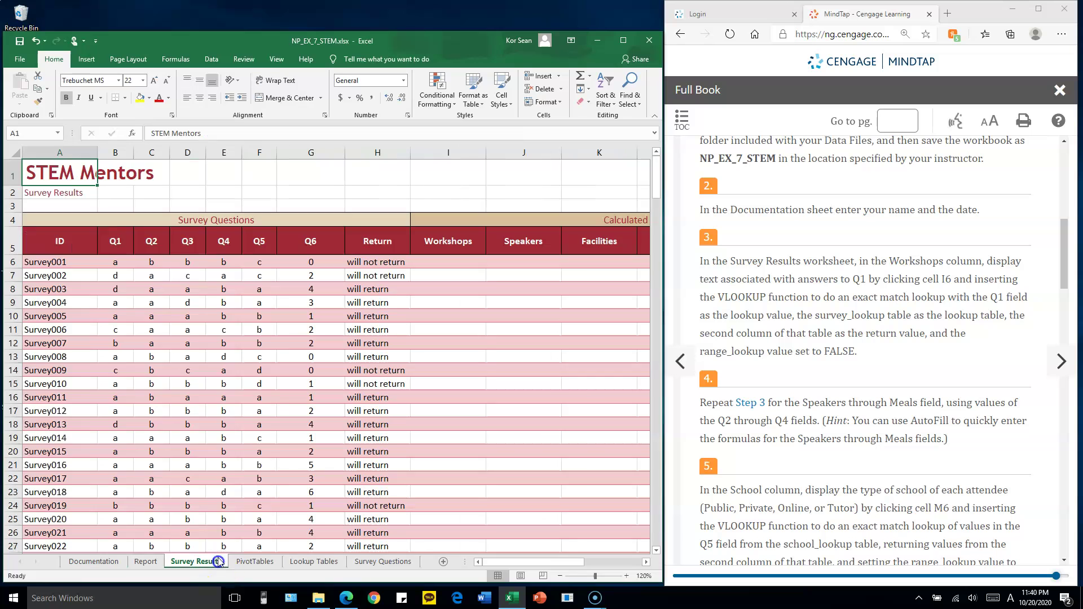
Begin a VLOOKUP formula in cell I6 of the Workshops column with the row's Q1 field as the lookup value
left_click(190, 299)
left_click(449, 265)
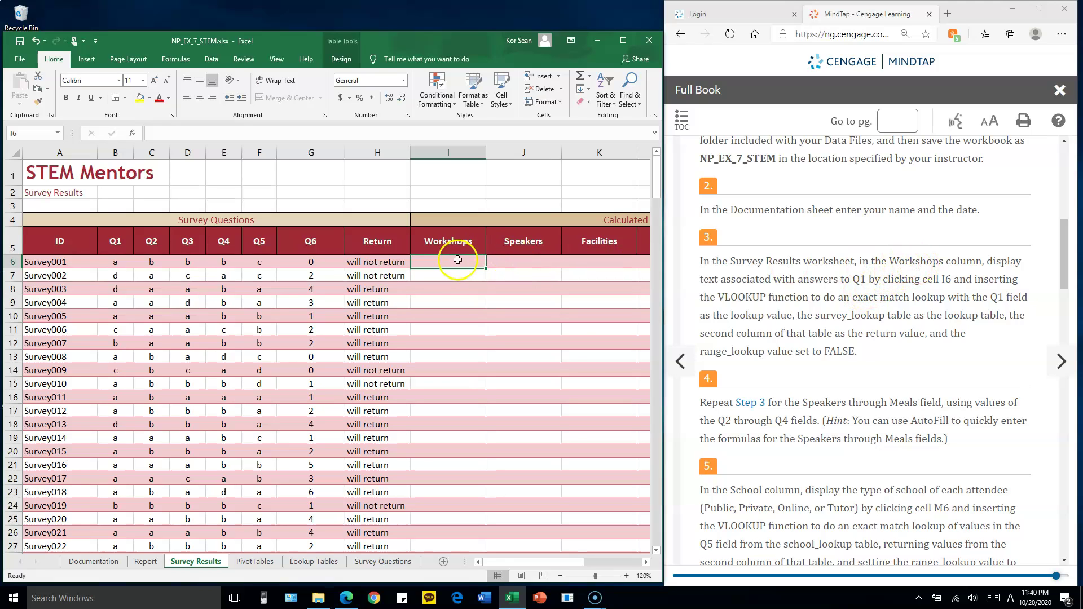
left_click(455, 287)
left_click(461, 259)
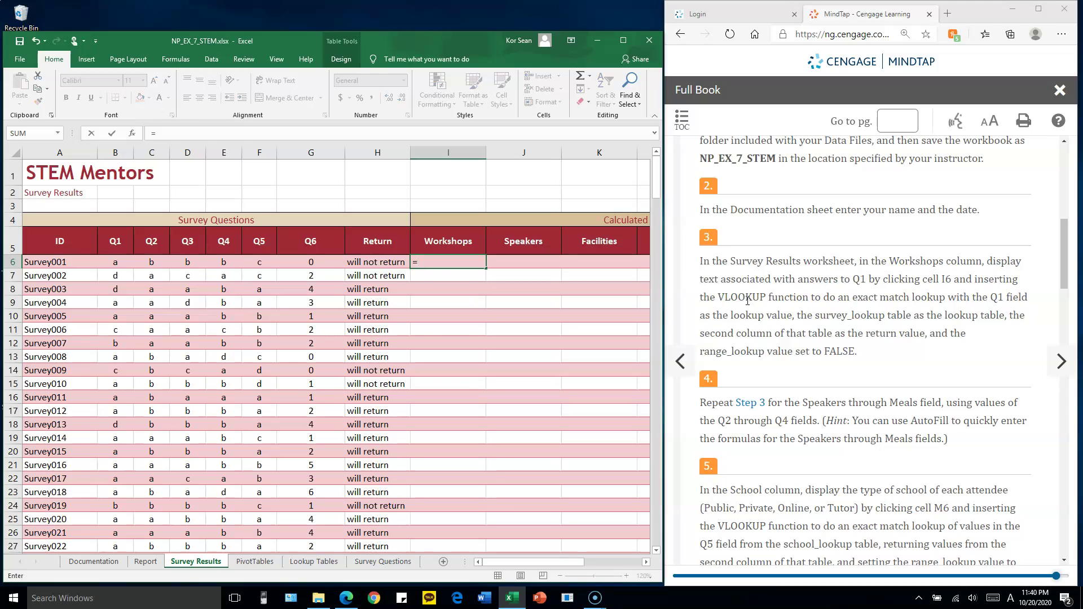
type("VLOOKUP")
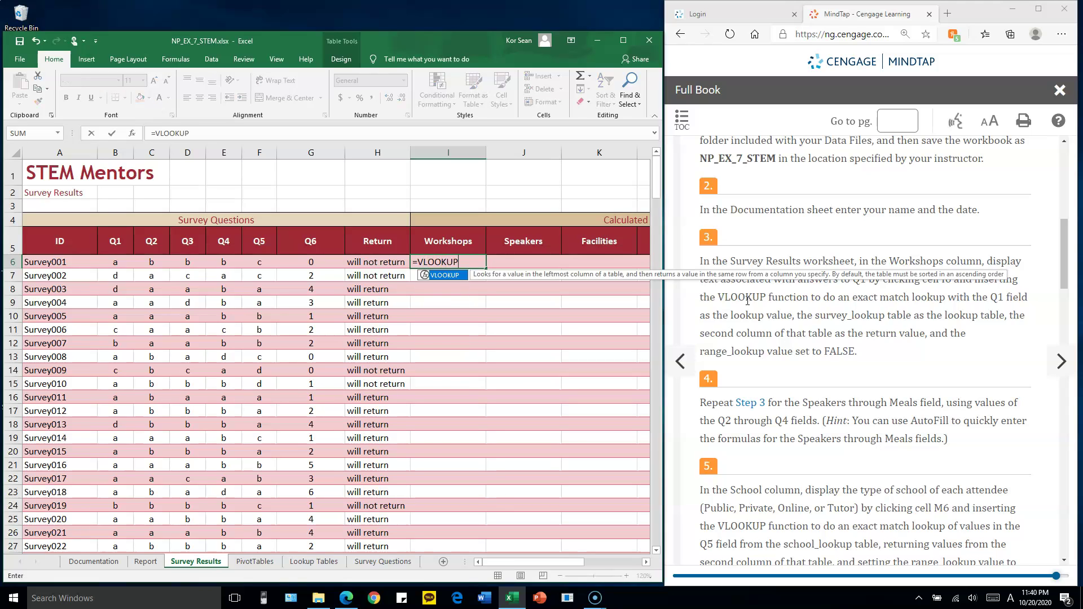
type("(")
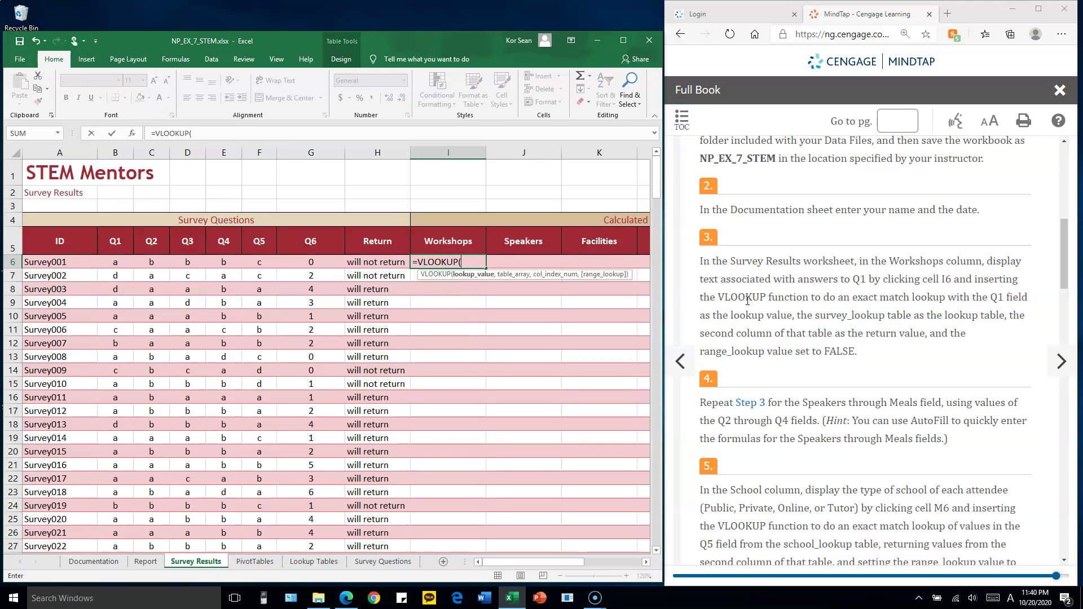
left_click(118, 264)
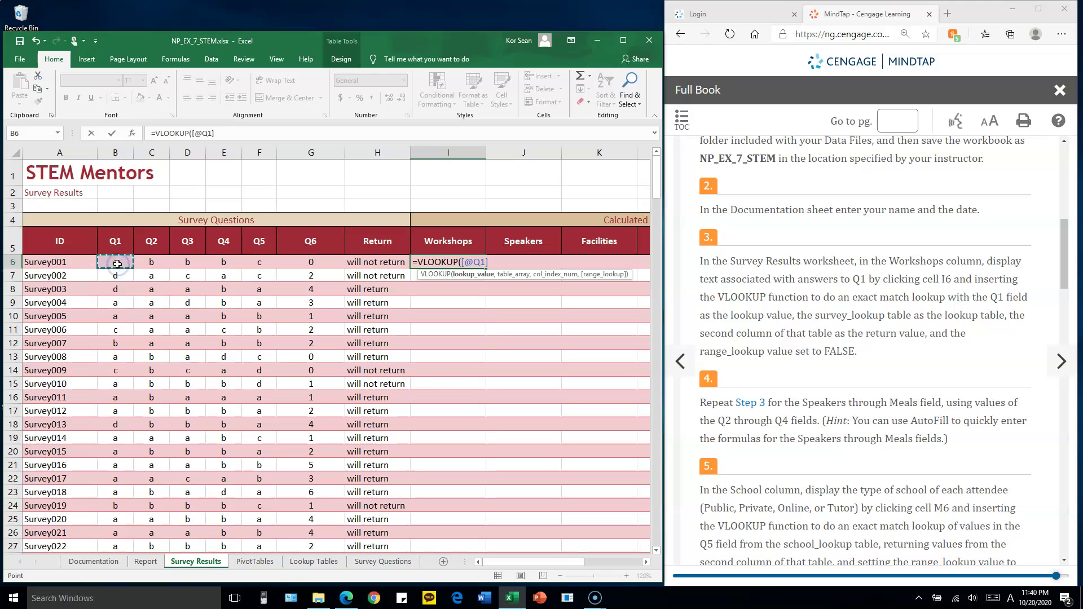
type(",")
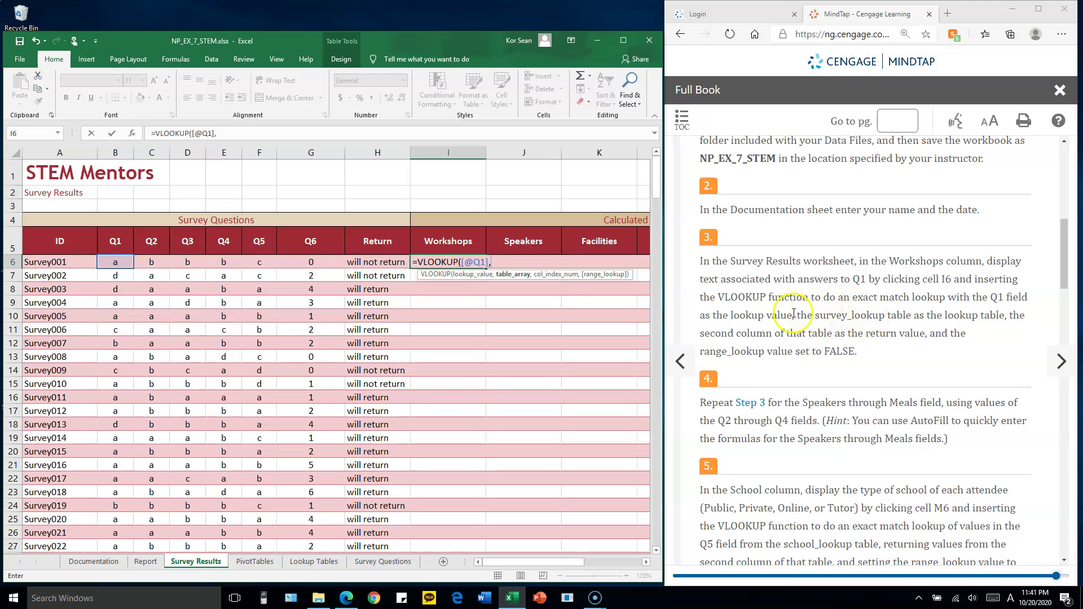
Complete the VLOOKUP in I6 with survey_lookup as the table array, column index 2 and FALSE for an exact match
type("survey")
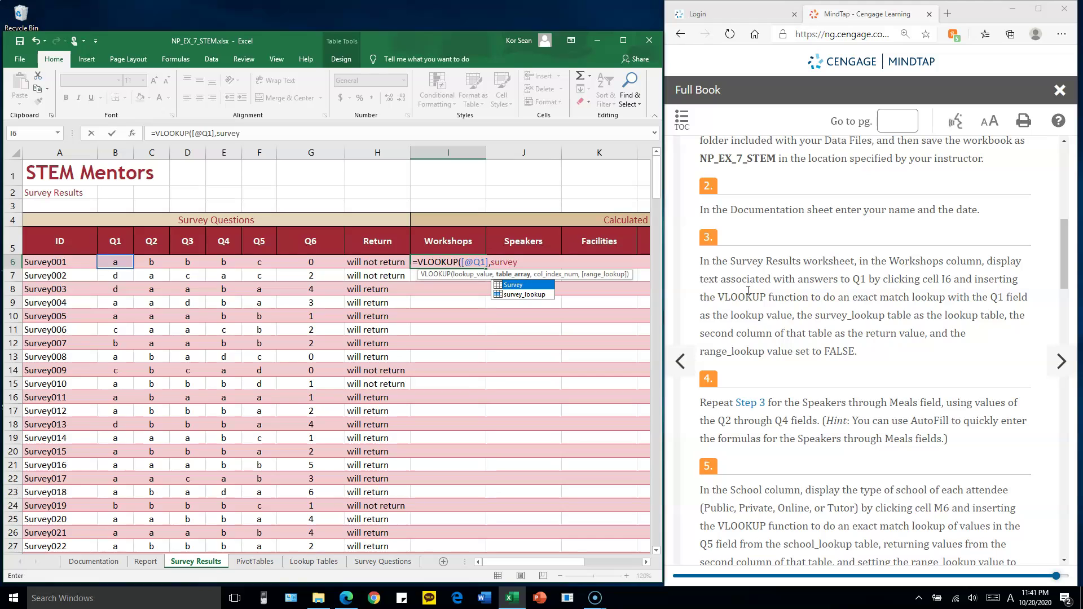
type("_lookup")
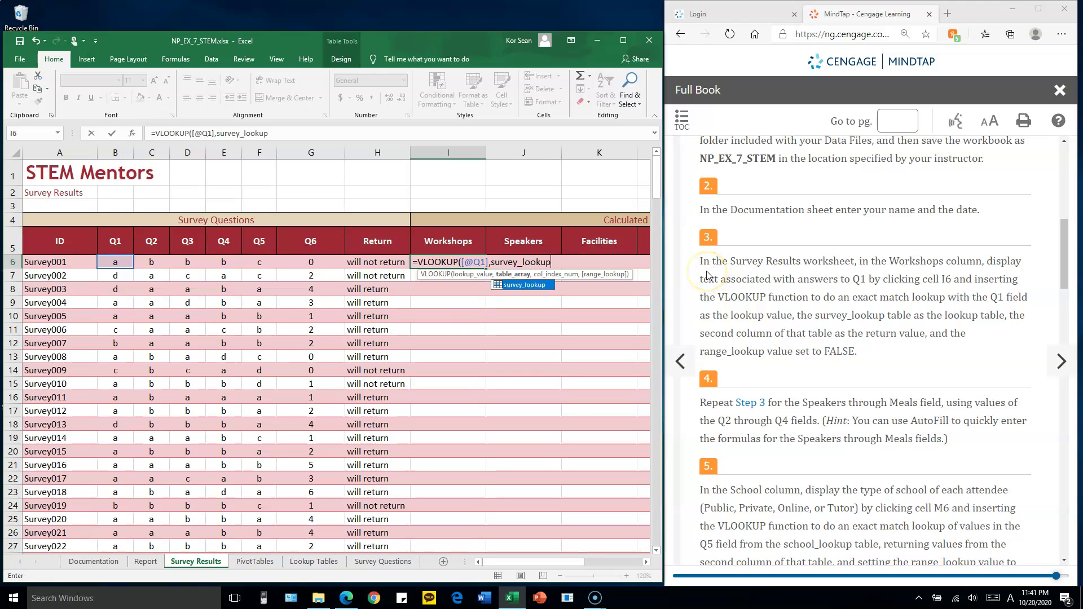
type(",2")
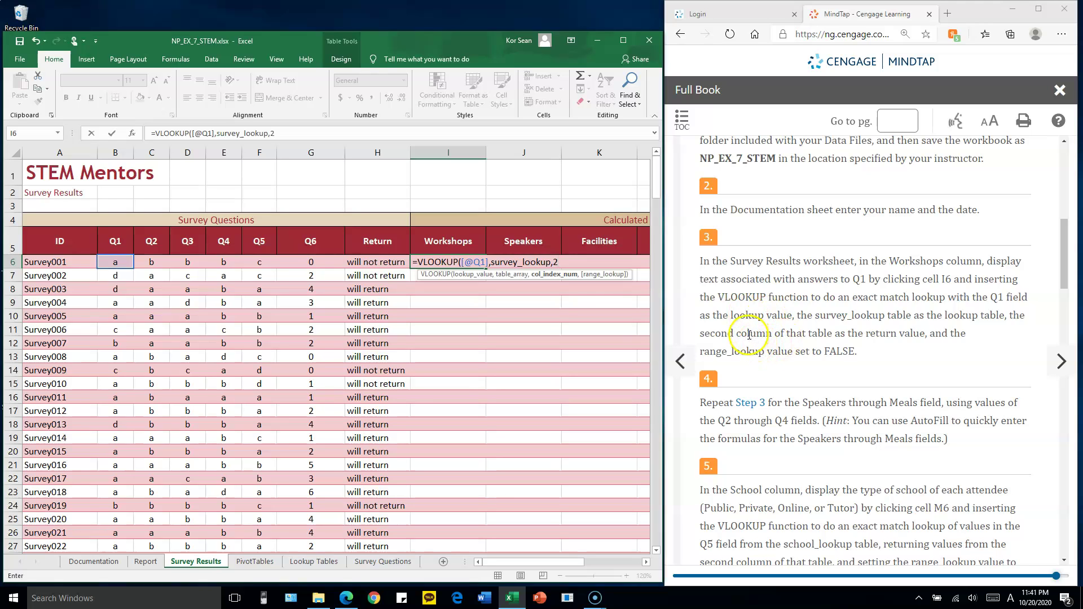
type(",")
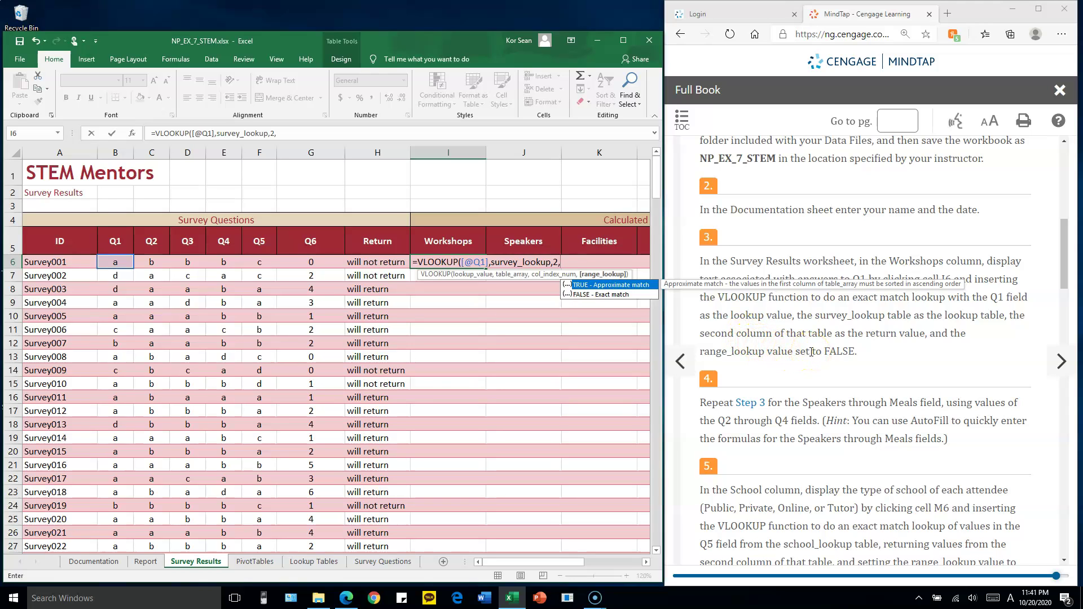
left_click(582, 297)
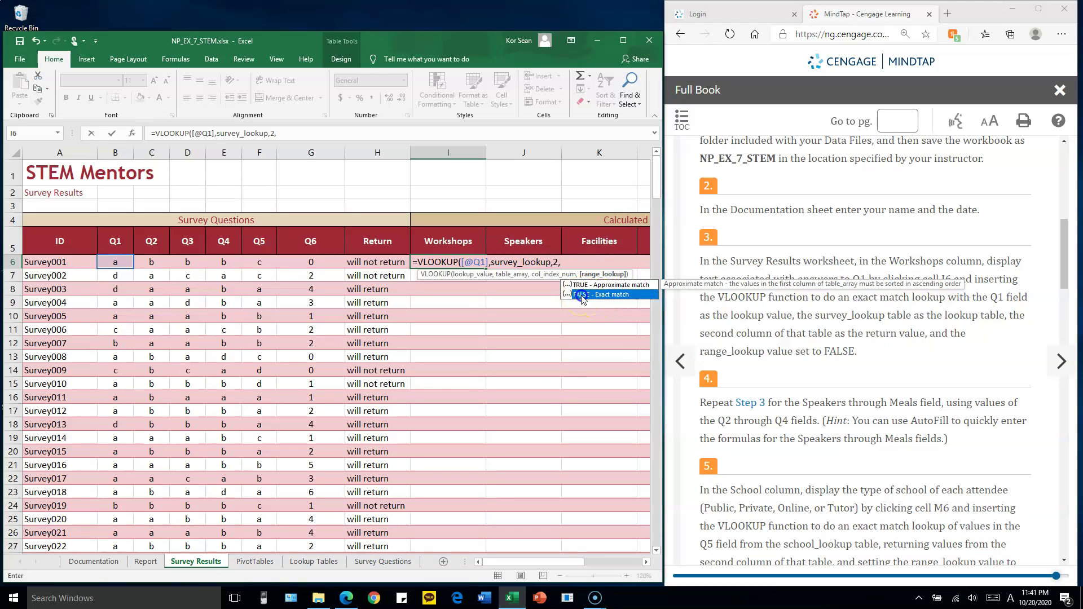
double_click(583, 298)
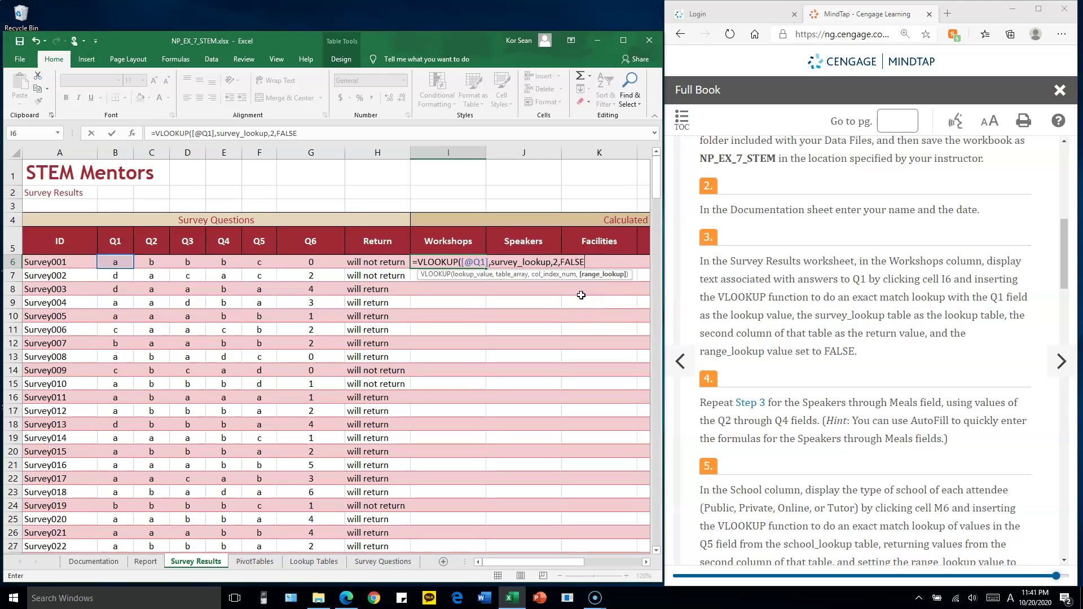
type(")")
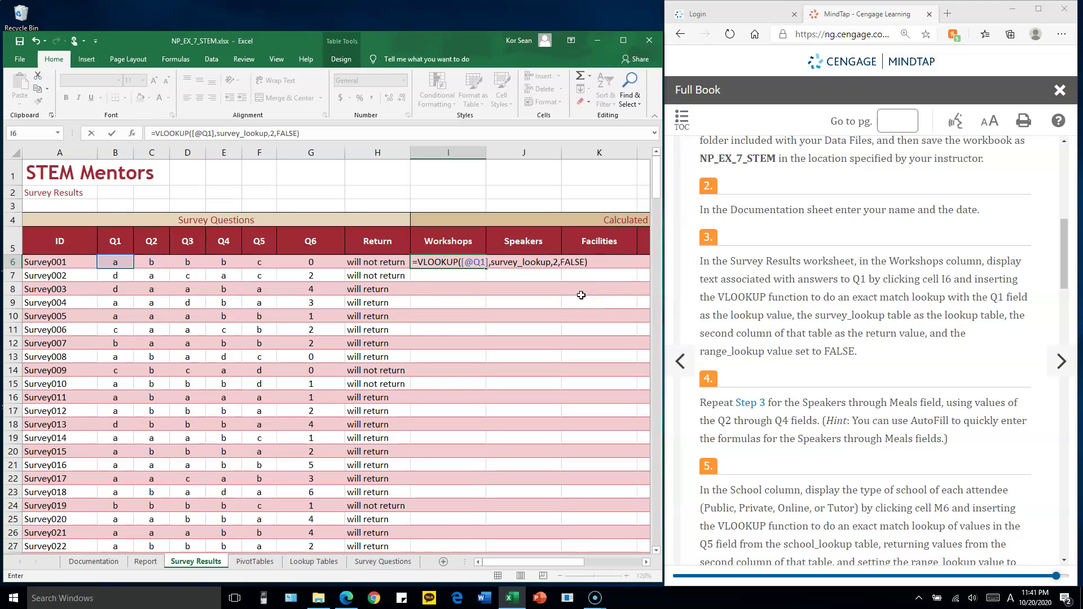
key("Return")
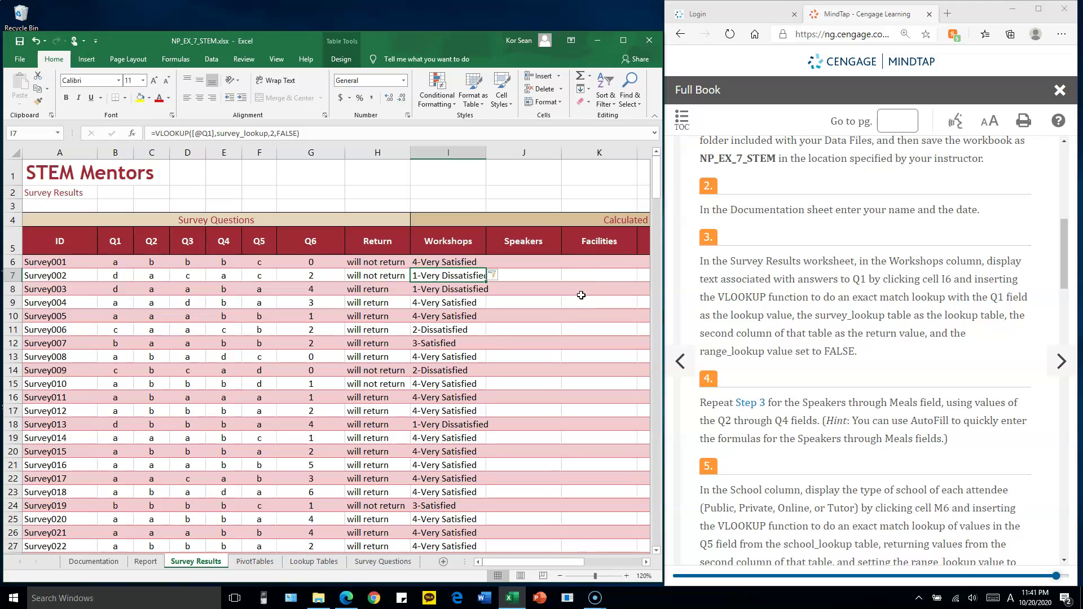
Review the Workshops formula in I6 against the Q1 answer in B6, leaving the formula as entered
left_click(452, 262)
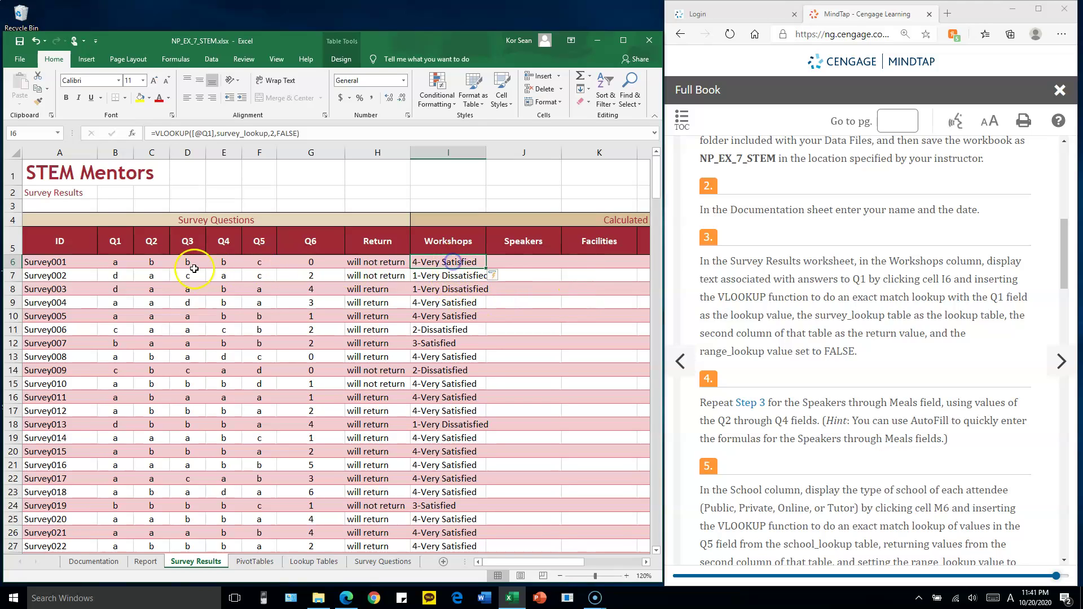
left_click(115, 262)
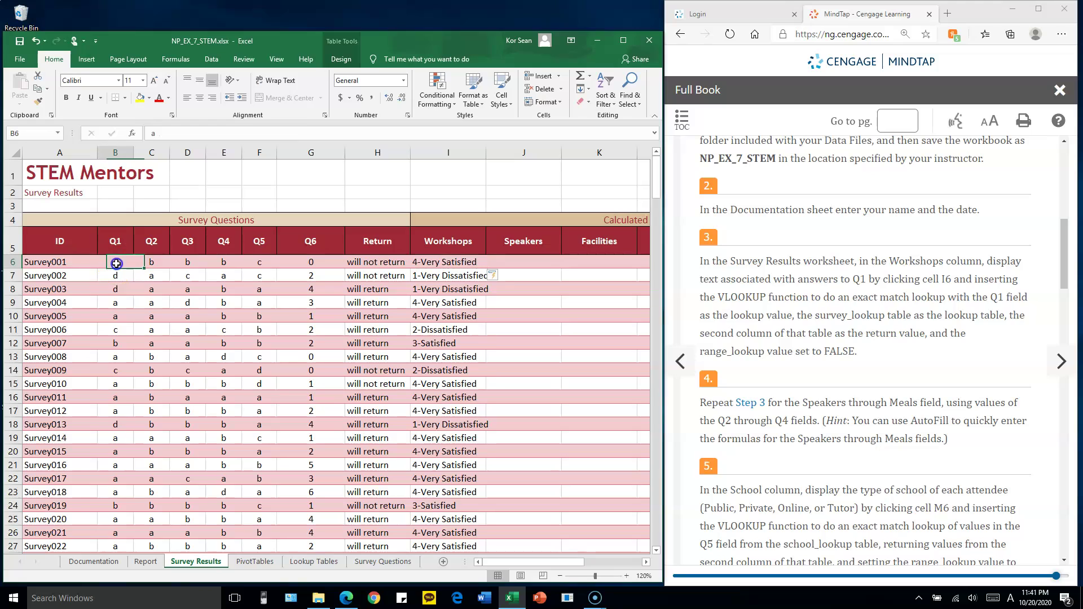
double_click(454, 262)
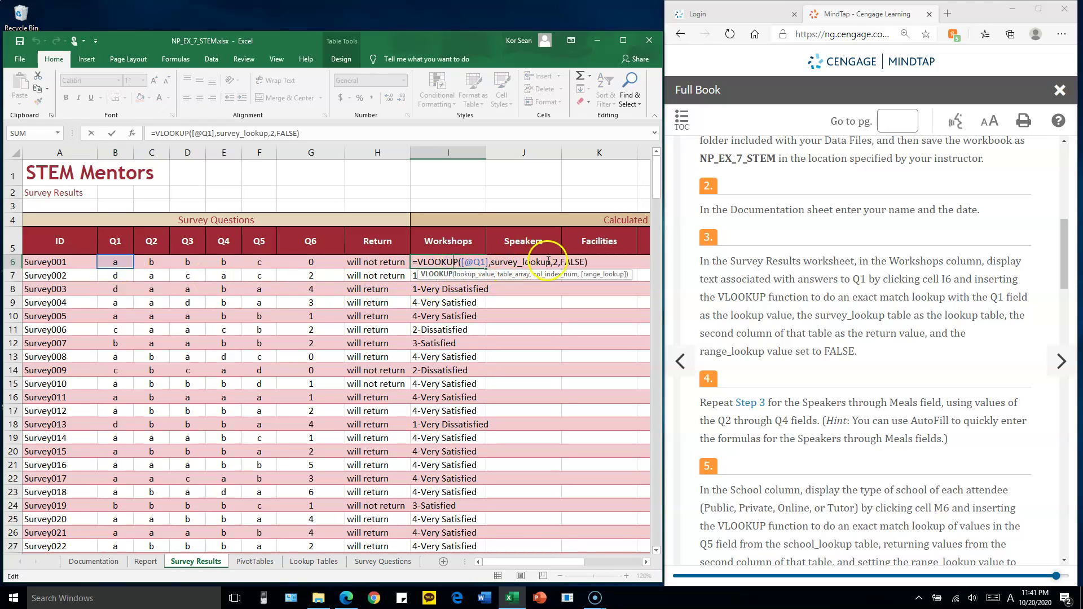
key("ctrl+Return")
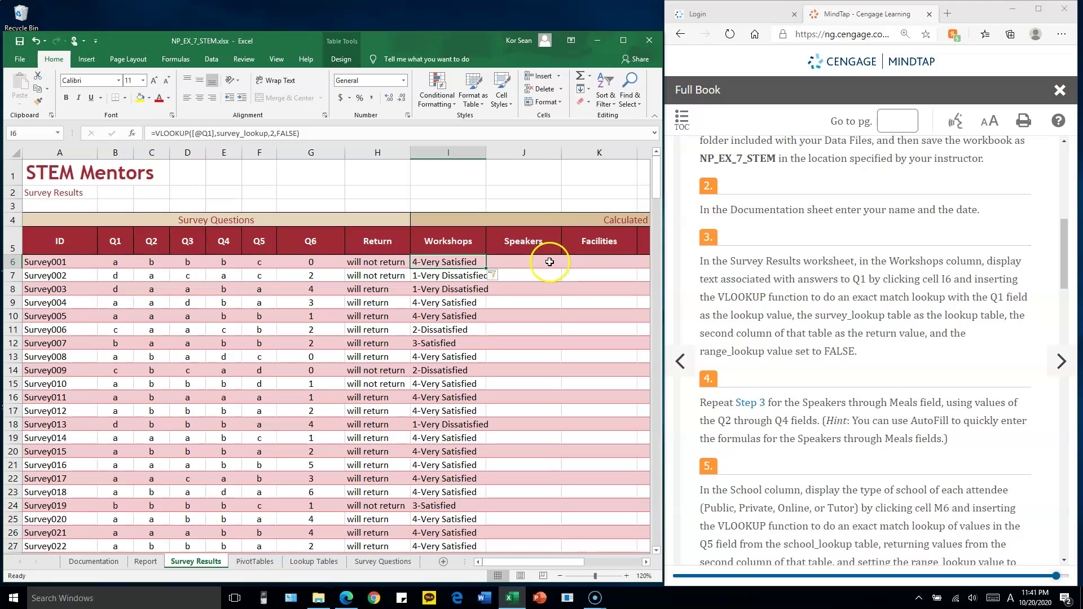
double_click(471, 262)
key("ctrl+Return")
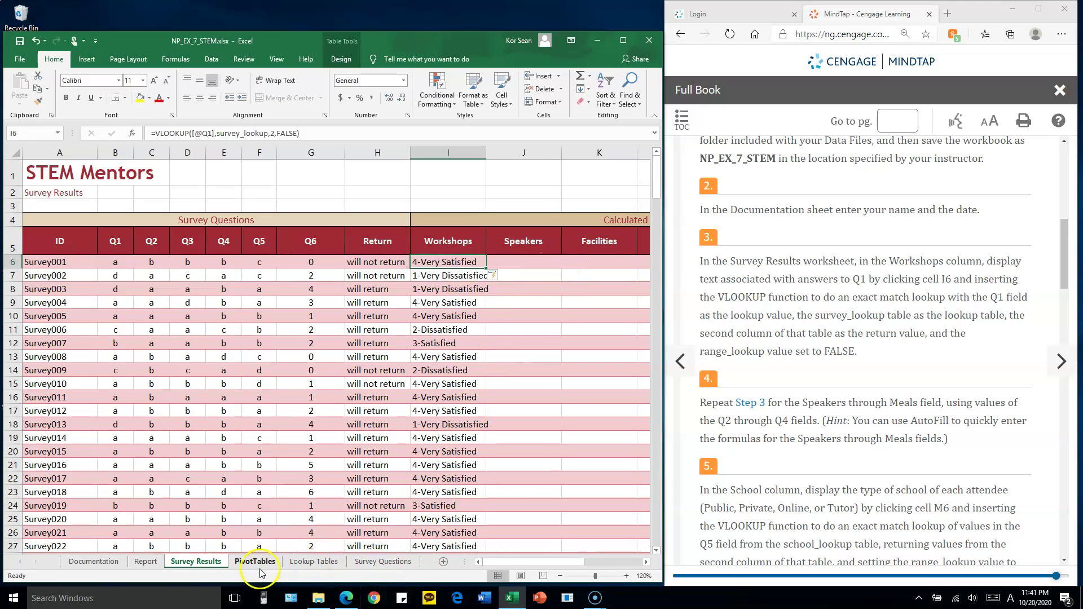
Examine the Survey Lookup range A4:B8 and the School Lookup range A10:B14 with their defined names on the Lookup Tables sheet
left_click(313, 562)
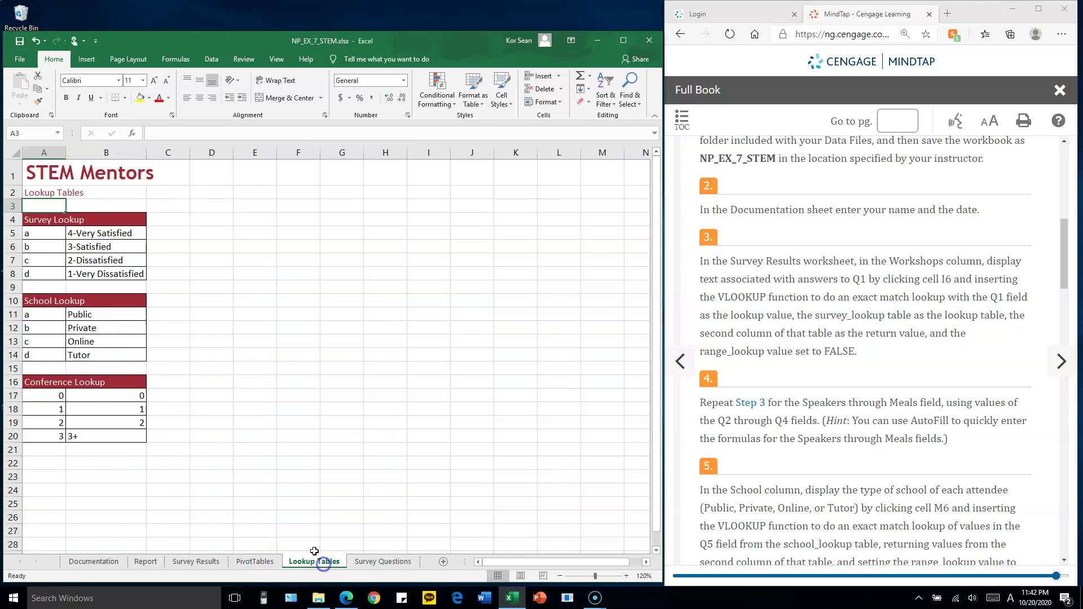
left_click(55, 233)
left_click_drag(41, 222, 95, 276)
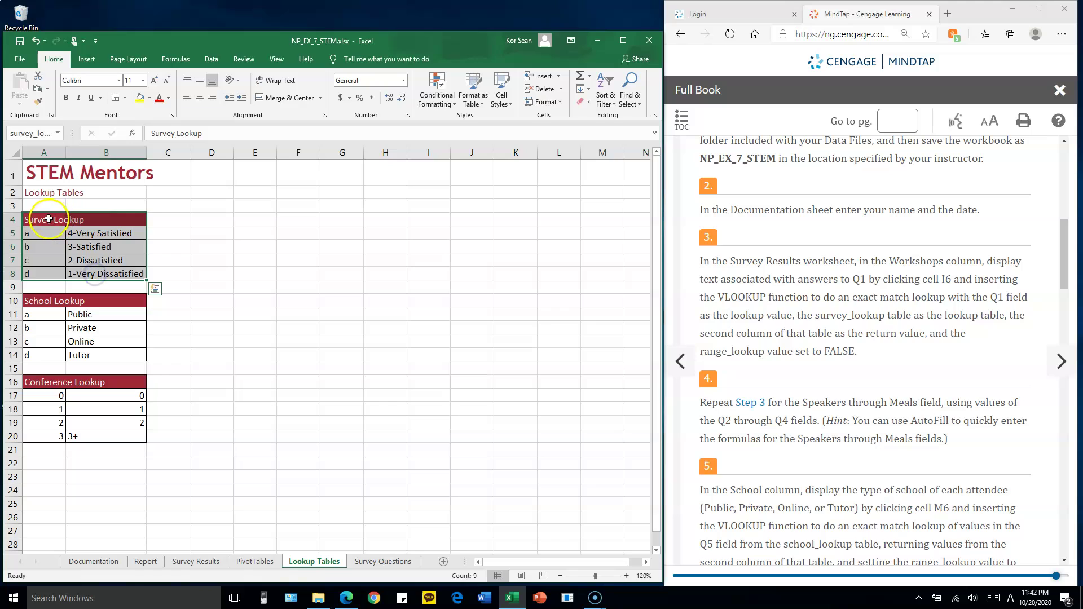
left_click(44, 218)
left_click_drag(43, 218, 98, 275)
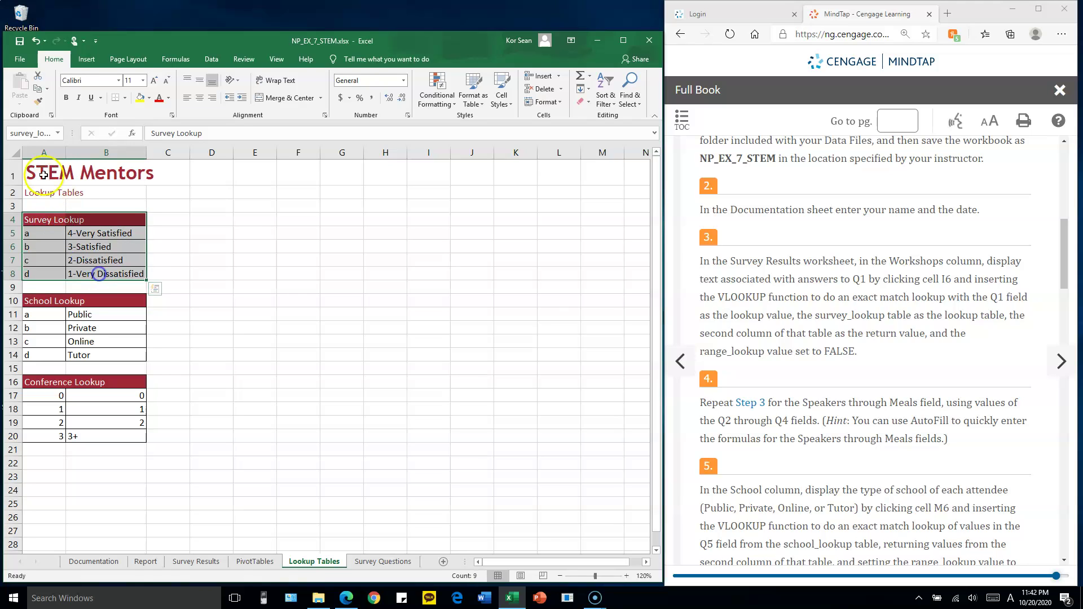
left_click(21, 136)
left_click(27, 134)
left_click(27, 133)
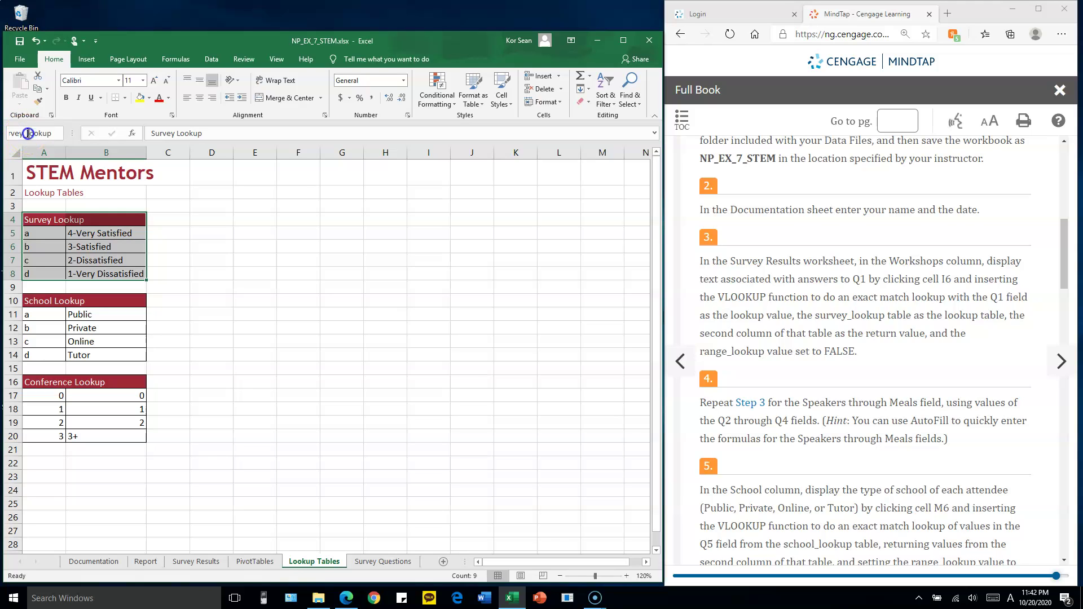
left_click_drag(18, 133, 4, 134)
left_click(39, 303)
left_click_drag(35, 302, 90, 361)
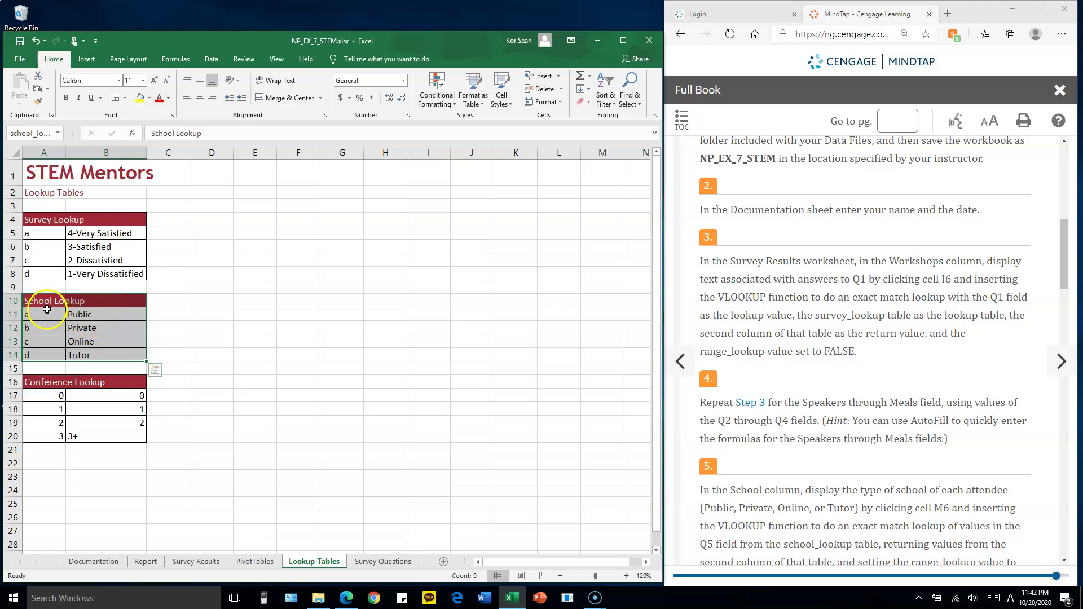
Check the defined names assigned to the School Lookup range and the Conference Lookup range A16:B20
left_click(34, 135)
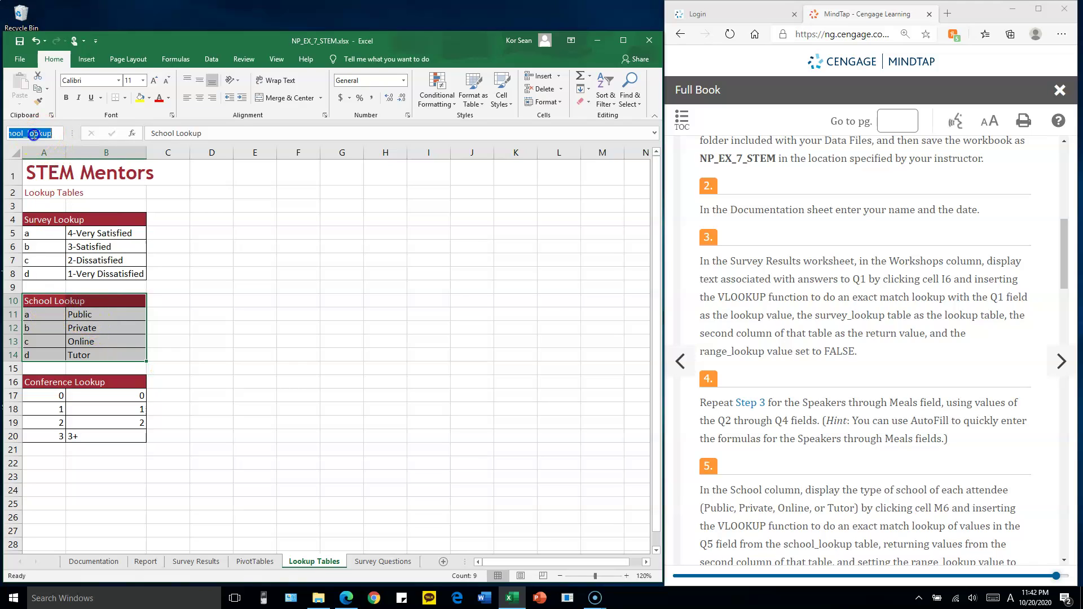
left_click_drag(34, 382, 84, 435)
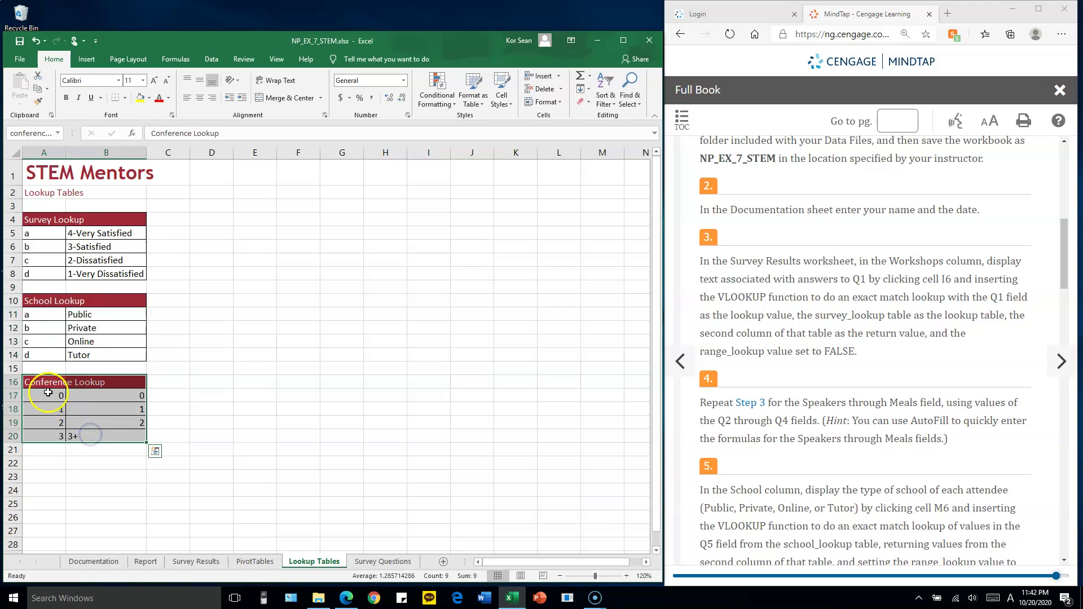
left_click(47, 133)
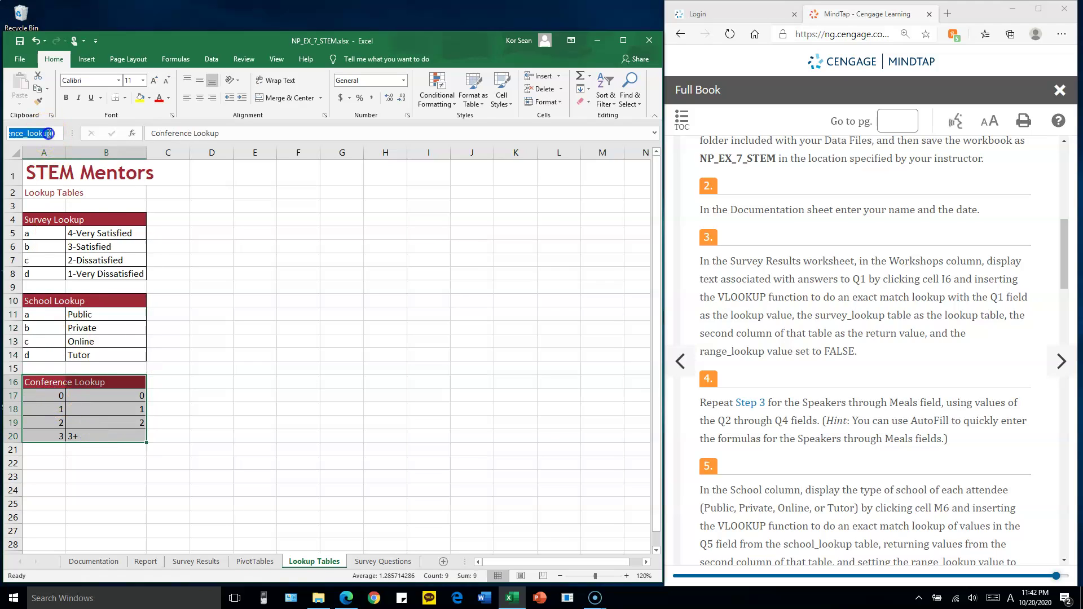
Examine the Survey Lookup table, matching answer a in A5 with its rating text in B5
left_click_drag(39, 219, 143, 280)
left_click(82, 314)
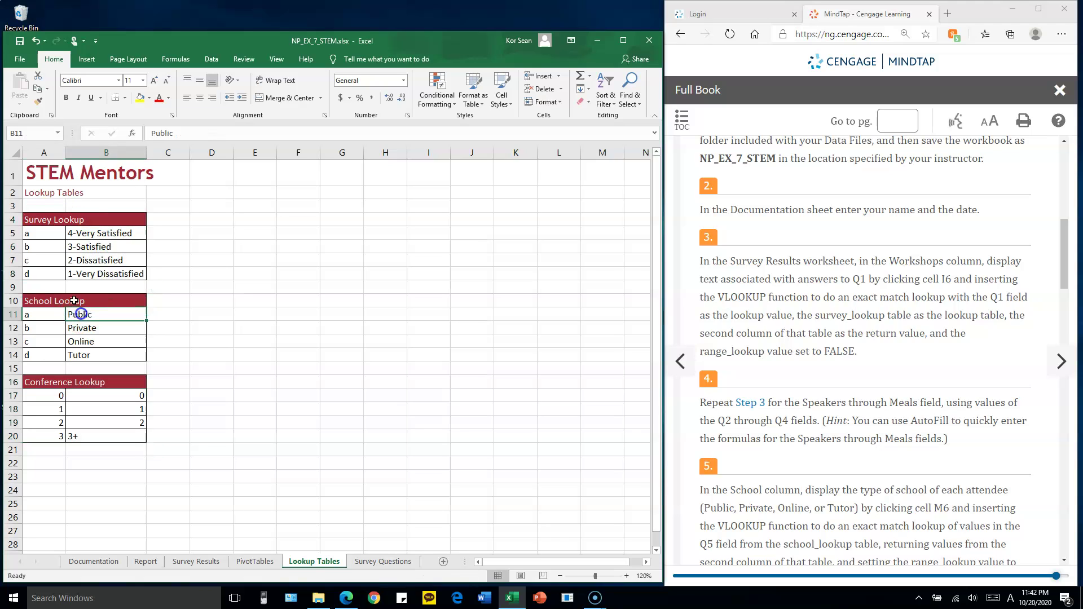
left_click(42, 233)
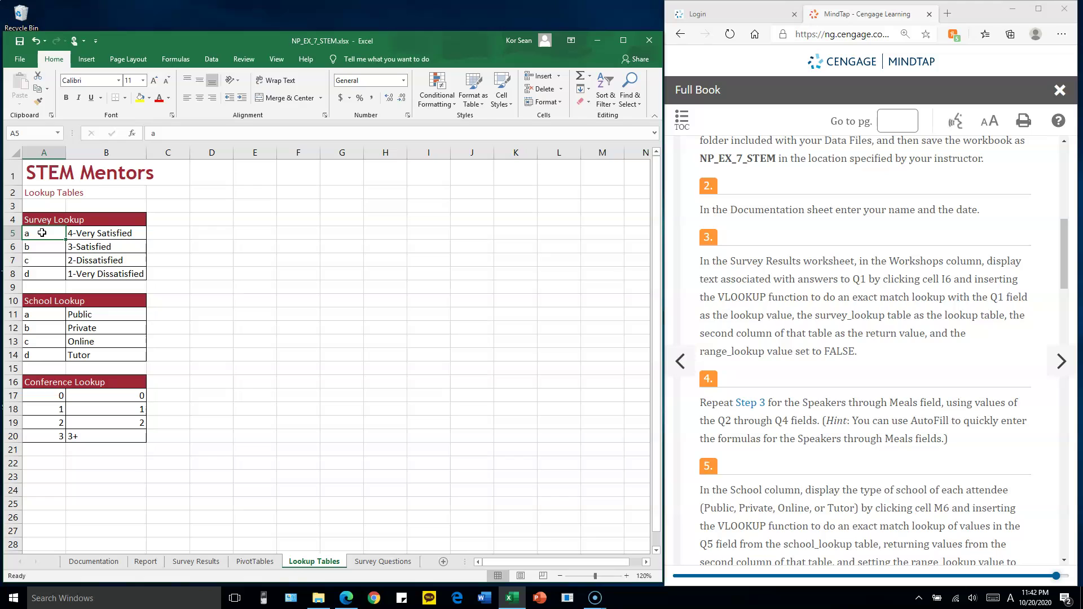
left_click_drag(42, 233, 82, 233)
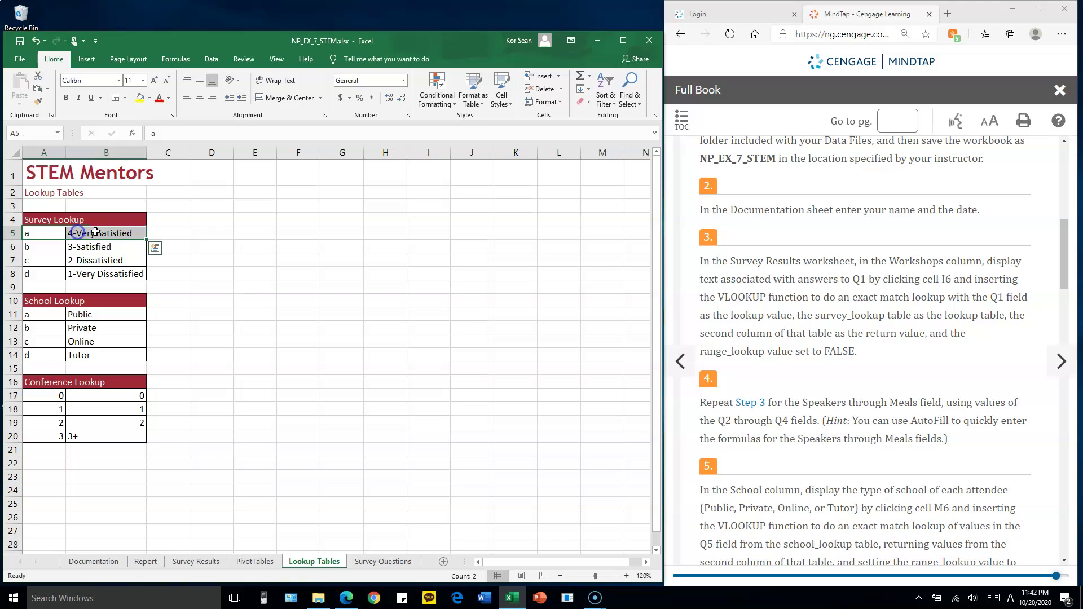
left_click(97, 232)
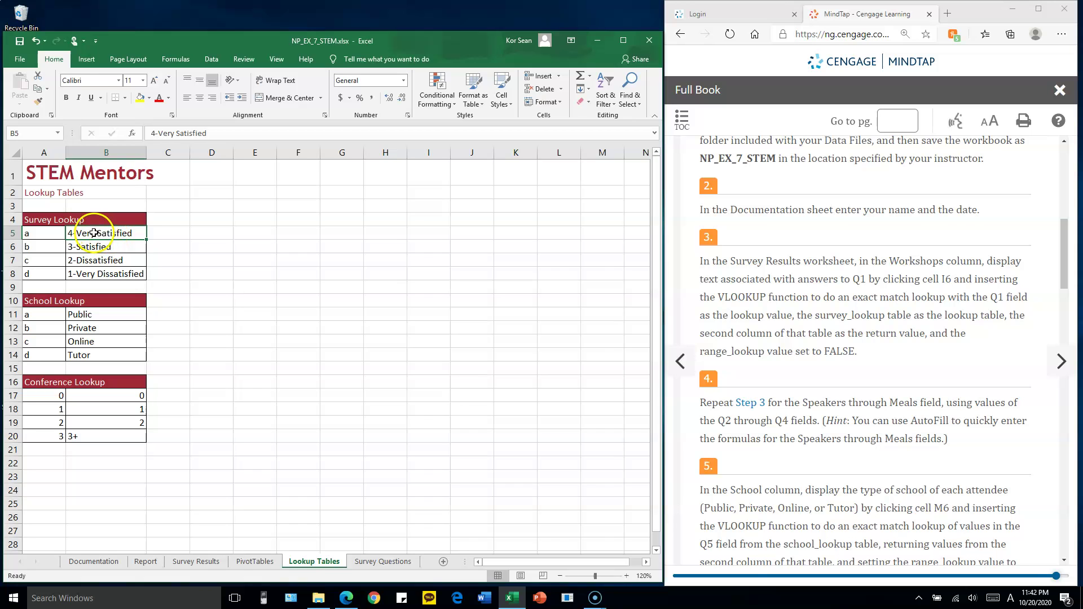
Compare the Q1 answer in B7 of Survey Results with row 8 of the Survey Lookup table, and return to Survey Results
left_click(188, 562)
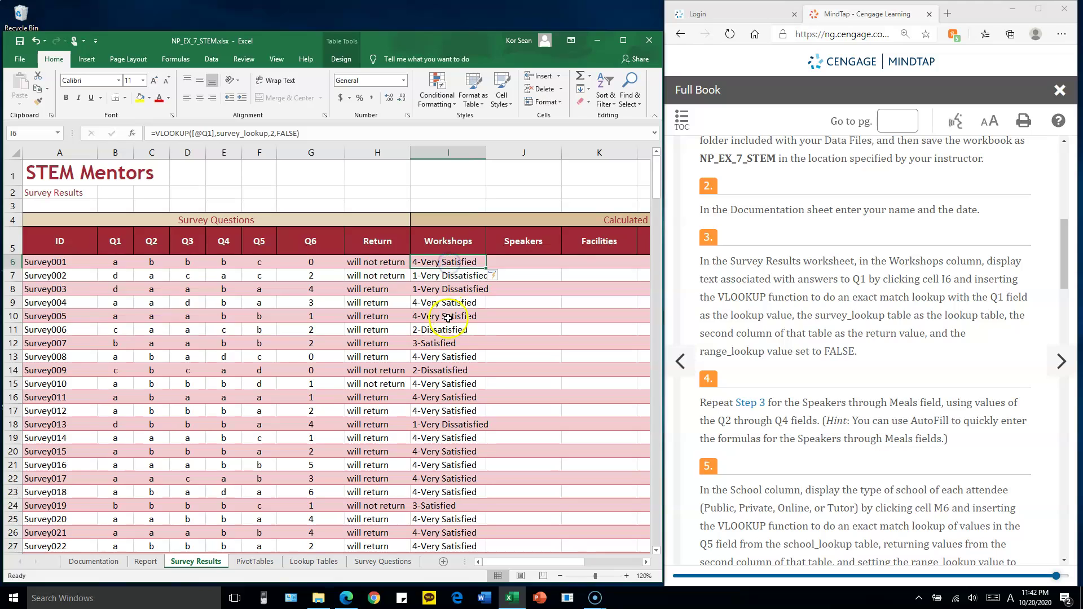
left_click(116, 275)
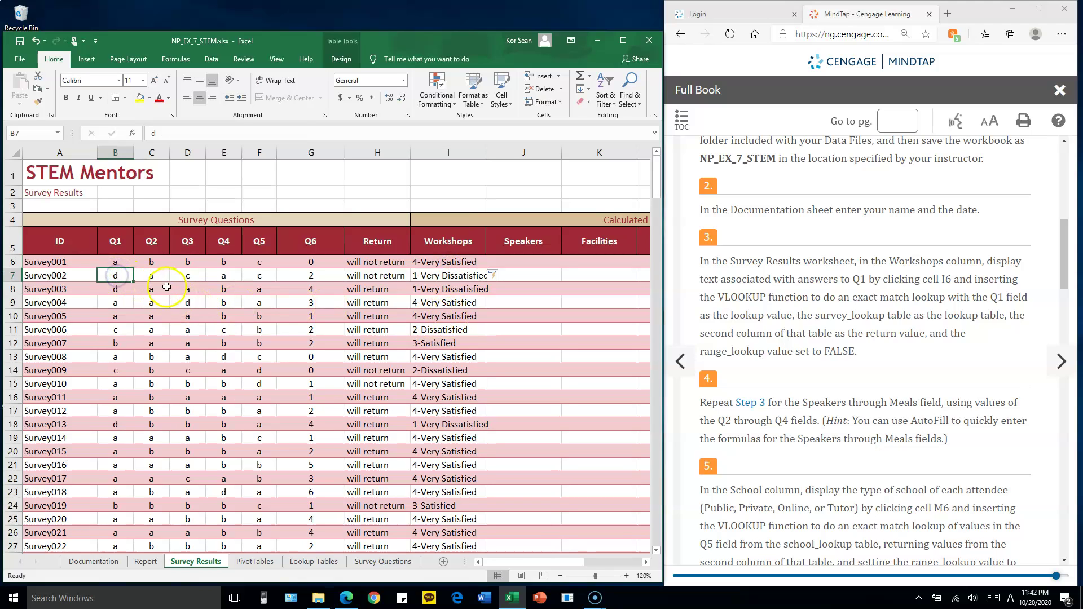
left_click(319, 562)
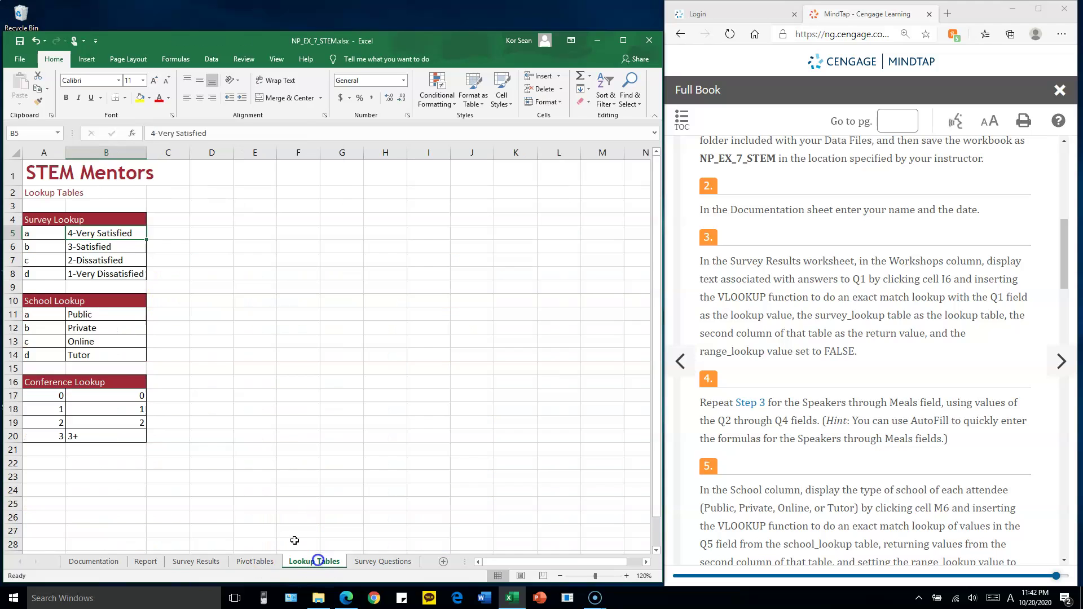
left_click_drag(53, 273, 87, 275)
left_click(90, 274)
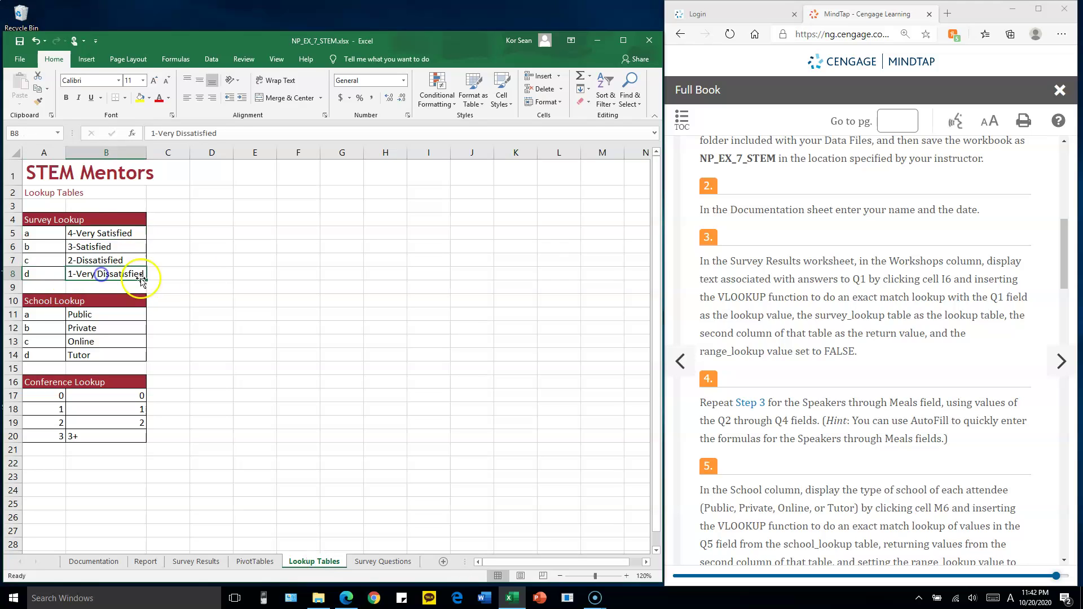
left_click(192, 561)
left_click(146, 562)
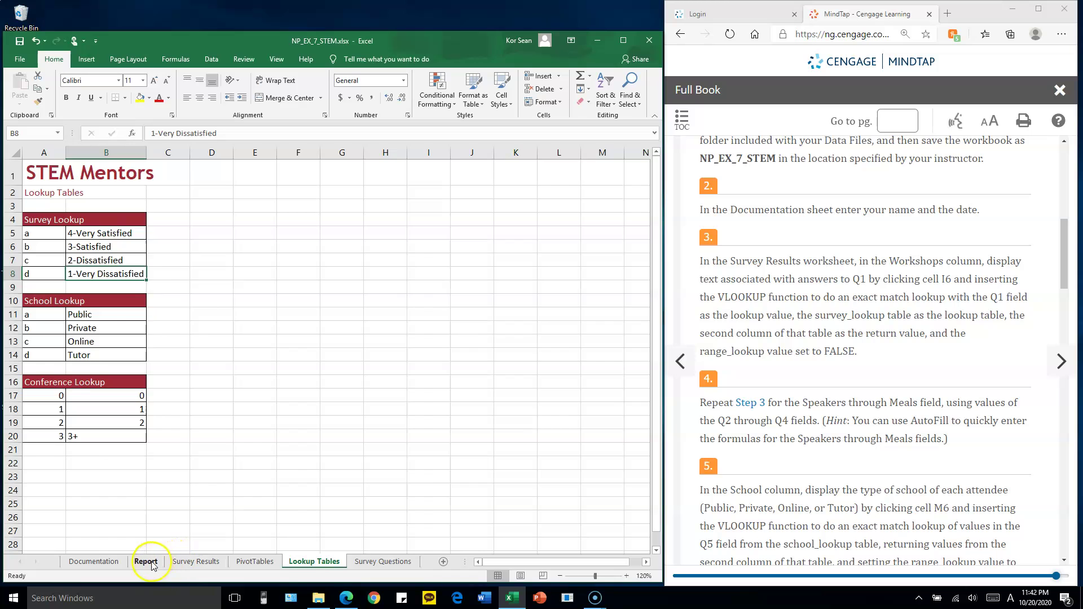
left_click(196, 561)
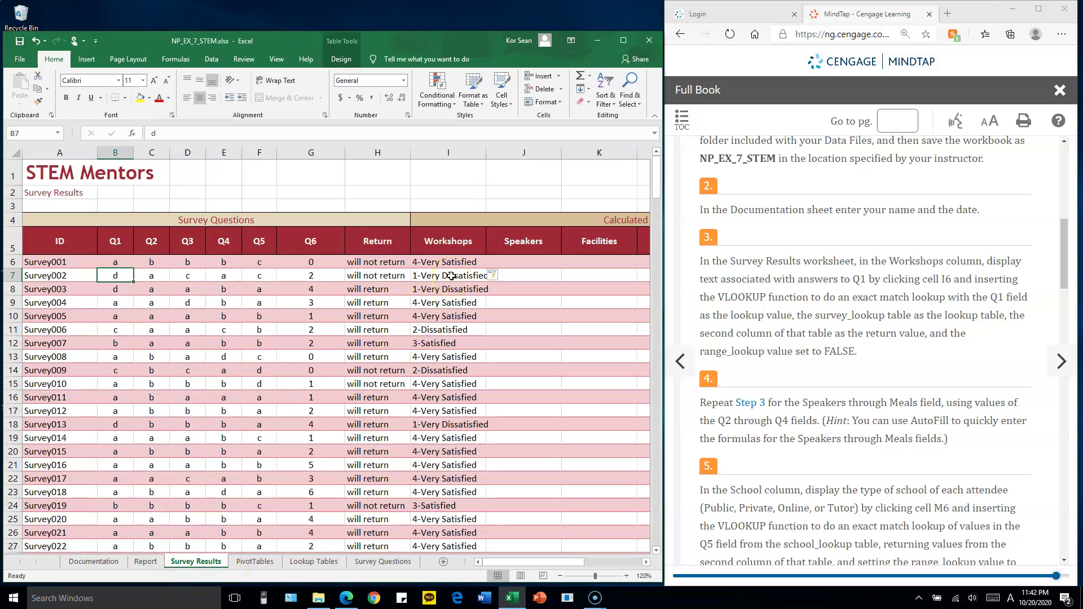
Select the Survey Lookup range A4:B8 on Lookup Tables and review the workbook's four defined names in the Name Manager
left_click(255, 561)
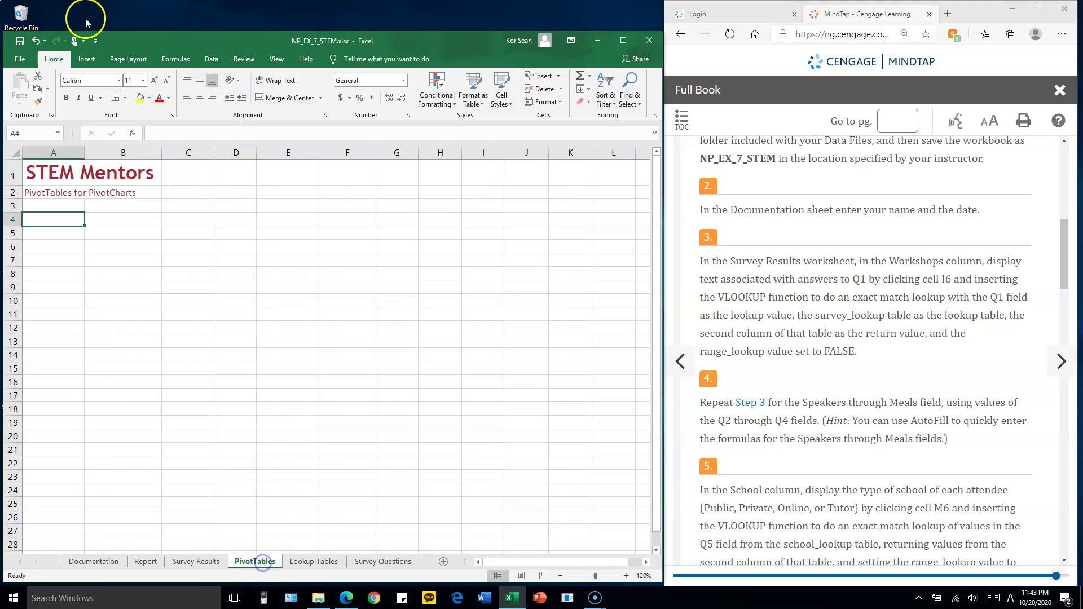
left_click(314, 562)
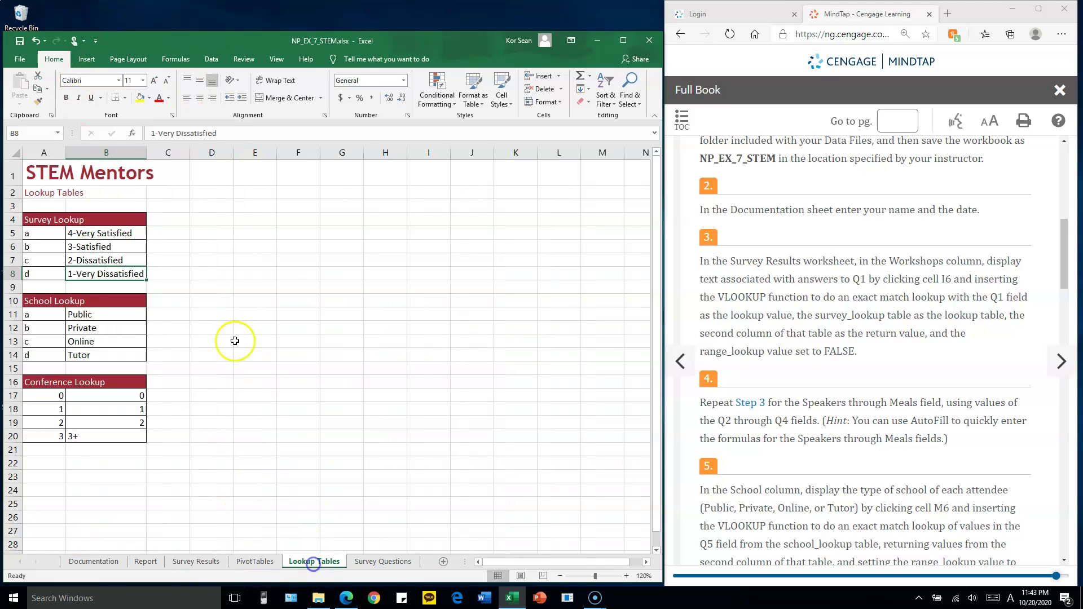
left_click_drag(88, 267, 88, 275)
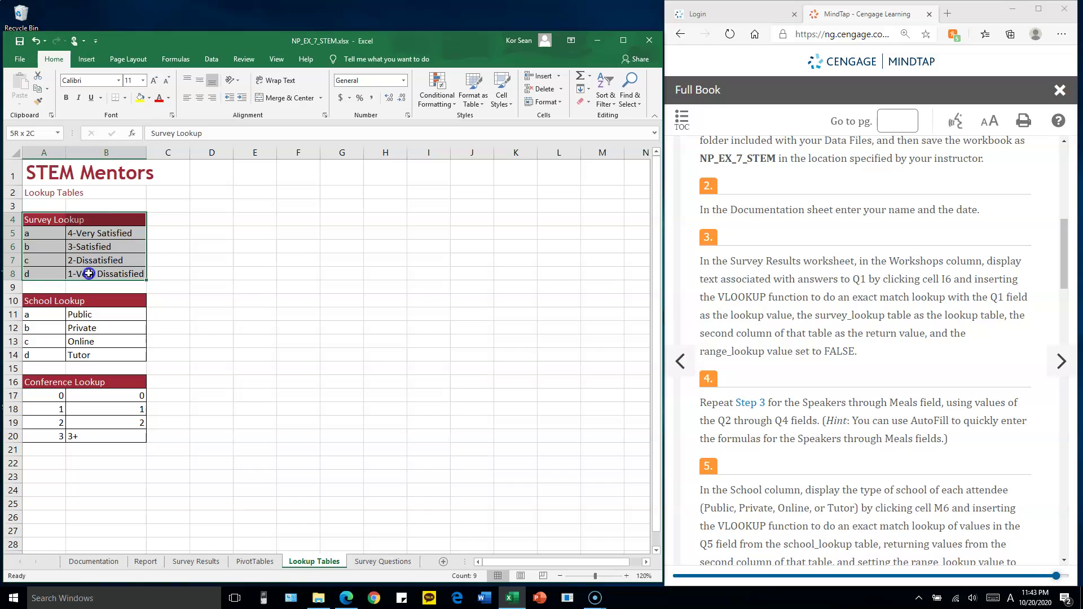
left_click(175, 59)
left_click(262, 82)
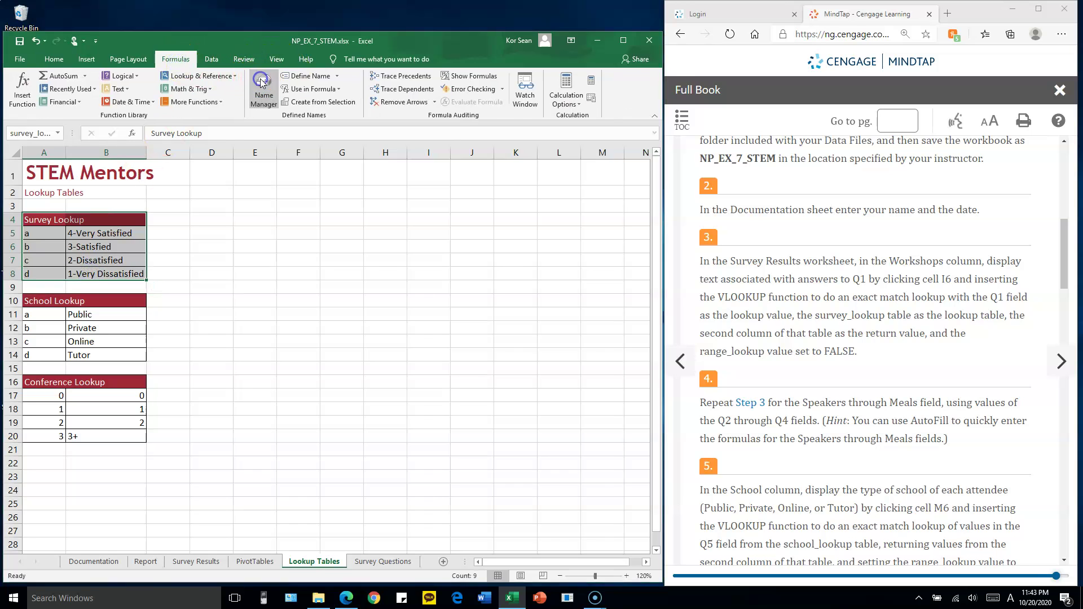
left_click(405, 128)
left_click(409, 109)
left_click(415, 99)
left_click(403, 118)
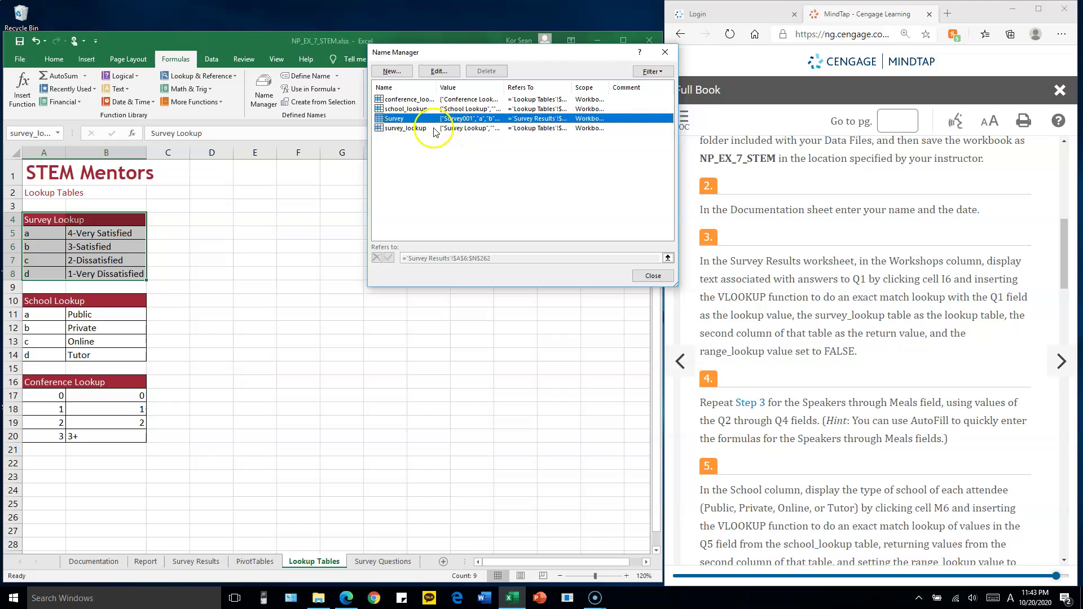
left_click(666, 280)
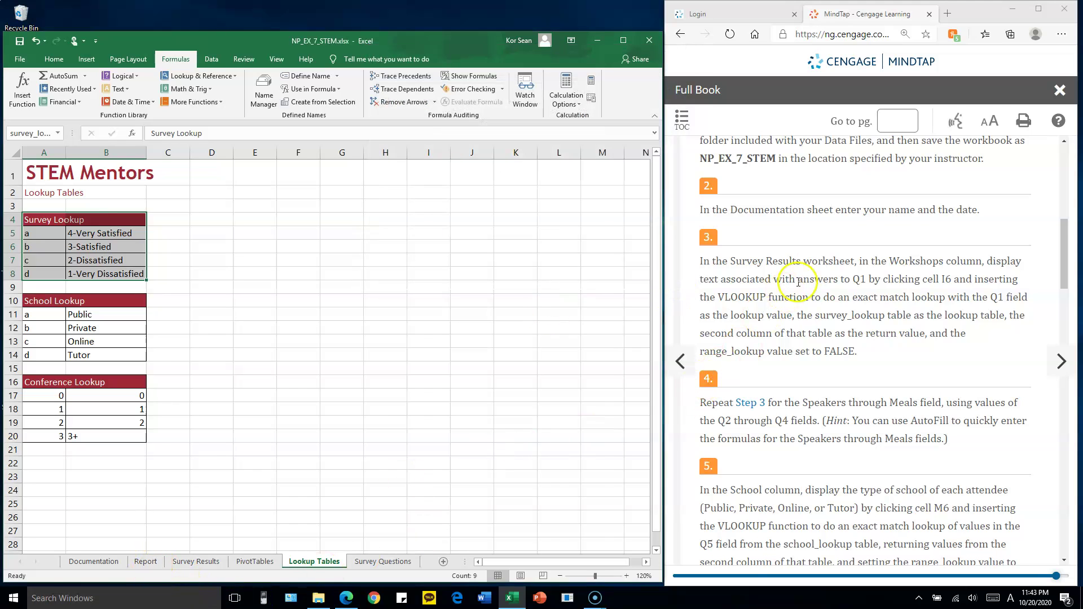
Read assignment step 4 on the Speakers through Meals fields in the MindTap book, and return to the Survey Results sheet
left_click(796, 347)
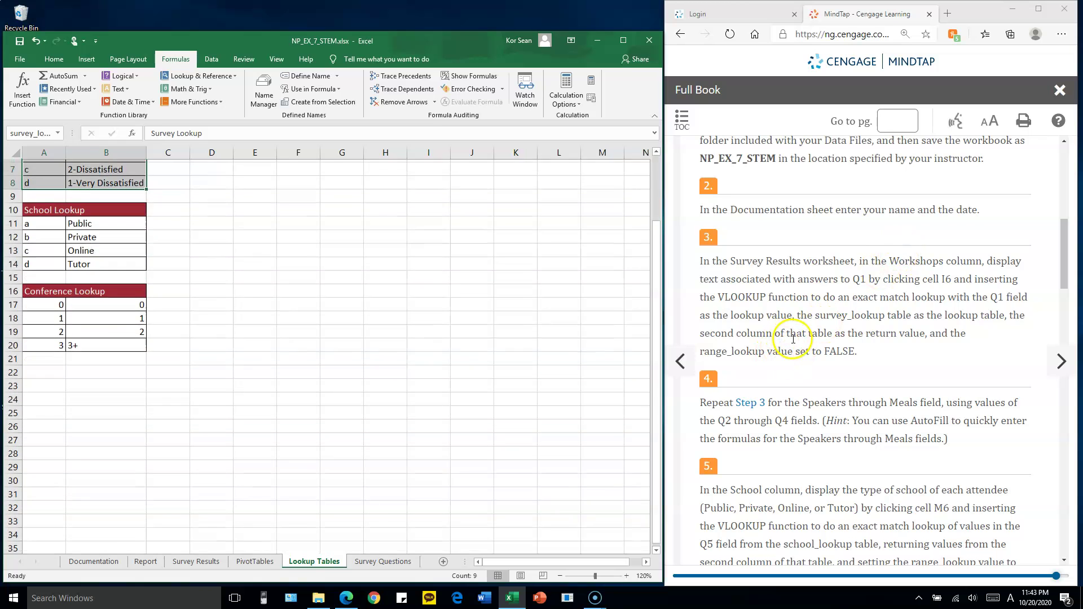
scroll(799, 344, "down", 1)
scroll(798, 345, "down", 1)
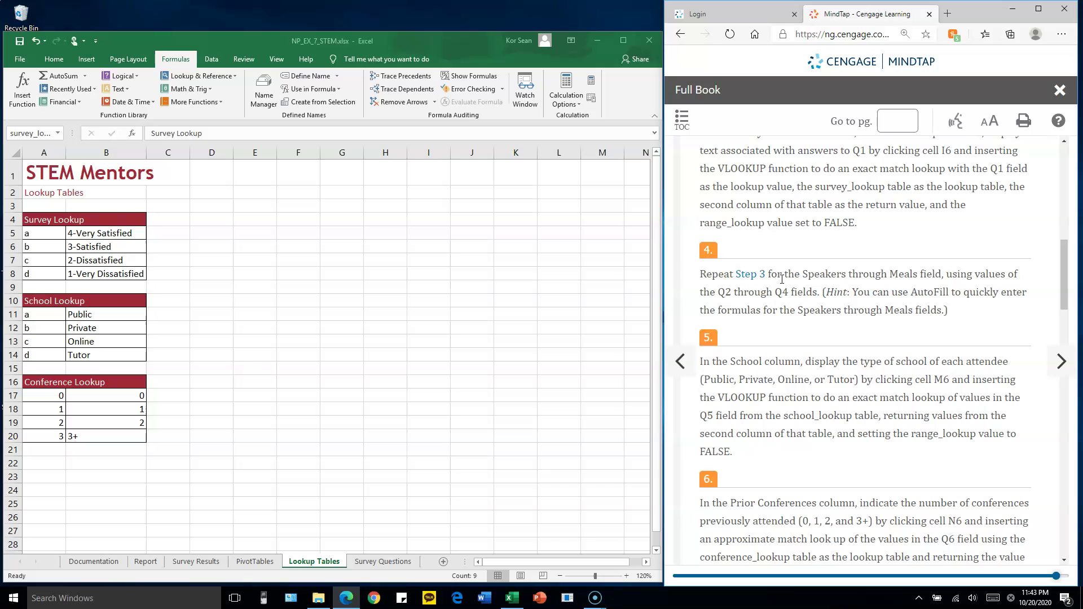
left_click_drag(808, 278, 911, 282)
left_click(80, 312)
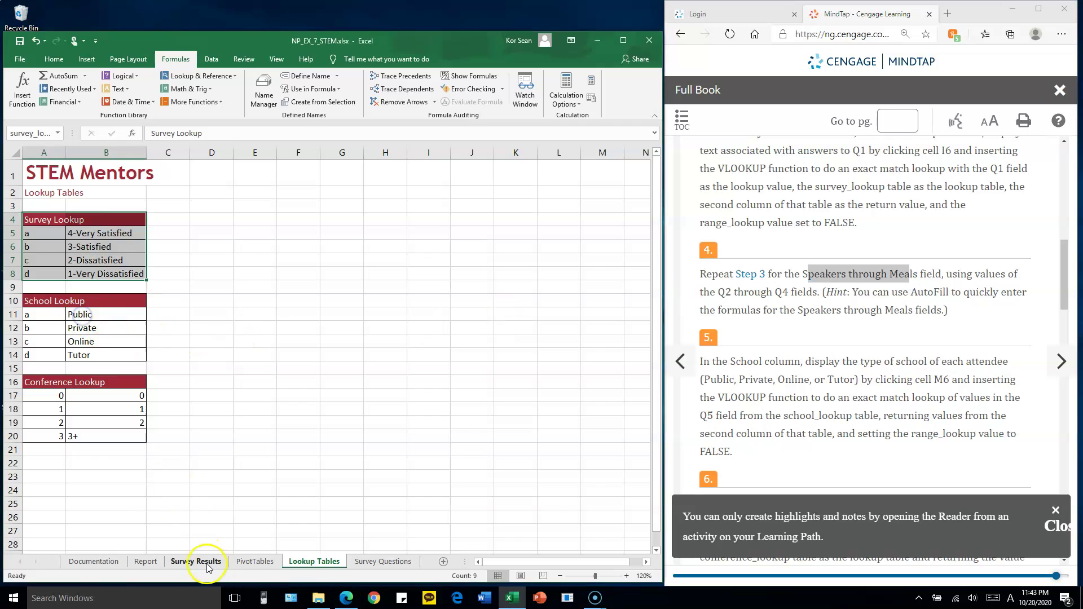
left_click(180, 562)
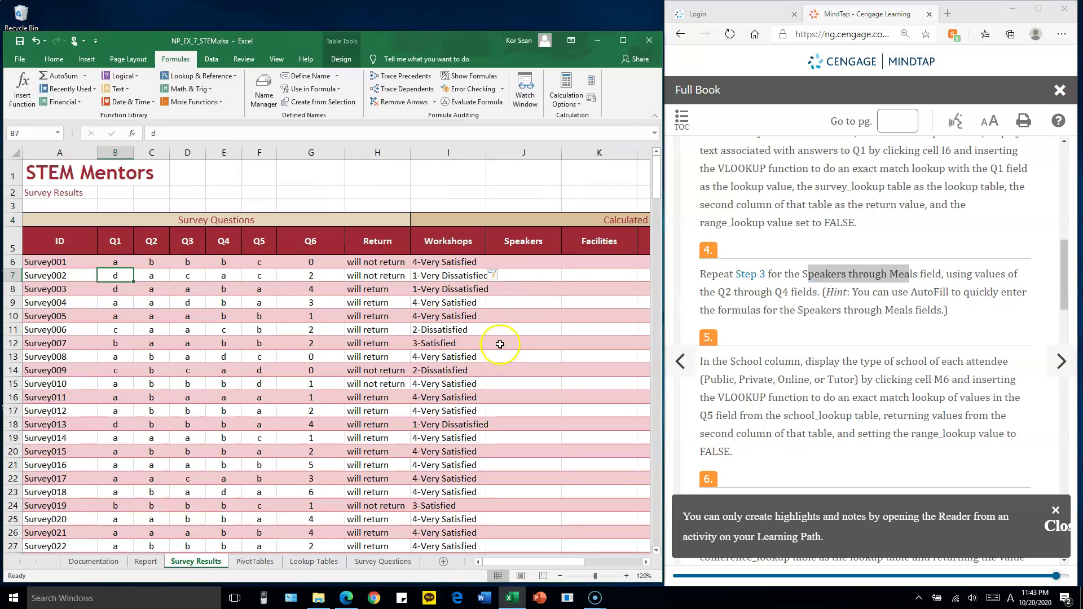
left_click(531, 259)
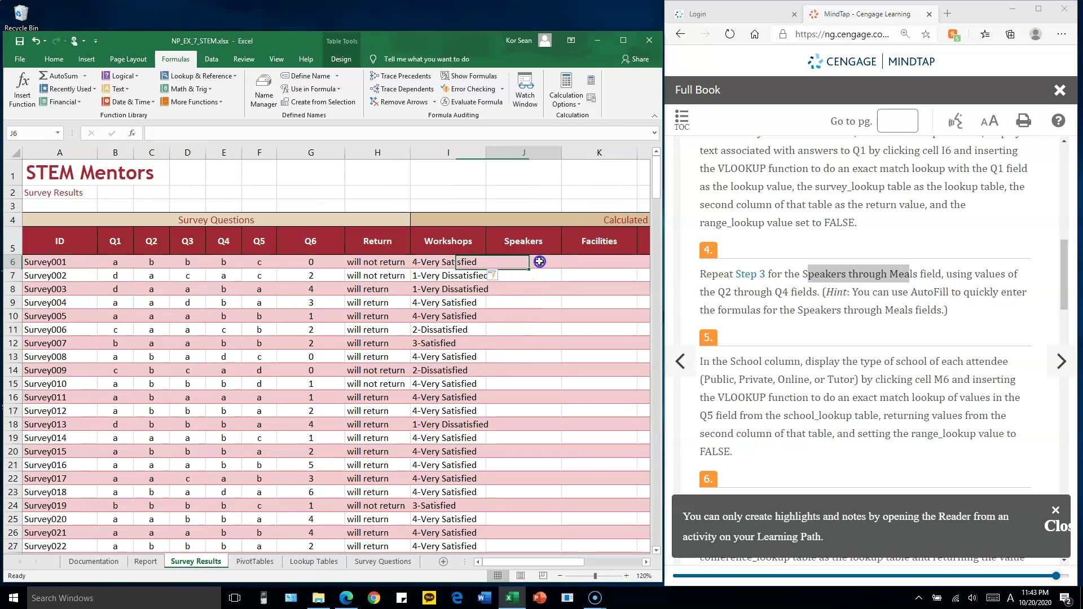
left_click(446, 261)
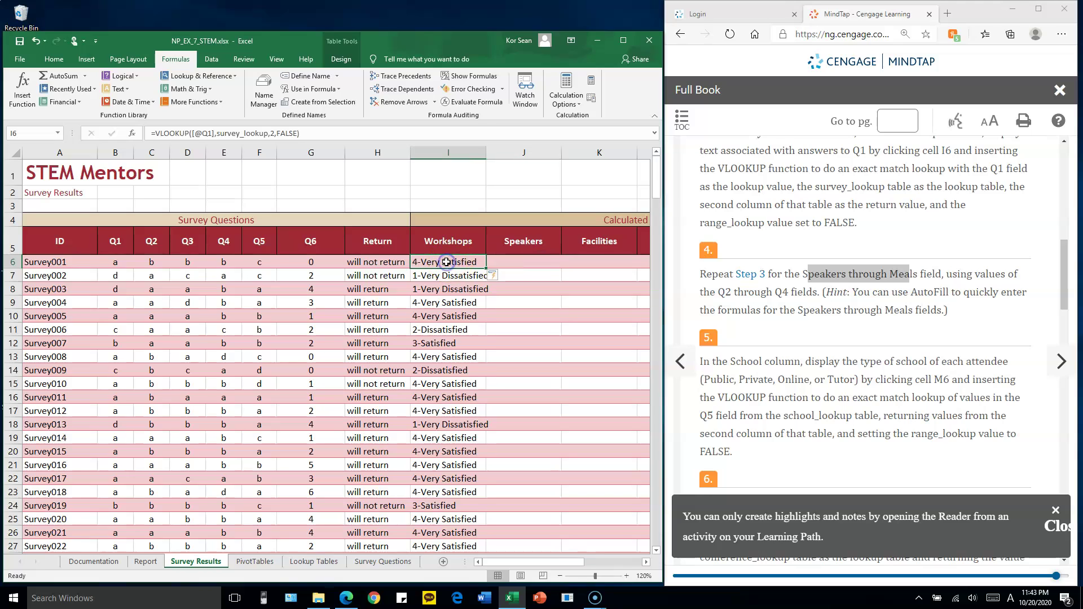
left_click(526, 262)
type("=")
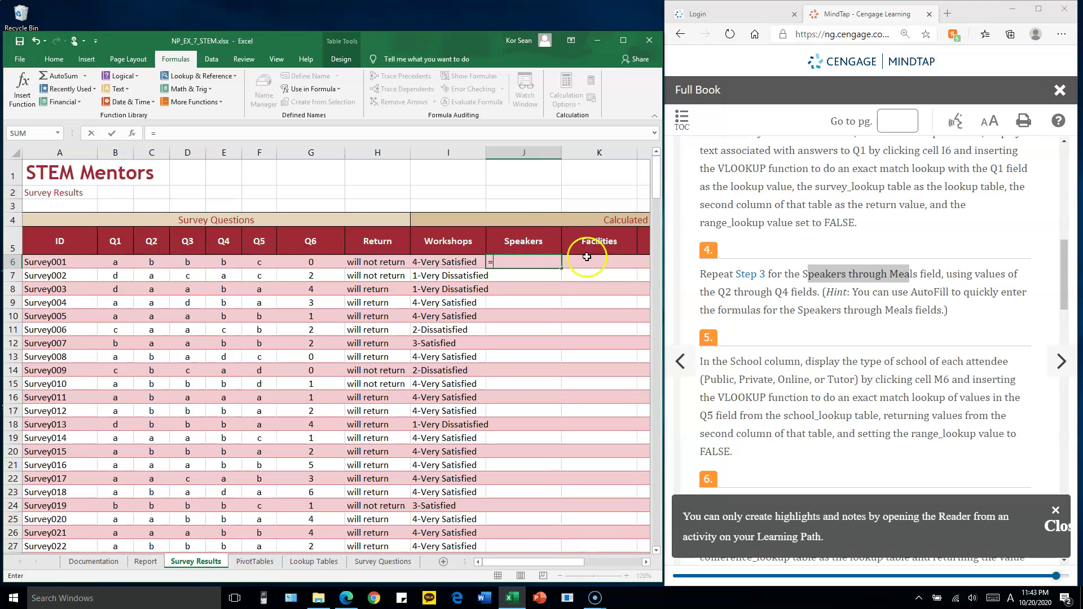
key("Escape")
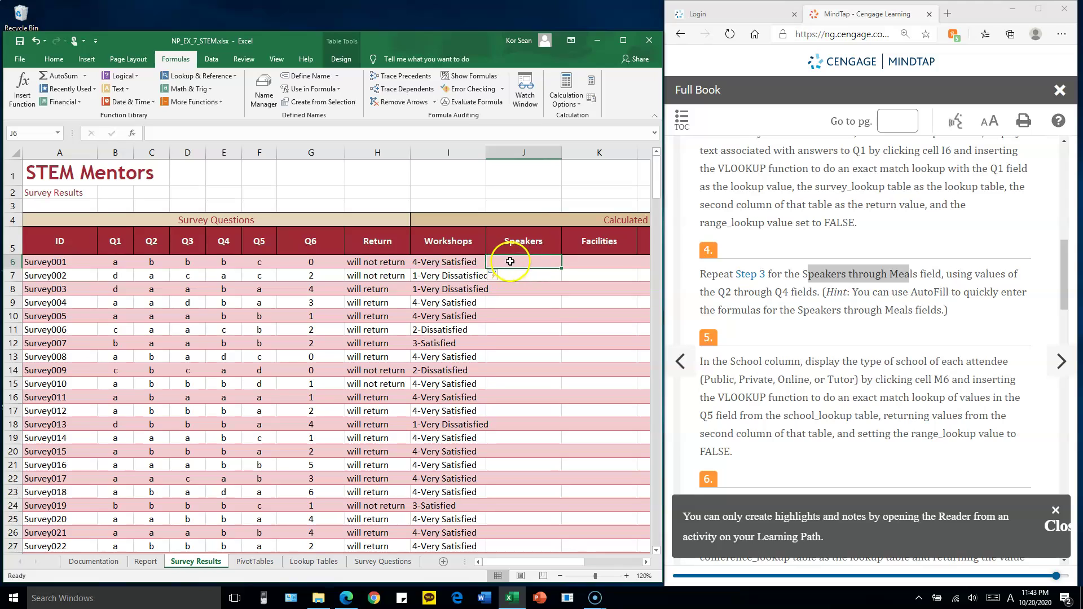
Review the lookup value and survey_lookup table array in the I6 VLOOKUP formula, keeping the formula as entered
double_click(450, 261)
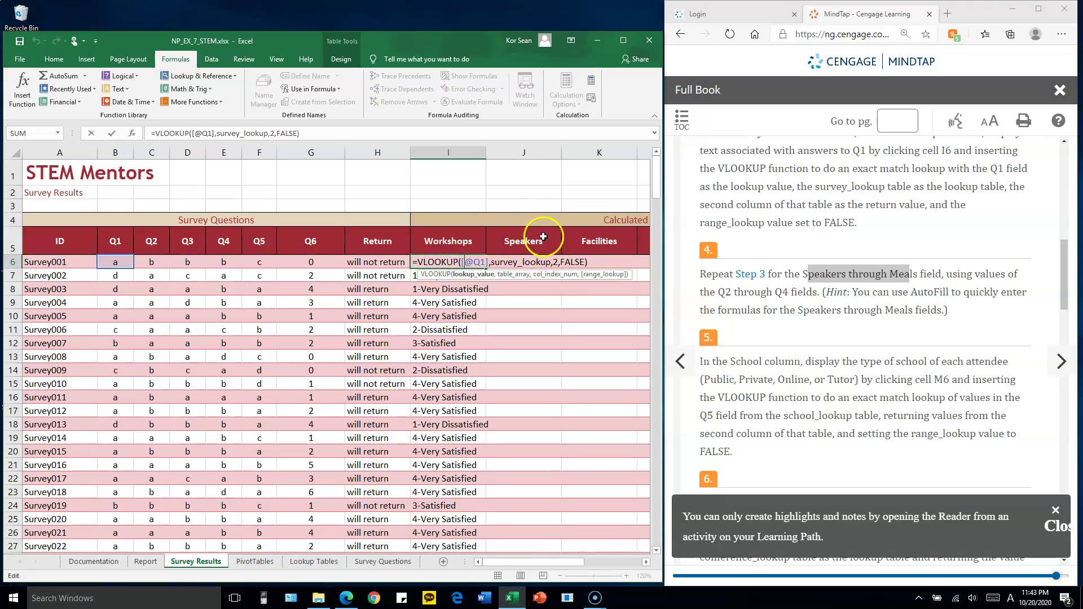
left_click_drag(433, 263, 461, 263)
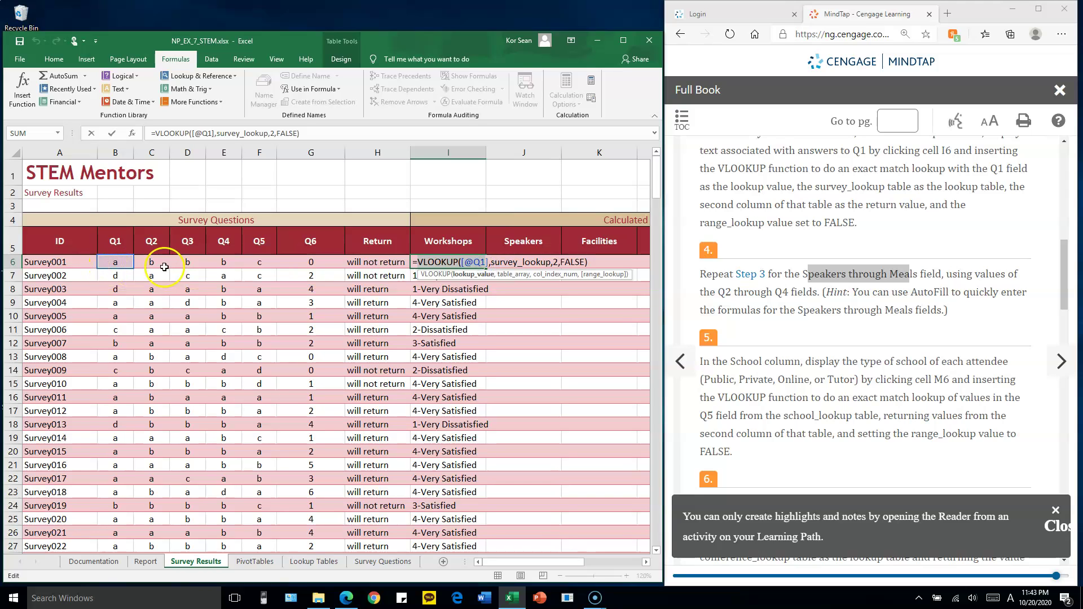
left_click(498, 262)
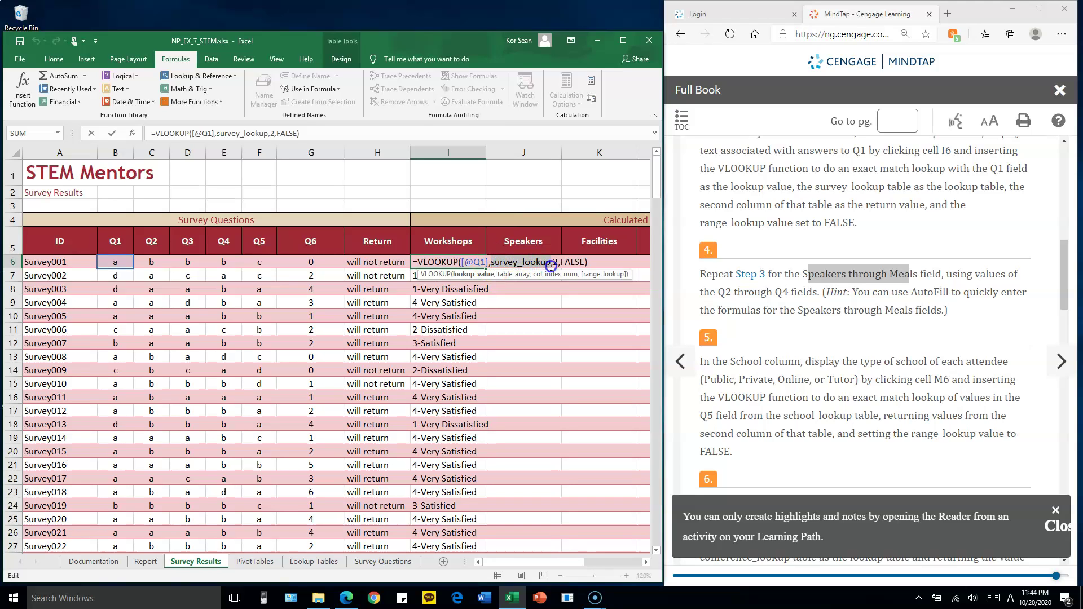
left_click_drag(551, 266, 552, 264)
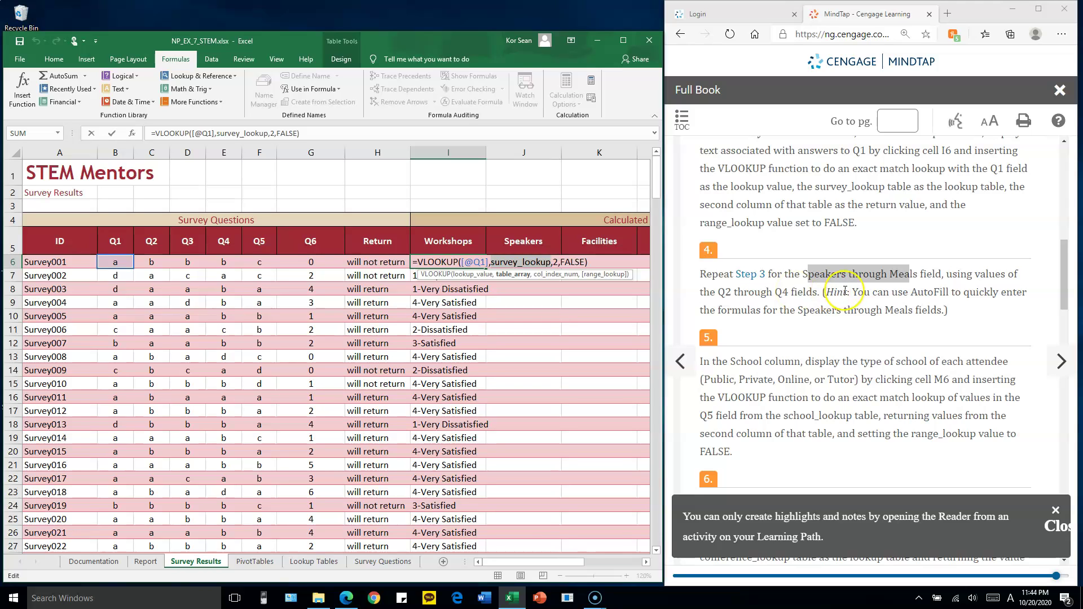
key("ctrl+Return")
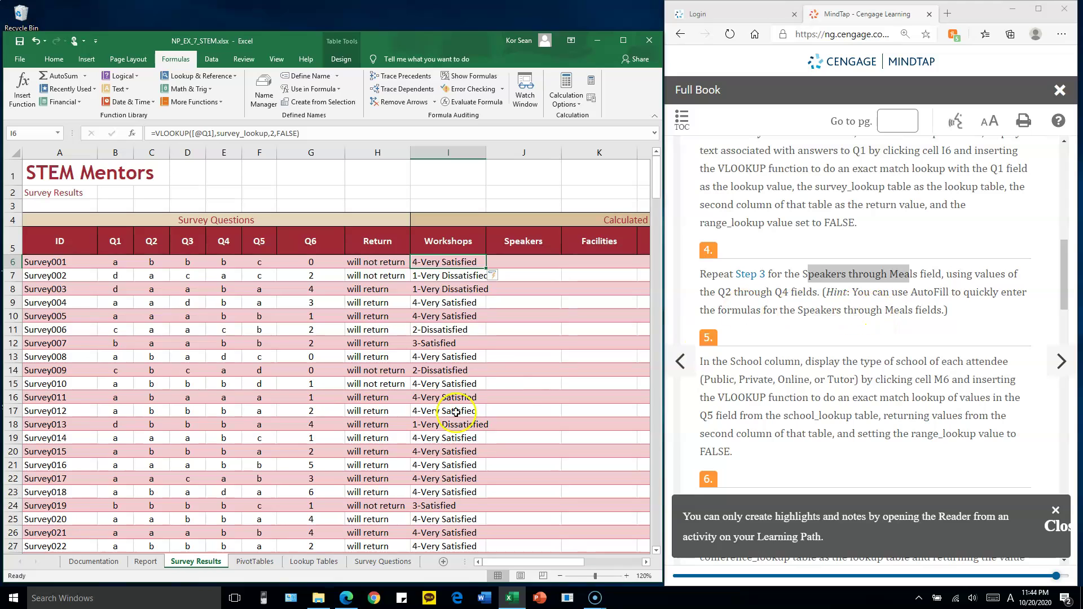
Check the School Lookup range A10:B14 on the Lookup Tables sheet, and return to Survey Results
left_click(301, 563)
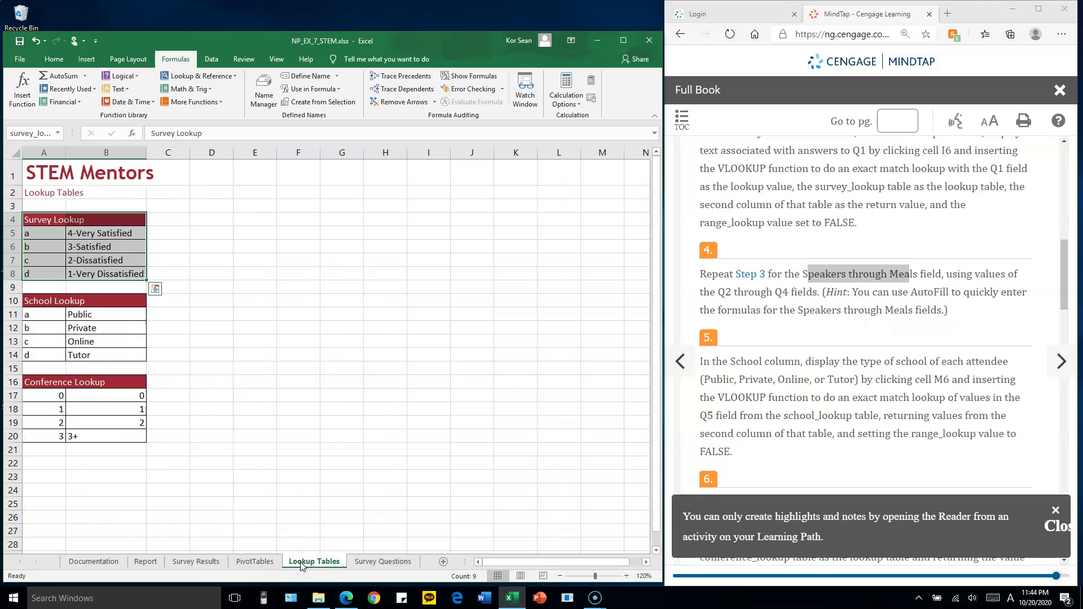
left_click_drag(42, 301, 88, 355)
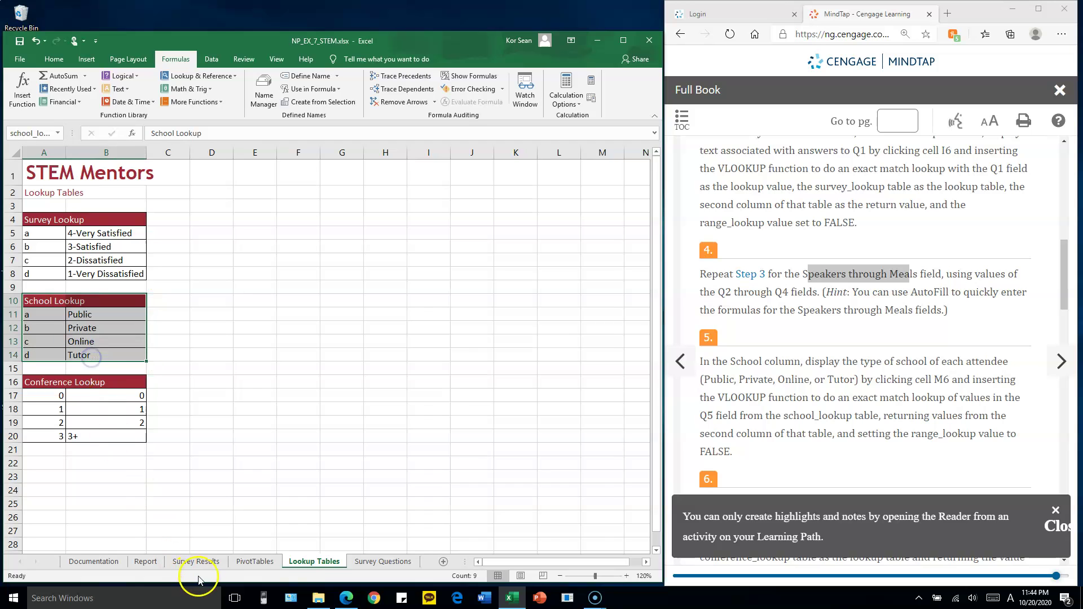
left_click(219, 563)
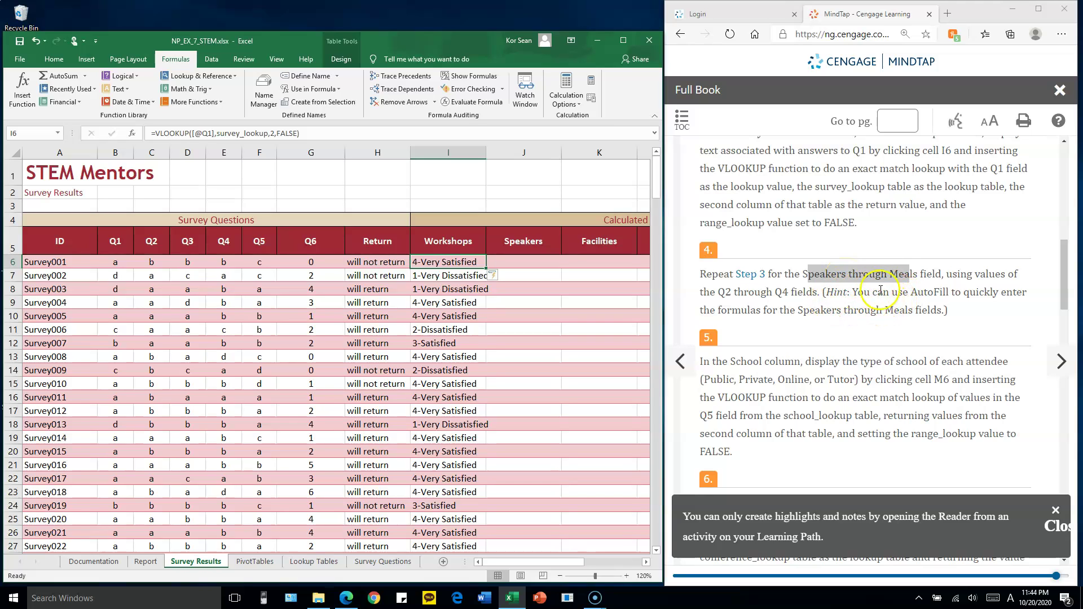
Fill the VLOOKUP formula from Workshops cell I6 across J6:L6 for the Speakers, Facilities and Meals fields
left_click(926, 288)
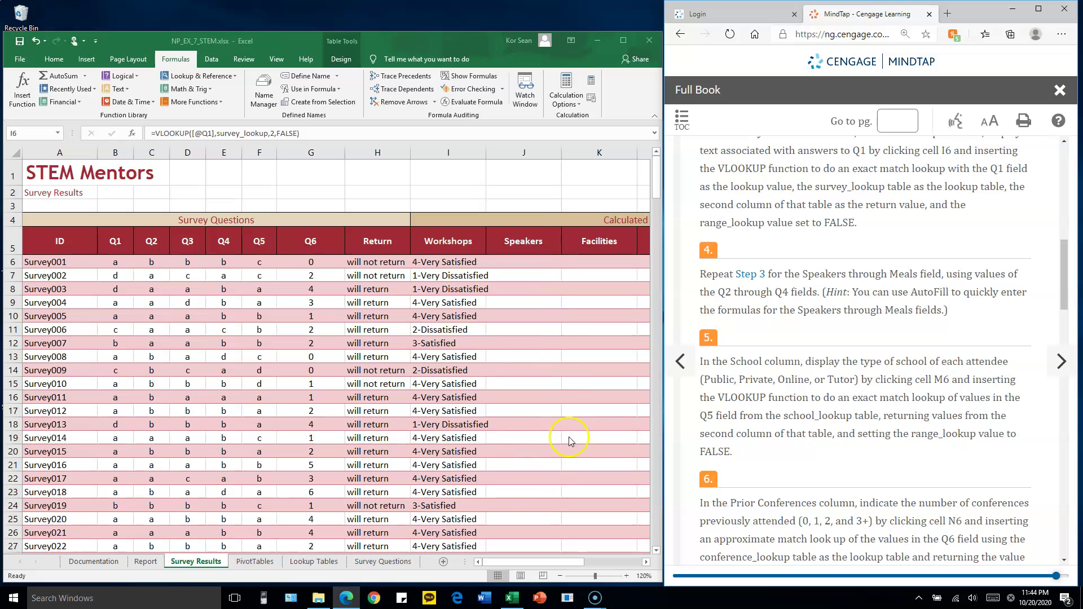
left_click(584, 563)
left_click_drag(581, 567, 553, 561)
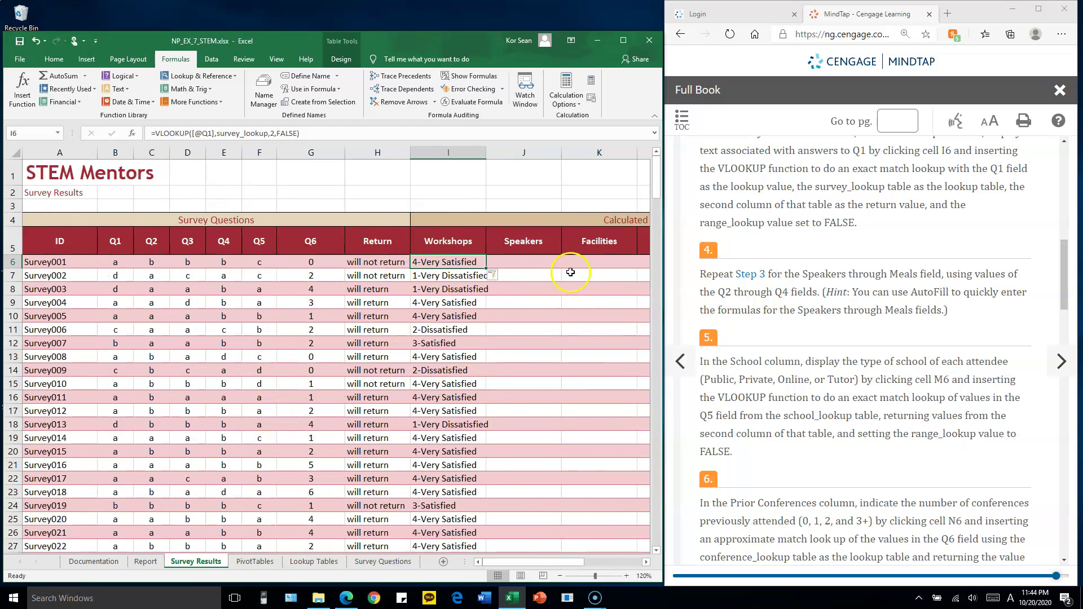
left_click(473, 259)
key("ctrl+c")
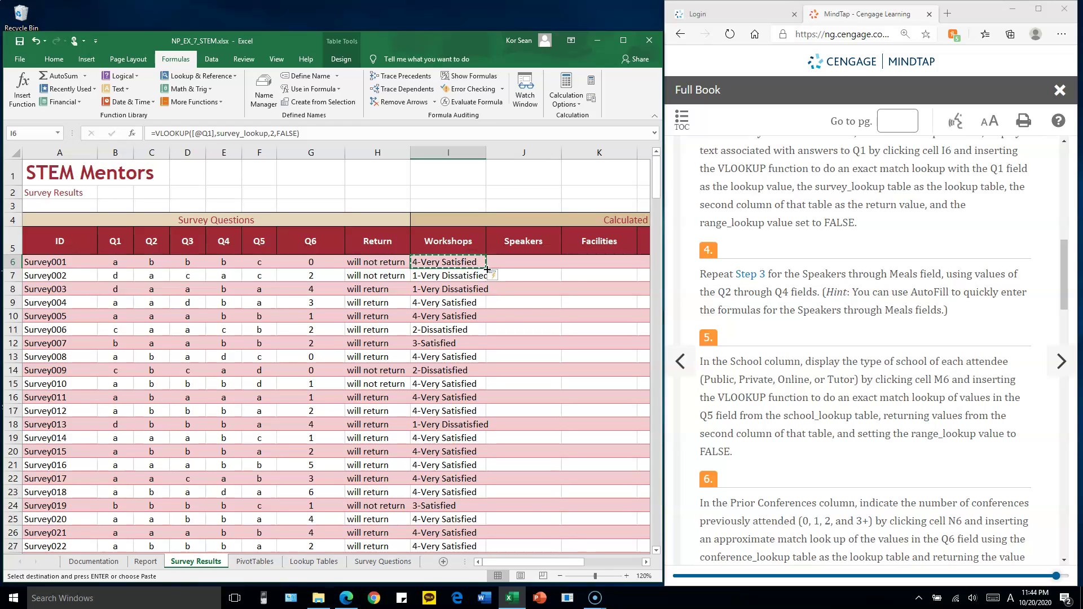
left_click_drag(545, 562, 571, 563)
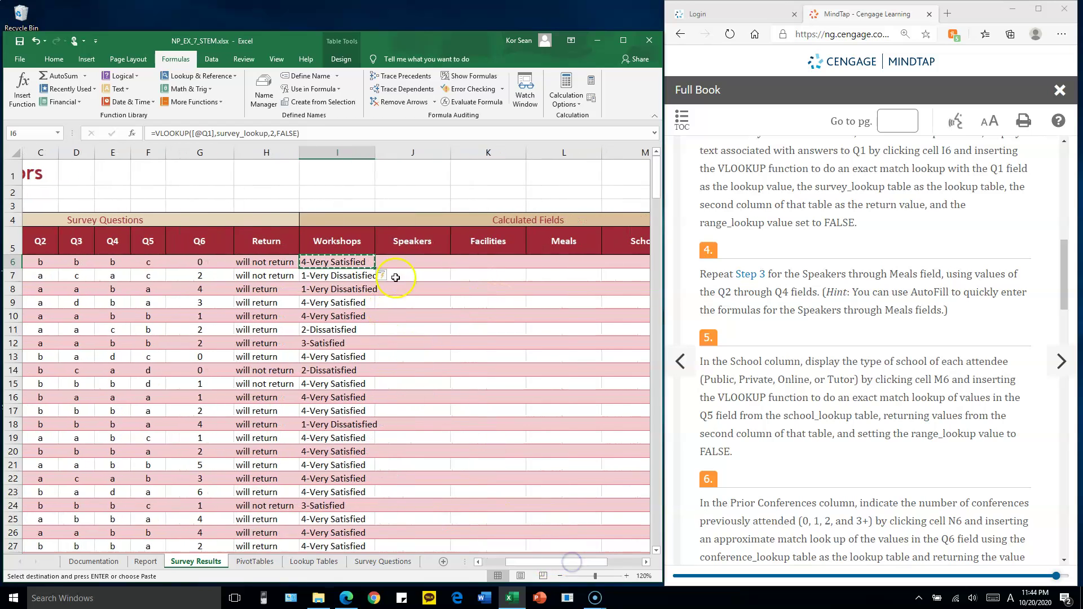
key("Escape")
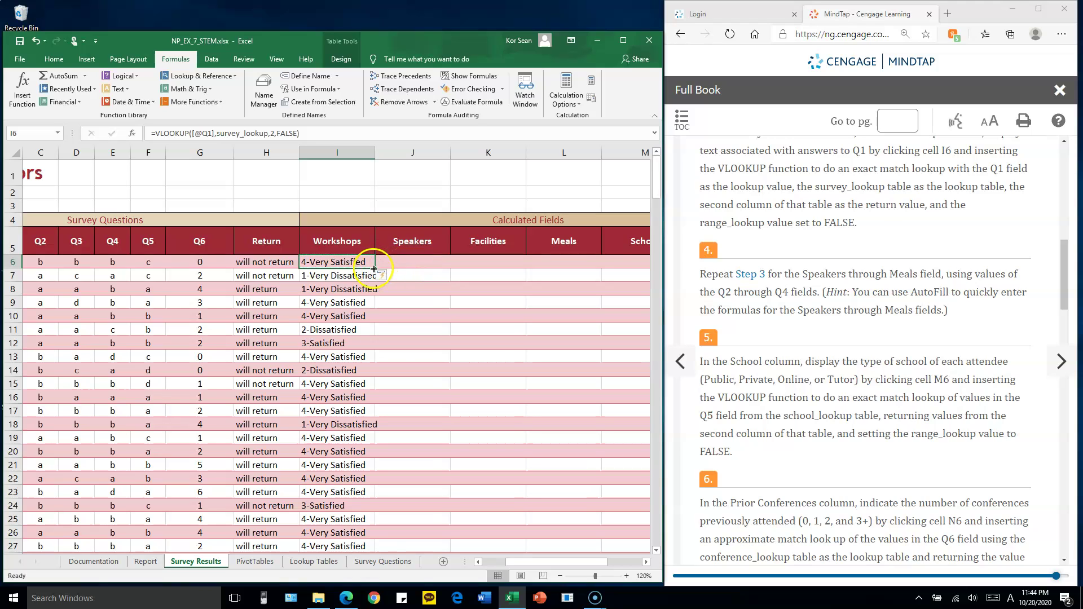
left_click_drag(376, 268, 573, 272)
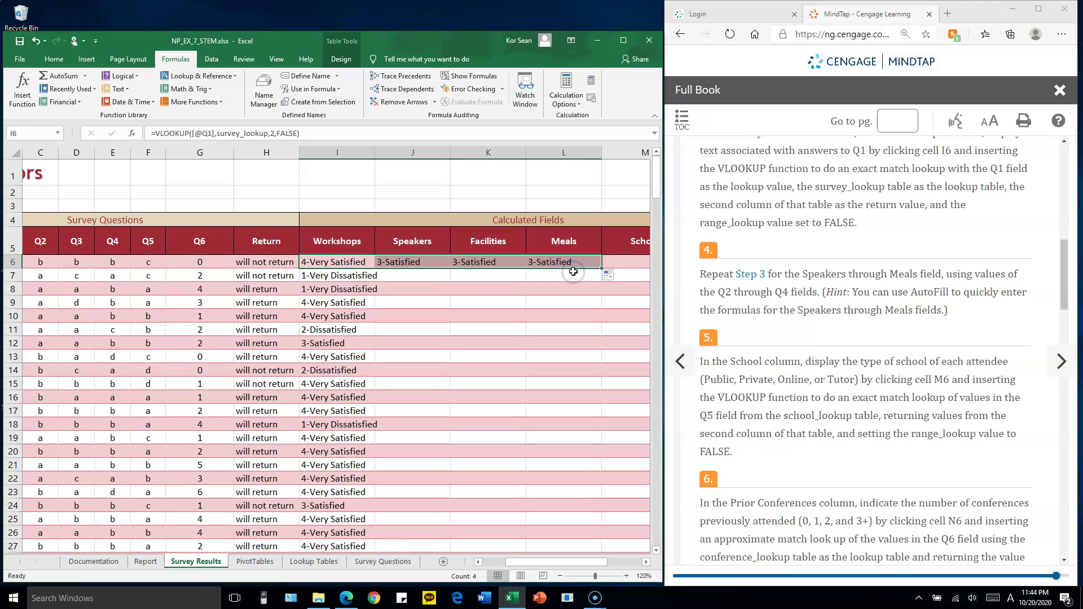
Check which question field each VLOOKUP formula in J6, K6 and L6 uses as its lookup value, keeping the formulas as entered
double_click(414, 262)
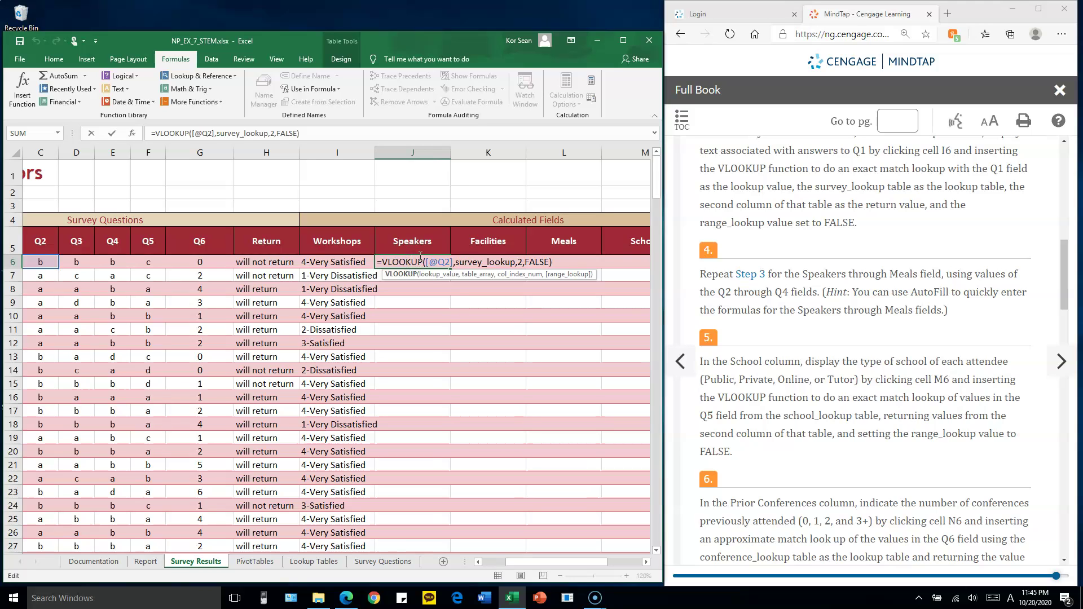
key("Escape")
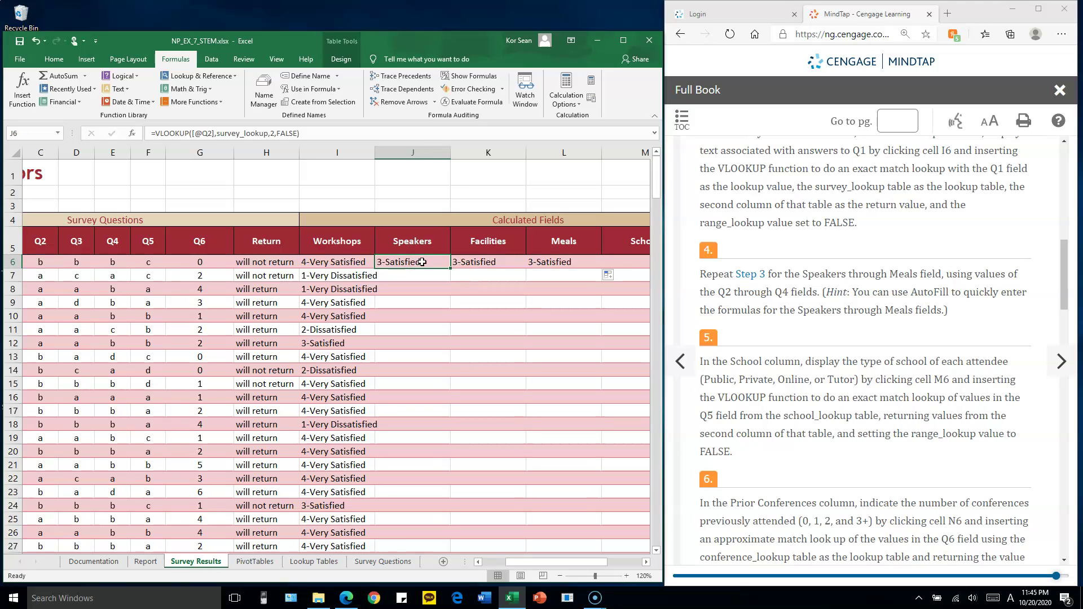
double_click(423, 262)
left_click(455, 263)
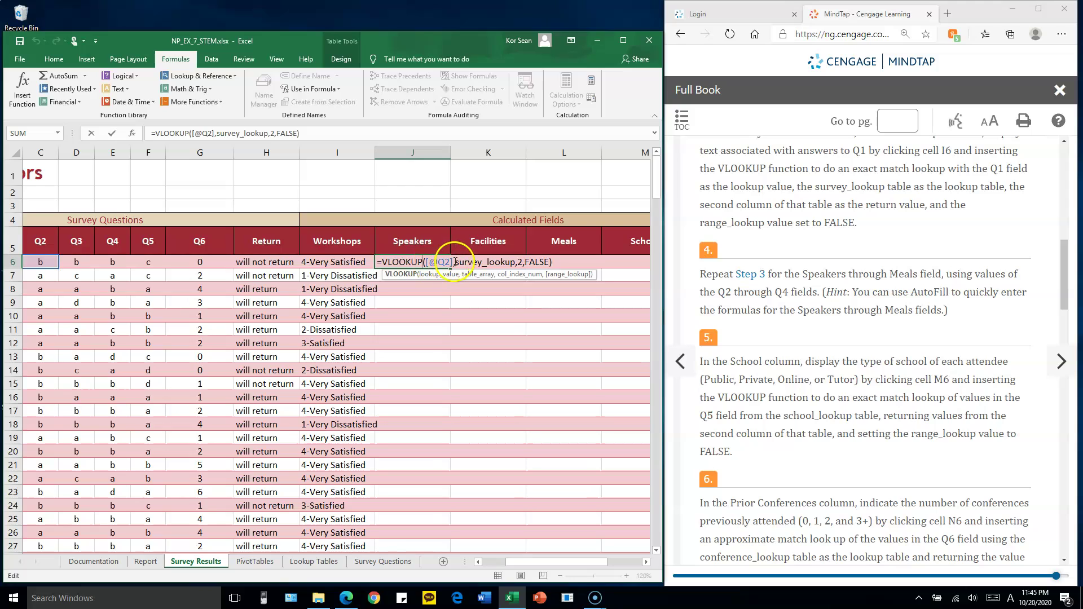
double_click(441, 262)
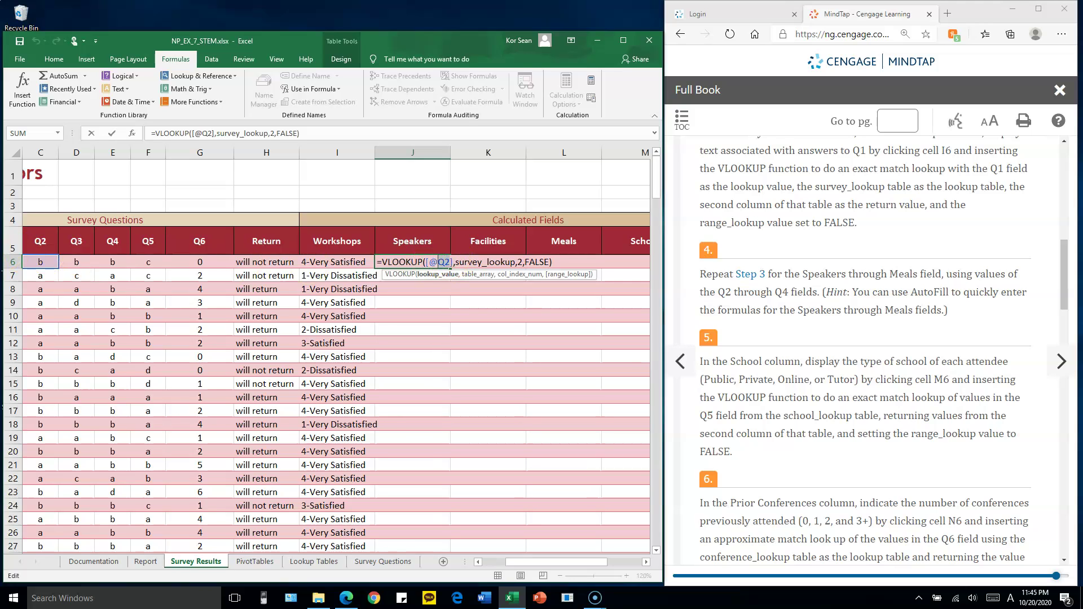
key("Escape")
double_click(492, 262)
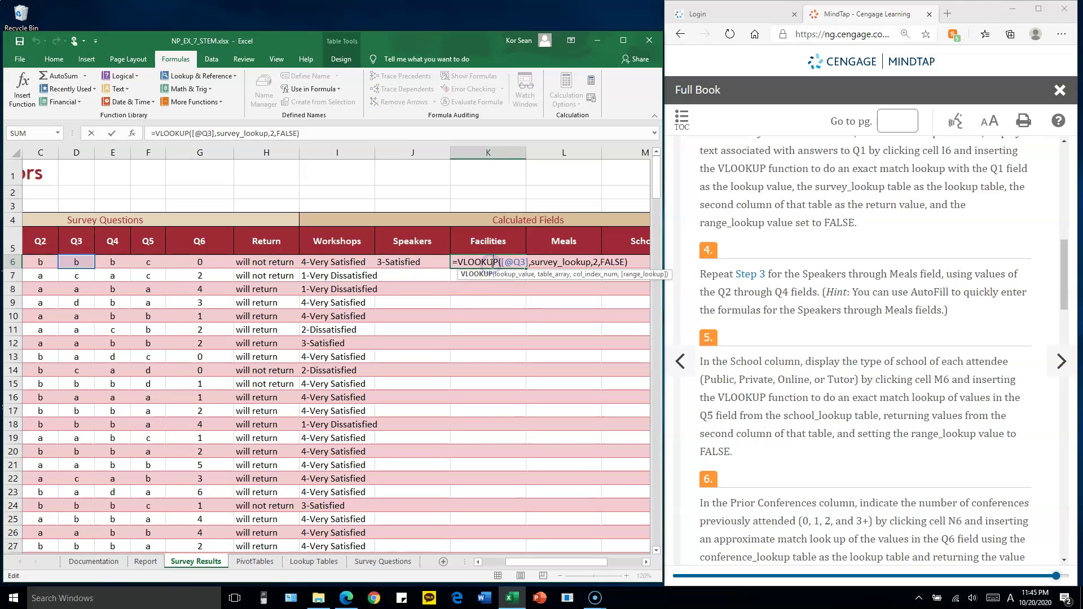
key("Escape")
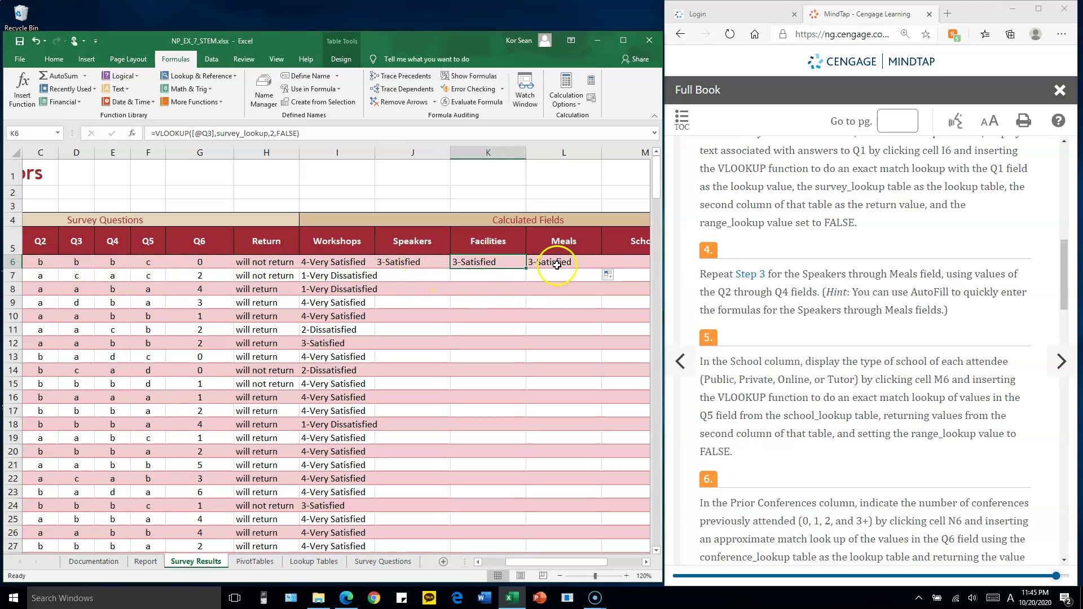
double_click(557, 265)
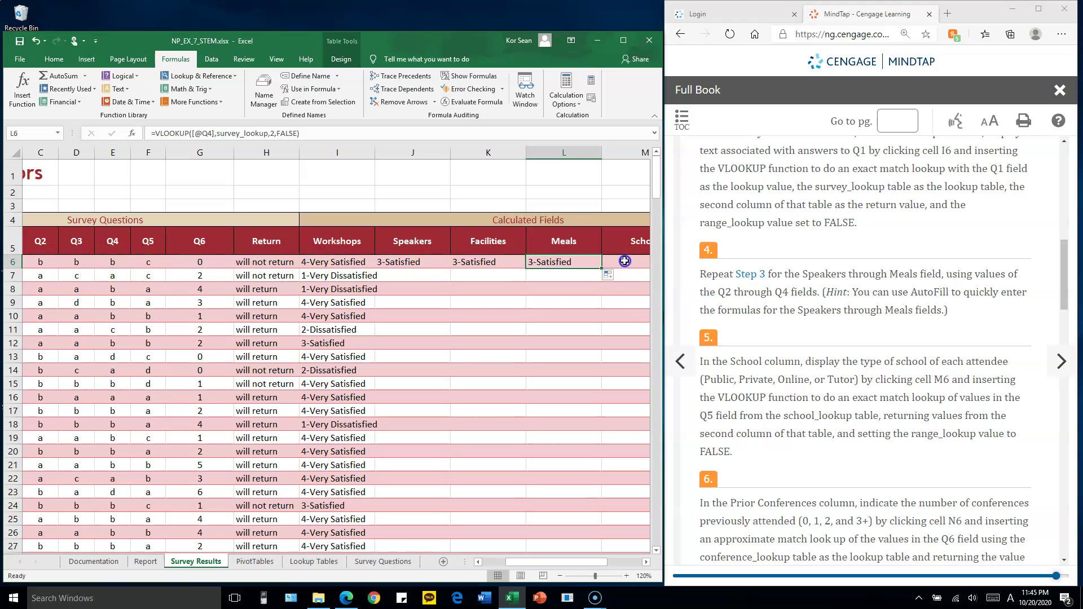
Read assignment step 5 on the School column in the MindTap book, and locate cell M6 on Survey Results
left_click(621, 262)
left_click_drag(590, 562, 604, 561)
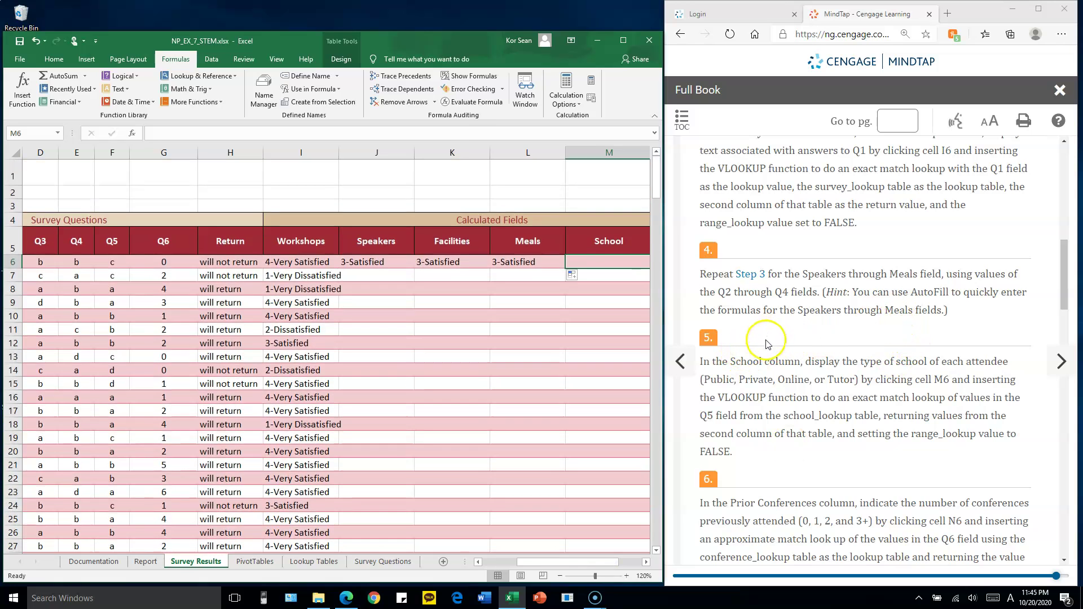
left_click_drag(735, 361, 795, 361)
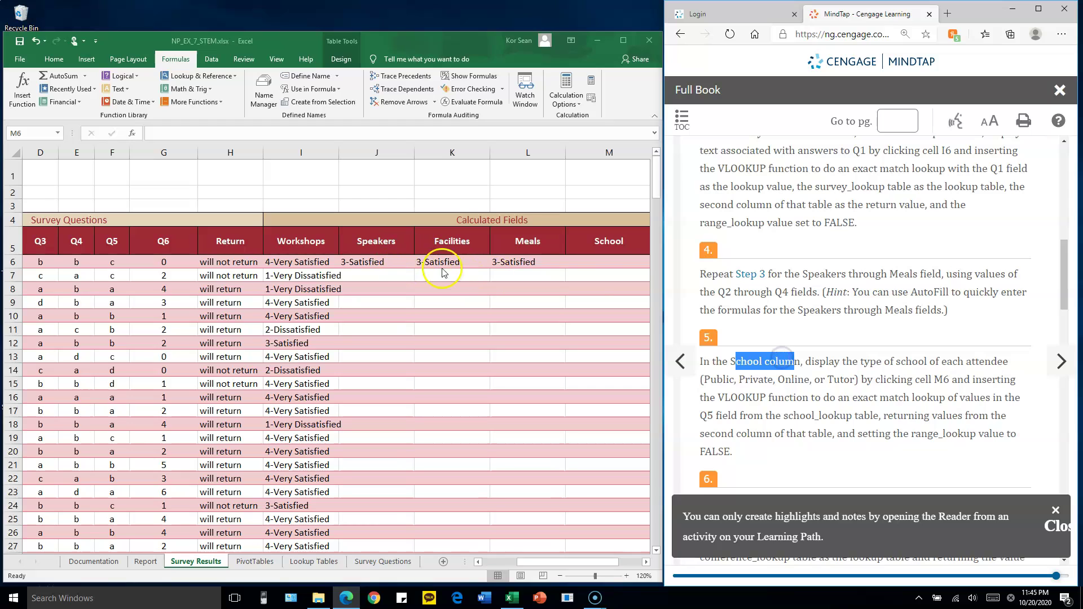
left_click(605, 263)
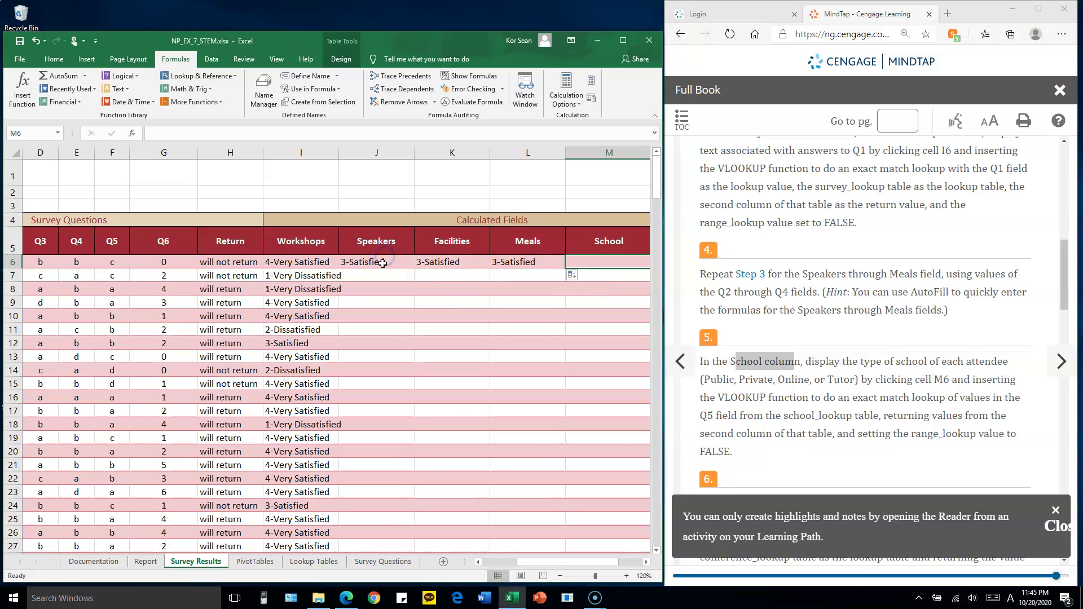
Fill the VLOOKUP formulas in J6:L6 down through all survey rows of the Speakers, Facilities and Meals columns
left_click(384, 260)
double_click(384, 261)
left_click_drag(416, 262, 565, 265)
key("Escape")
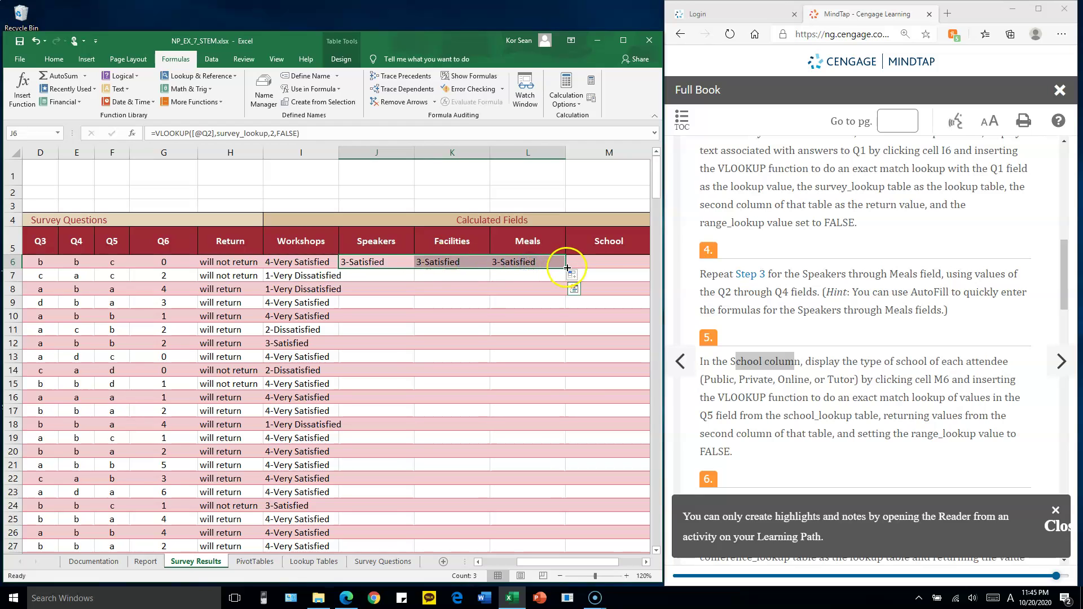
double_click(567, 268)
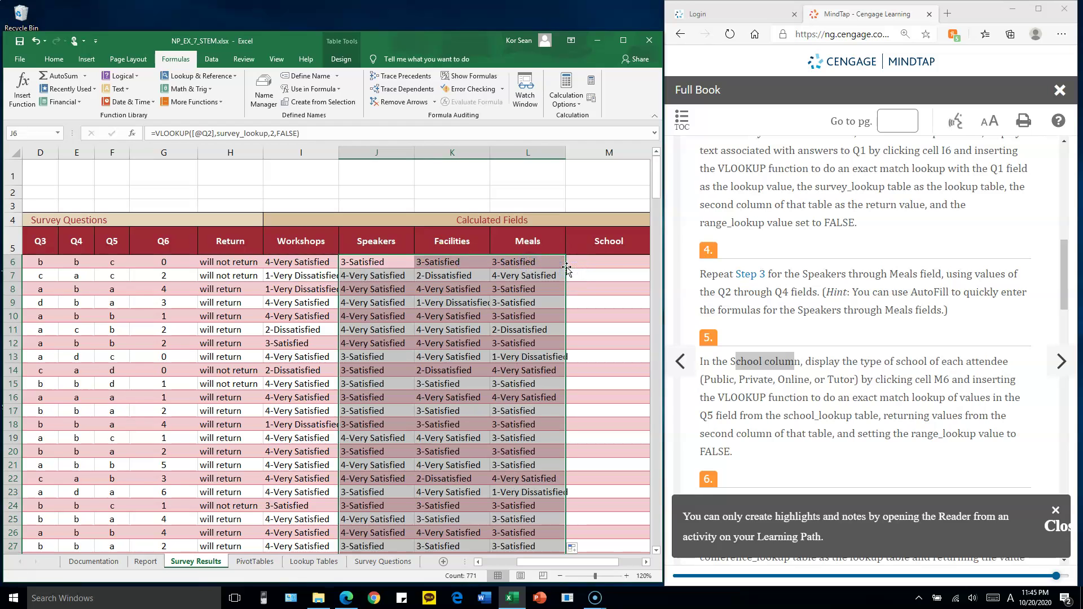
left_click_drag(387, 262, 559, 265)
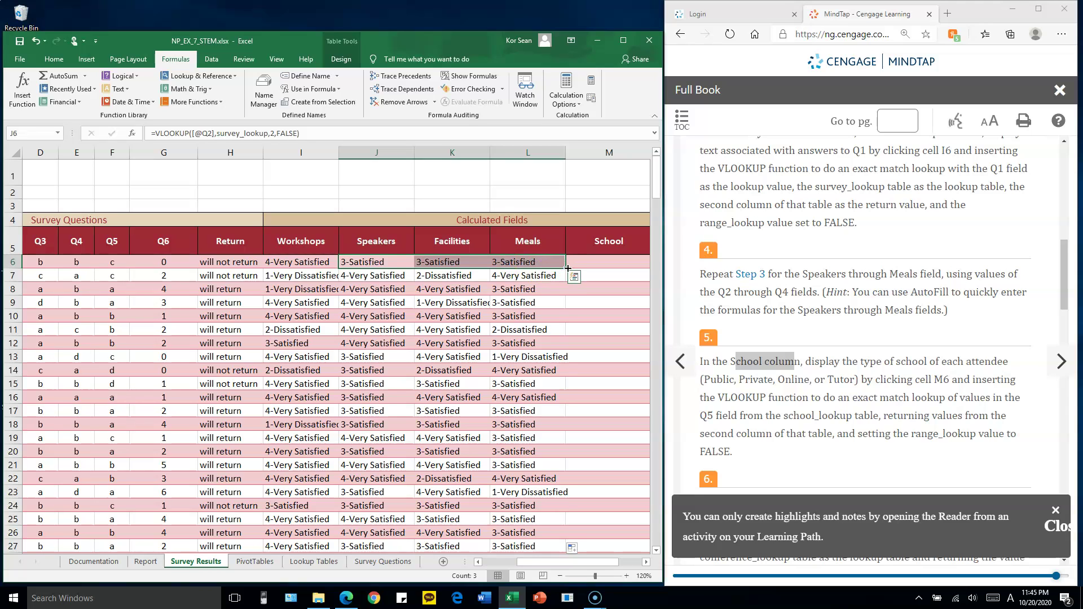
double_click(567, 267)
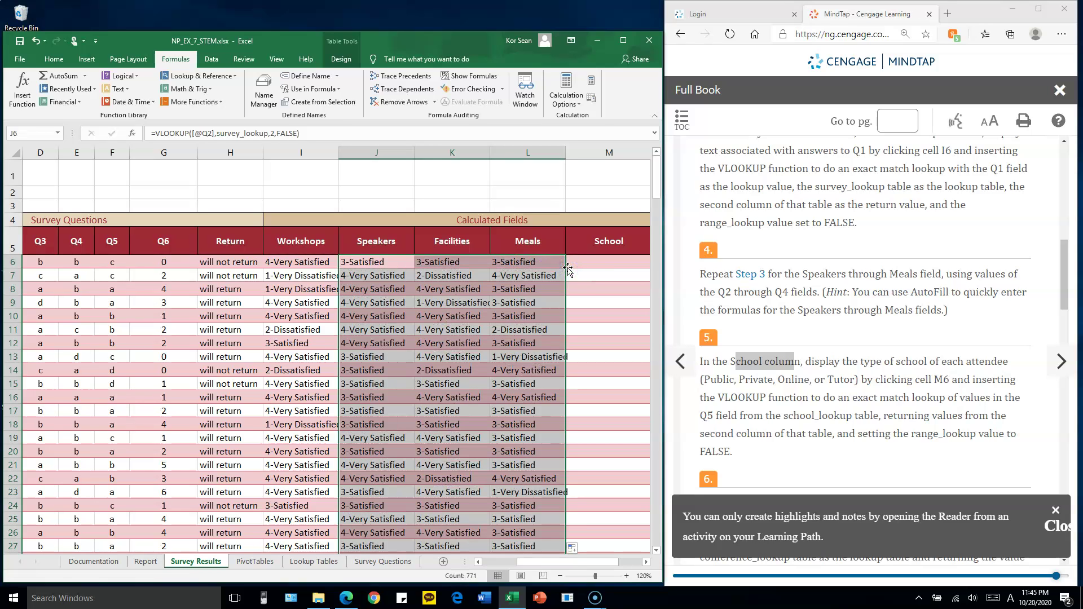
left_click(528, 289)
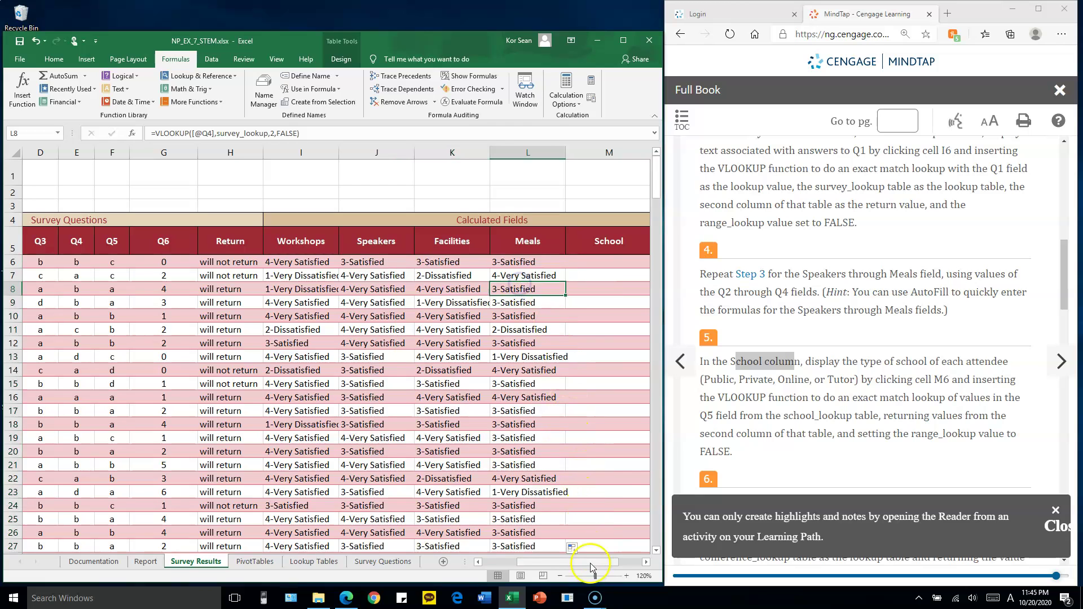
left_click_drag(595, 564, 619, 562)
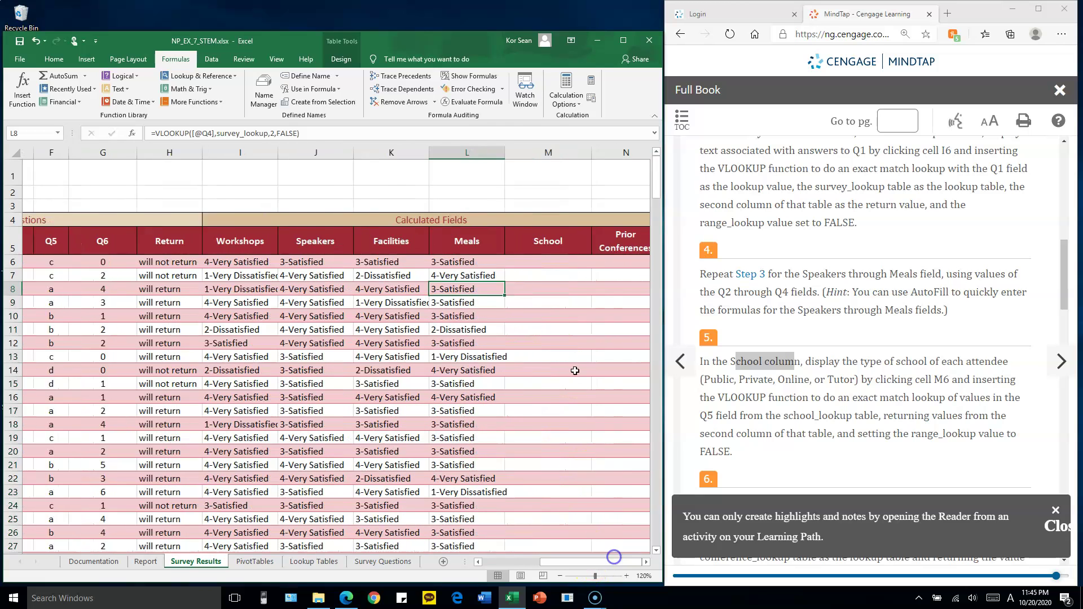
left_click(549, 263)
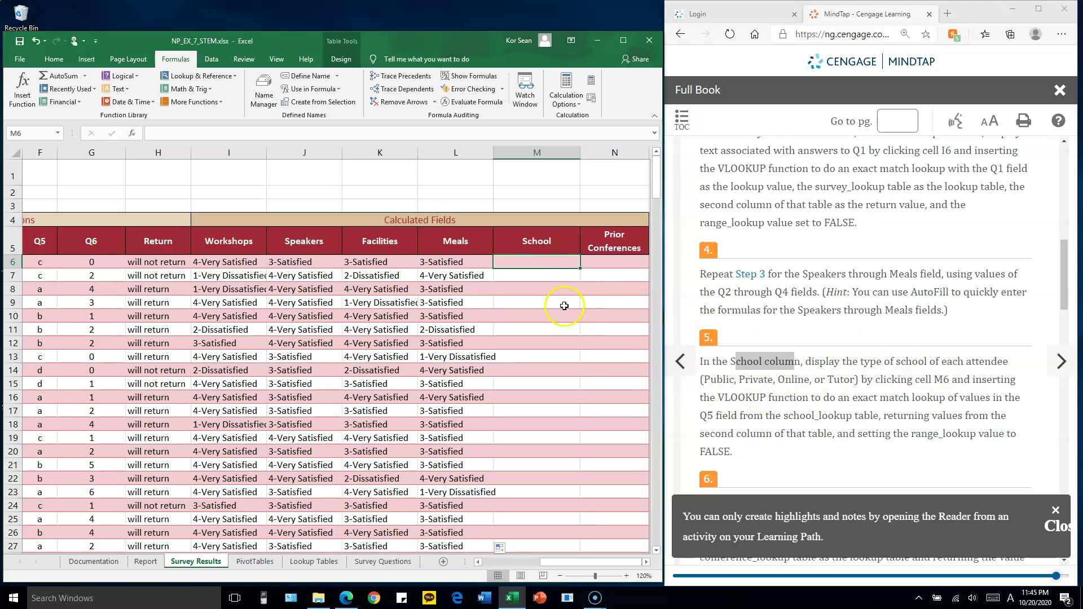
type("=VL")
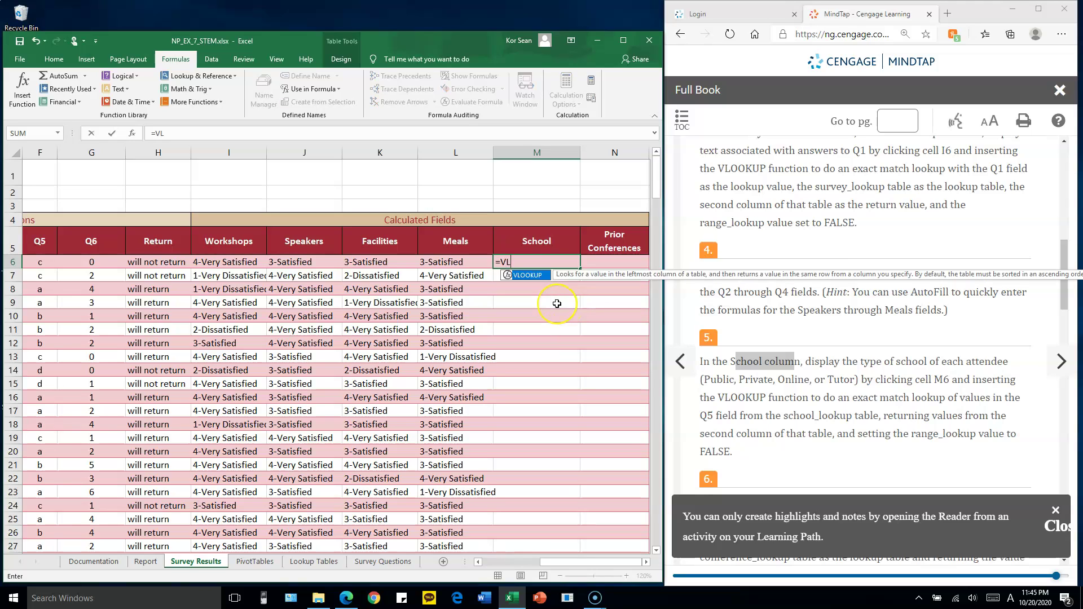
type("OOKUP(")
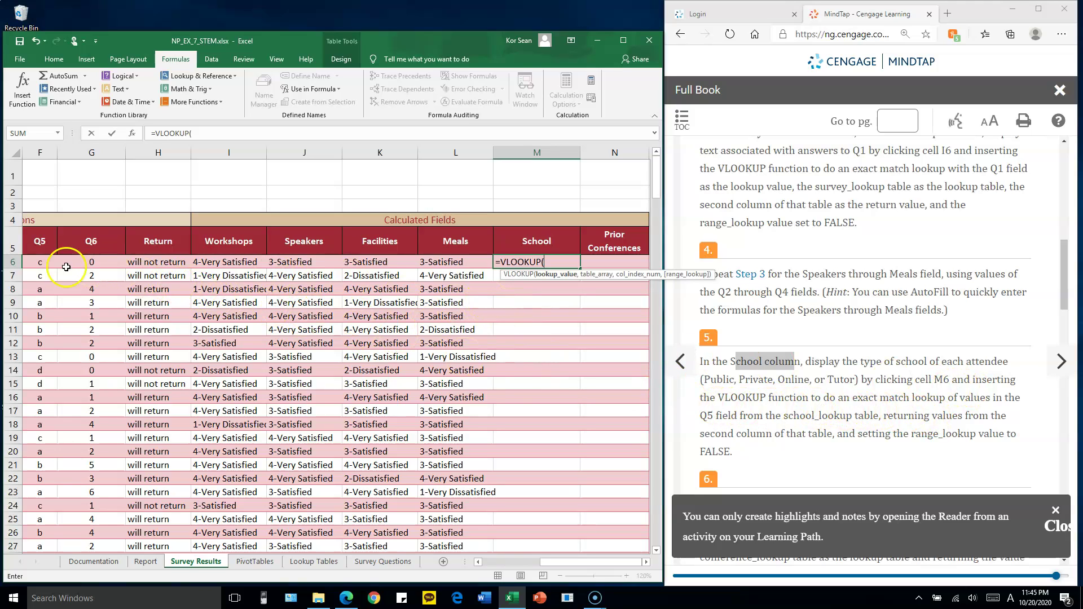
left_click(40, 263)
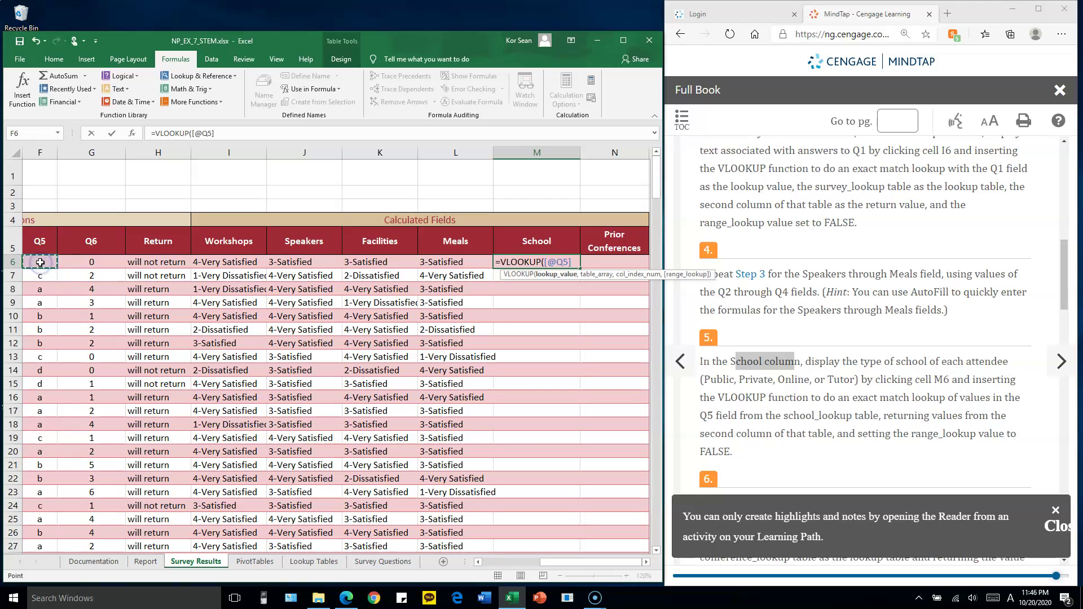
type(",")
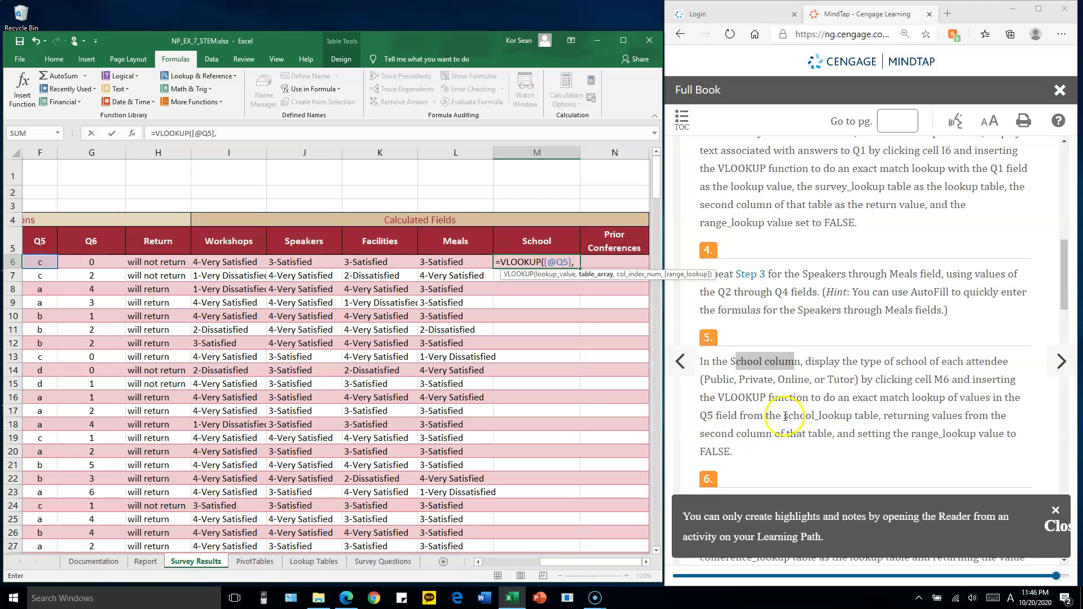
Add school_lookup as the table array and 2 as the column index number in the M6 formula
type("schoo")
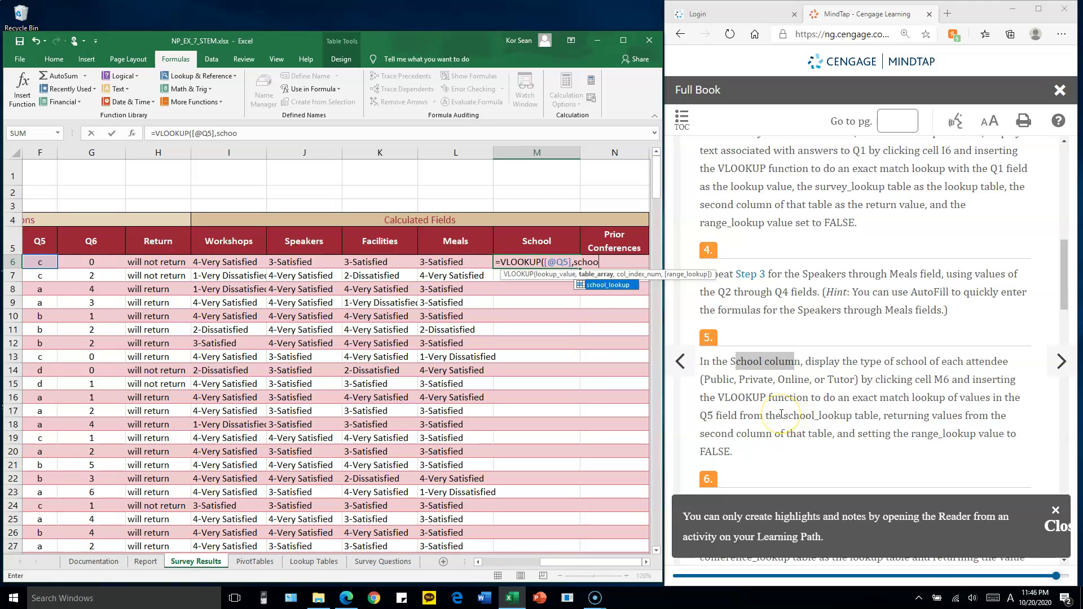
type("l_")
key("Tab")
type(",")
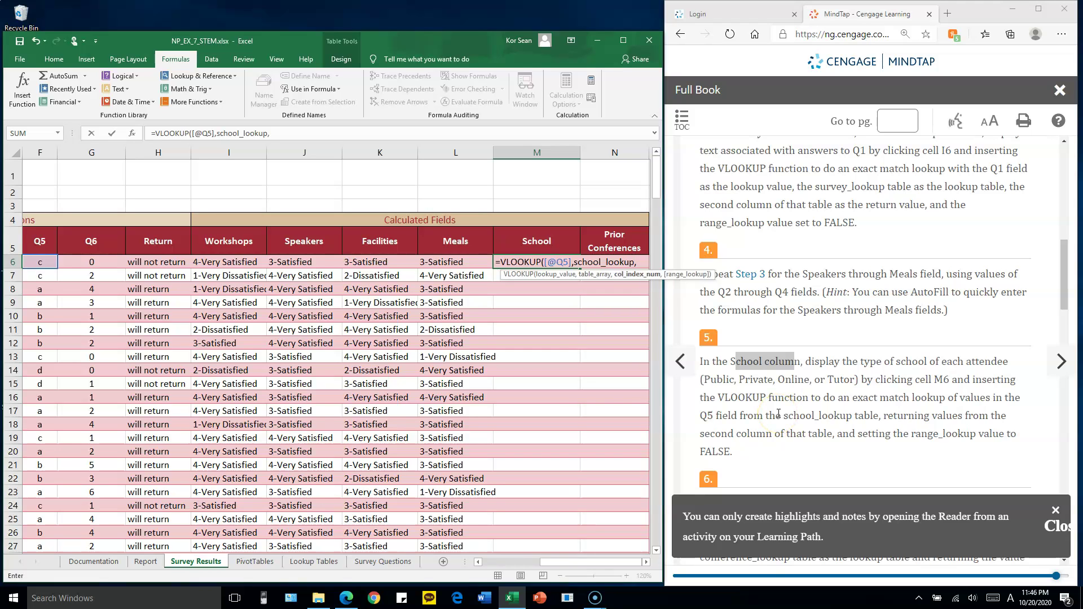
type("2,")
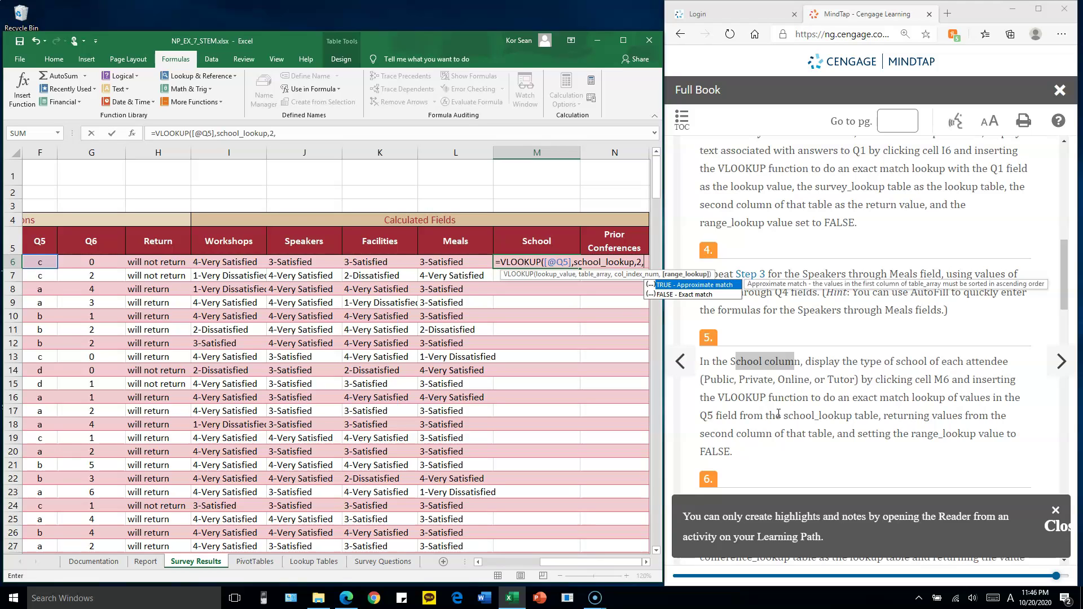
Complete the M6 formula with a range lookup of FALSE, and select M6:M14 to check the School results
left_click(740, 407)
type("Fa")
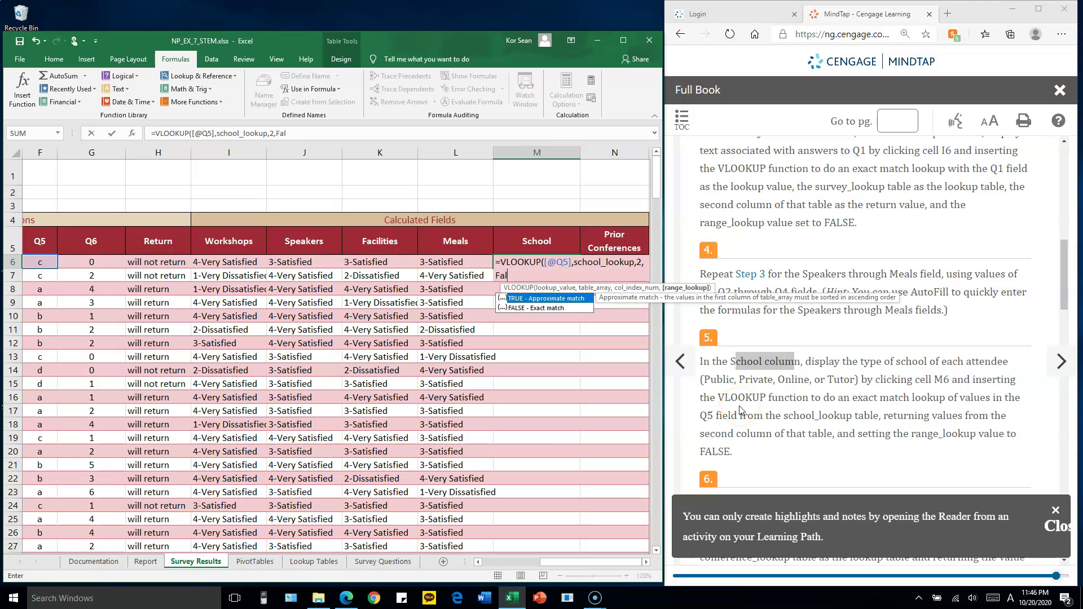
type("l")
key("Tab")
key("BackSpace")
key("BackSpace")
key("BackSpace")
left_click(720, 398)
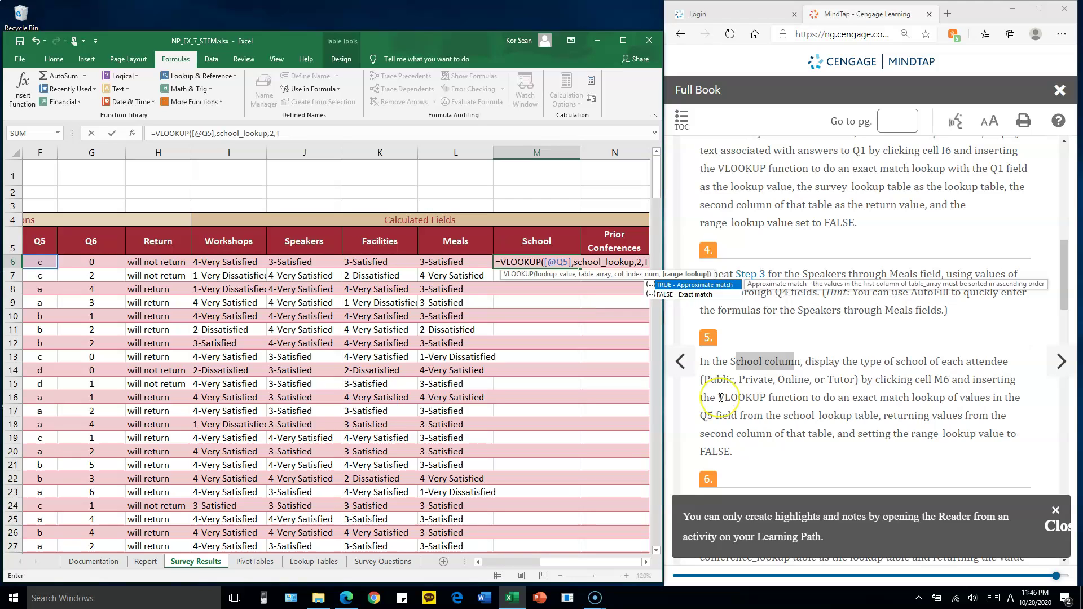
type("alse)")
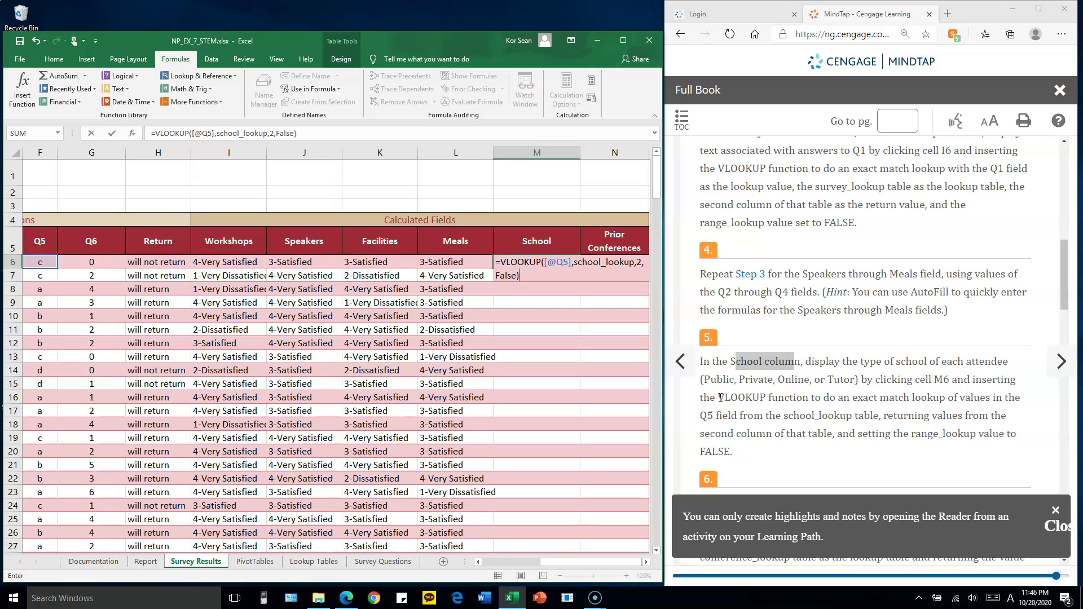
key("Return")
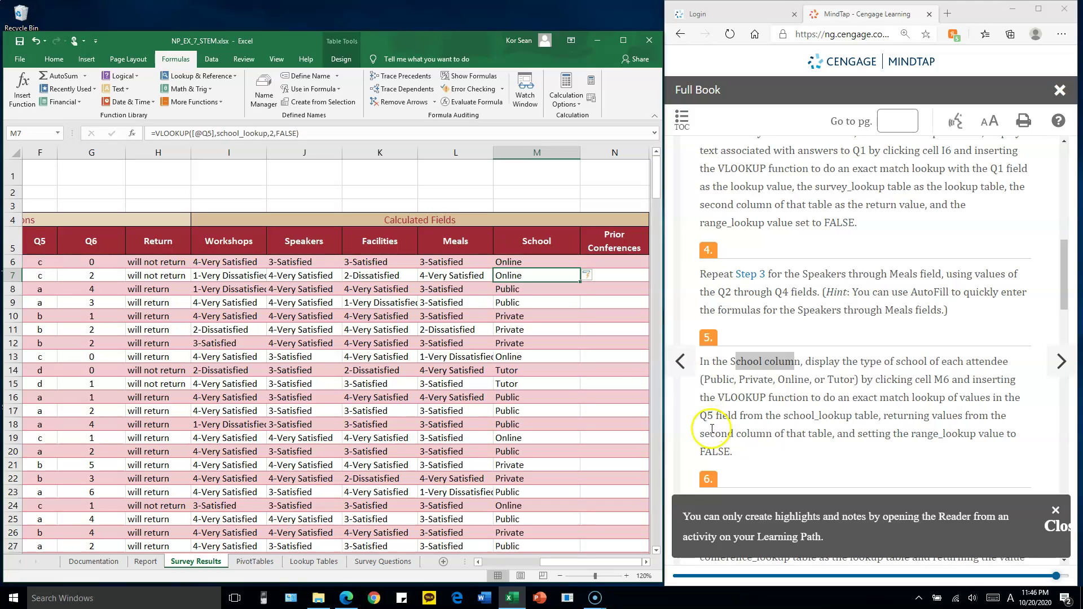
left_click_drag(568, 260, 563, 370)
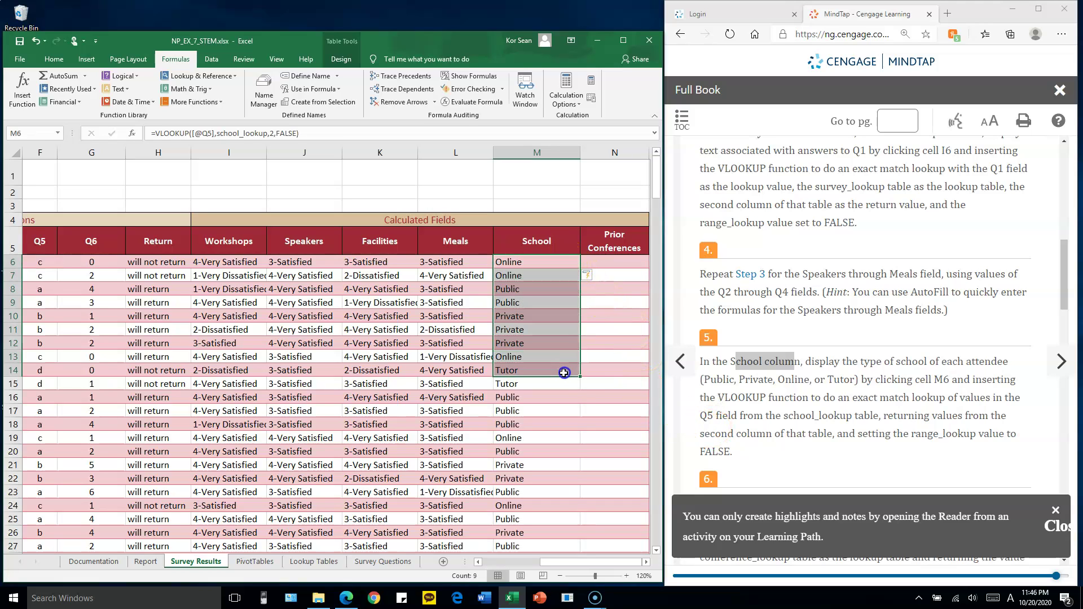
Compare the Q5 codes and School results on Survey Results with the School Lookup table on the Lookup Tables sheet
left_click_drag(43, 261, 40, 357)
left_click(313, 561)
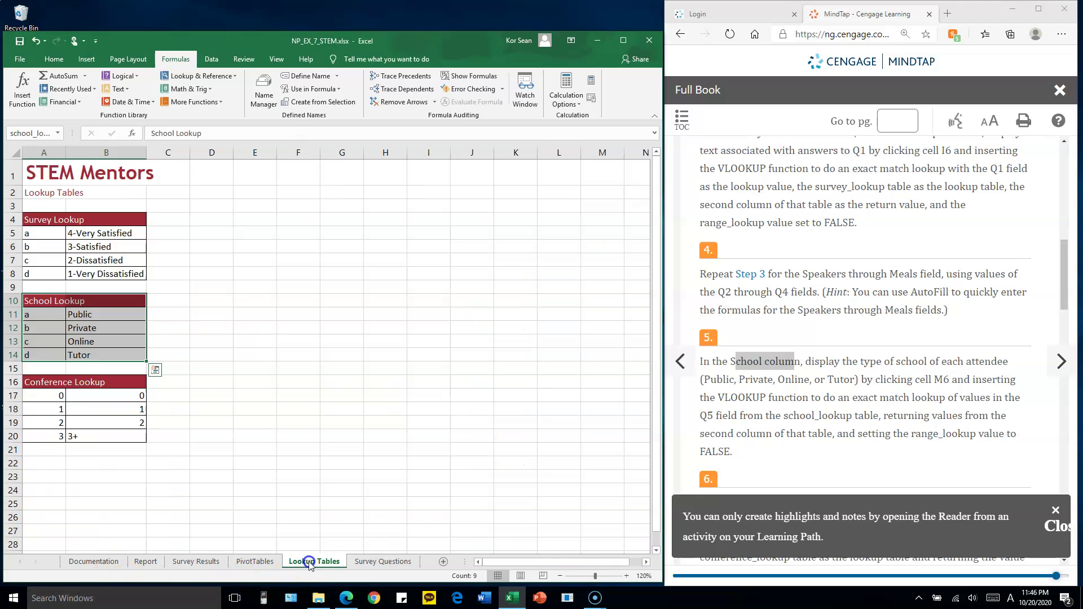
left_click_drag(46, 308, 89, 355)
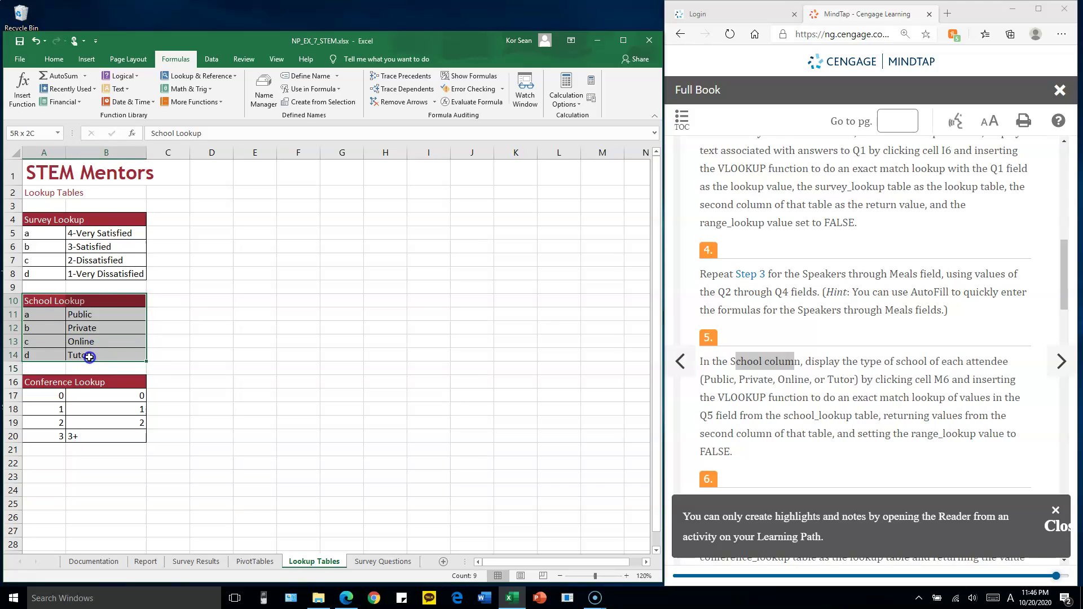
left_click(39, 314)
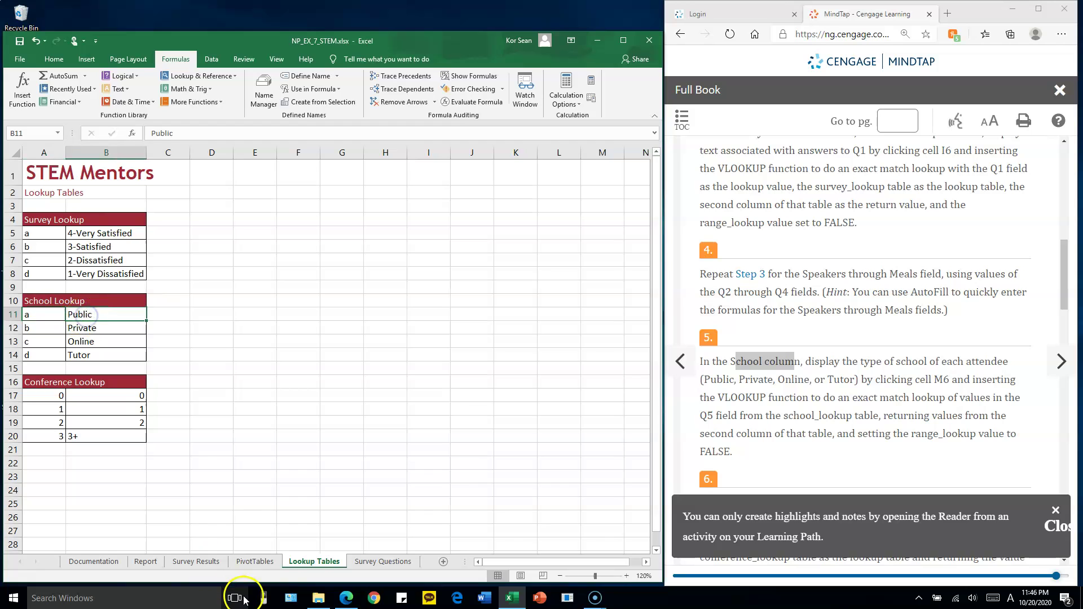
left_click(199, 562)
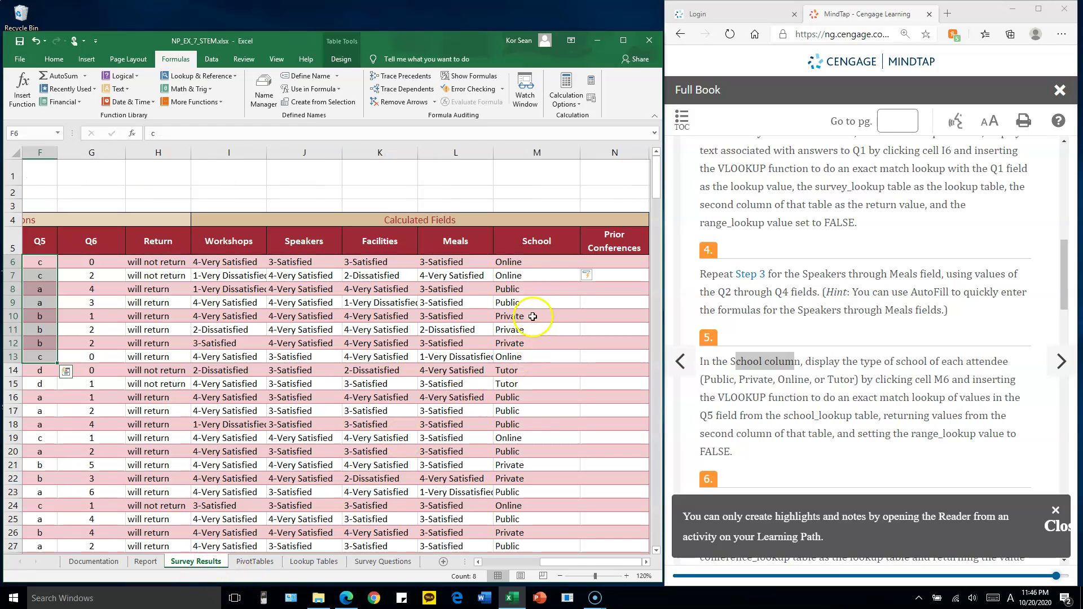
left_click_drag(39, 289, 521, 305)
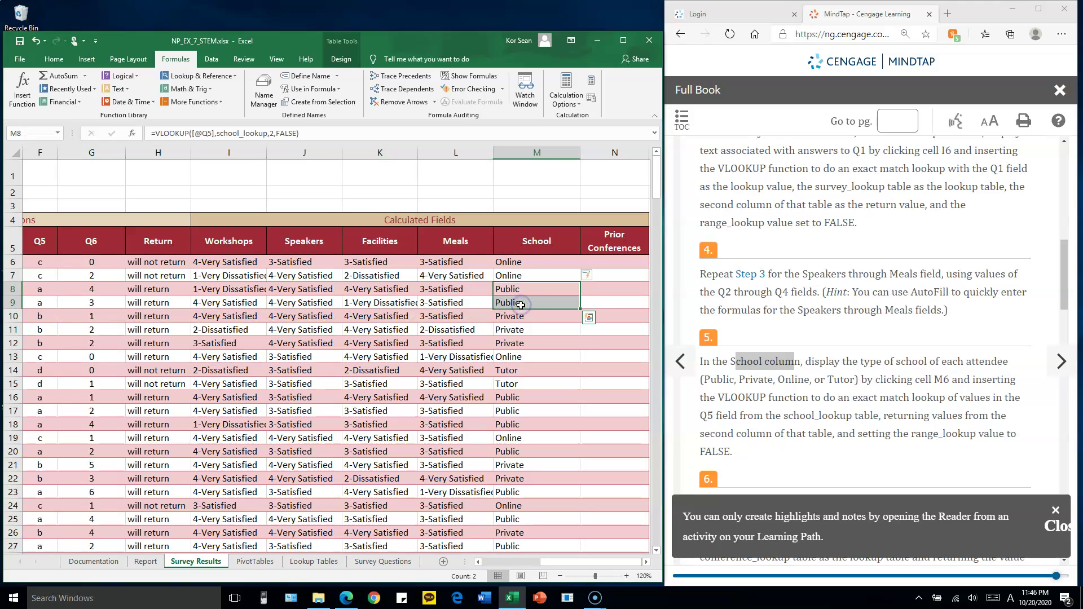
left_click(893, 400)
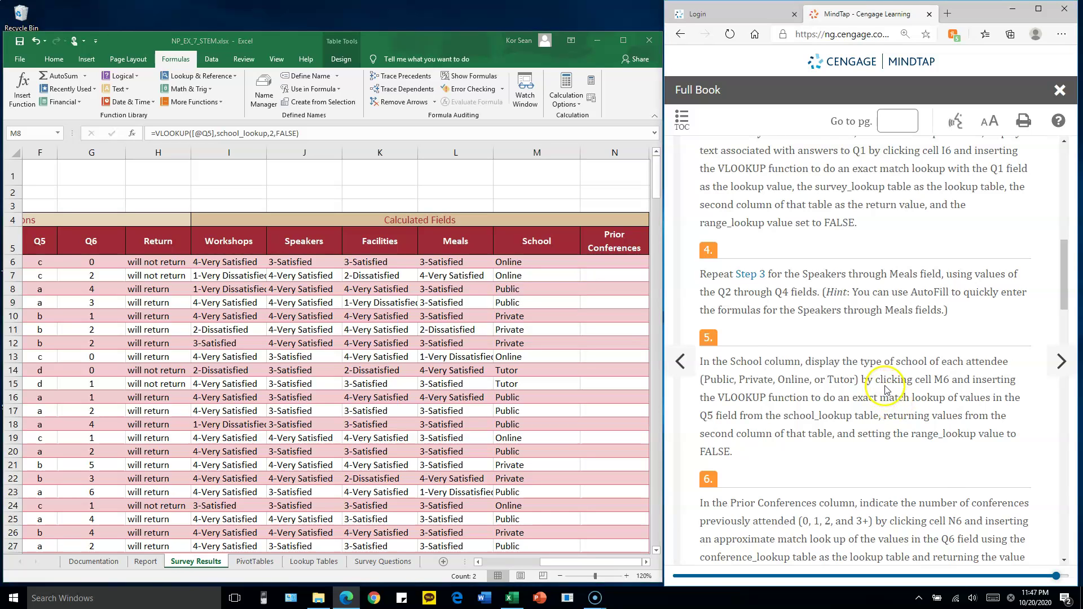
scroll(892, 389, "down", 3)
scroll(892, 383, "down", 2)
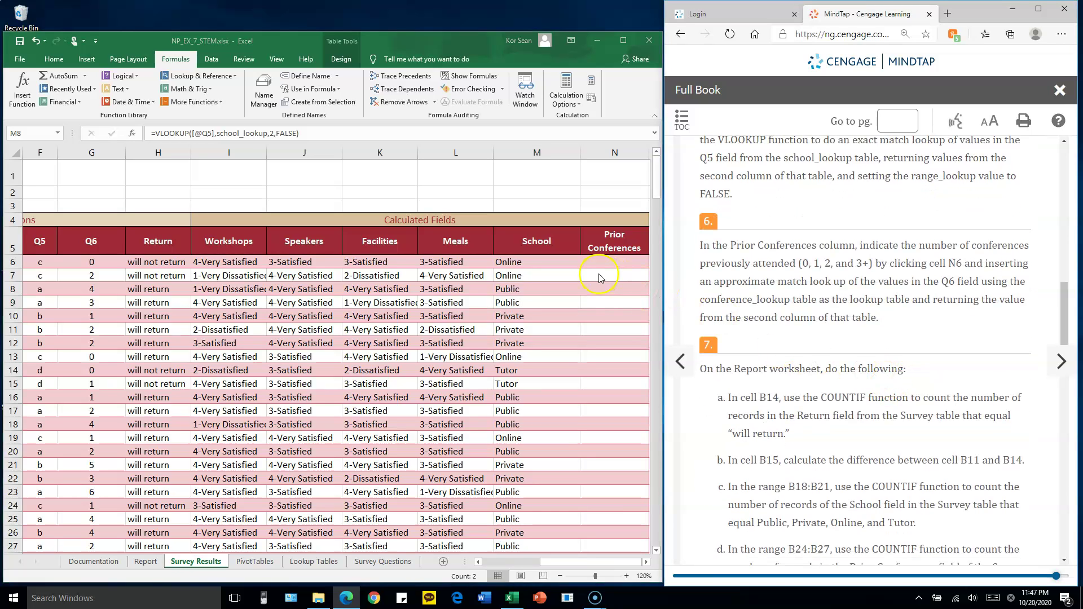
left_click(624, 261)
left_click(625, 260)
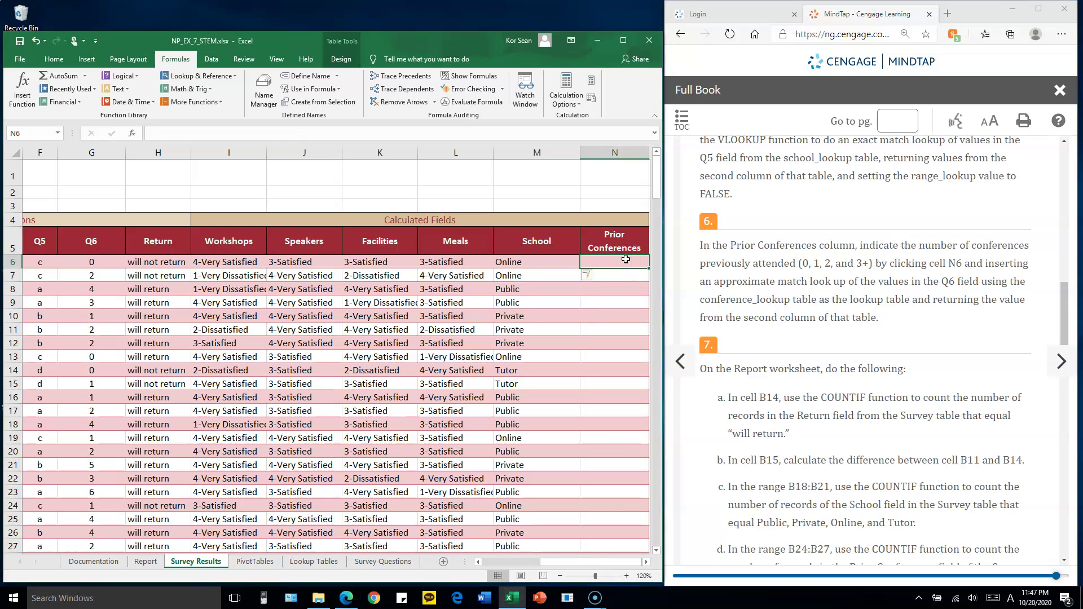
double_click(620, 264)
type("=V")
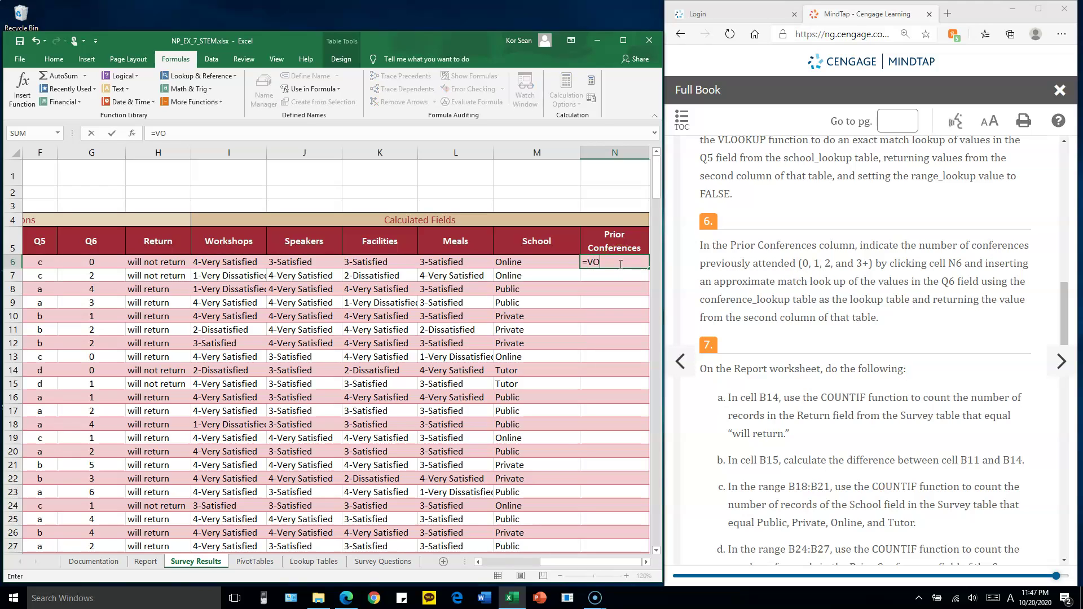
type("LOOKUP")
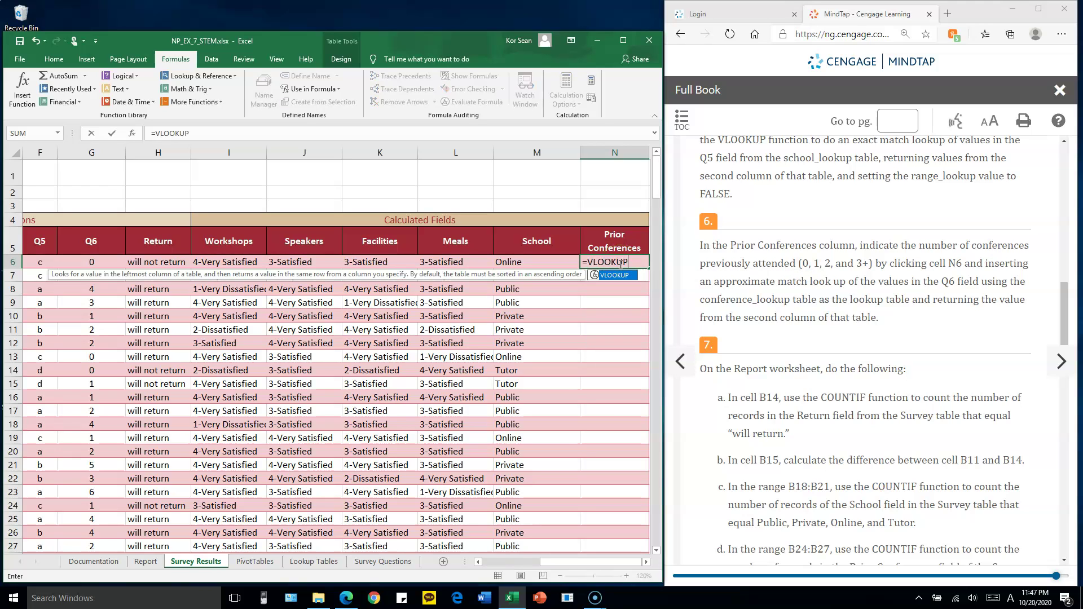
type("(")
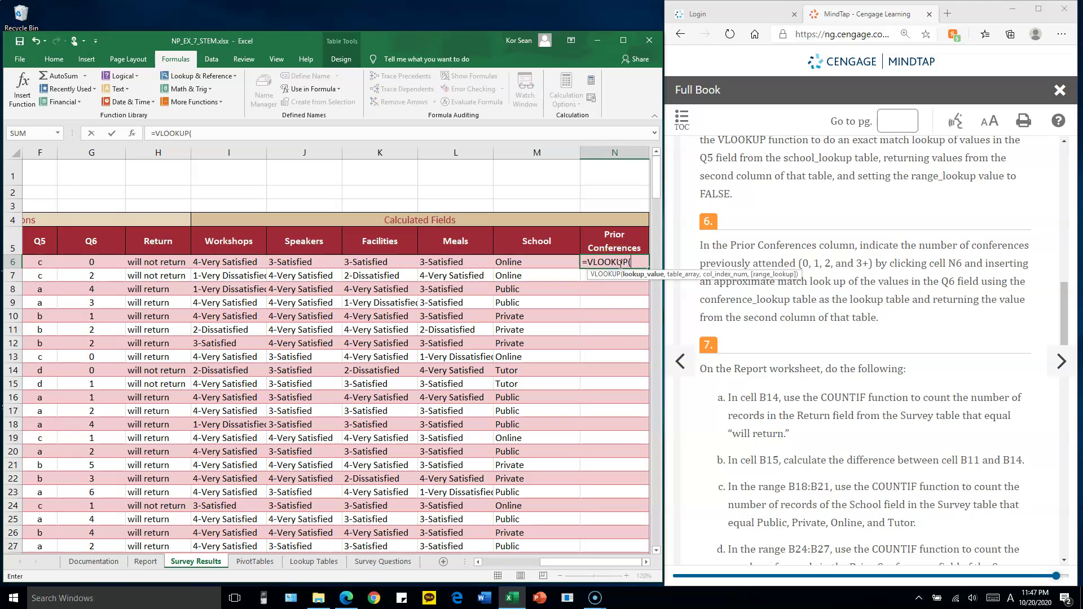
left_click(97, 263)
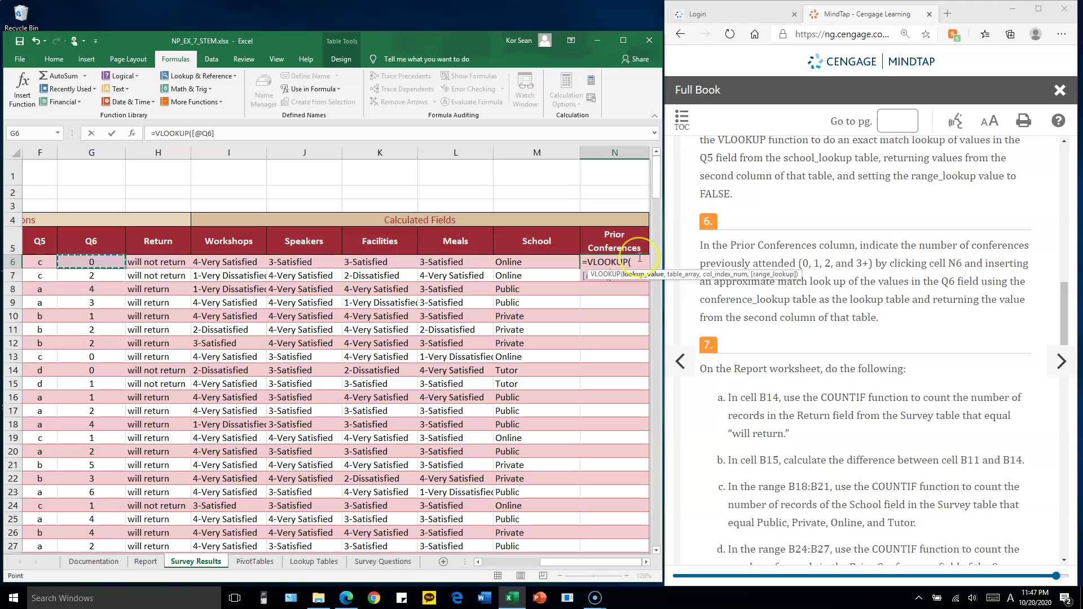
Complete the N6 formula with conference_lookup as the table array, 2 as the column index number and FALSE as the range lookup
type(",")
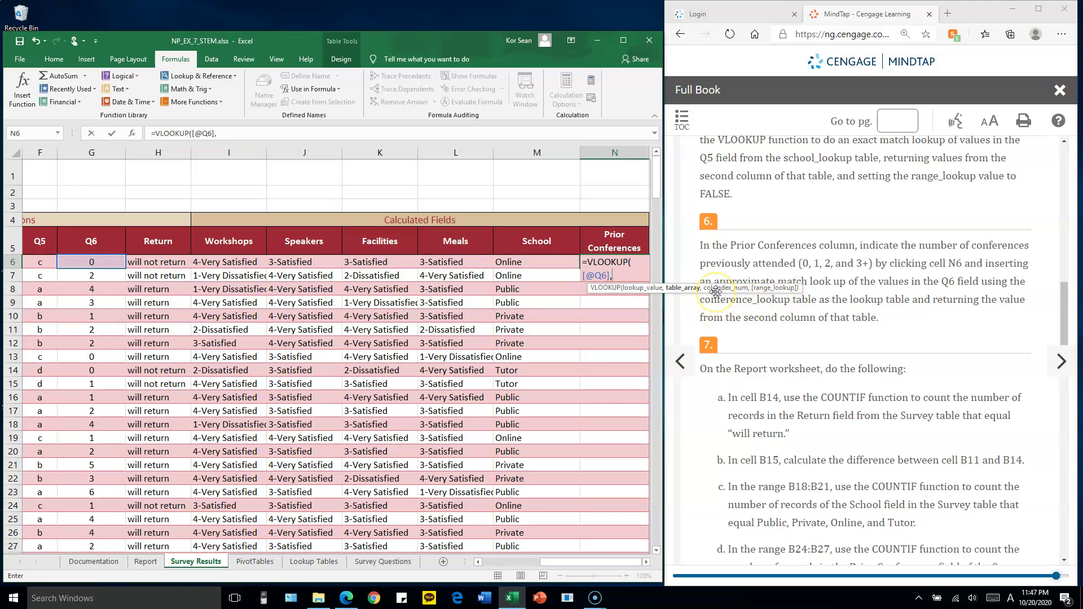
type("confer")
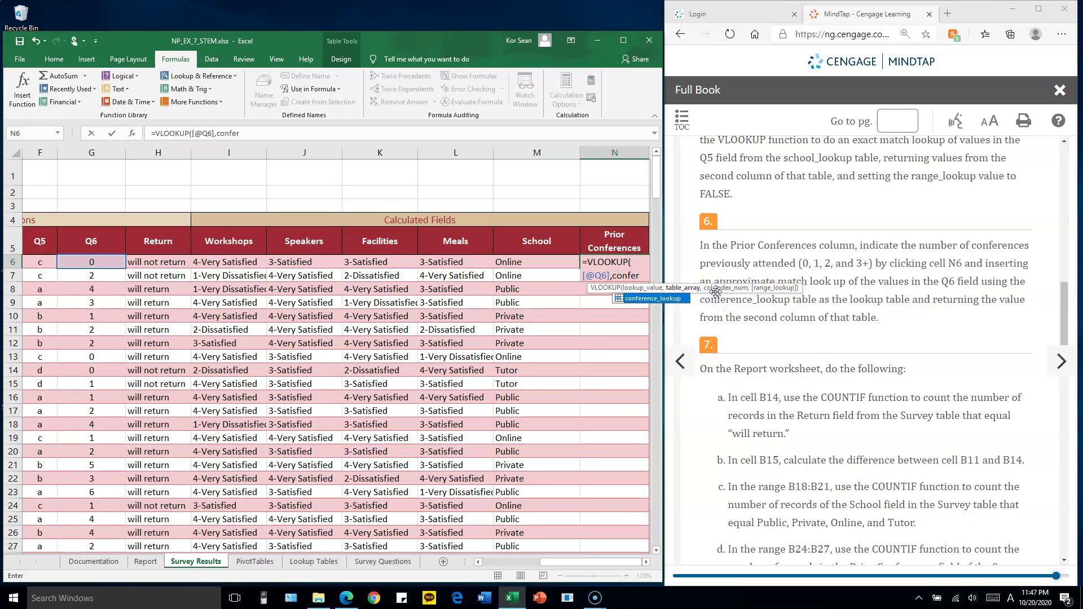
key("Tab")
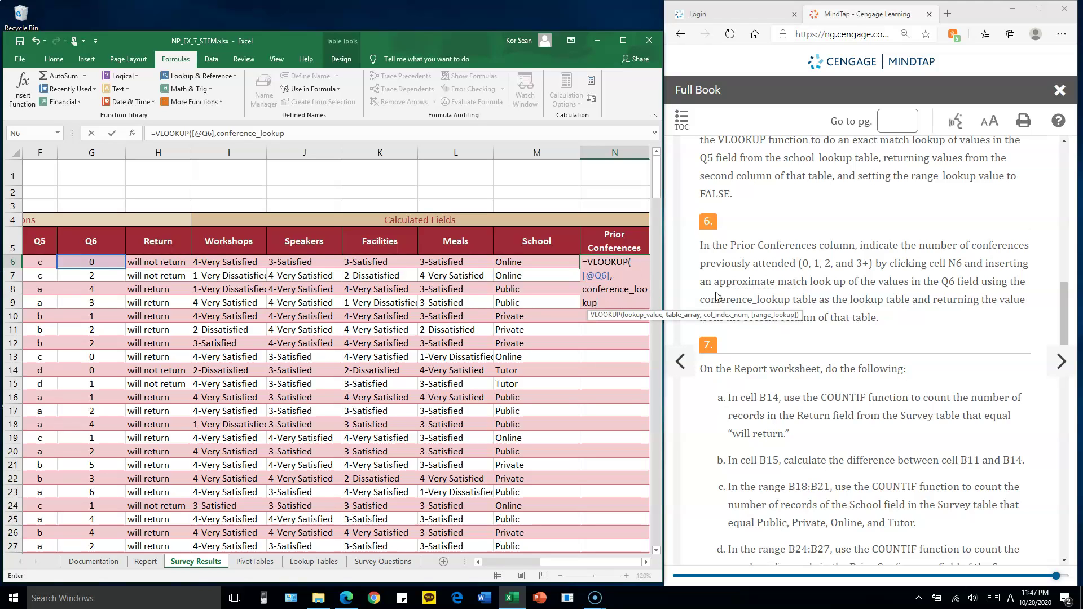
type(",")
type(",2,")
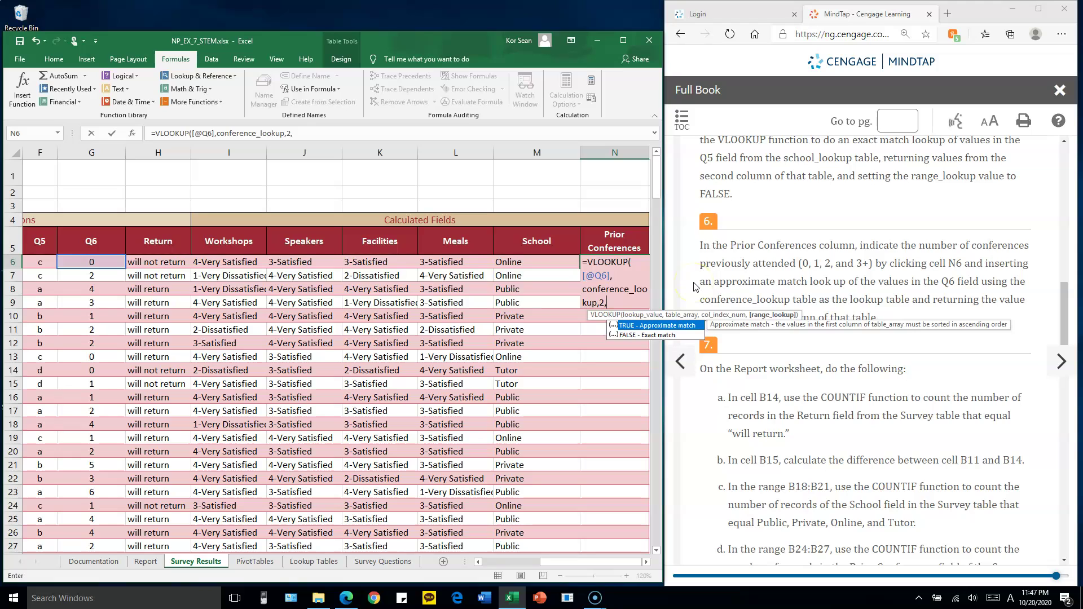
type("False)")
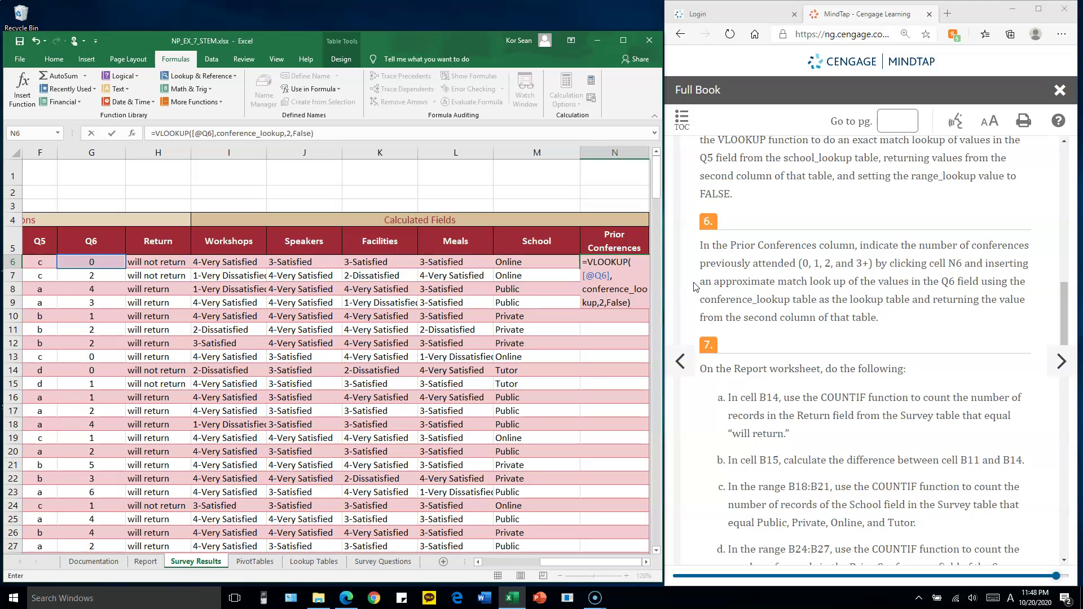
key("Return")
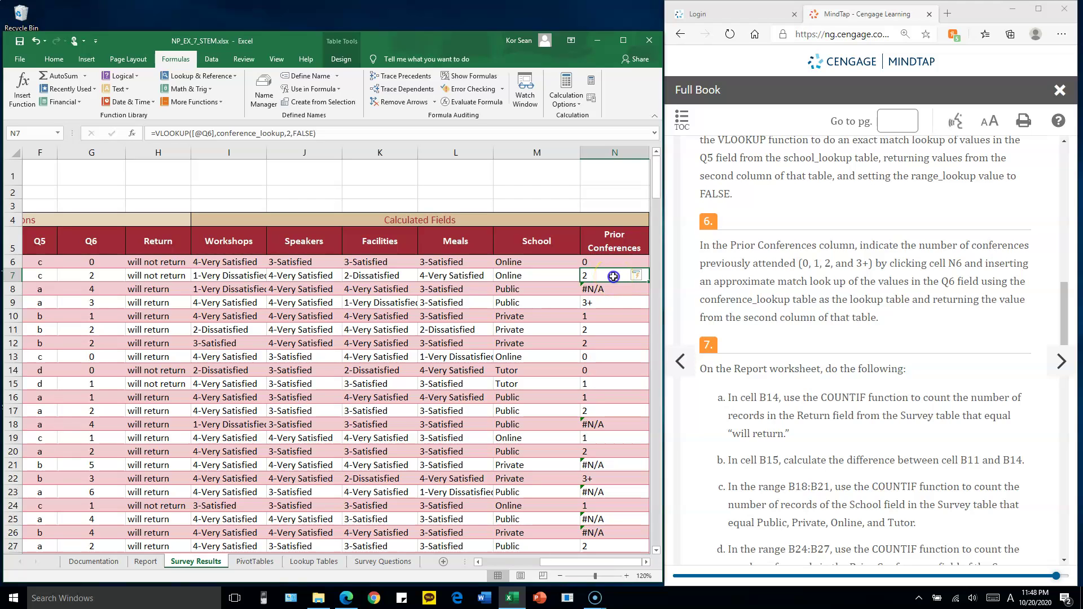
Inspect the Prior Conferences formulas in N7 and N18 and check them against the Conference Lookup table on the Lookup Tables sheet
double_click(614, 277)
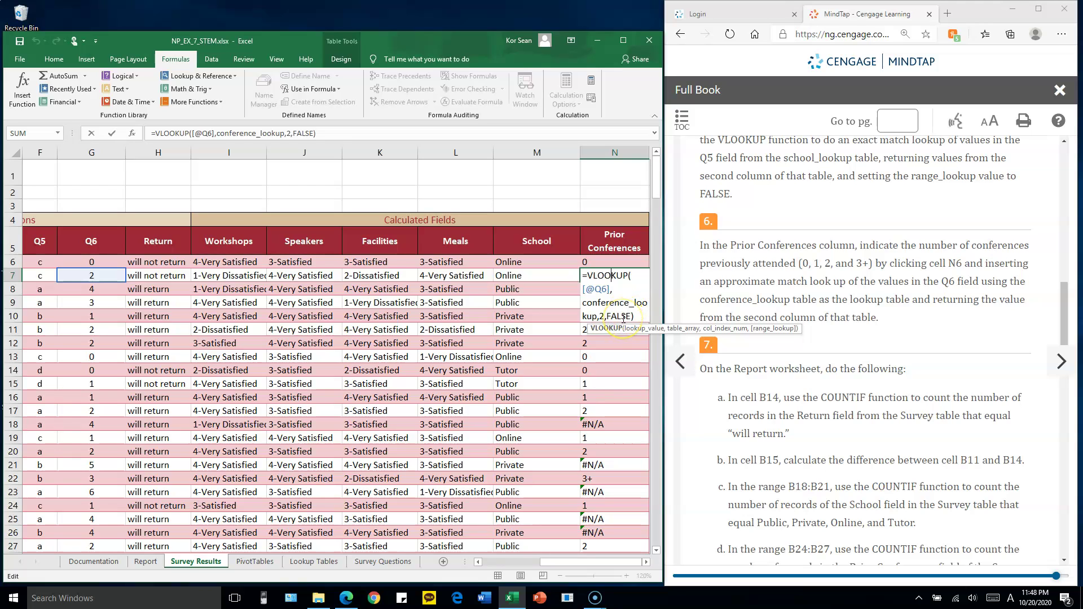
key("ctrl+Return")
left_click(607, 423)
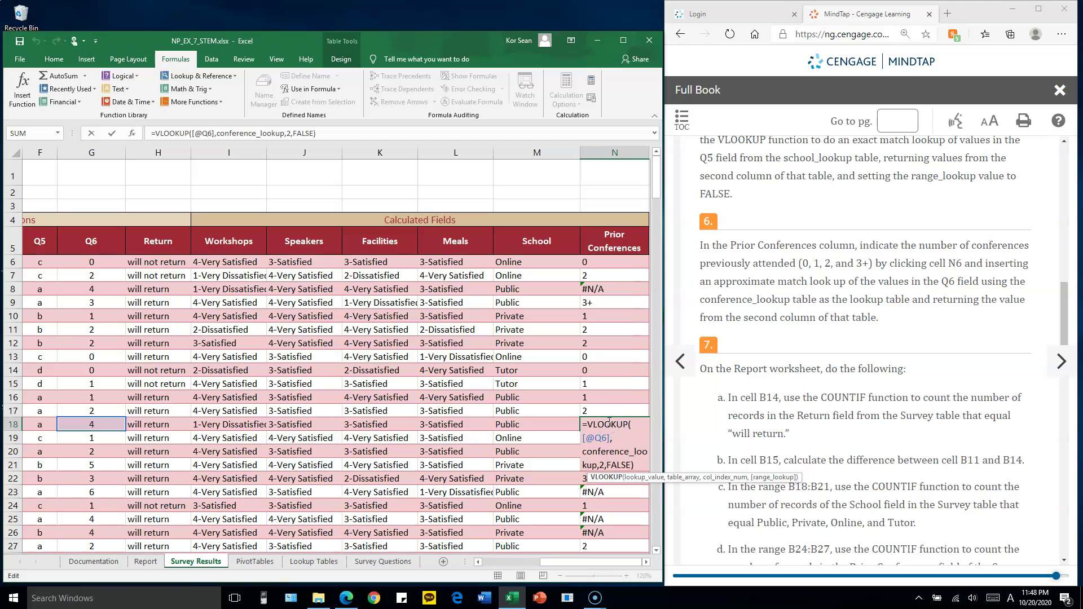
left_click(312, 562)
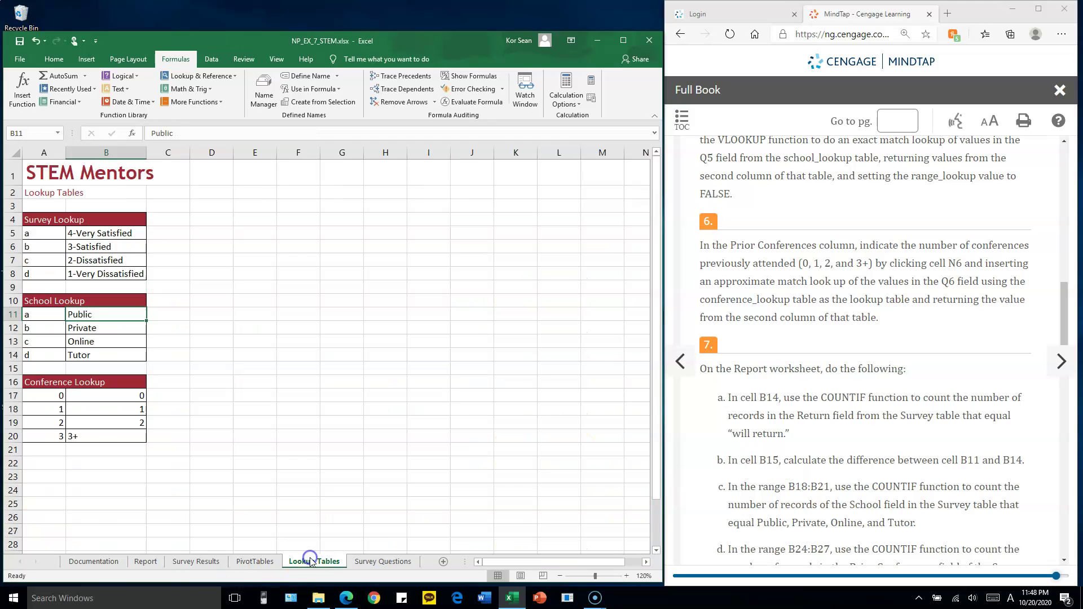
left_click(102, 436)
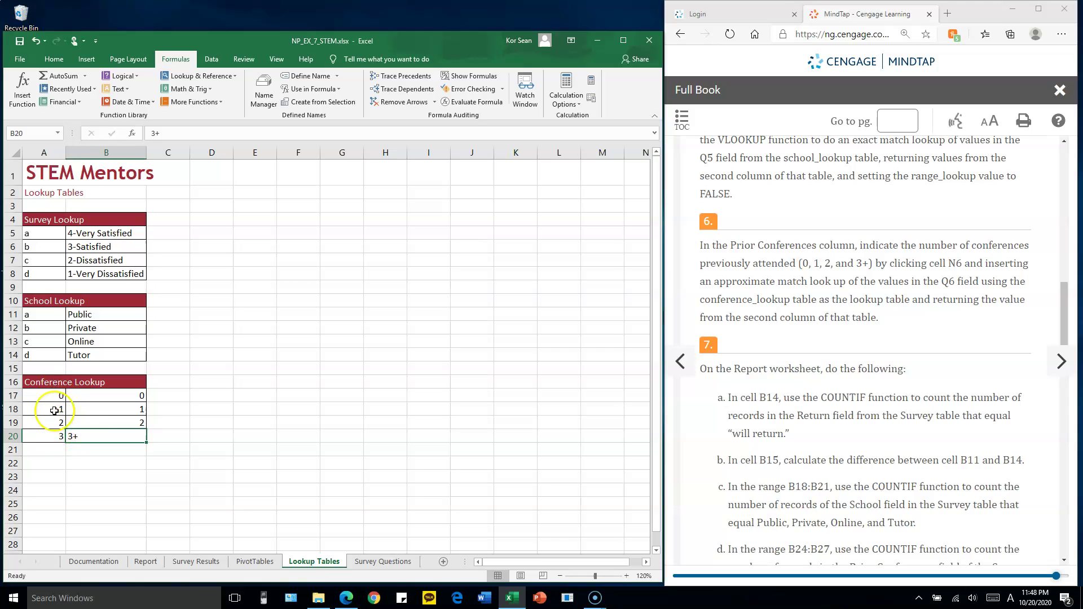
left_click_drag(54, 439, 77, 443)
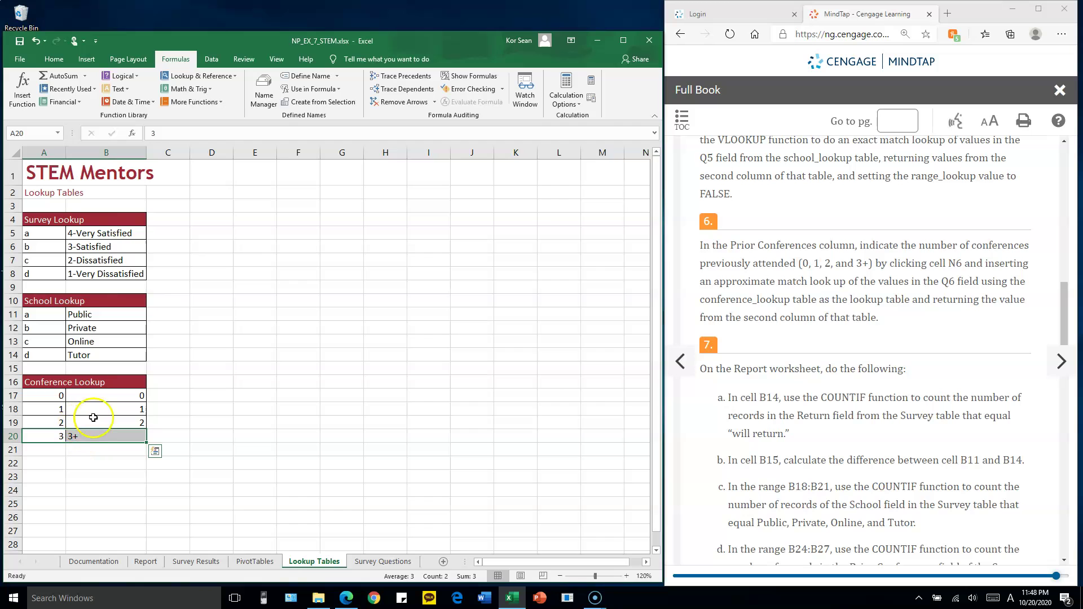
left_click(211, 566)
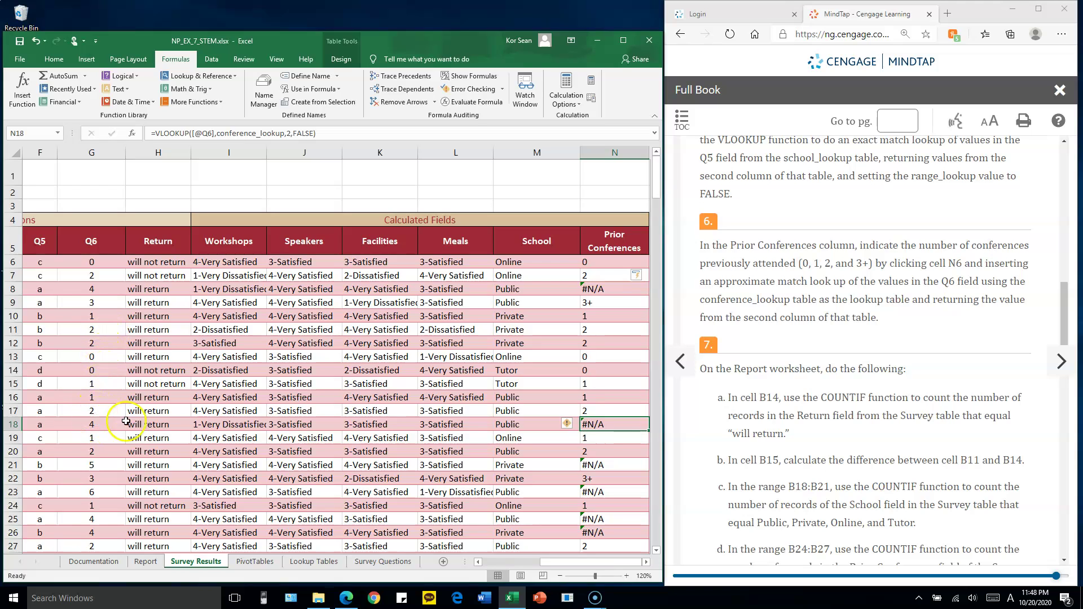
Change the range lookup argument of the VLOOKUP formula in N6 to TRUE for an approximate match
double_click(622, 262)
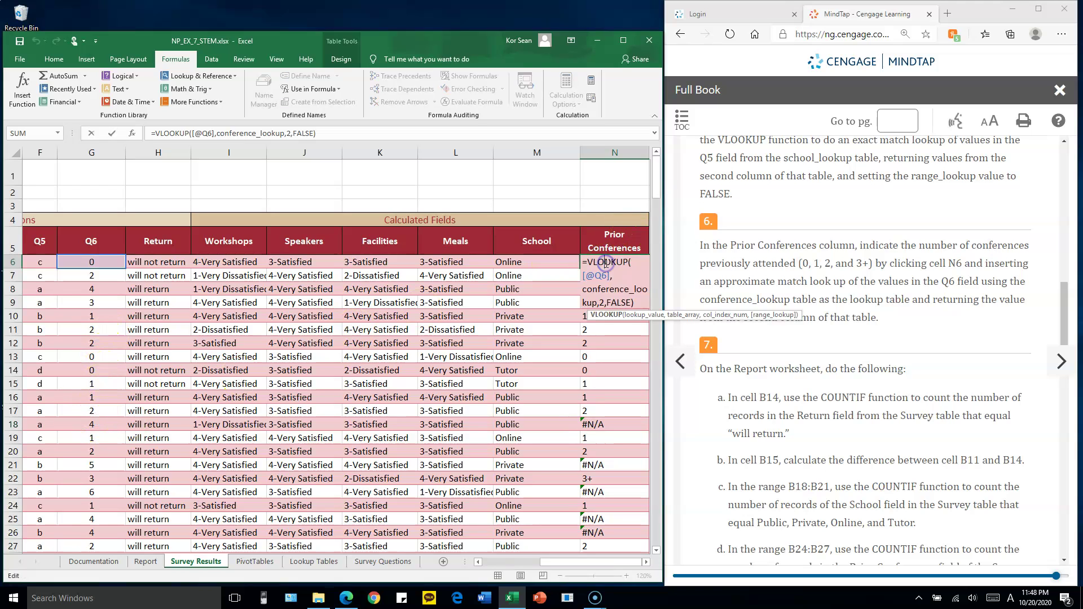
double_click(624, 303)
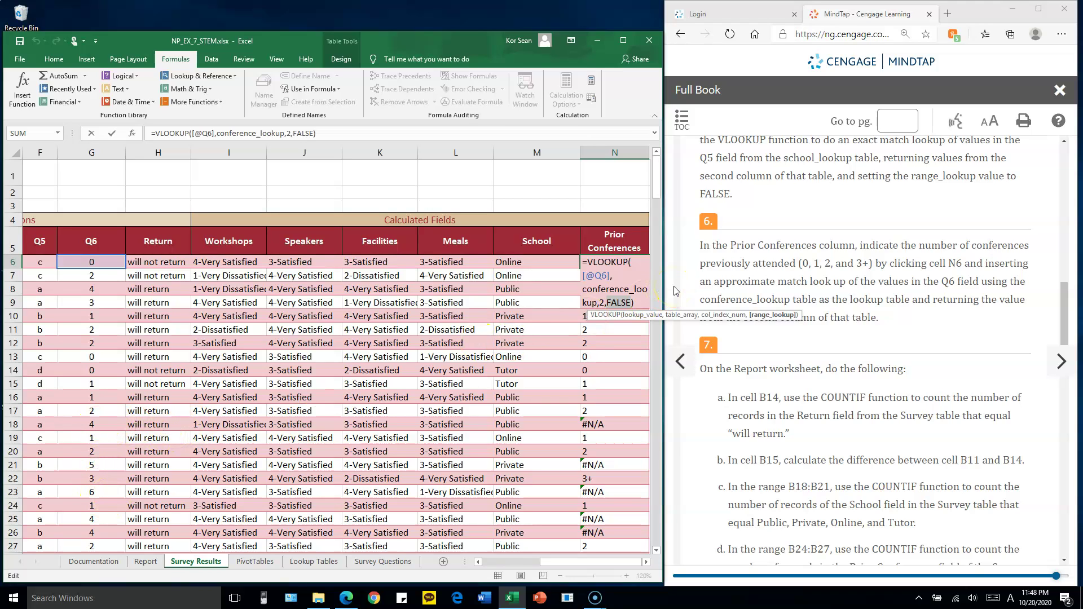
type("True")
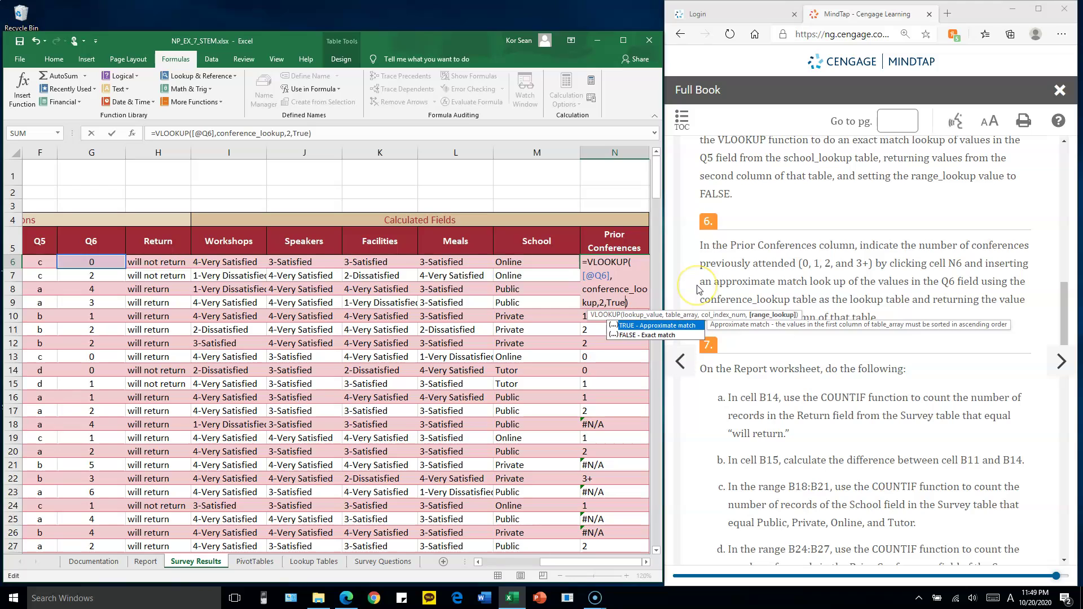
type(")")
key("Return")
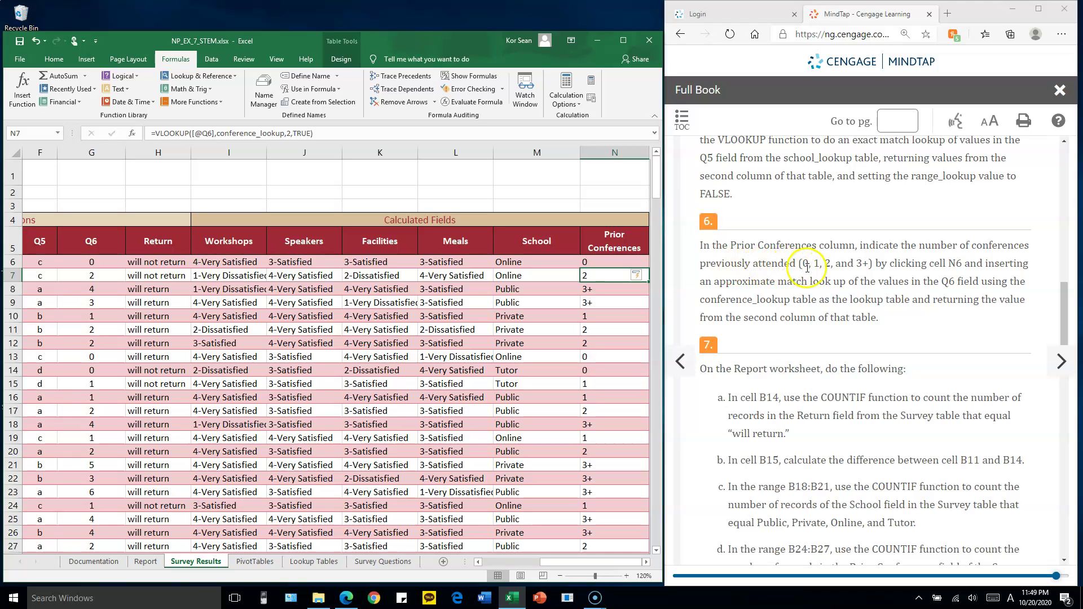
Review the Prior Conferences results, the N6 formula and the Q6 value in G23 against the Conference Lookup table
left_click(610, 262)
left_click_drag(611, 262, 611, 294)
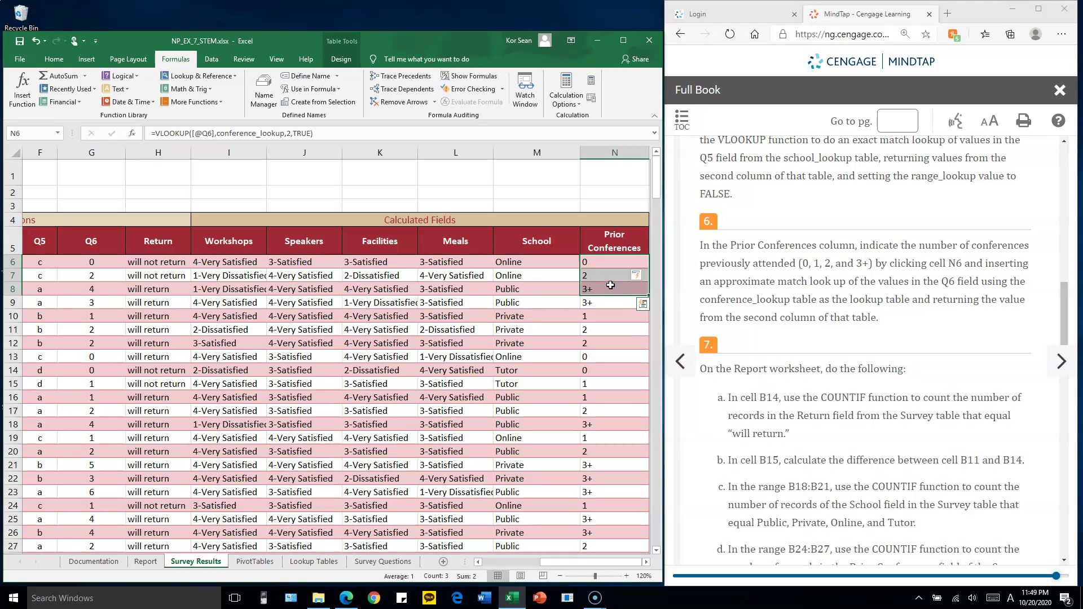
left_click(608, 288)
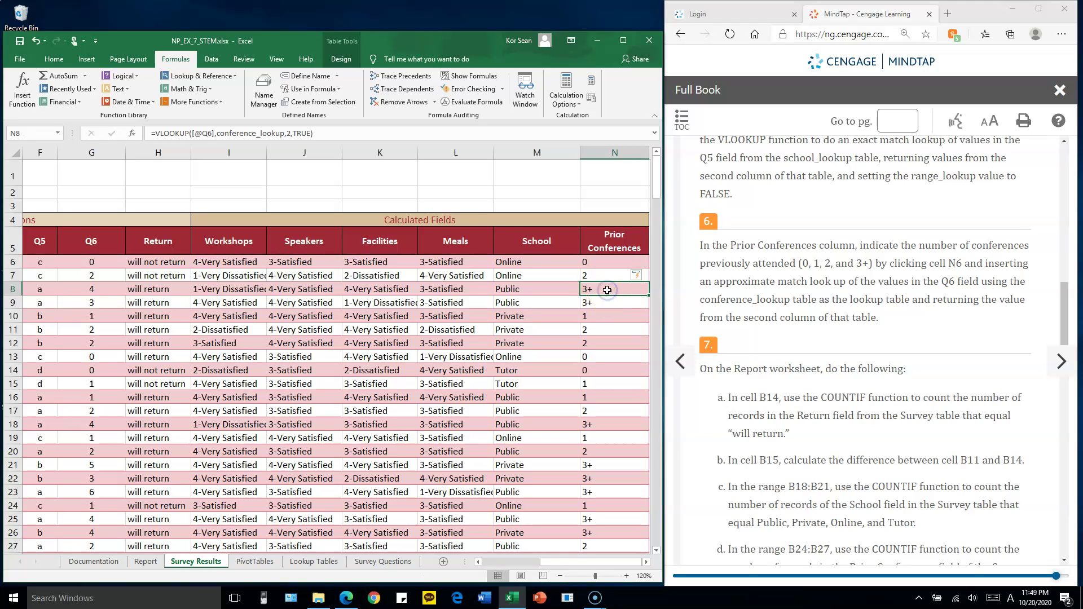
double_click(611, 262)
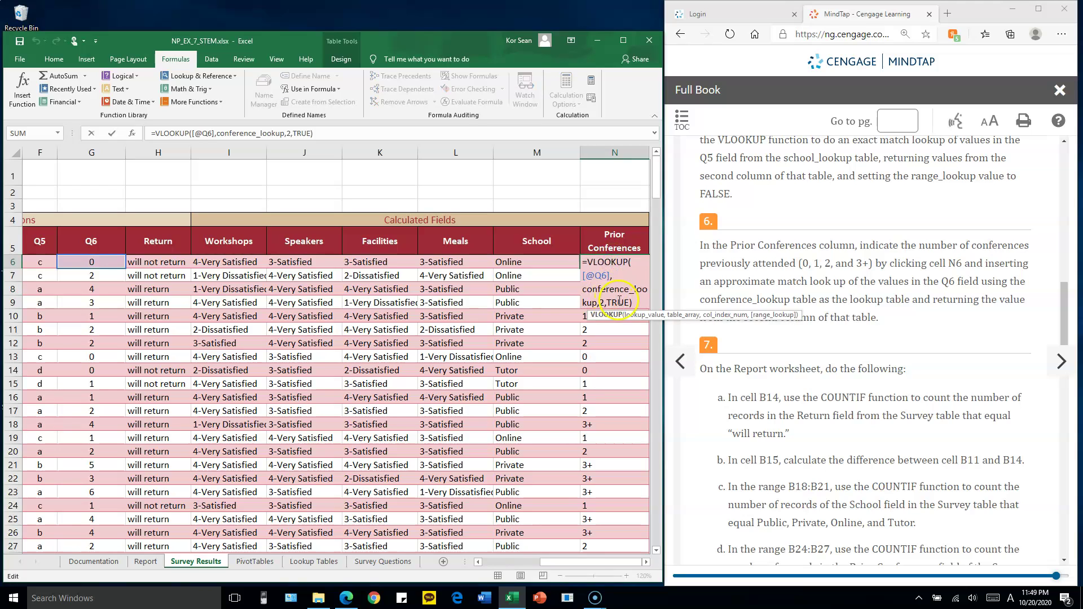
key("Escape")
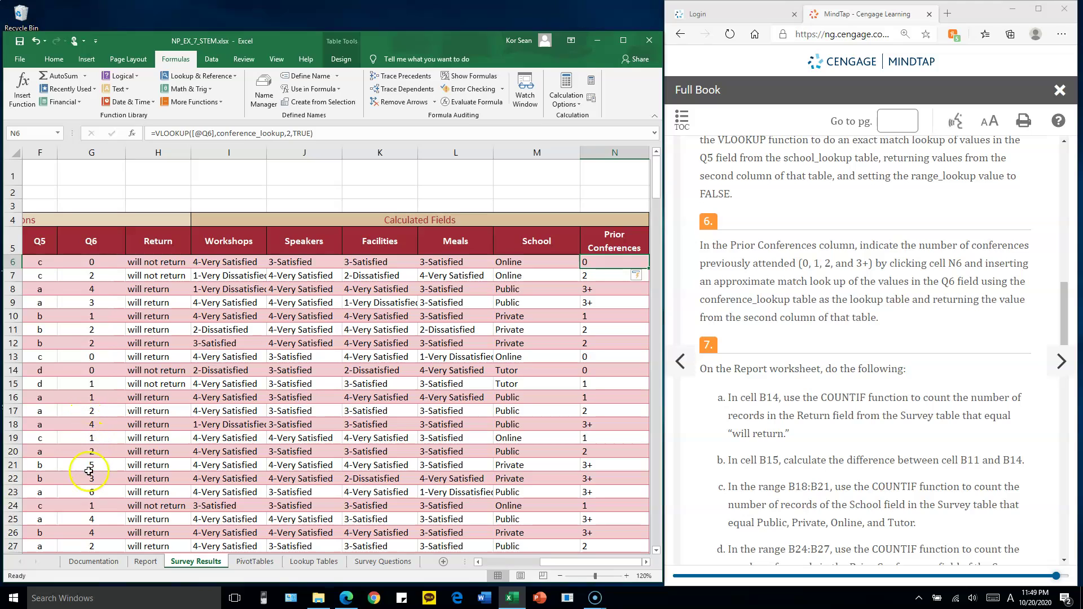
left_click(89, 491)
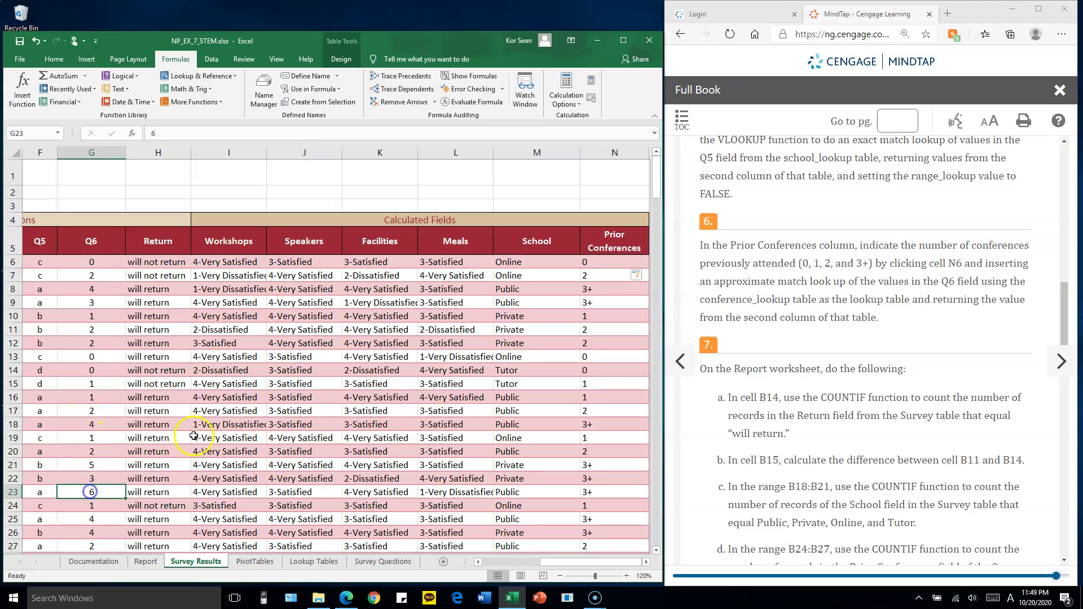
left_click(312, 563)
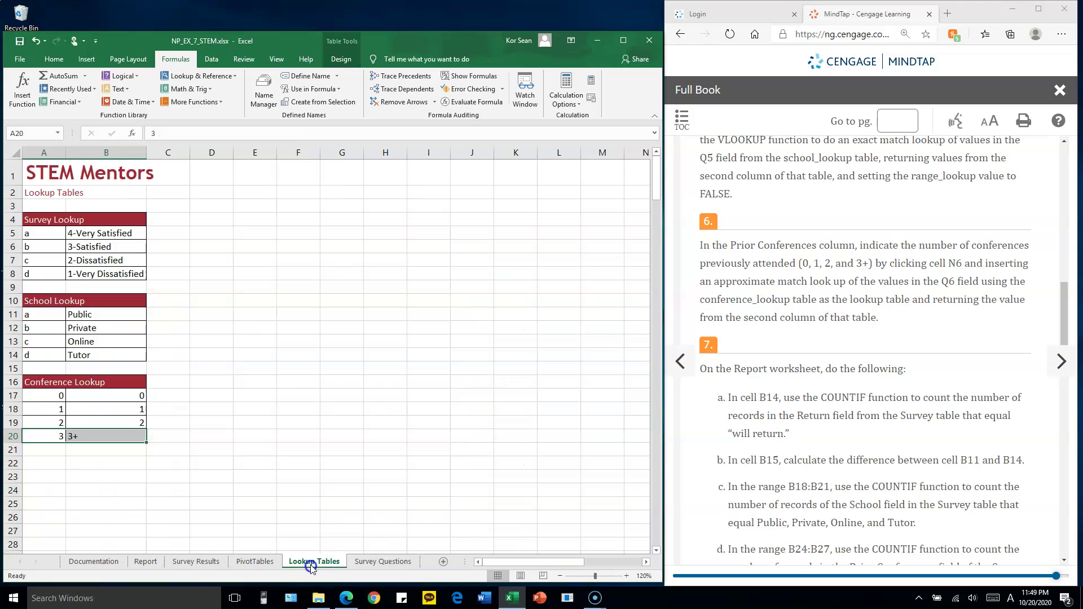
left_click(55, 423)
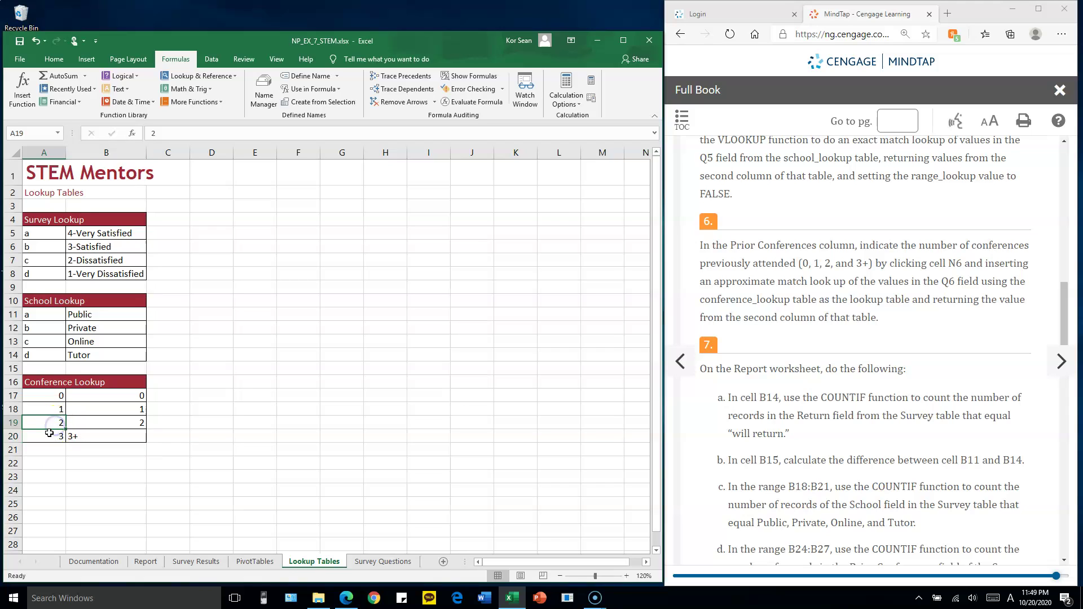
Examine the last Conference Lookup entry, A20:B20, and the cells below it, and compare it with the Prior Conferences formula in N18 on Survey Results
left_click_drag(49, 437, 109, 438)
left_click(49, 437)
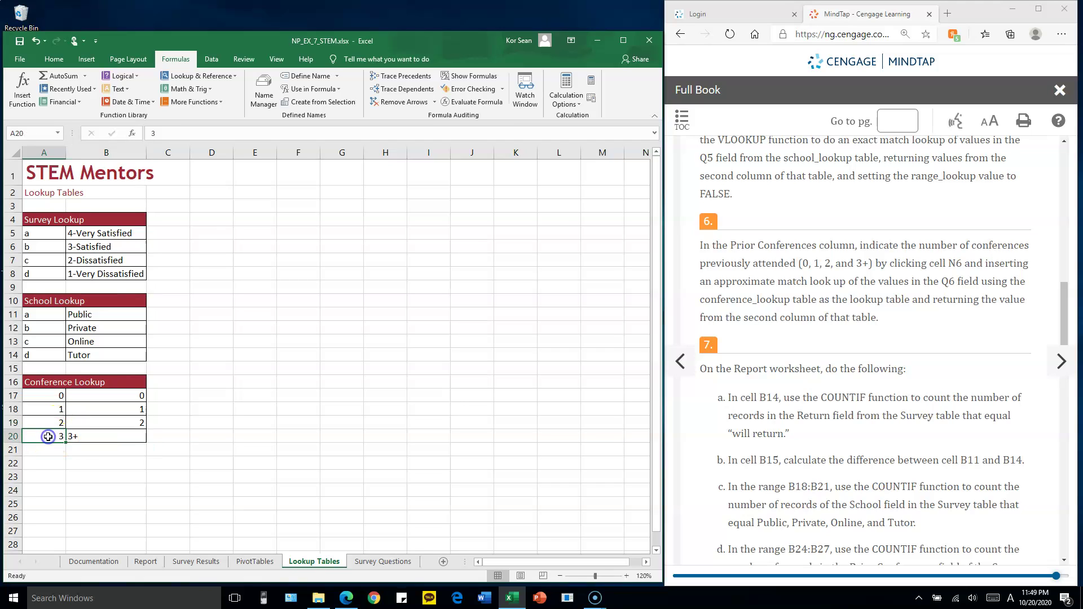
left_click(51, 449)
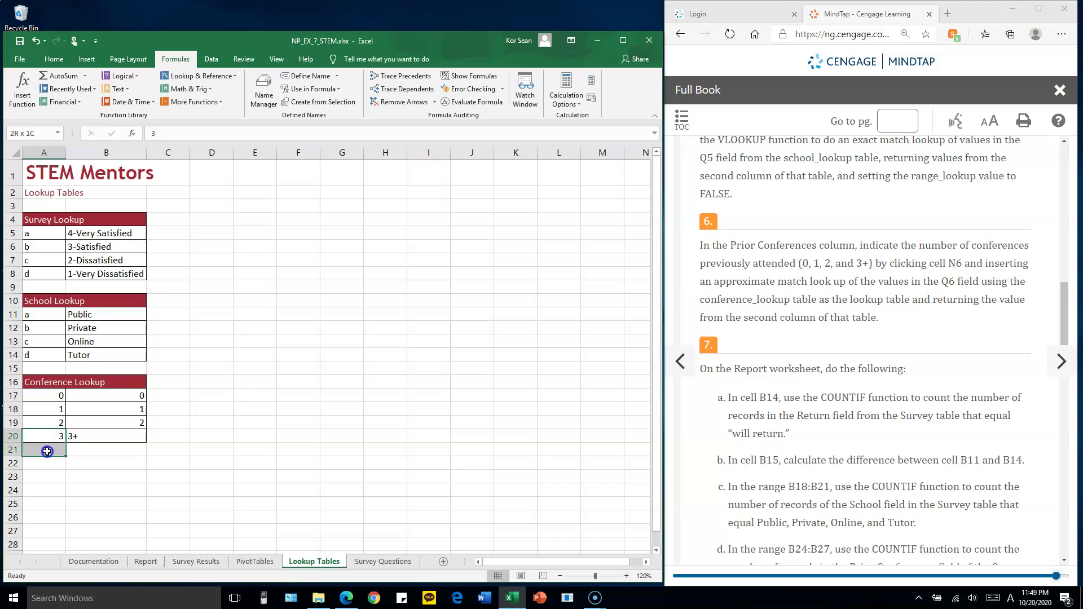
left_click_drag(52, 450, 44, 479)
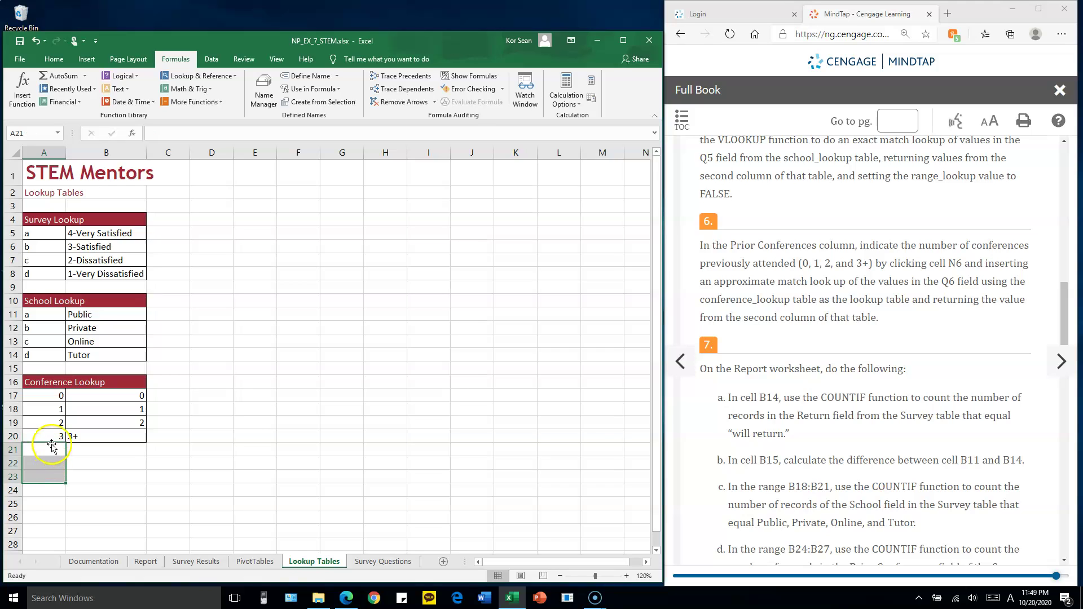
left_click_drag(57, 436, 90, 437)
left_click(91, 437)
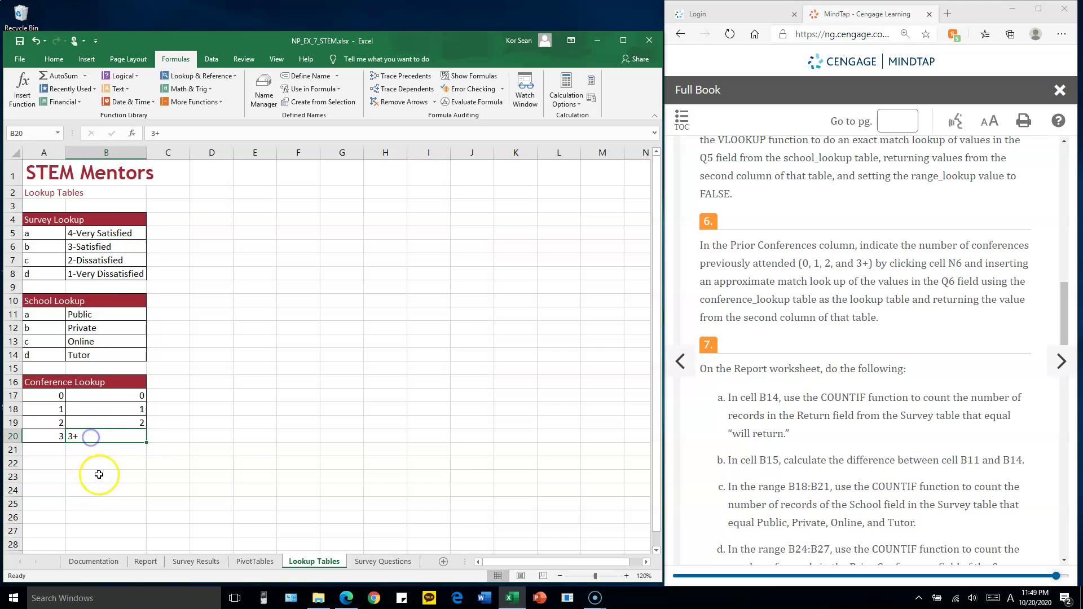
left_click(192, 561)
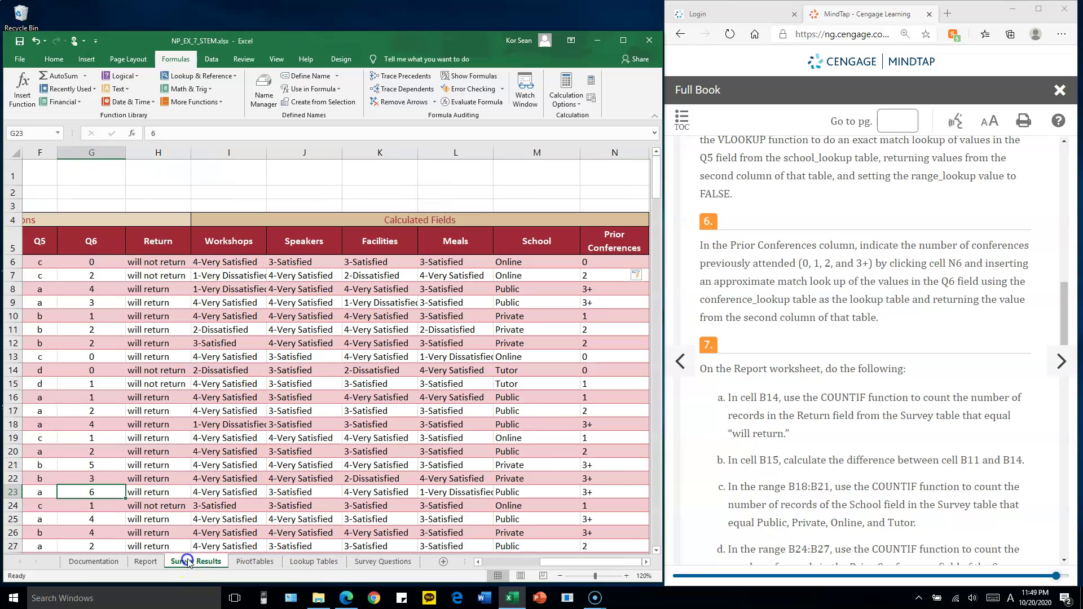
left_click(599, 423)
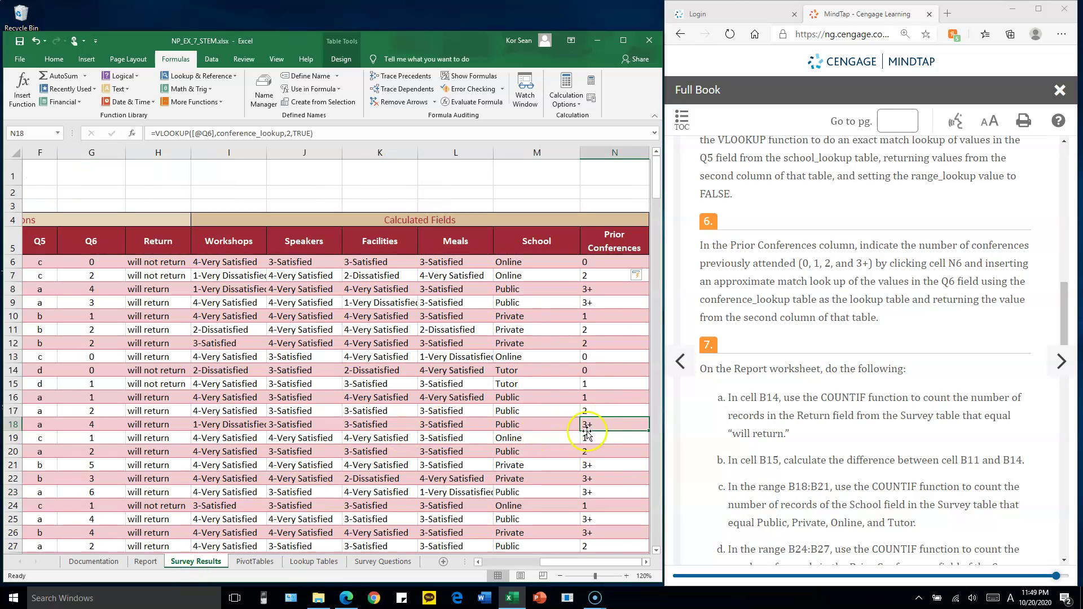
Read the step 7 instructions and begin a COUNTIF formula in cell B14 of the Report worksheet
left_click(796, 366)
scroll(796, 366, "down", 1)
scroll(796, 366, "down", 2)
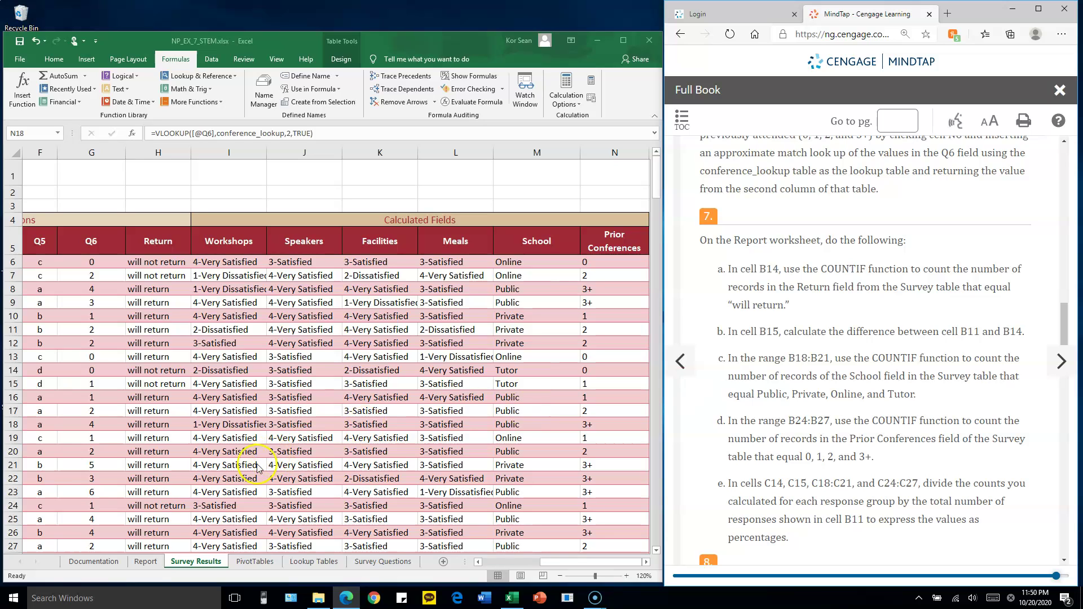
left_click(145, 562)
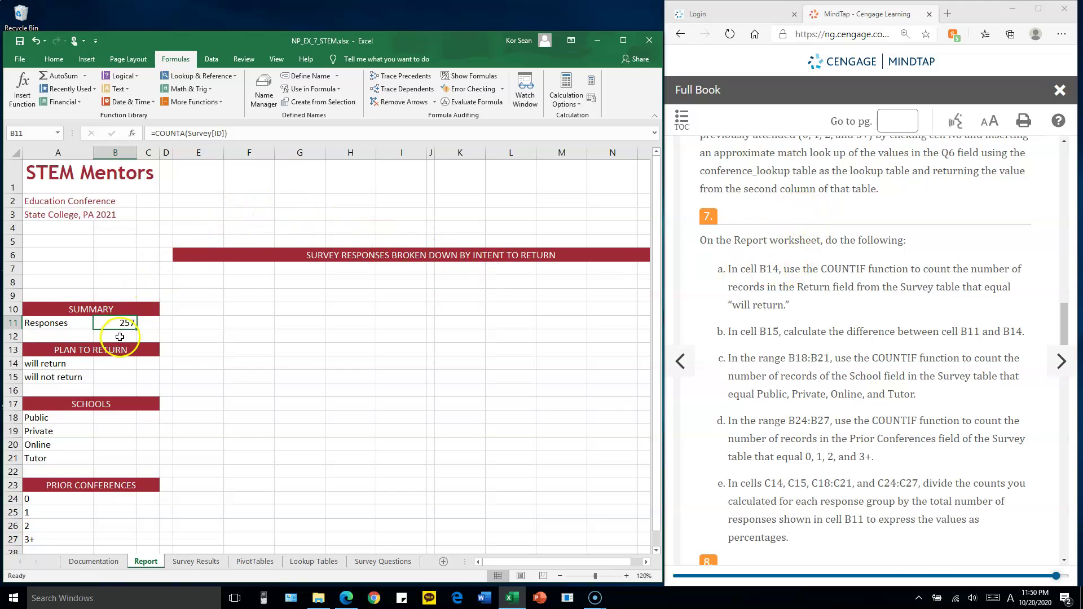
left_click(109, 366)
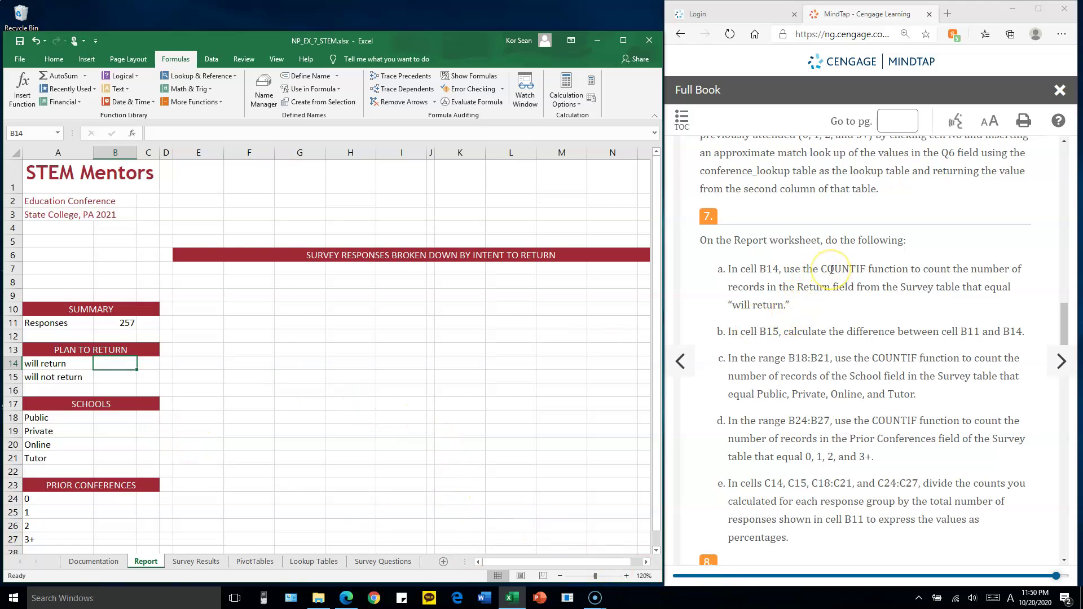
type("=COUNT")
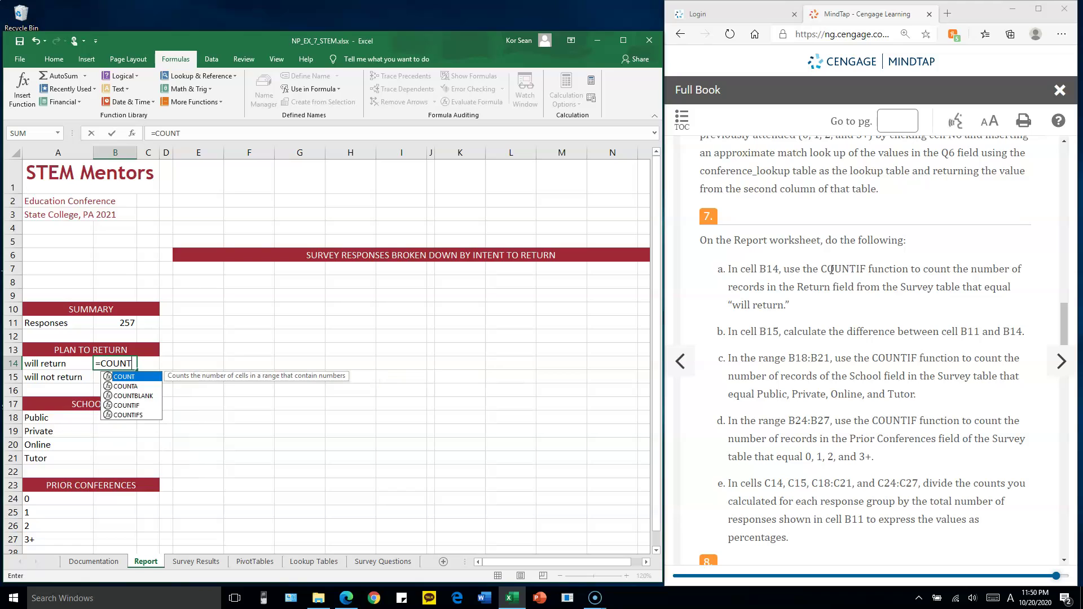
type("IF(")
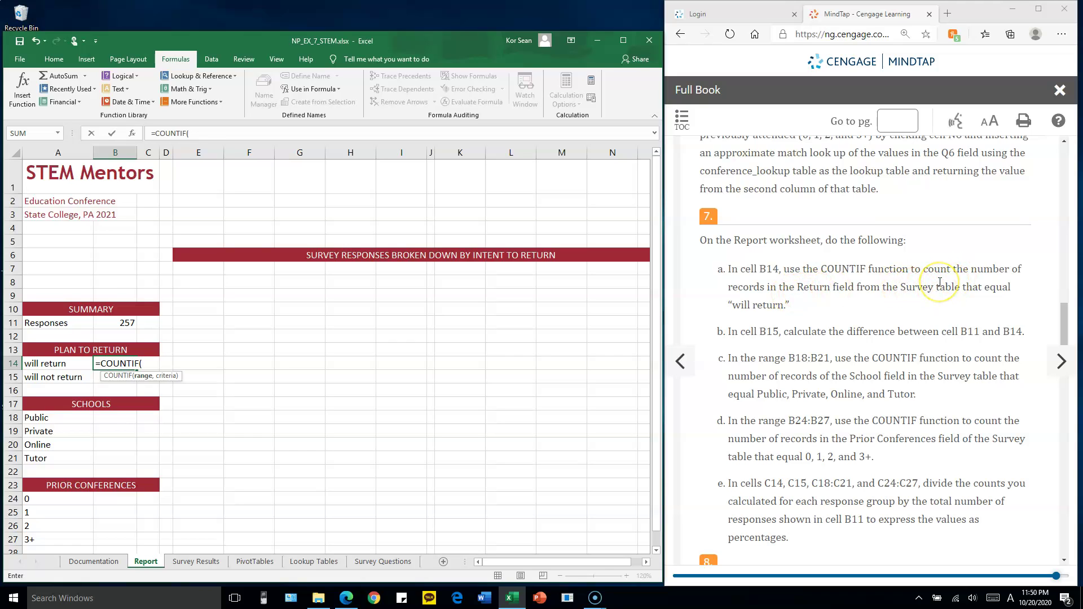
Complete the B14 COUNTIF formula with Survey[Return] as the range and "will return" as the criteria
type("Su")
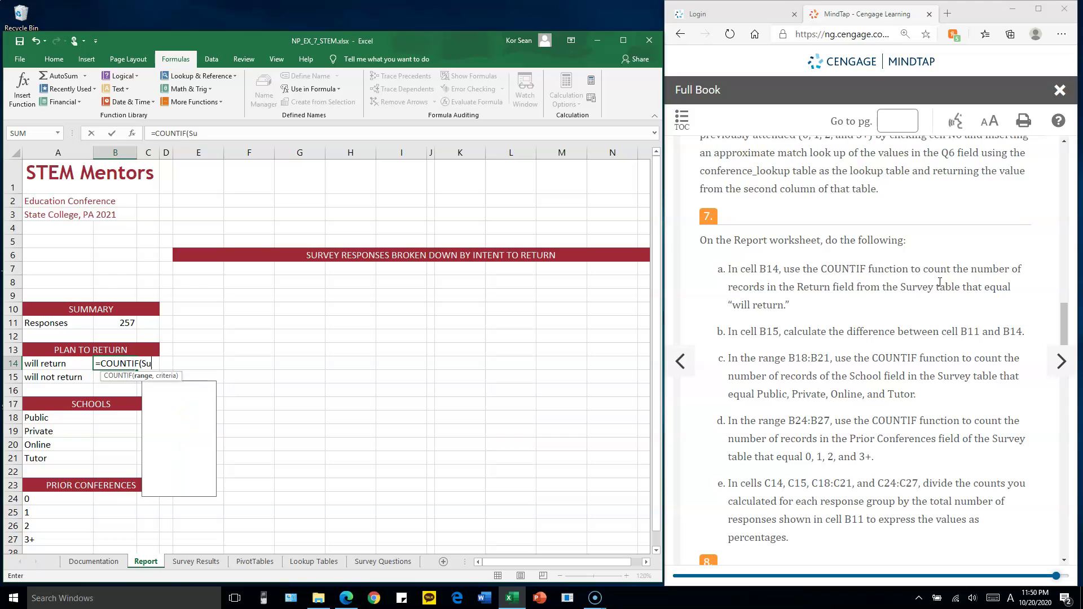
type("rve")
key("Tab")
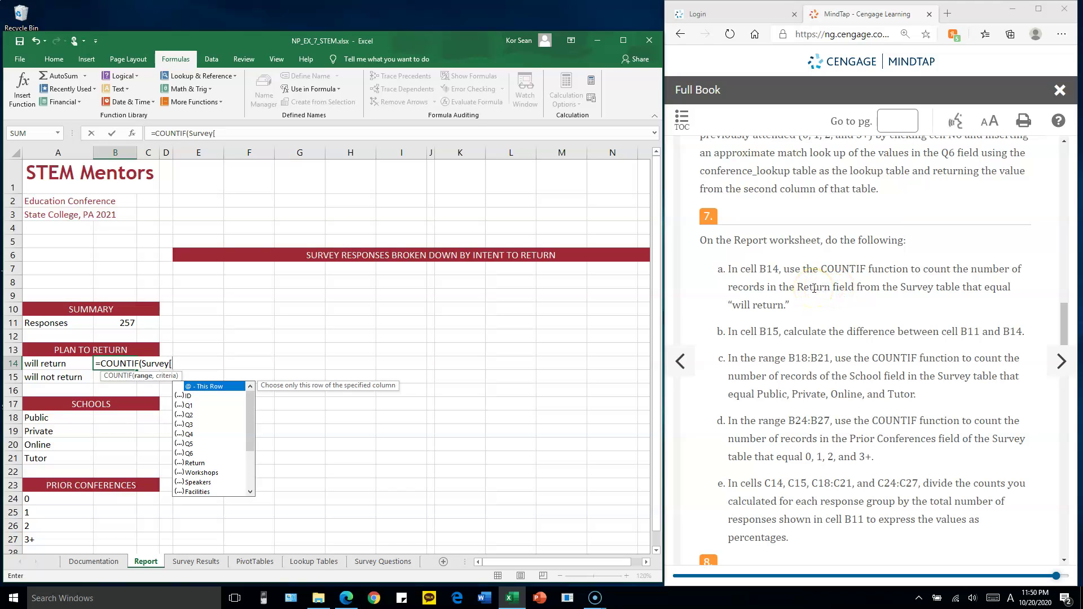
type("Retu")
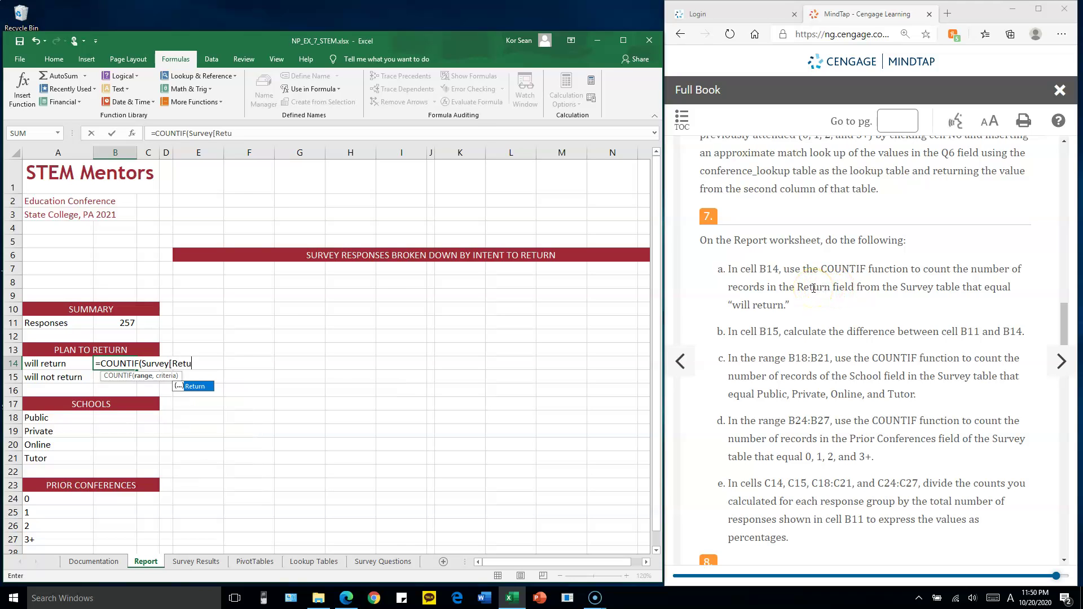
key("Tab")
type("],")
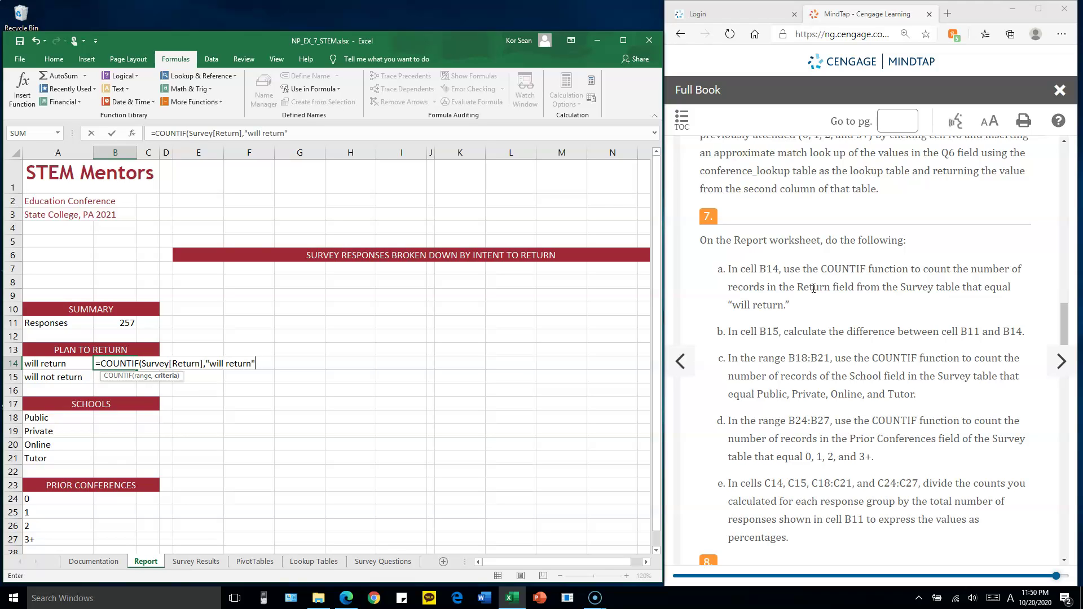
type(")")
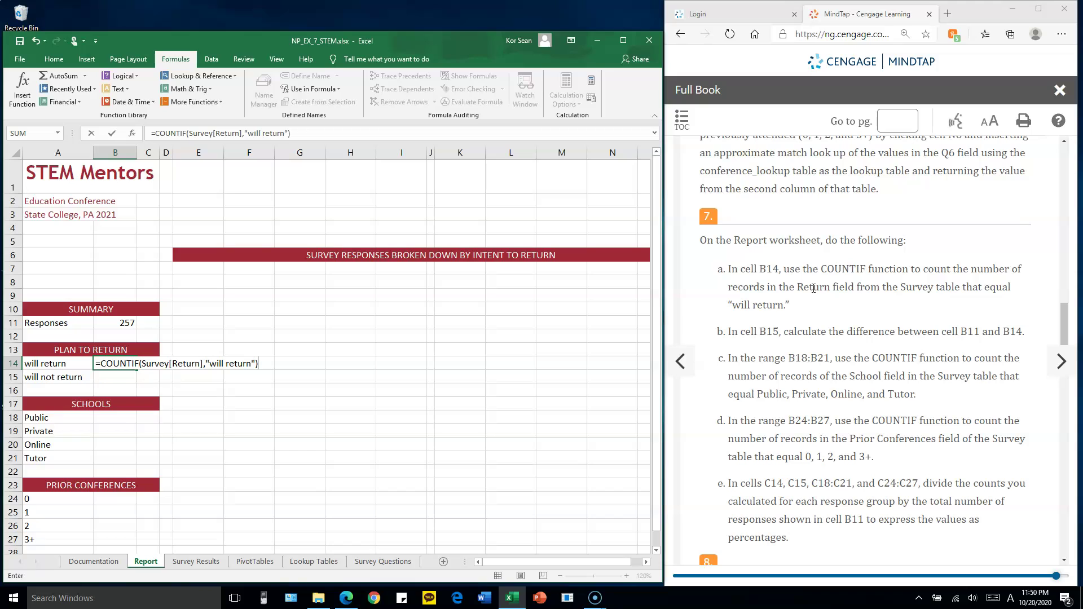
key("Return")
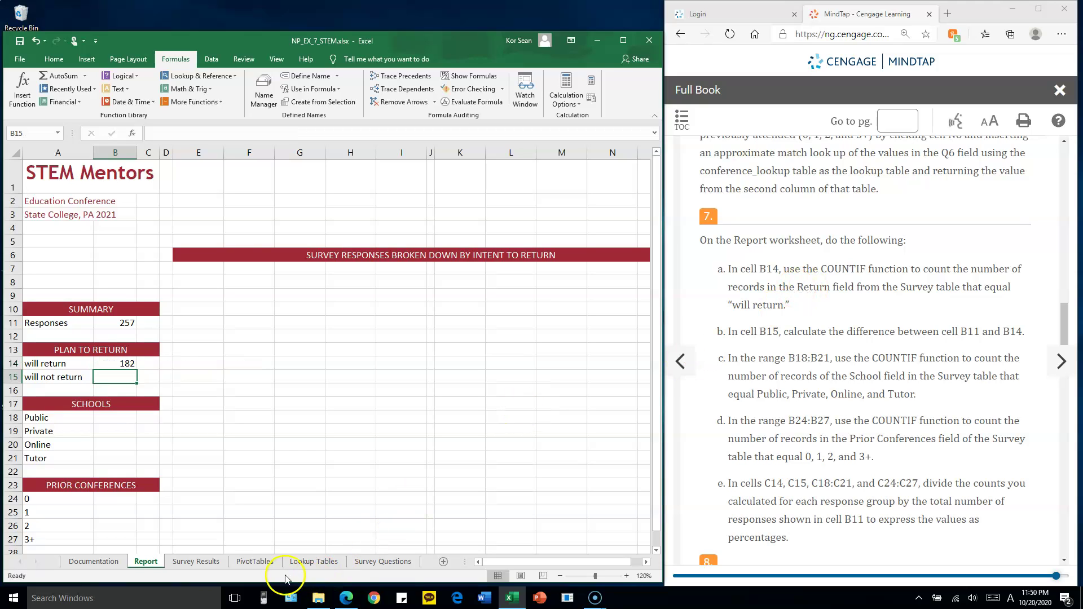
Review the Return column on the Survey Results sheet, comparing its "will return" and "will not return" entries
left_click(255, 563)
left_click(196, 561)
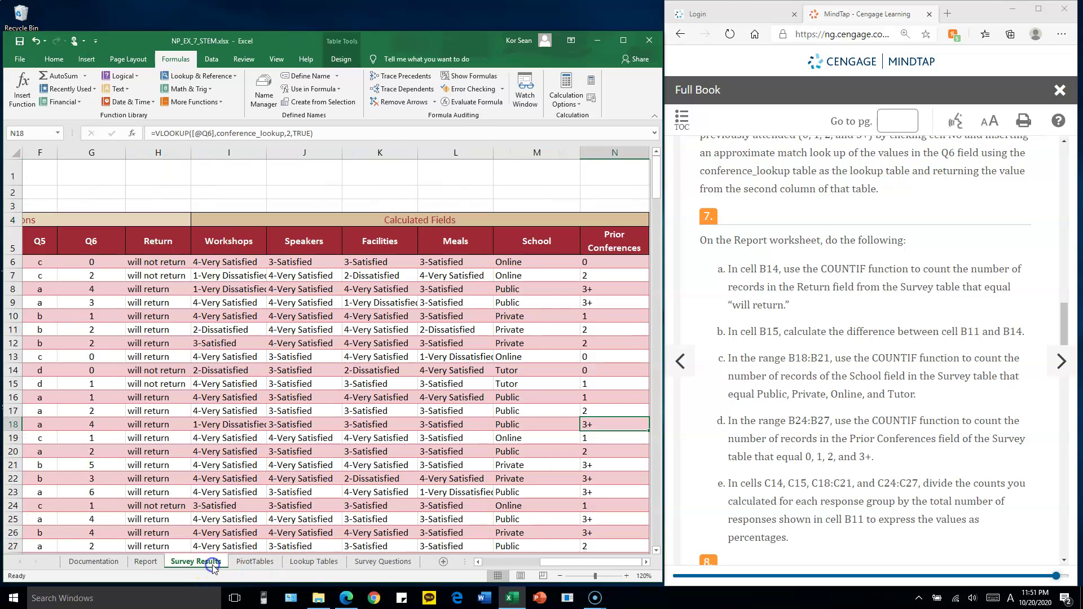
left_click(304, 369)
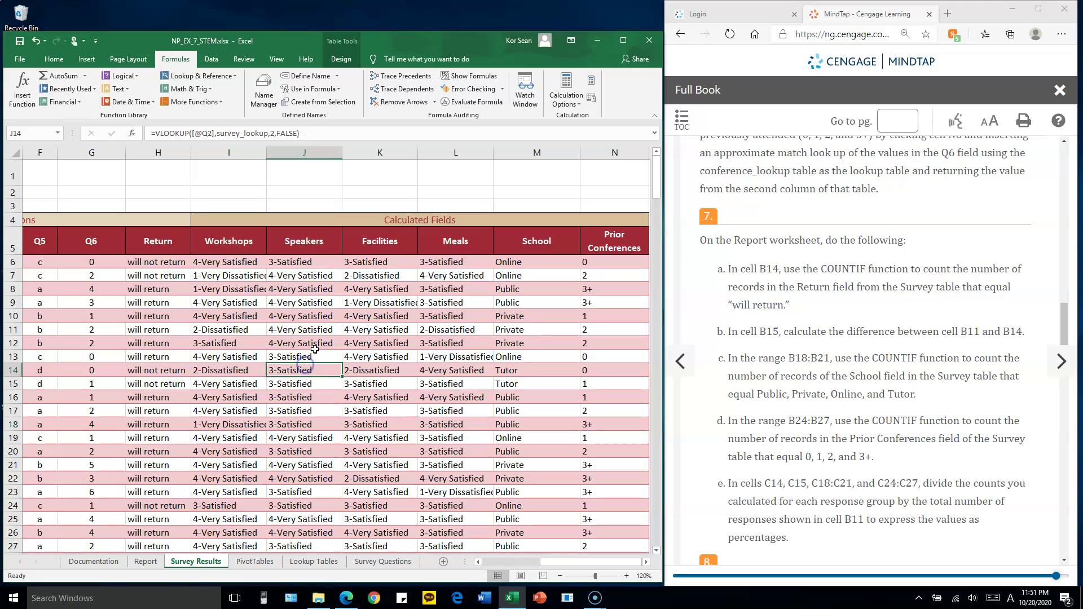
left_click_drag(160, 243, 145, 455)
left_click(150, 330)
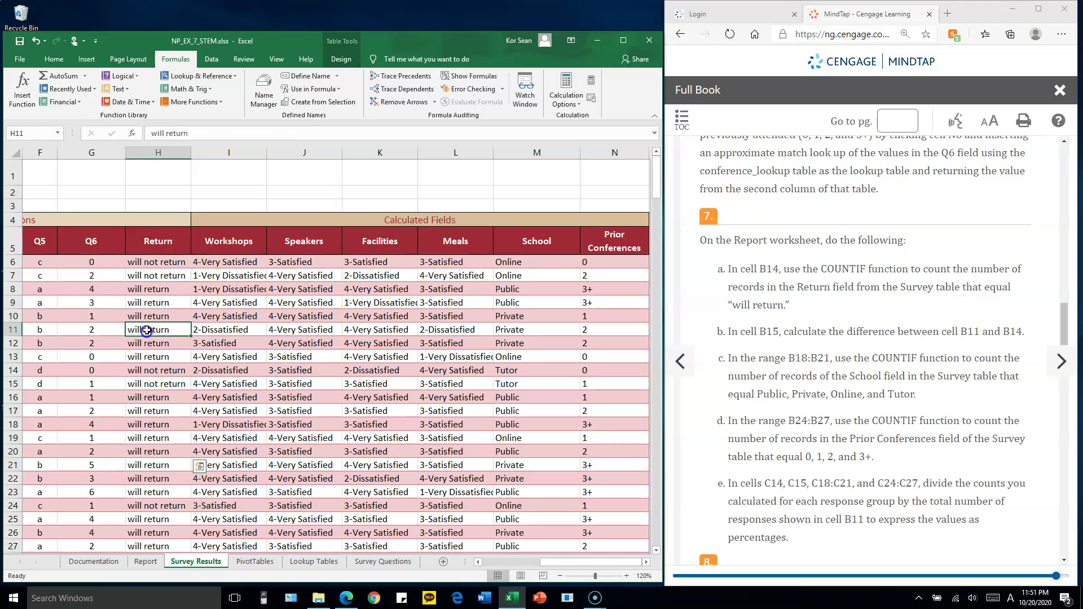
left_click_drag(157, 241, 158, 278)
left_click(148, 304)
left_click(157, 316, "ctrl")
left_click(161, 342, "ctrl")
left_click(163, 371, "ctrl")
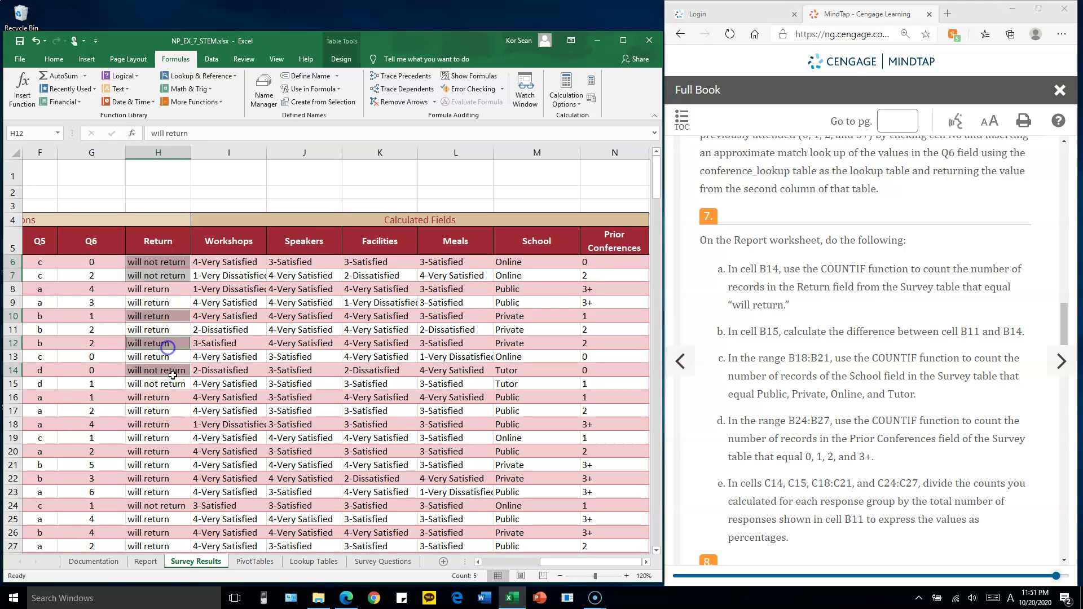
left_click(160, 263)
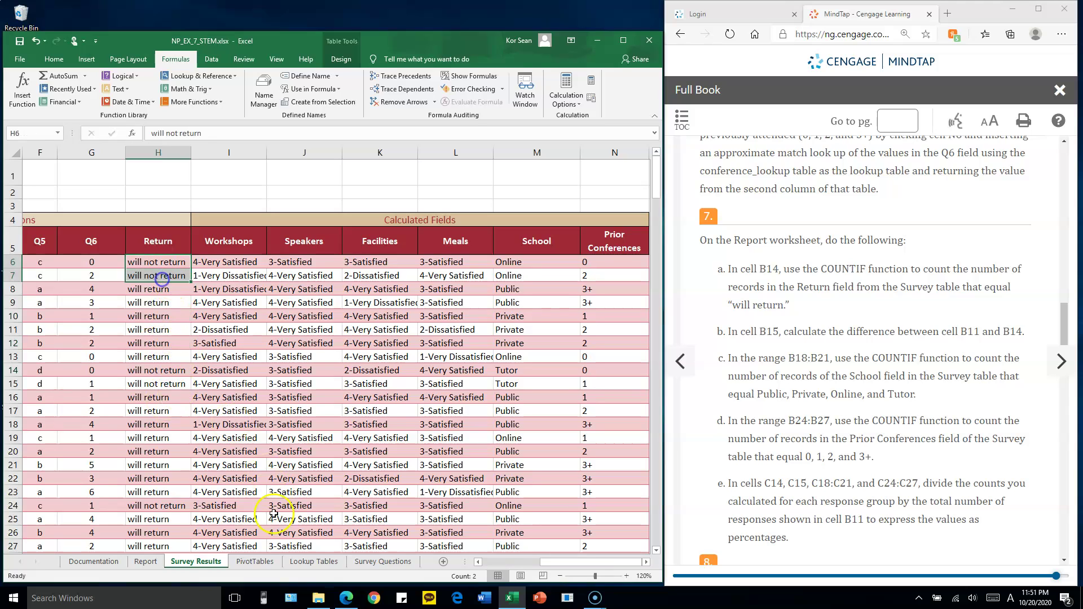
Calculate the will not return count in cell B15 of the Report worksheet with the formula =B11-B14
left_click(146, 562)
left_click(135, 375)
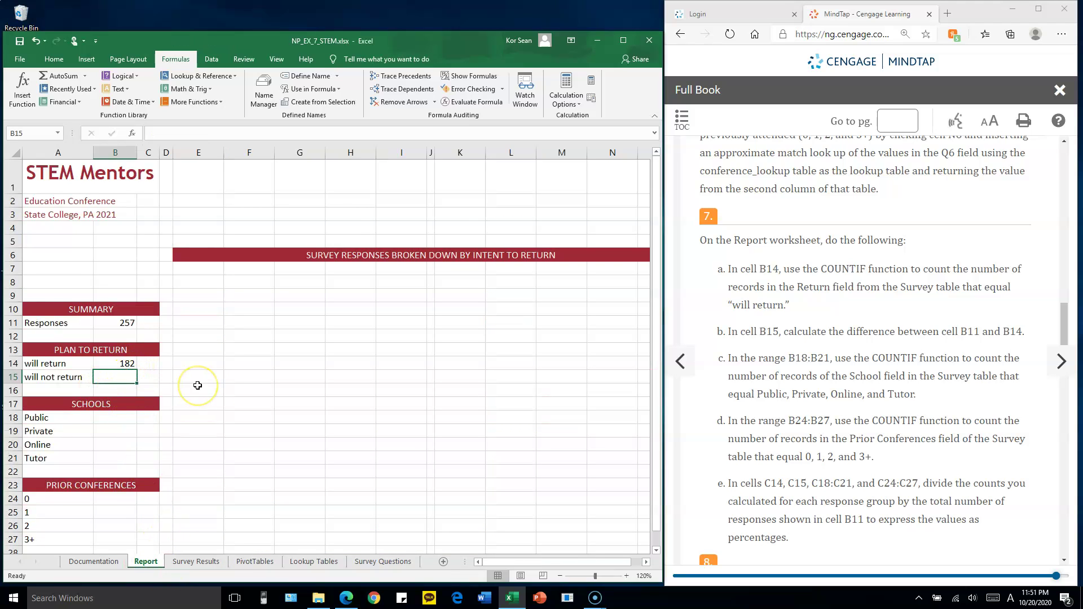
type("=")
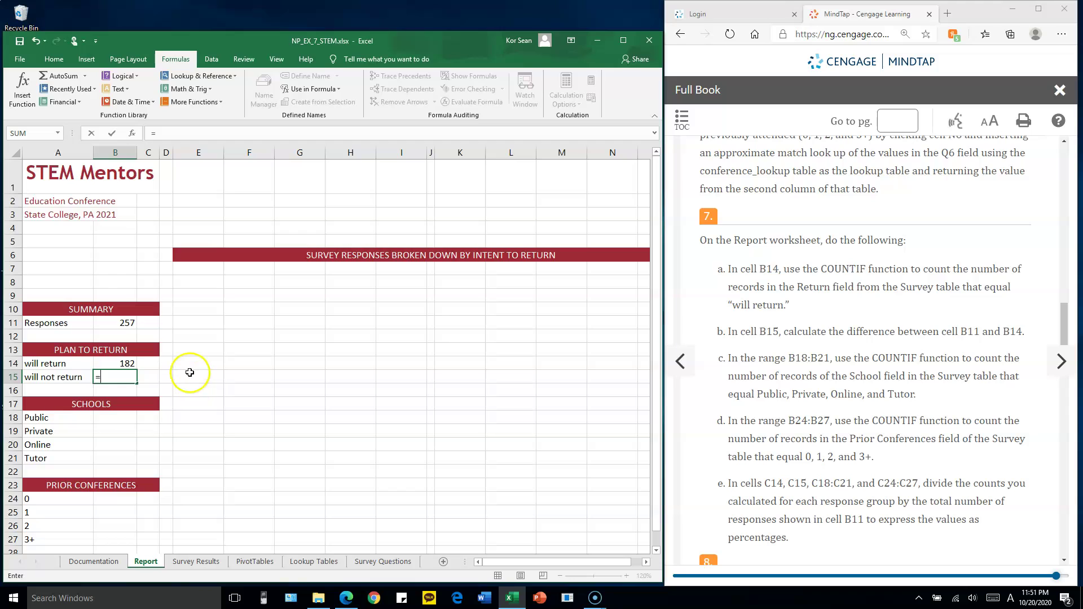
left_click(118, 323)
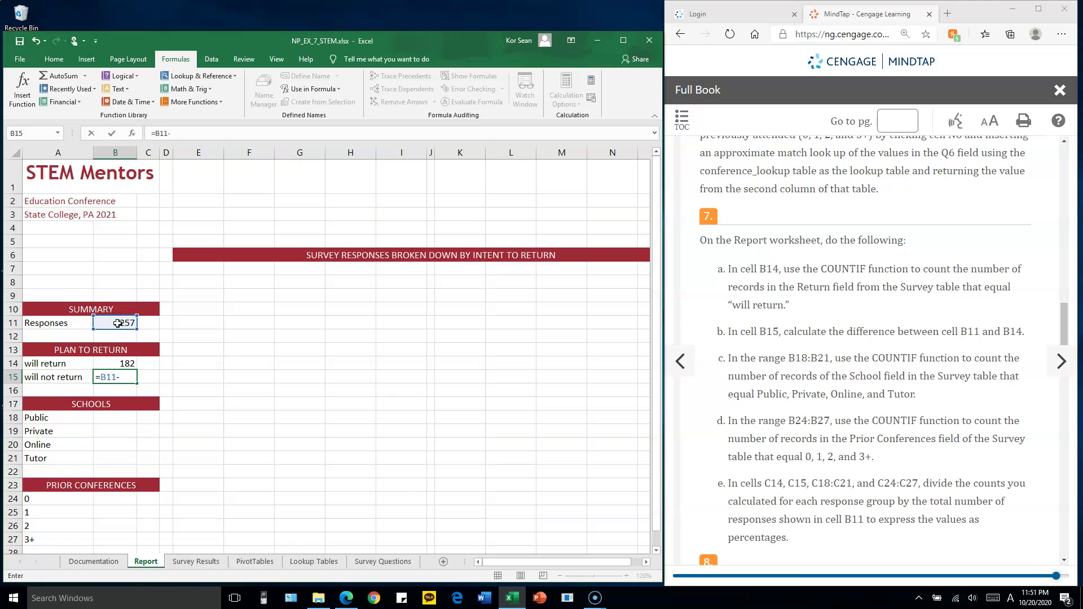
left_click(122, 364)
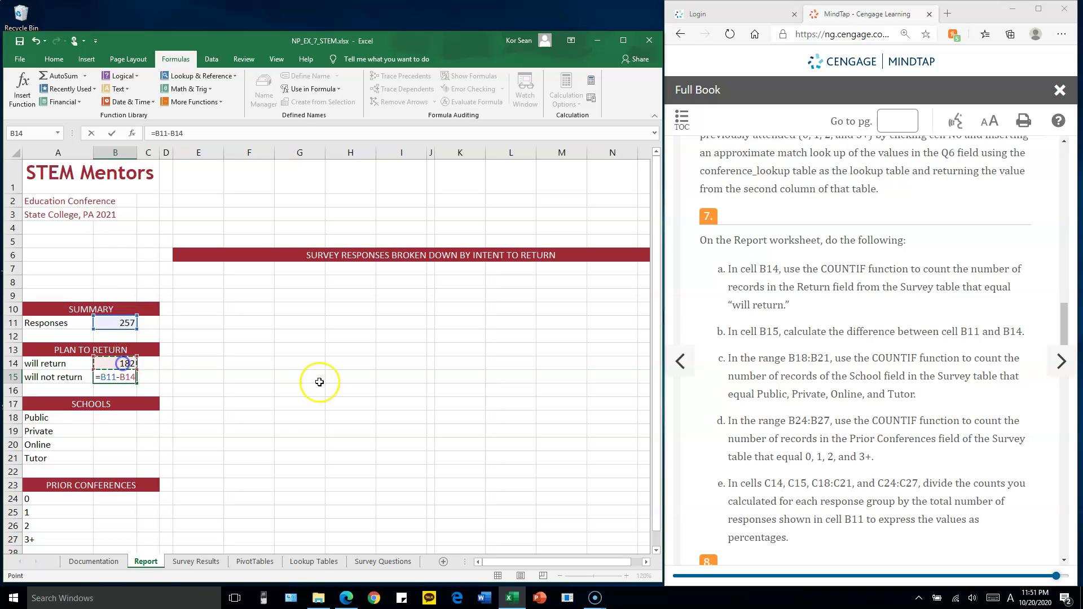
key("Return")
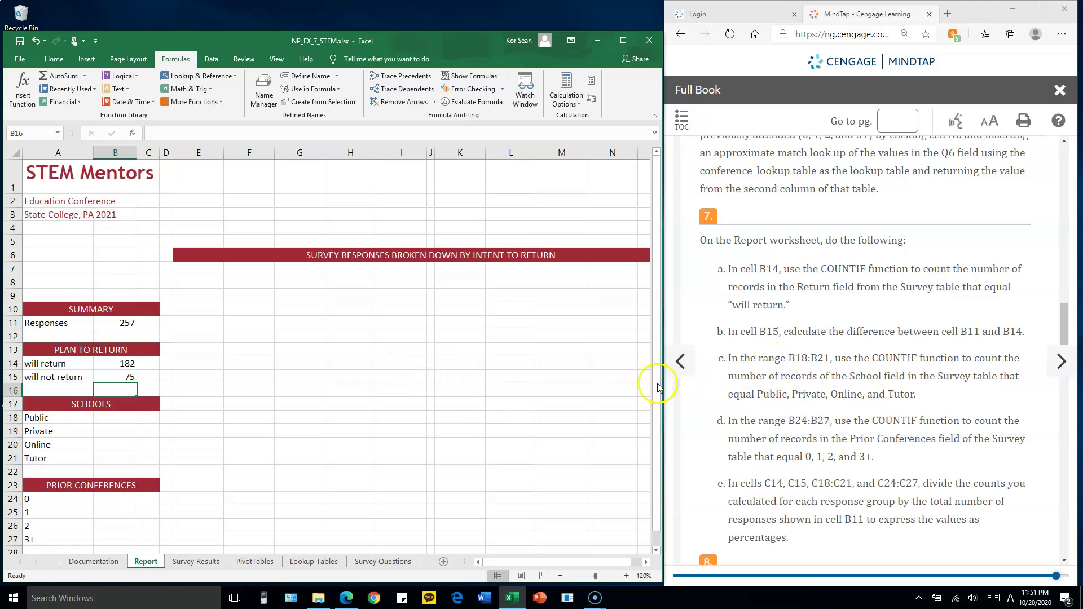
Begin a COUNTIF formula in B18 for the Public schools count, with an opened Survey table column reference as the range
left_click(125, 418)
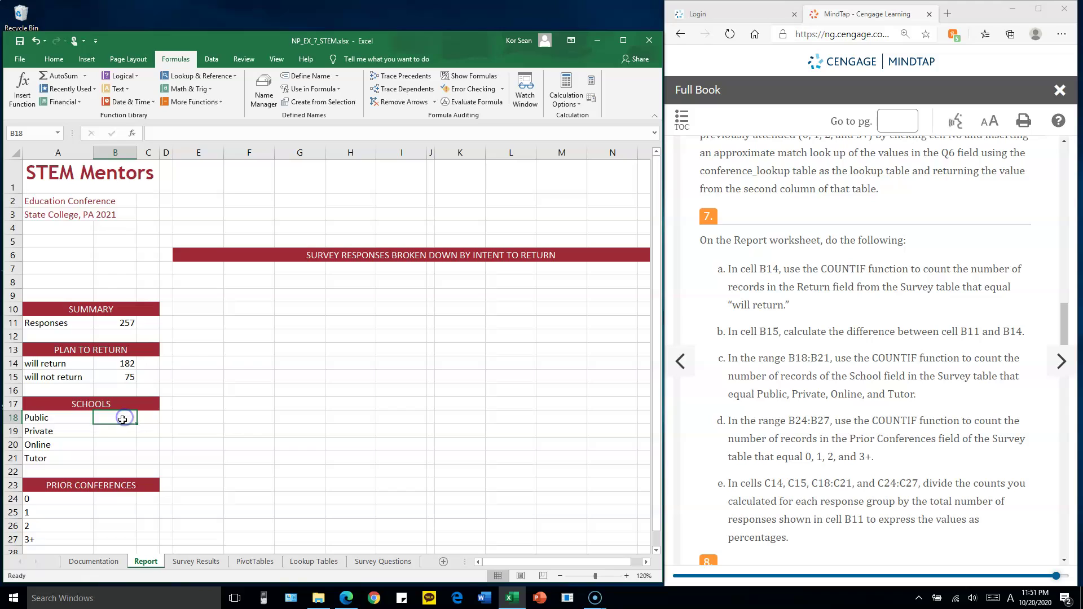
left_click_drag(125, 417, 115, 462)
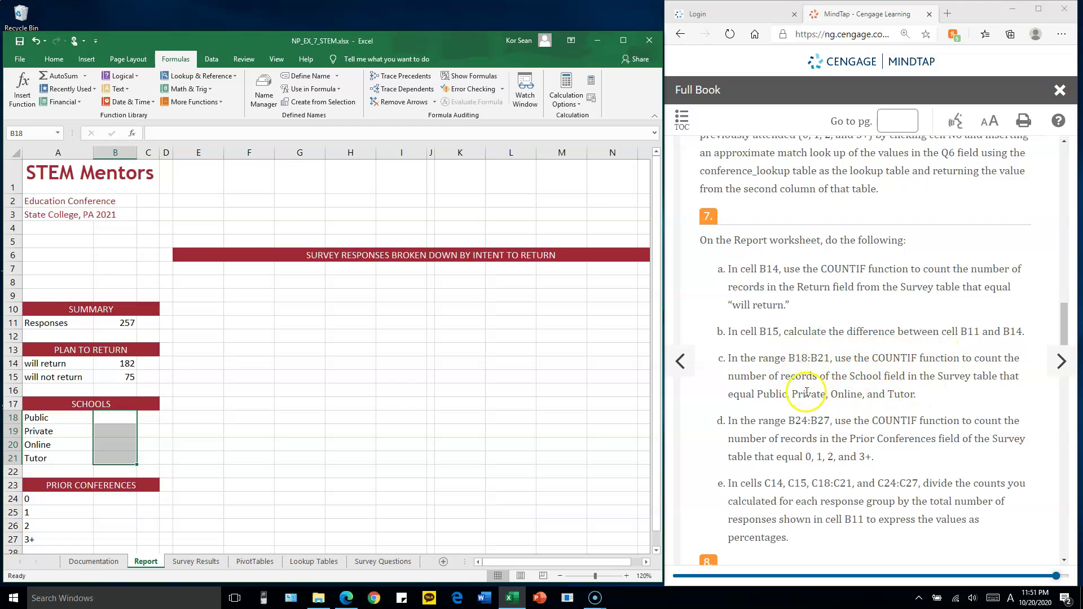
left_click(109, 419)
type("=C")
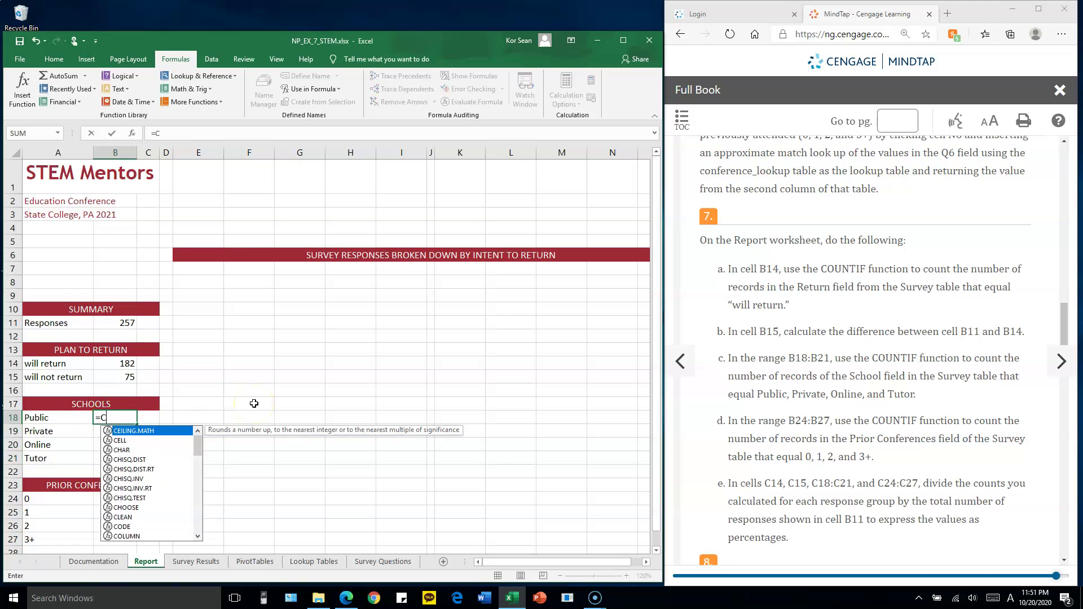
type("OUNTIF(")
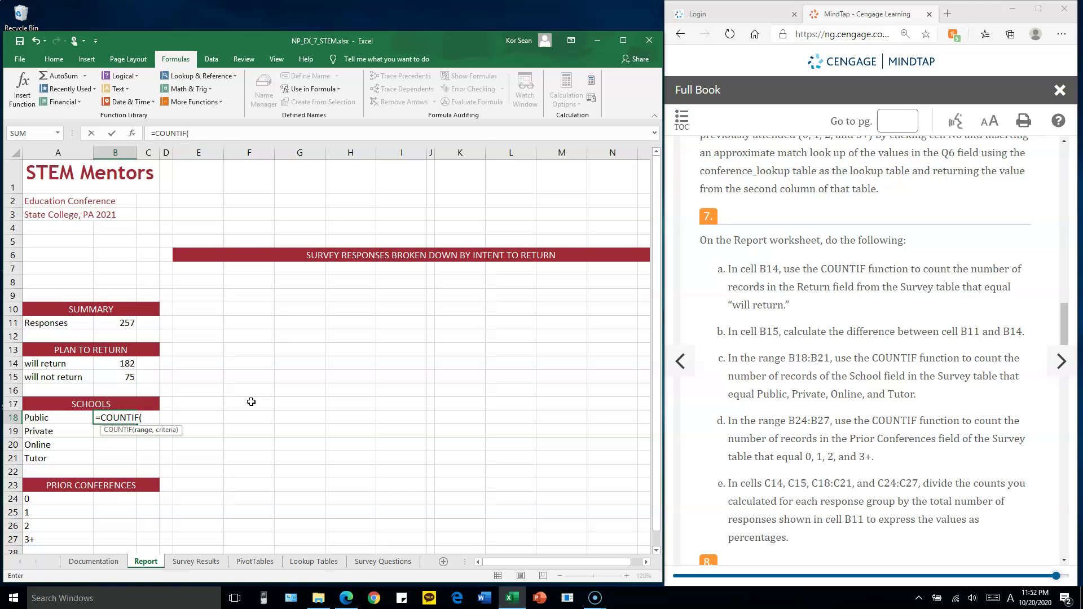
type("Sur")
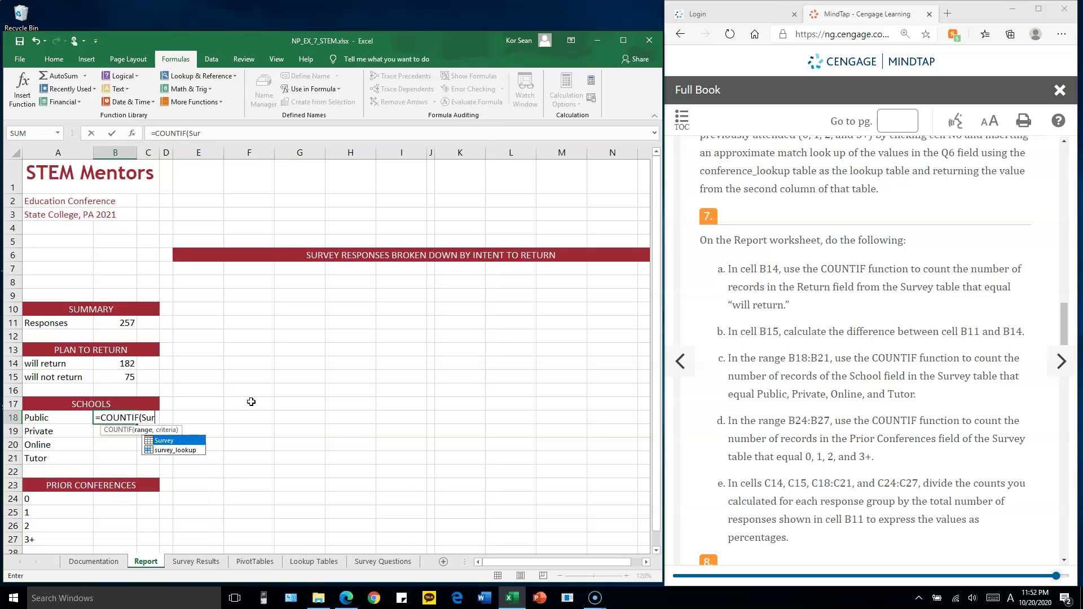
type("ve")
key("Tab")
type("[")
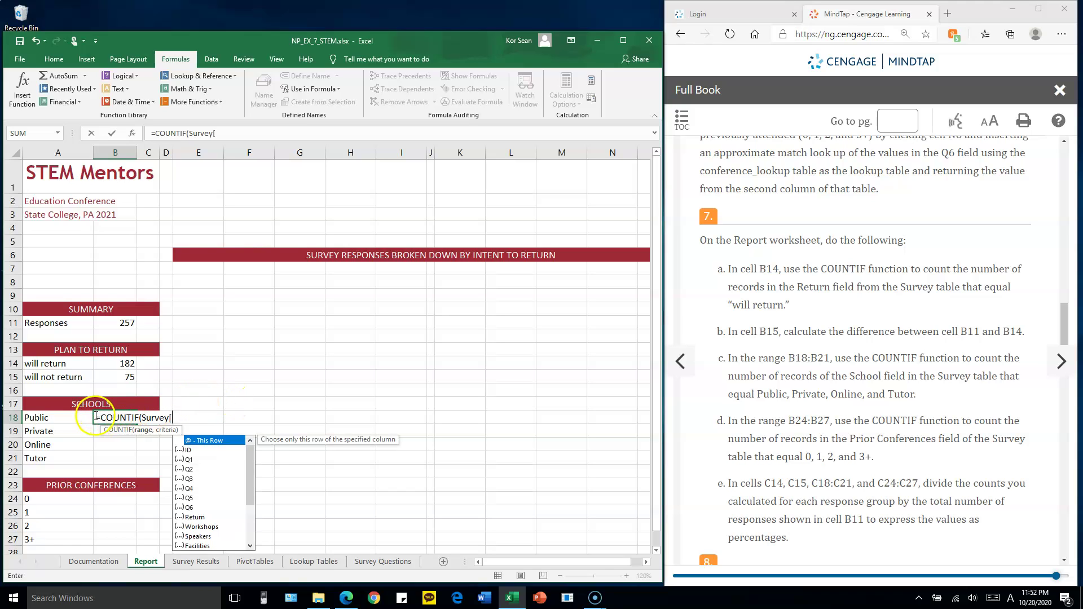
type("Publi")
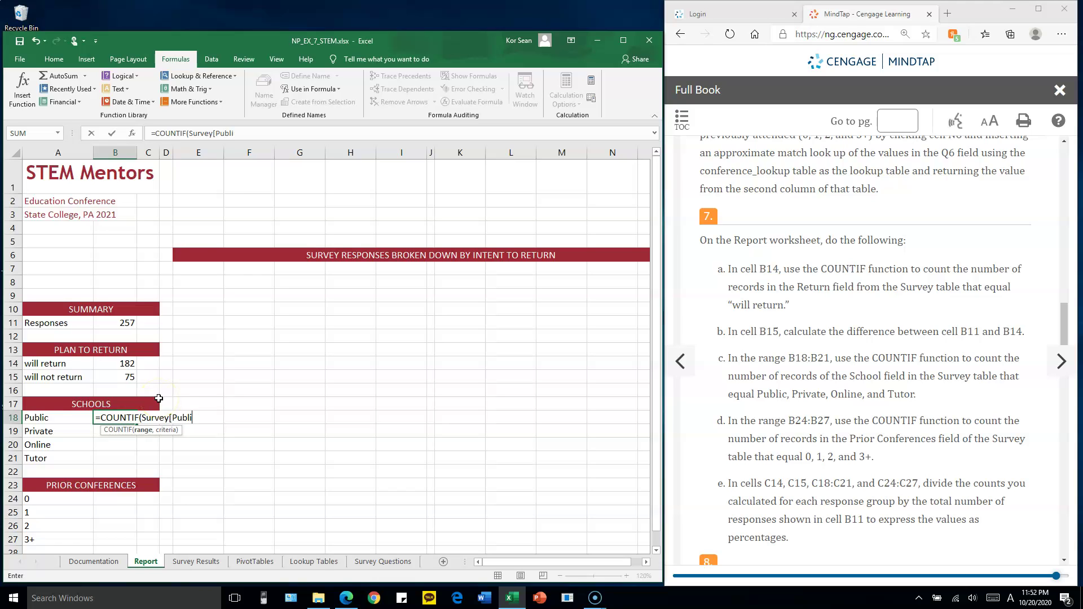
key("BackSpace")
key("BackSpace")
key("BackSpace")
type("p")
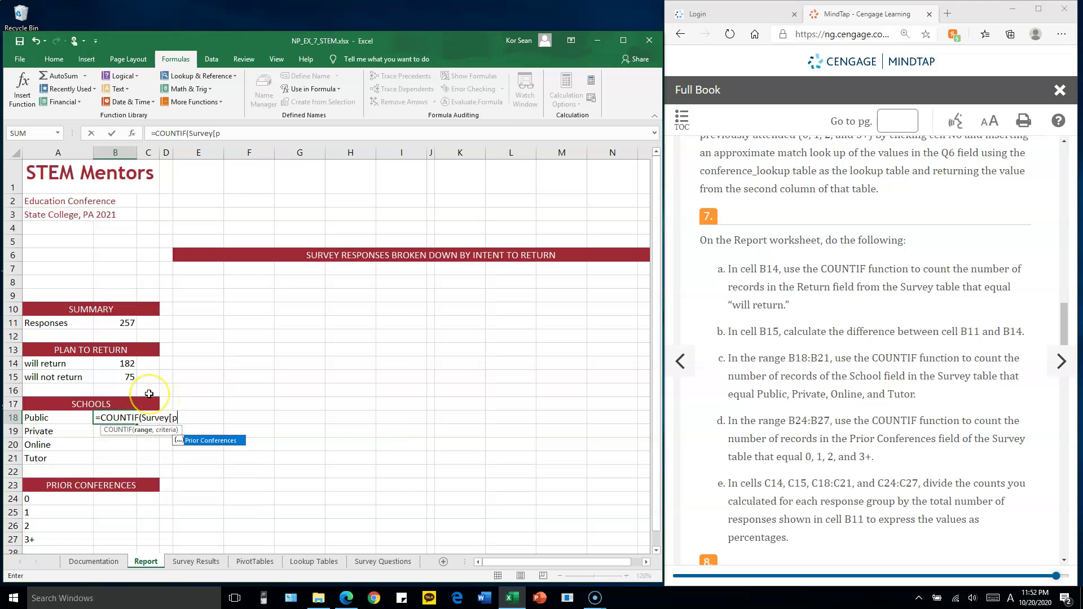
key("BackSpace")
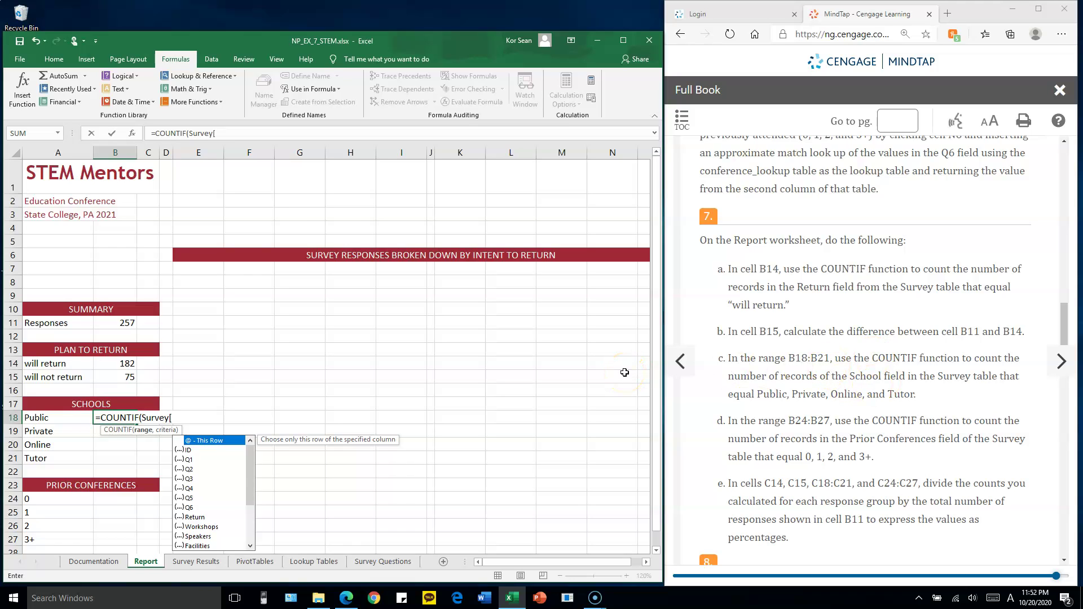
Complete the B18 COUNTIF formula with Survey[School] as the range and "Public" as the criteria, and copy it down through B21
type("School],\"Public")
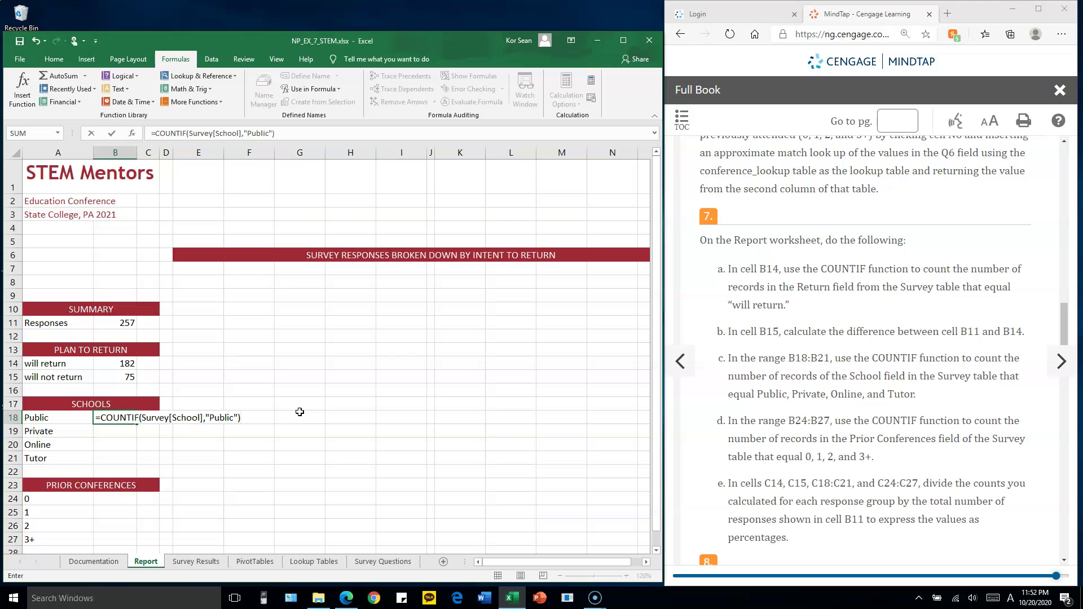
key("Return")
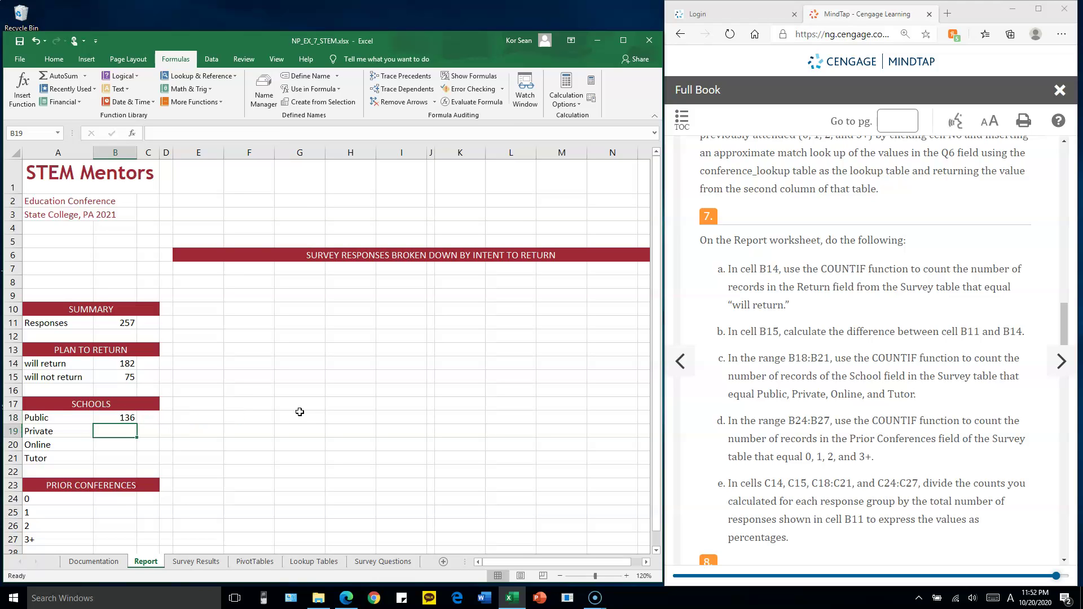
left_click(128, 418)
left_click_drag(136, 423, 134, 464)
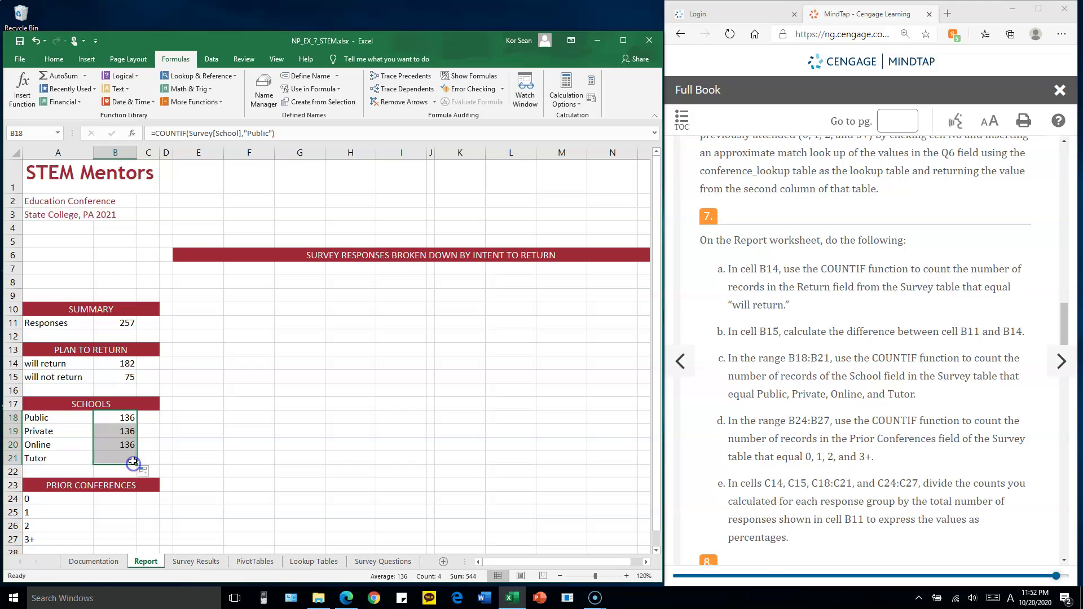
Change the criteria of the COUNTIF formula in B19 to "Private"
double_click(125, 431)
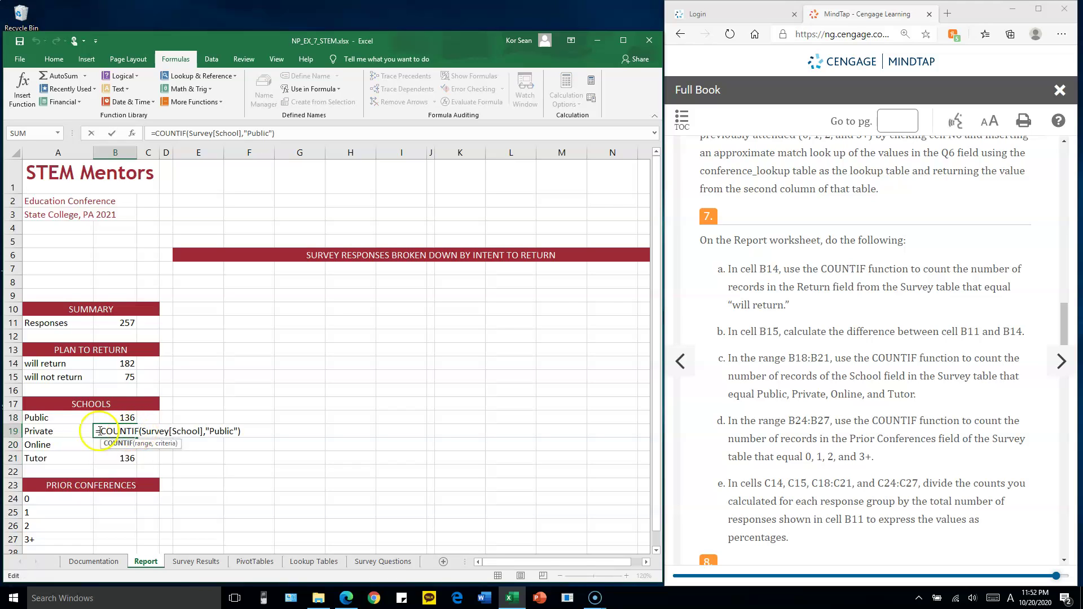
left_click(219, 431)
left_click(231, 431)
key("BackSpace")
key("BackSpace")
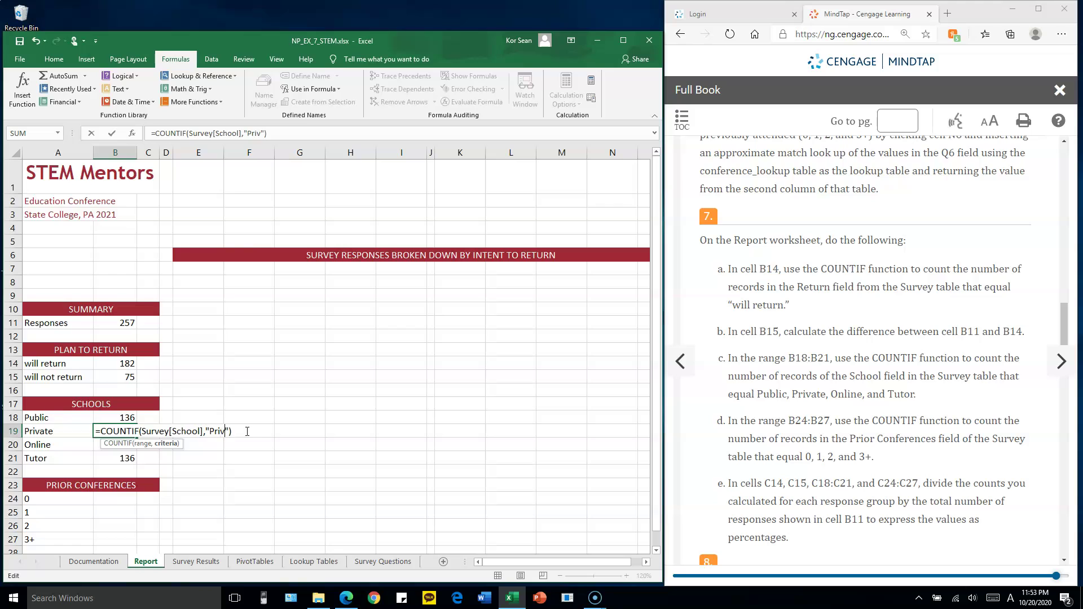
key("Return")
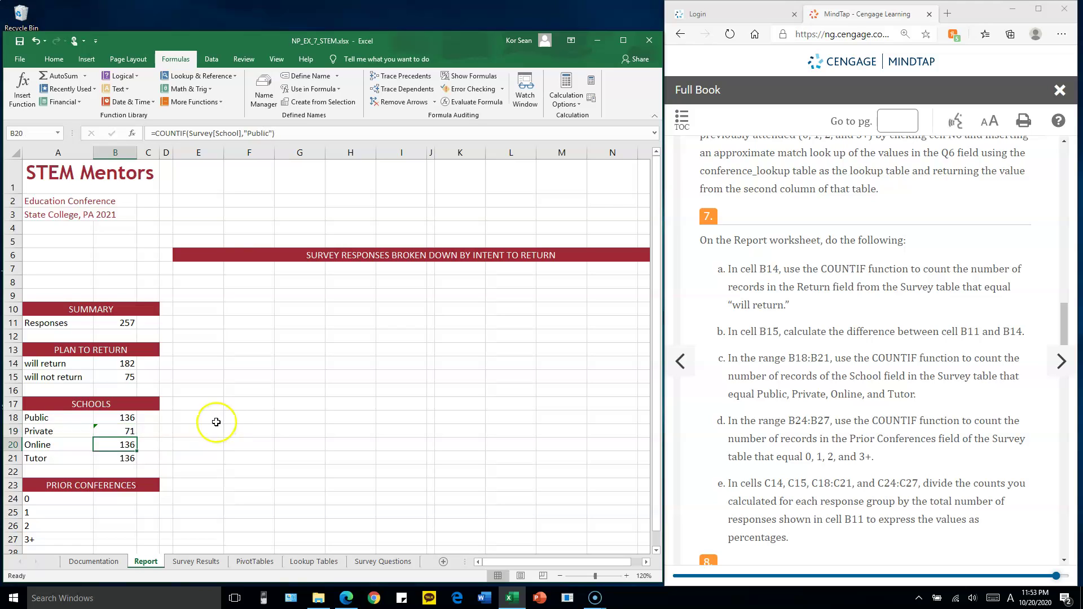
Change the criteria of the COUNTIF formula in B20 to "Online"
double_click(125, 445)
left_click(234, 444)
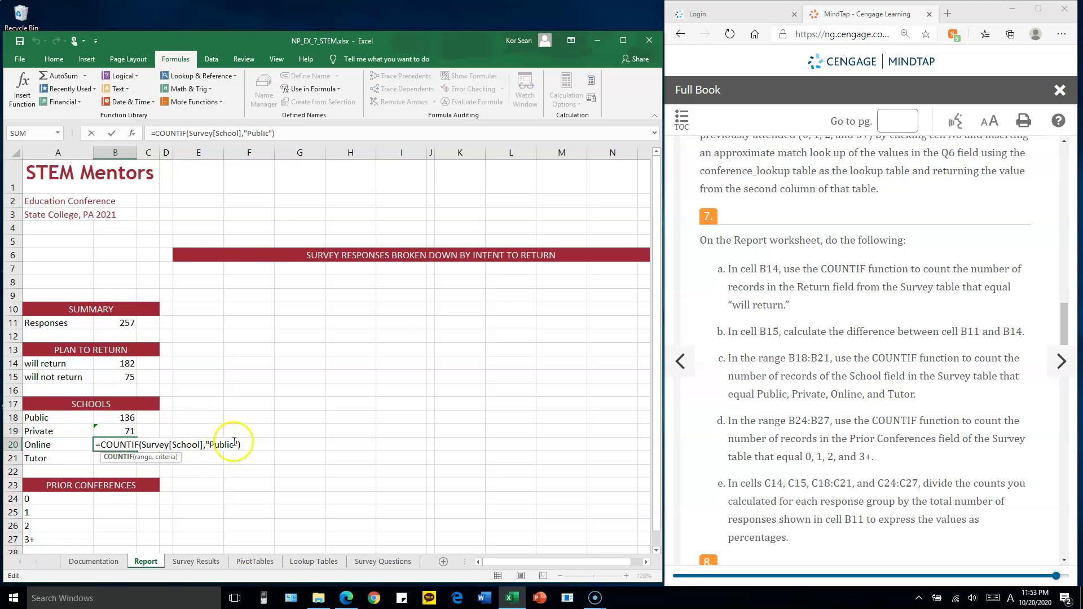
left_click(235, 444)
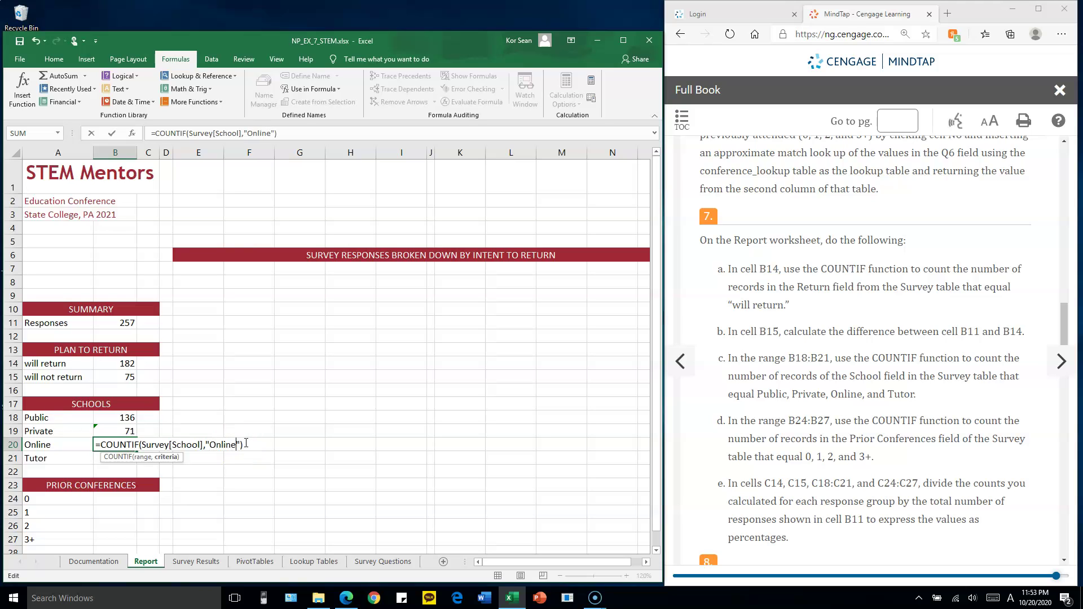
type("Online")
key("Return")
Change the criteria of the COUNTIF formula in B21 to "Tutor"
left_click(120, 459)
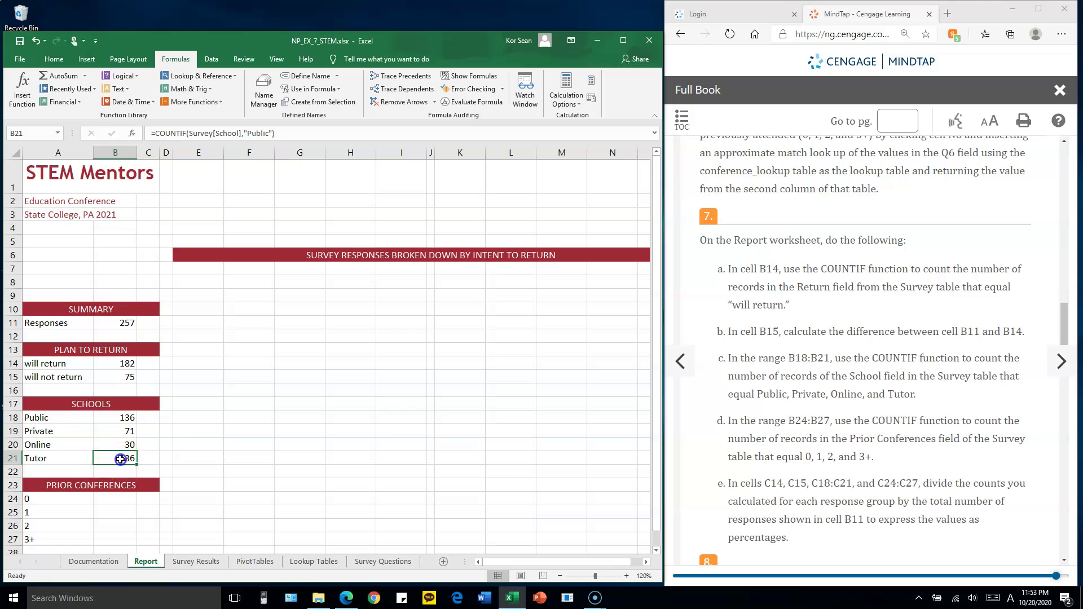
double_click(120, 459)
left_click(234, 459)
key("BackSpace")
key("BackSpace")
key("BackSpace")
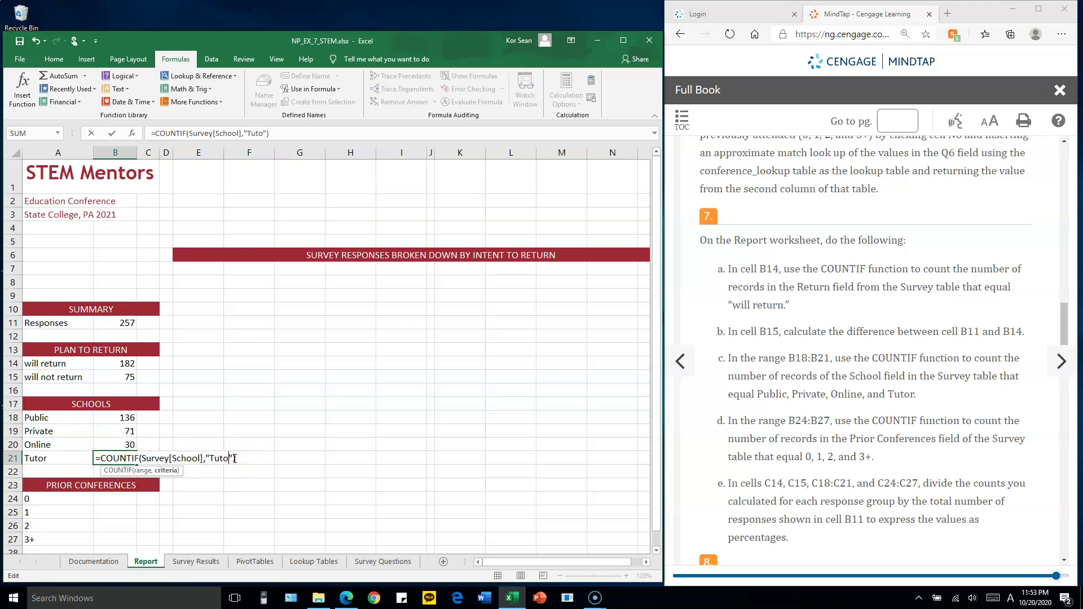
key("Return")
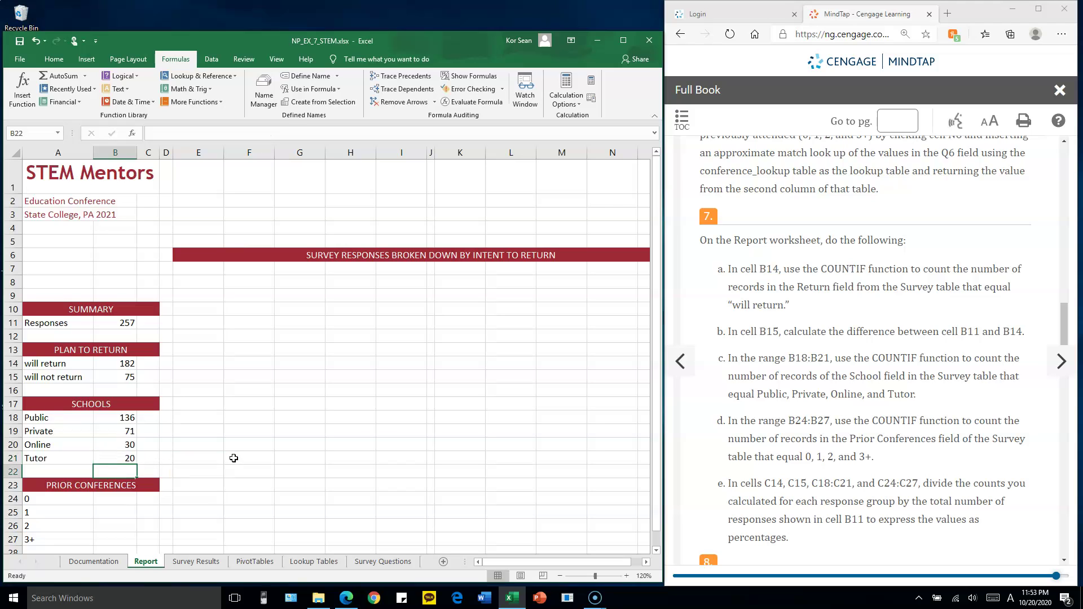
Check the Private count formula in B19 and read the assignment instructions for the range B24:B27
double_click(113, 432)
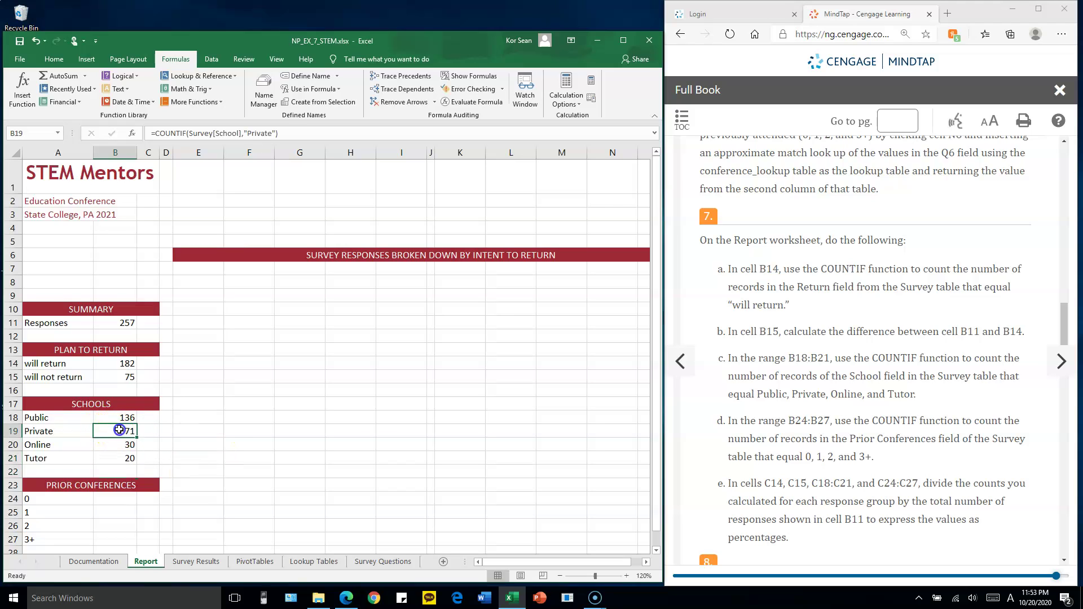
left_click_drag(98, 431, 246, 430)
key("Escape")
scroll(846, 405, "down", 3)
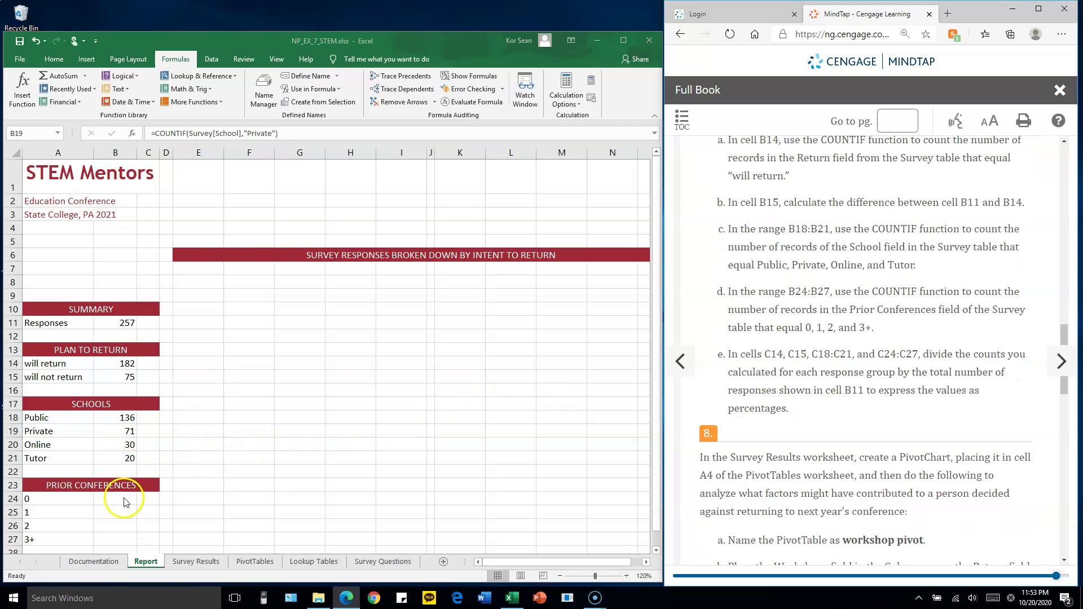
key("alt+Tab")
key("F2")
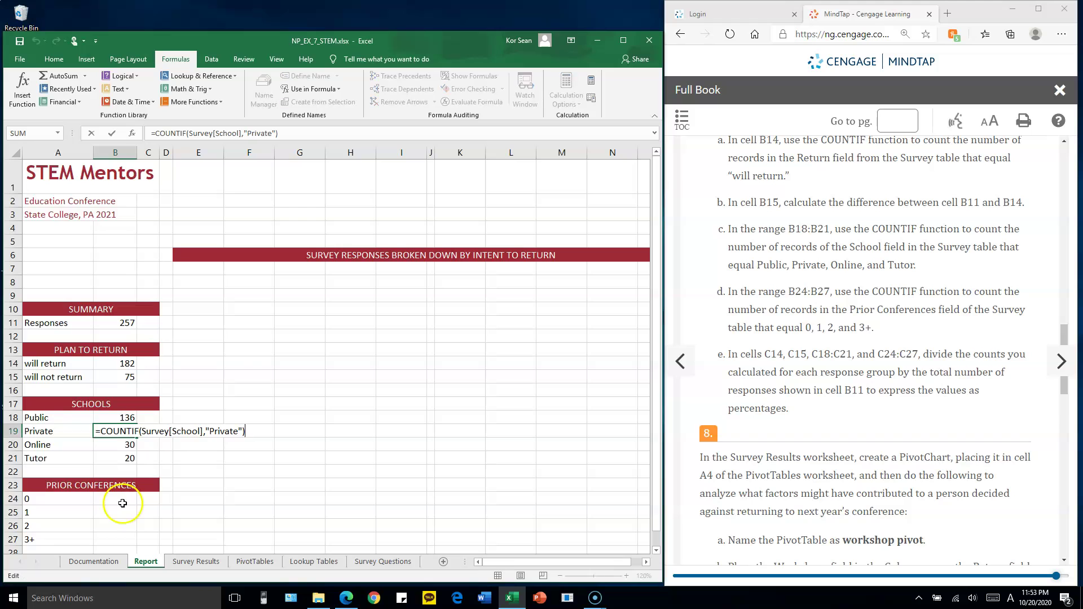
key("Return")
left_click(123, 501)
scroll(216, 436, "down", 2)
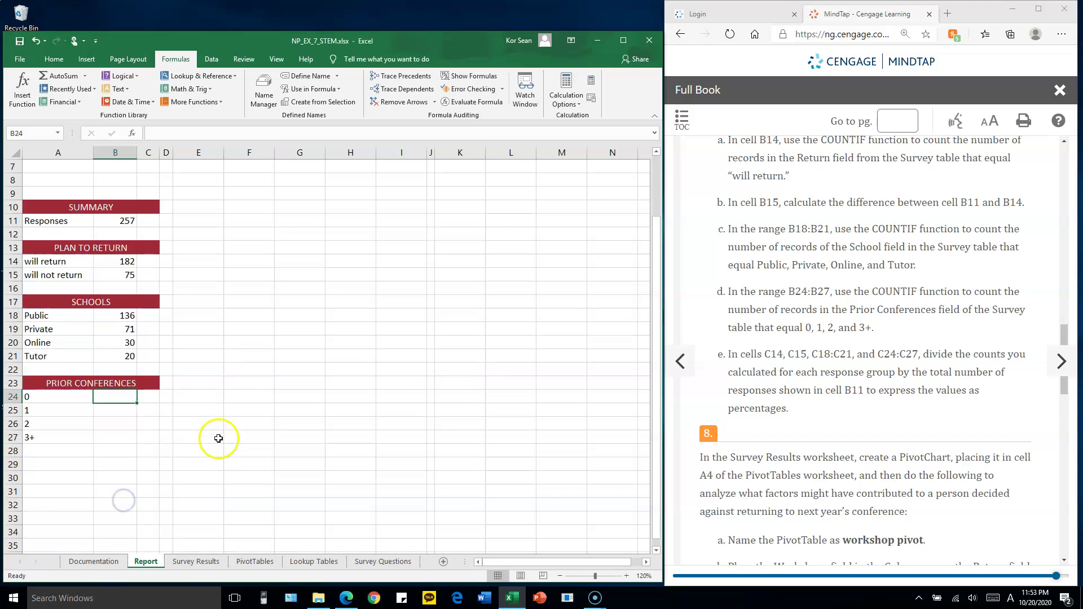
type("=V")
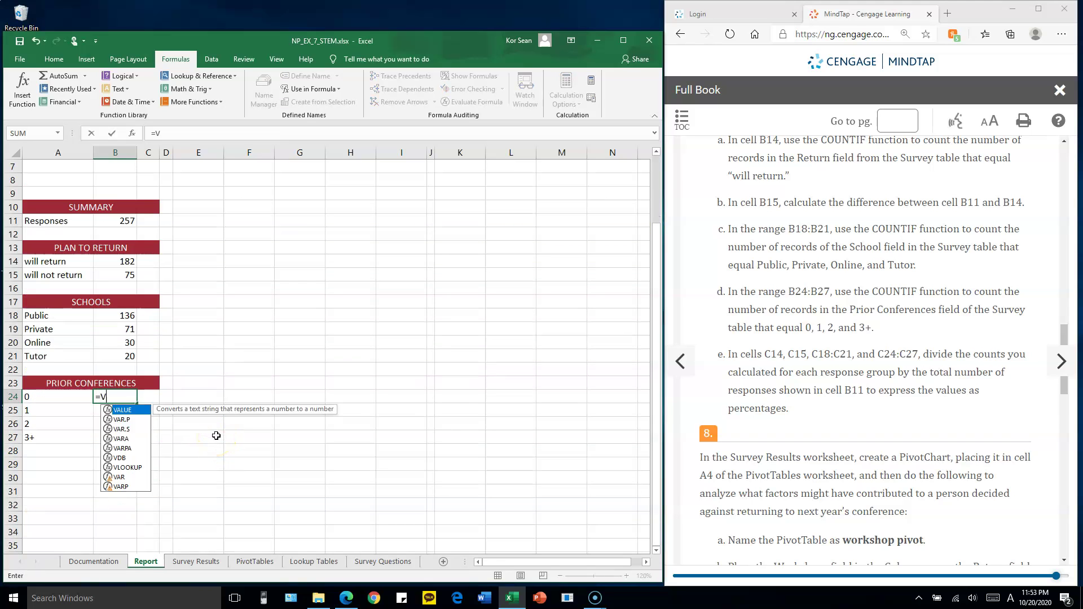
type("LOOKUP(")
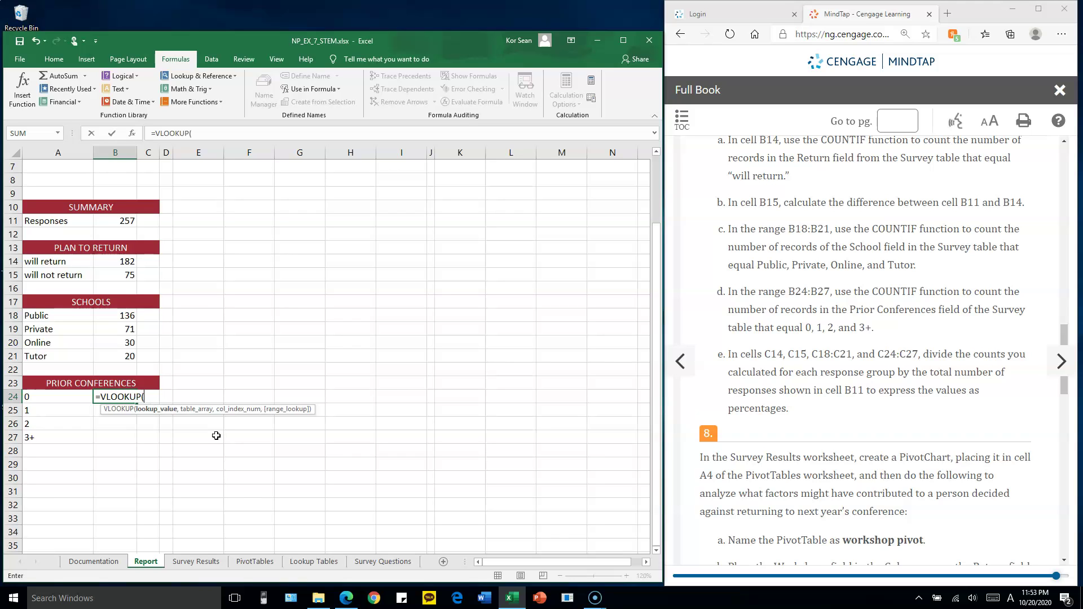
key("BackSpace")
key("BackSpace")
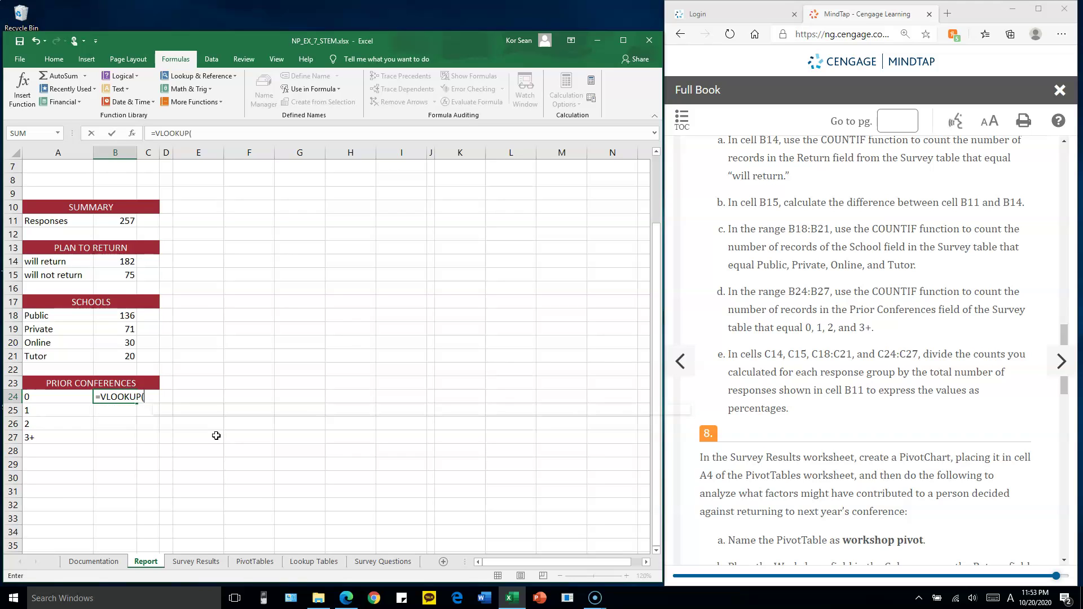
key("BackSpace")
key("BackSpace")
key("BackSpace")
key("BackSpace")
key("BackSpace")
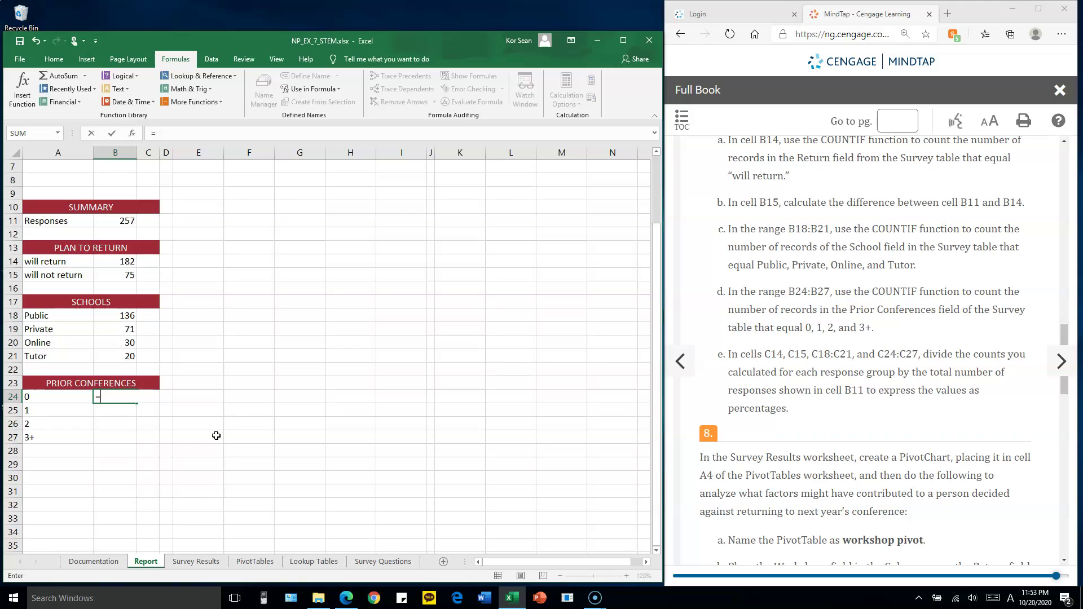
Count the zero prior conferences records in B24 with COUNTIF, using Survey[Prior Conferences] as the range and "0" as the criteria
type("COUNTIF(")
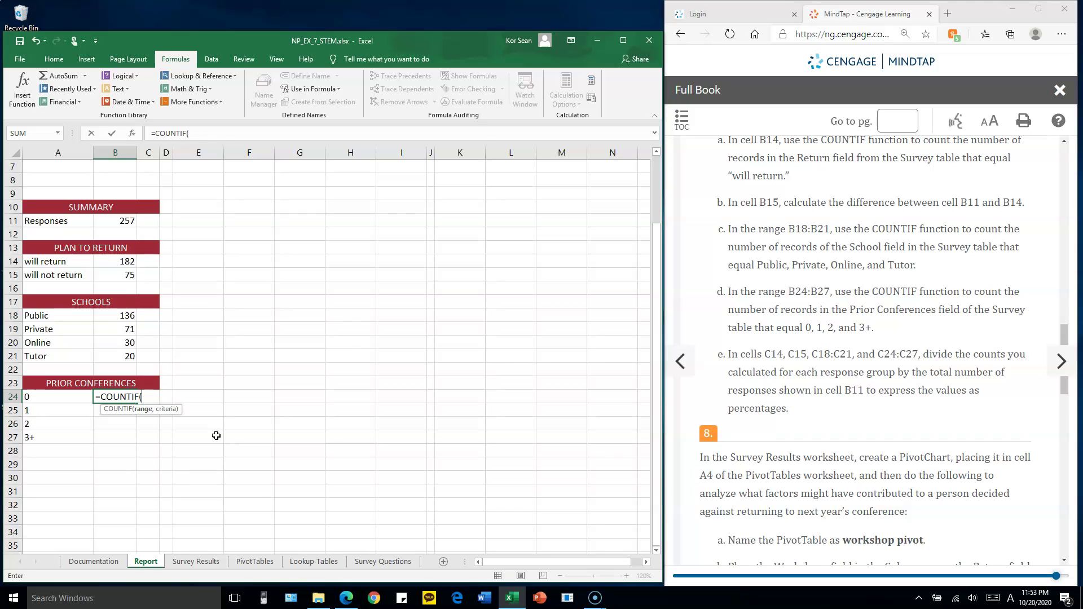
type("Su")
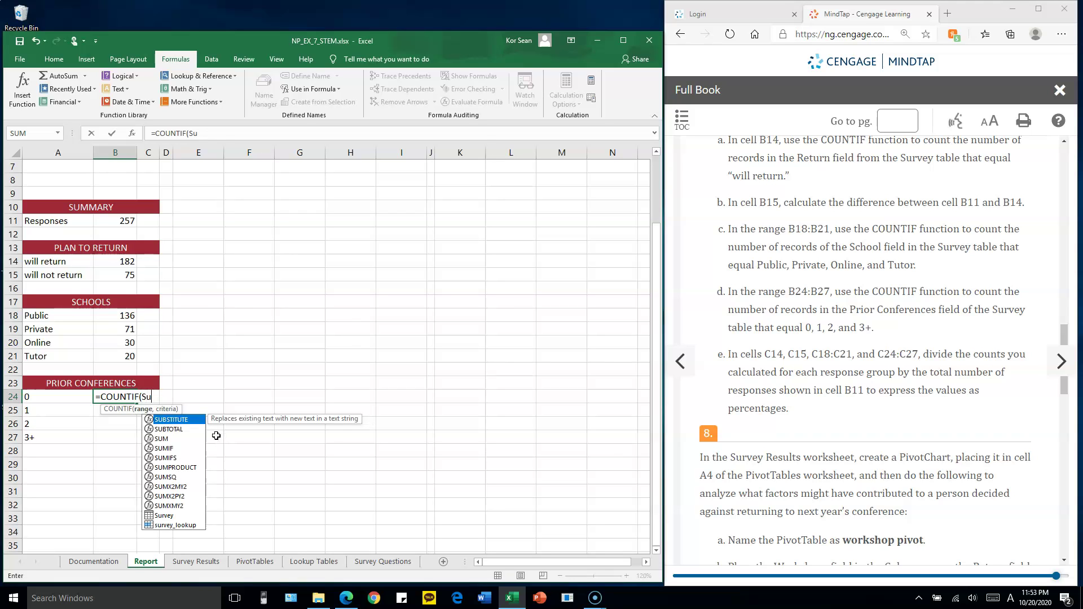
type("rvey")
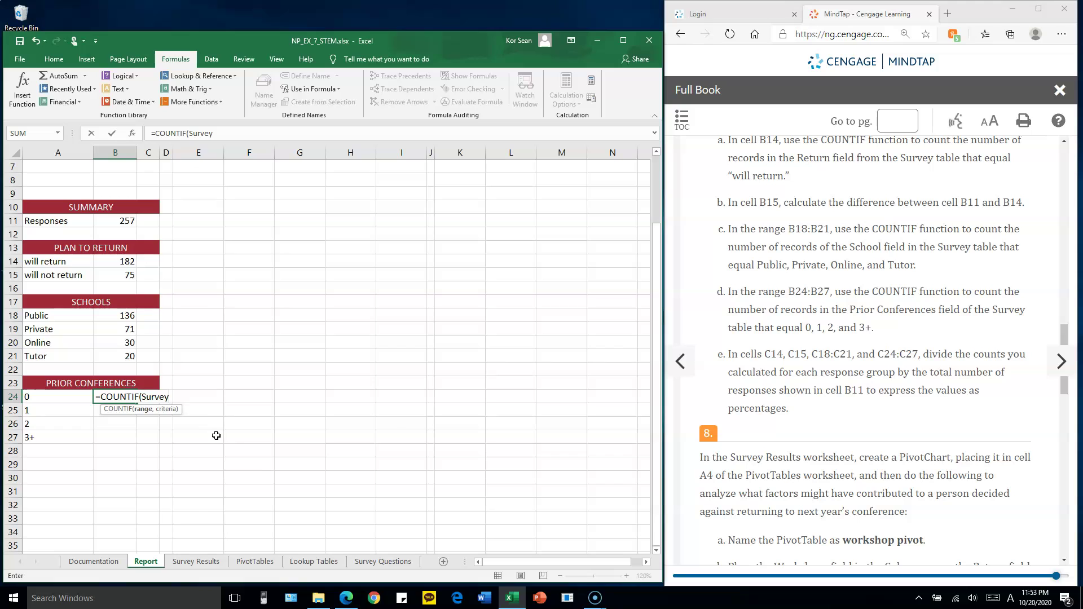
type("[")
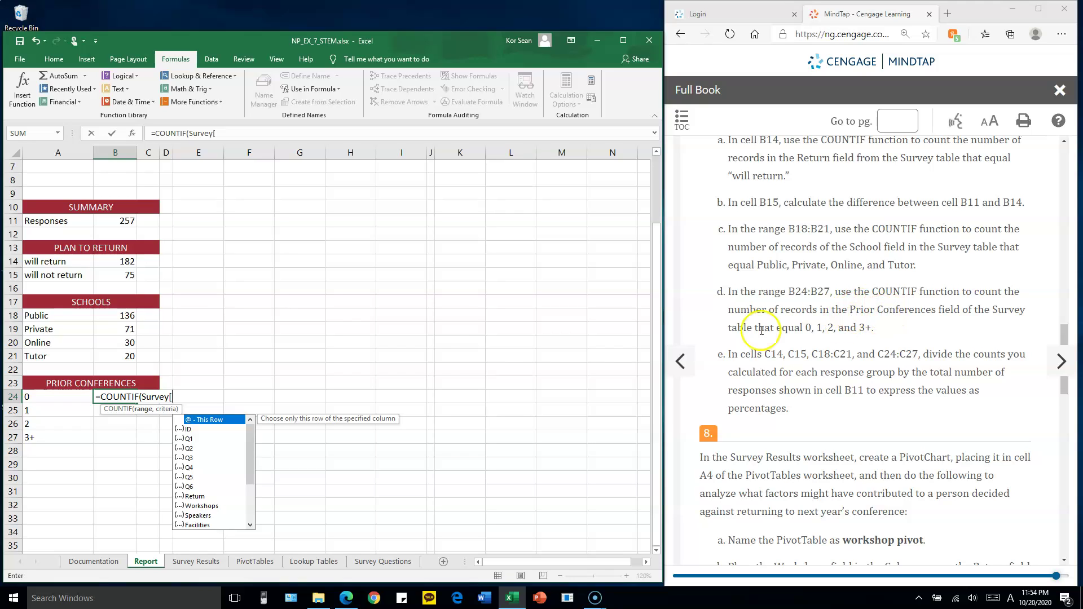
type("P")
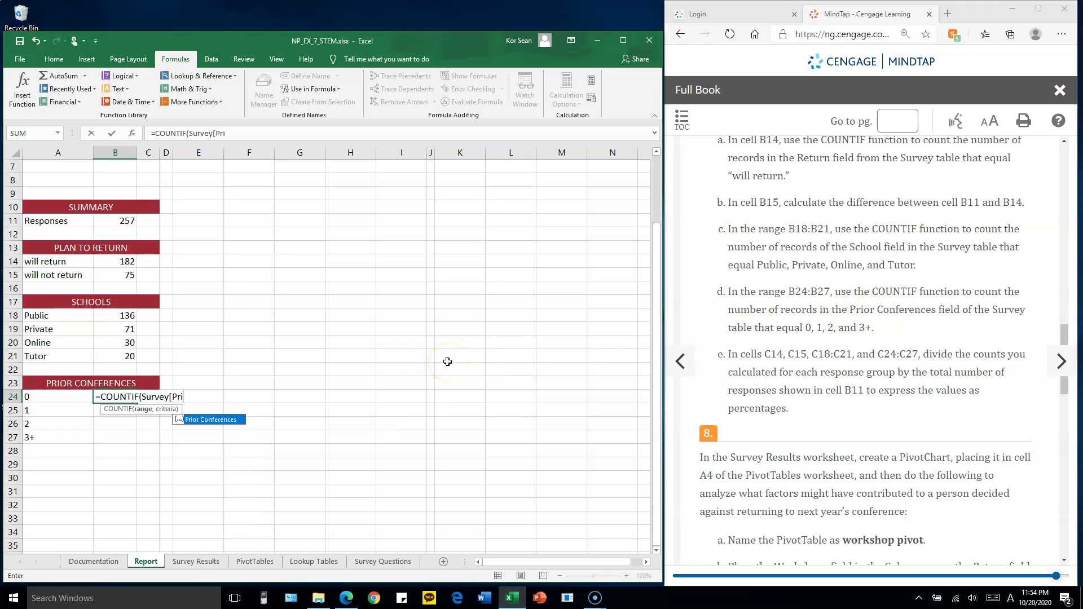
type("ri")
key("Tab")
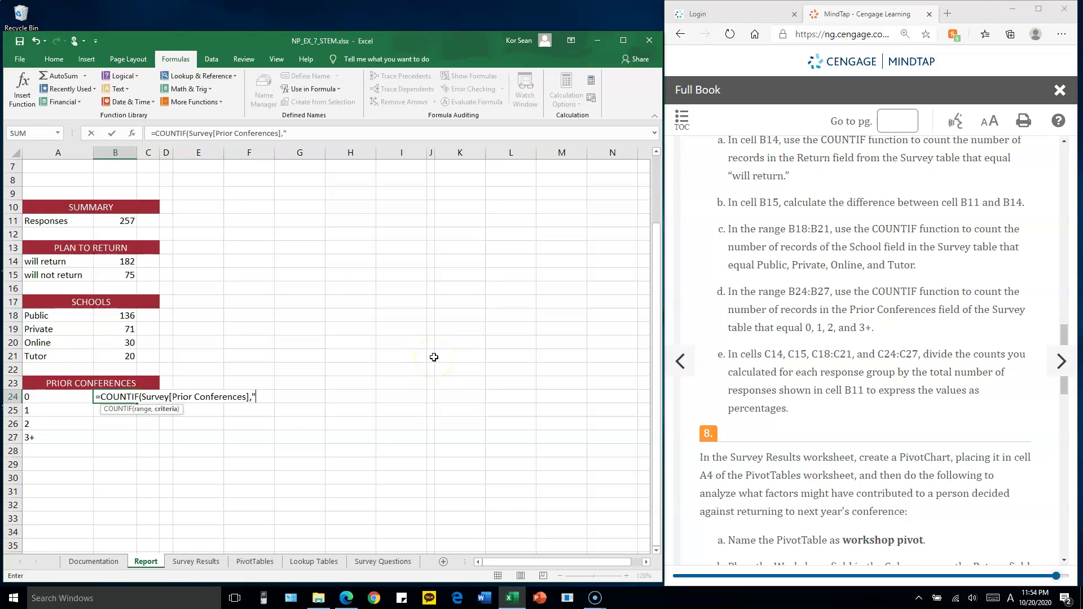
left_click(56, 398)
key("Return")
type(")")
key("Return")
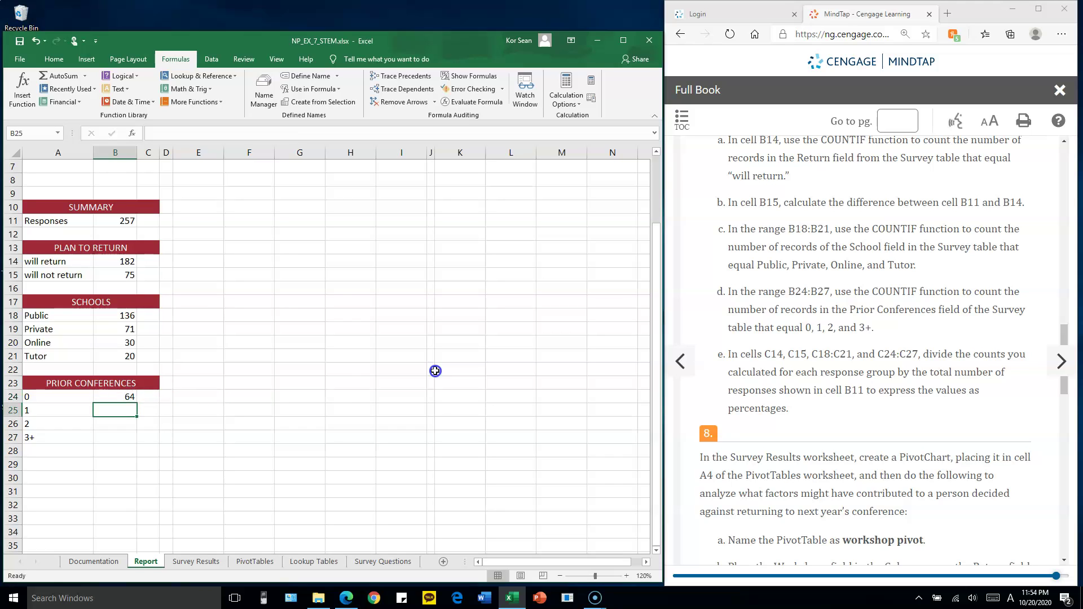
Copy the B24 COUNTIF formula down through B27 and change the criteria in B25 to "1"
left_click(131, 398)
left_click_drag(138, 403, 134, 441)
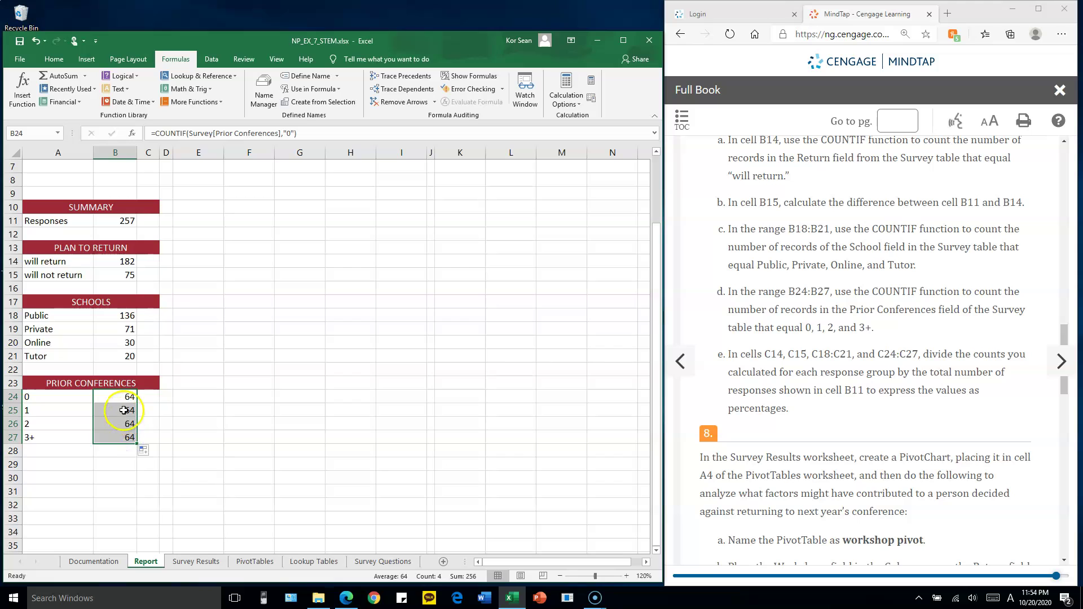
double_click(124, 411)
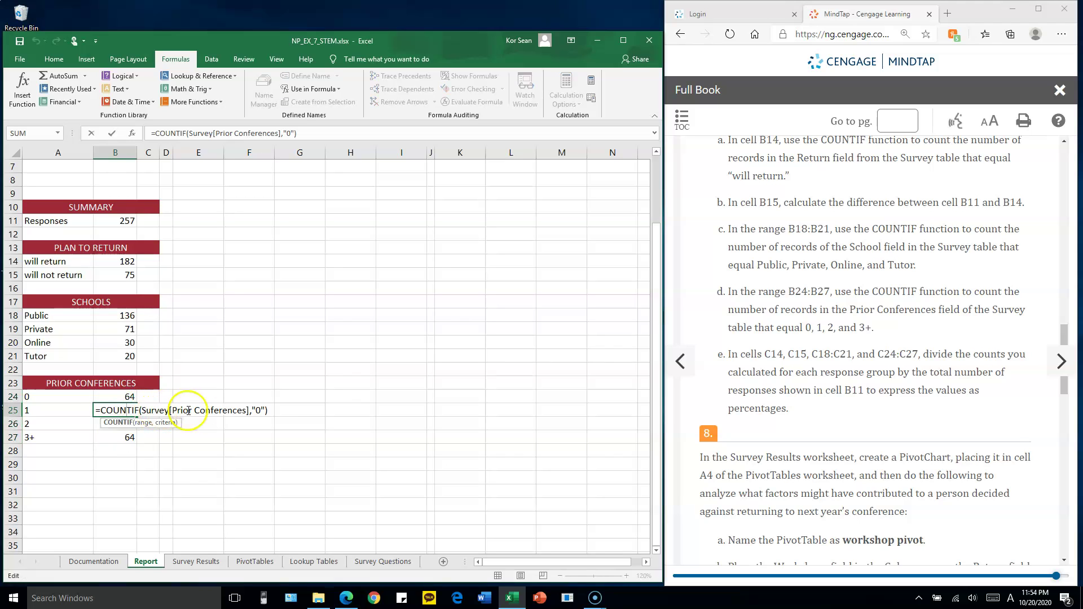
left_click(259, 410)
key("BackSpace")
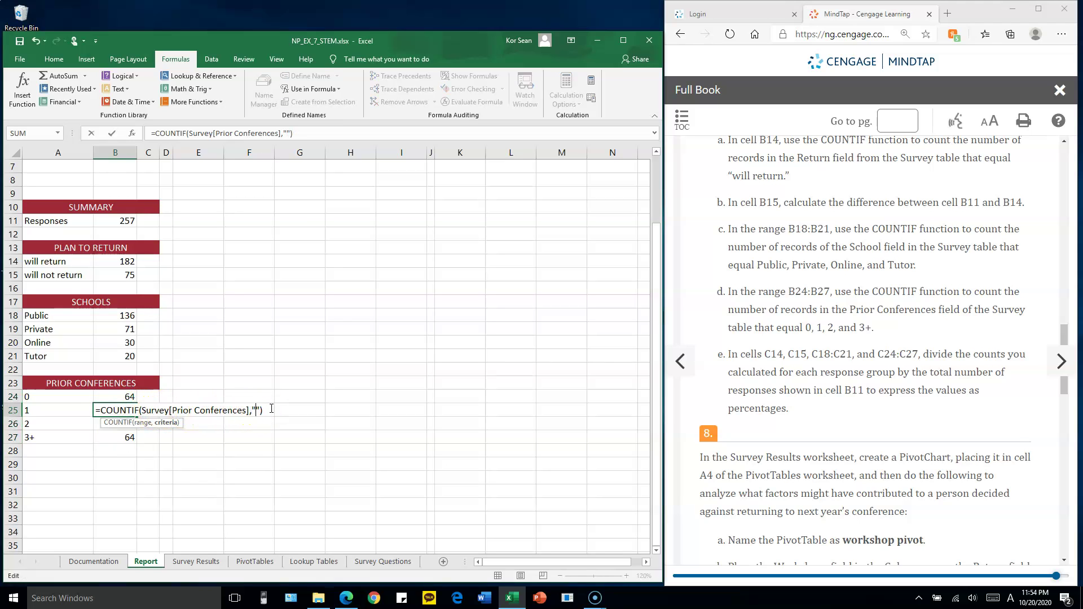
type("1")
key("Return")
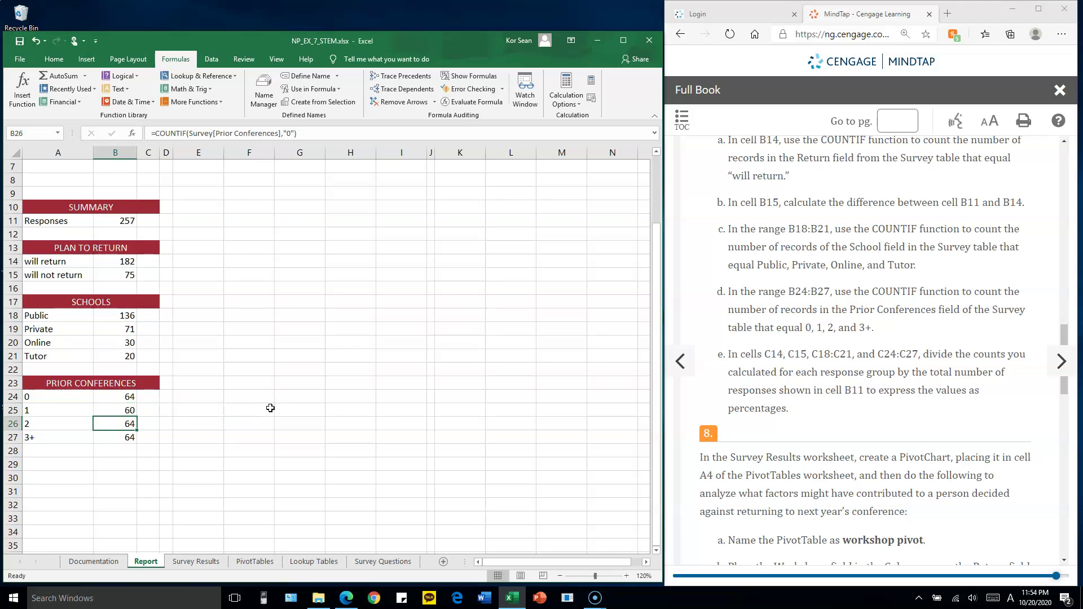
Change the criteria of the COUNTIF formula in B26 to "2"
double_click(122, 423)
left_click(260, 423)
key("BackSpace")
type("2")
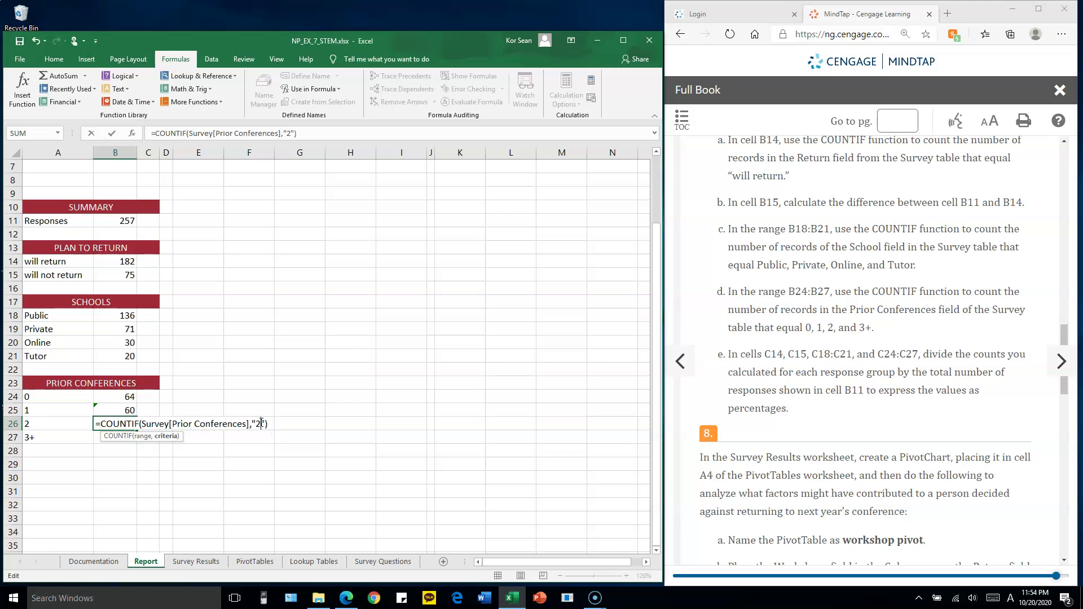
key("Return")
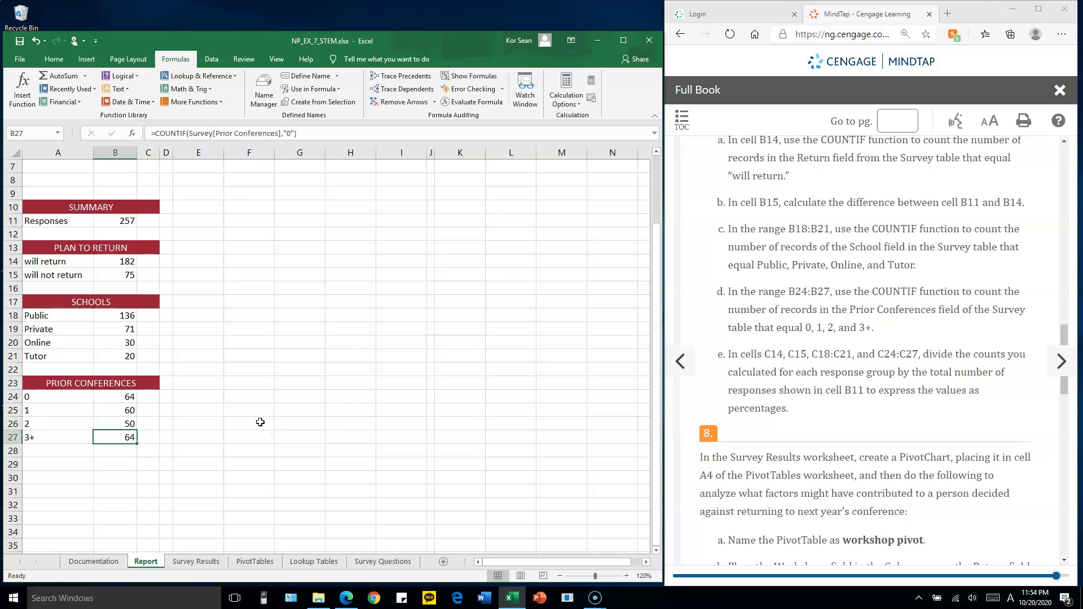
Change the criteria of the COUNTIF formula in B27 to "3+"
double_click(120, 437)
left_click(261, 438)
key("BackSpace")
type("3")
key("Return")
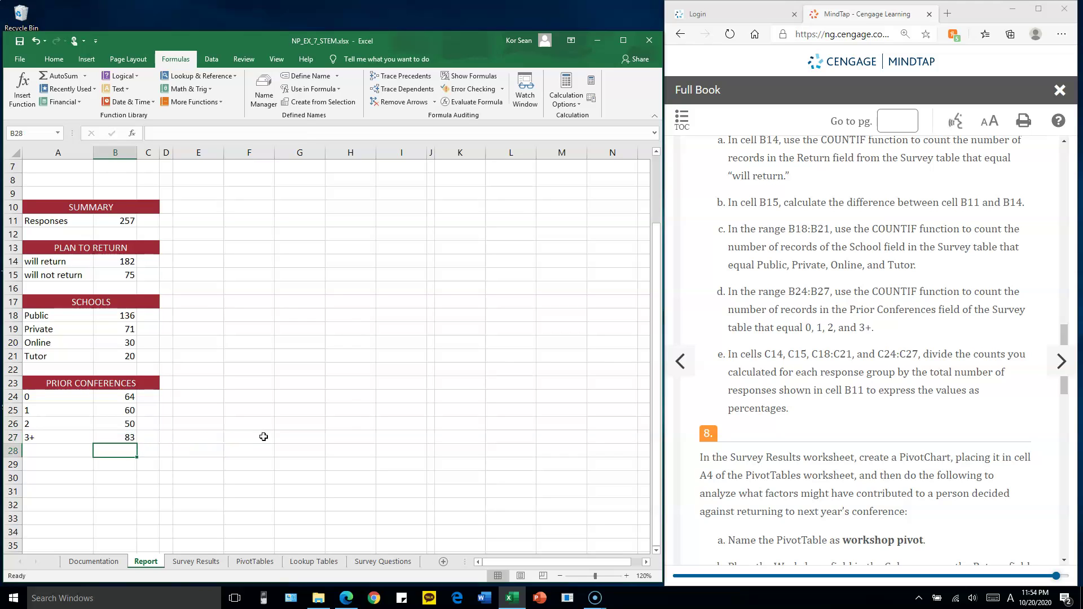
left_click(125, 437)
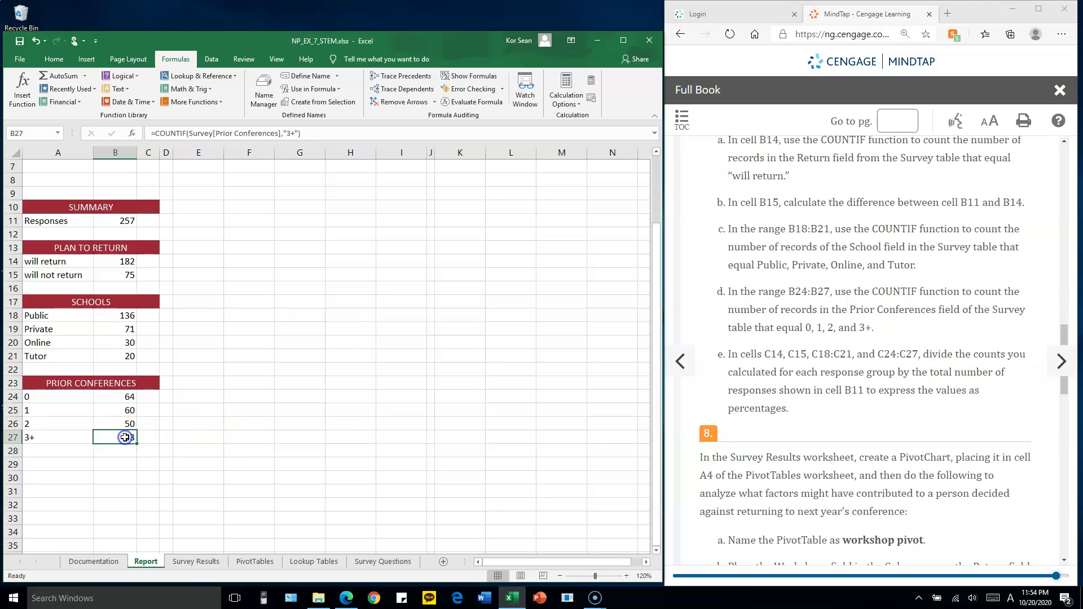
Check the A27 label against the Prior Conferences values in the Survey Results worksheet, and return to the Report worksheet and instruction e
double_click(71, 439)
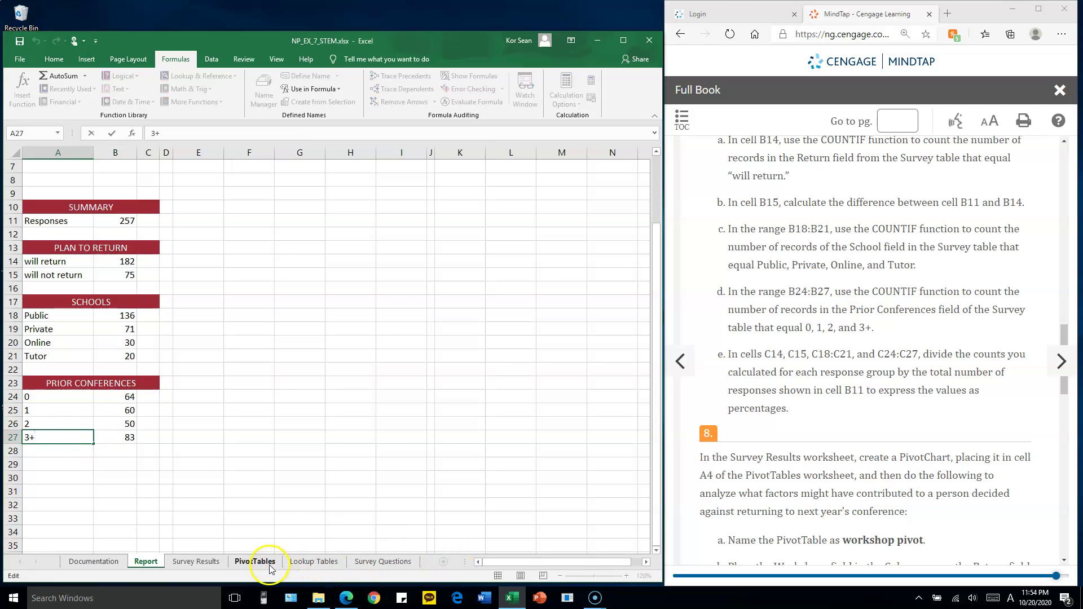
left_click(214, 563)
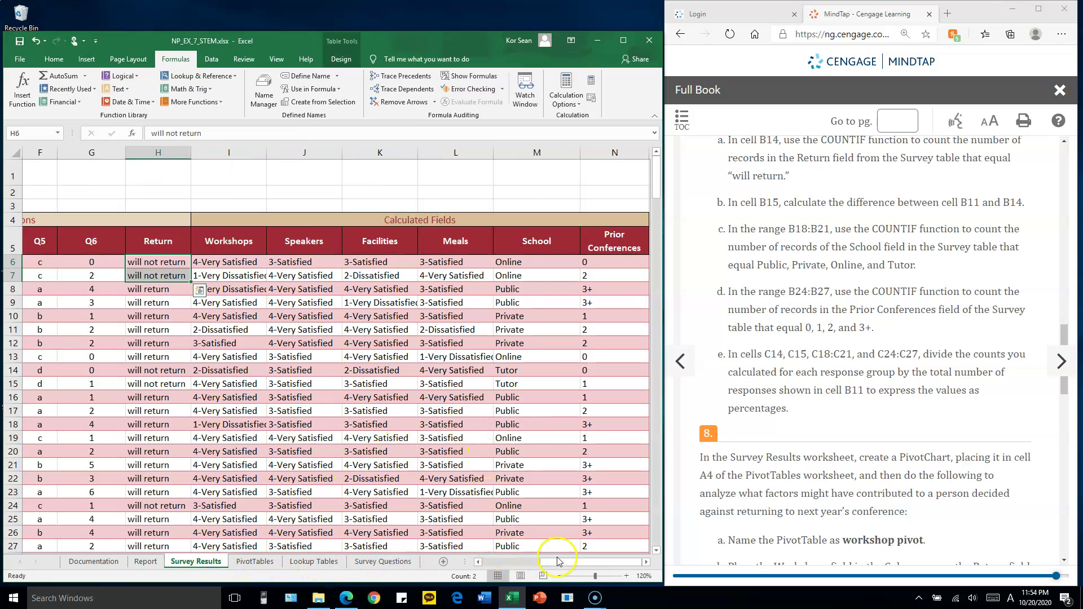
left_click(620, 153)
left_click_drag(619, 263, 622, 491)
left_click(601, 416)
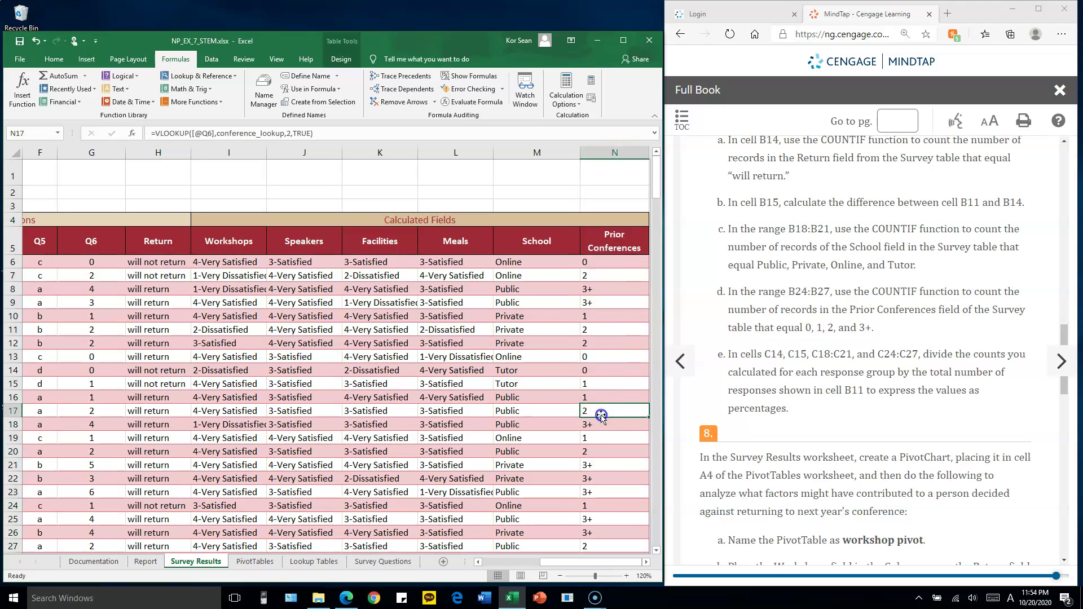
left_click(145, 562)
left_click(868, 402)
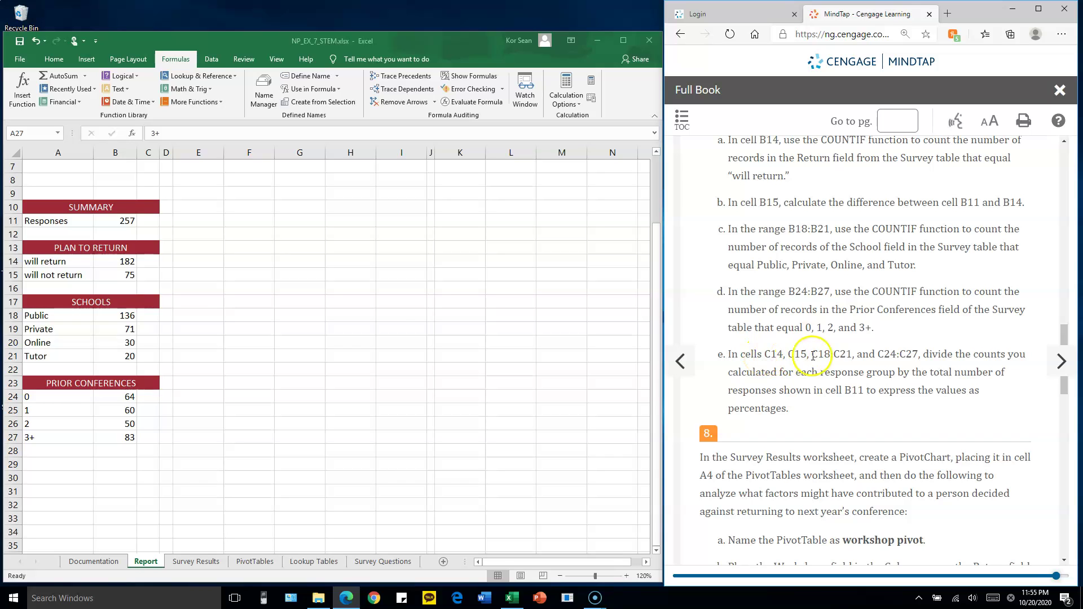
Calculate the will return percentage in C14 with the formula =B14/$B$11, keeping the total responses reference absolute
left_click(147, 218)
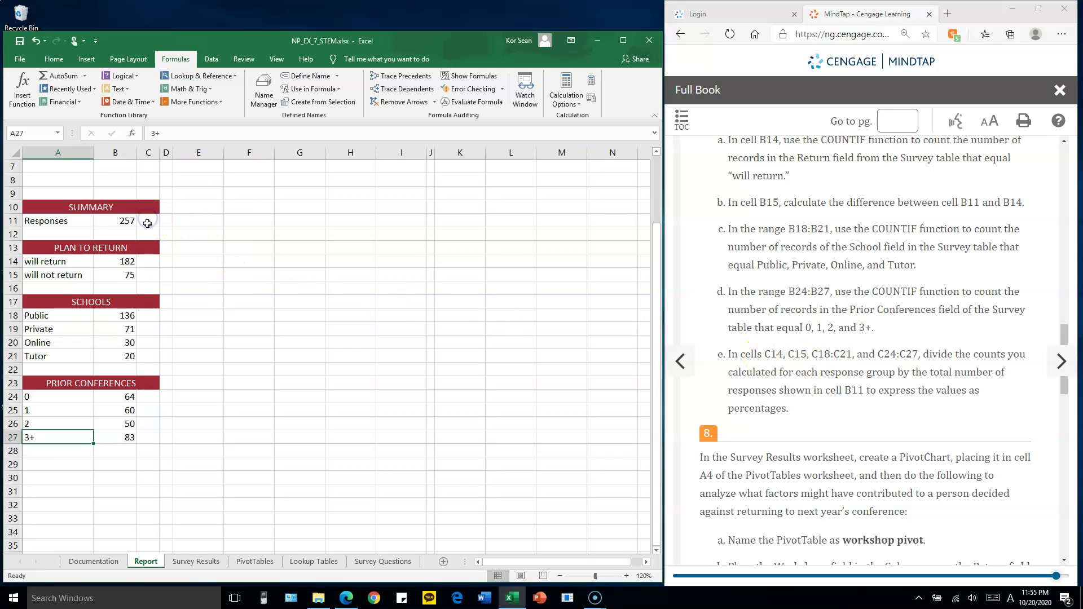
left_click(147, 218)
scroll(198, 237, "up", 2)
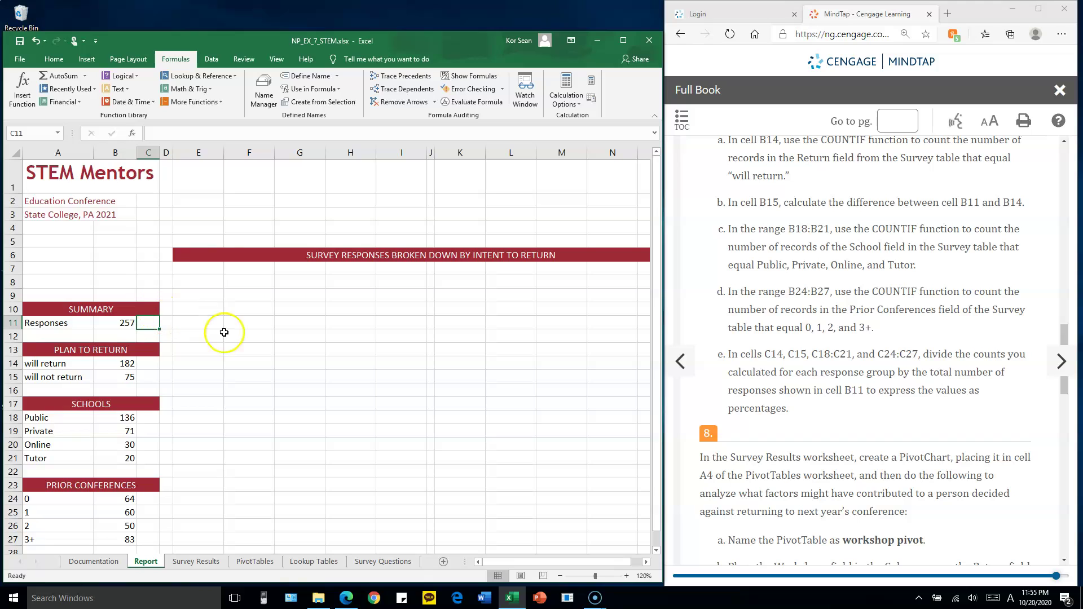
left_click(144, 363)
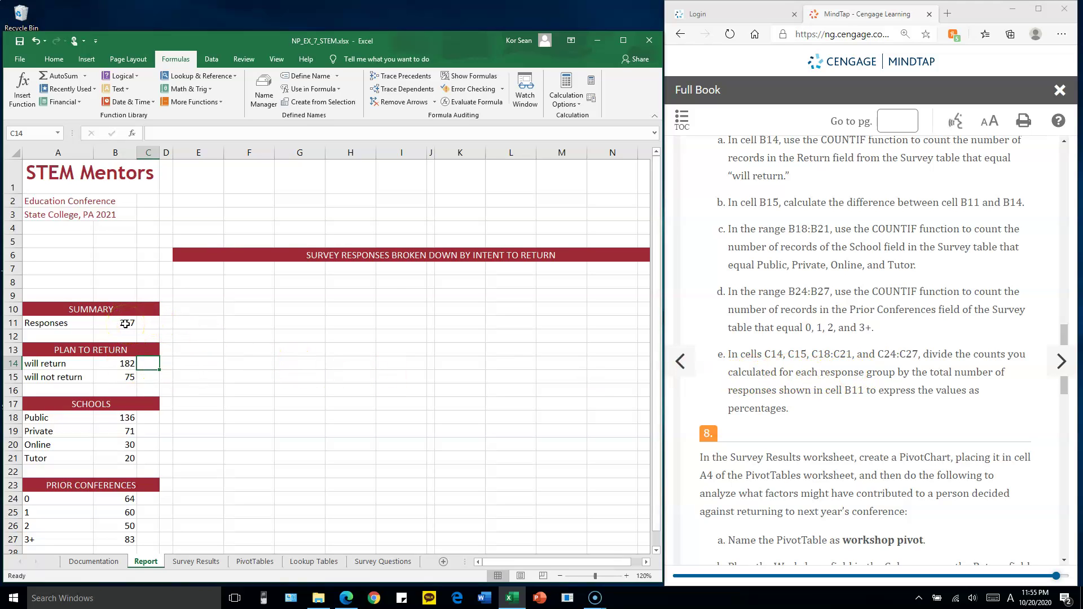
type("=")
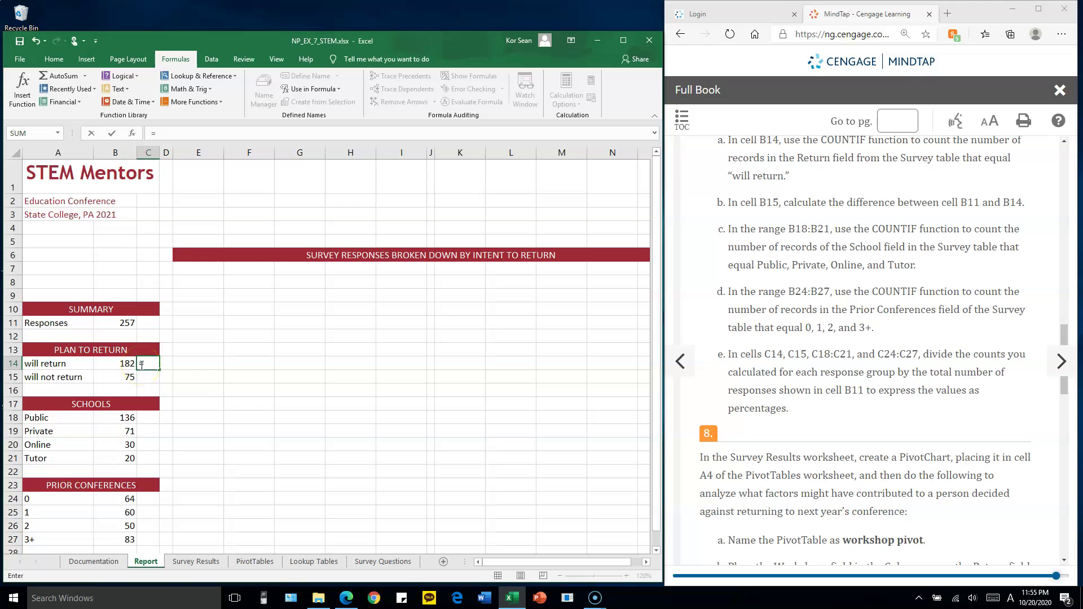
left_click(121, 363)
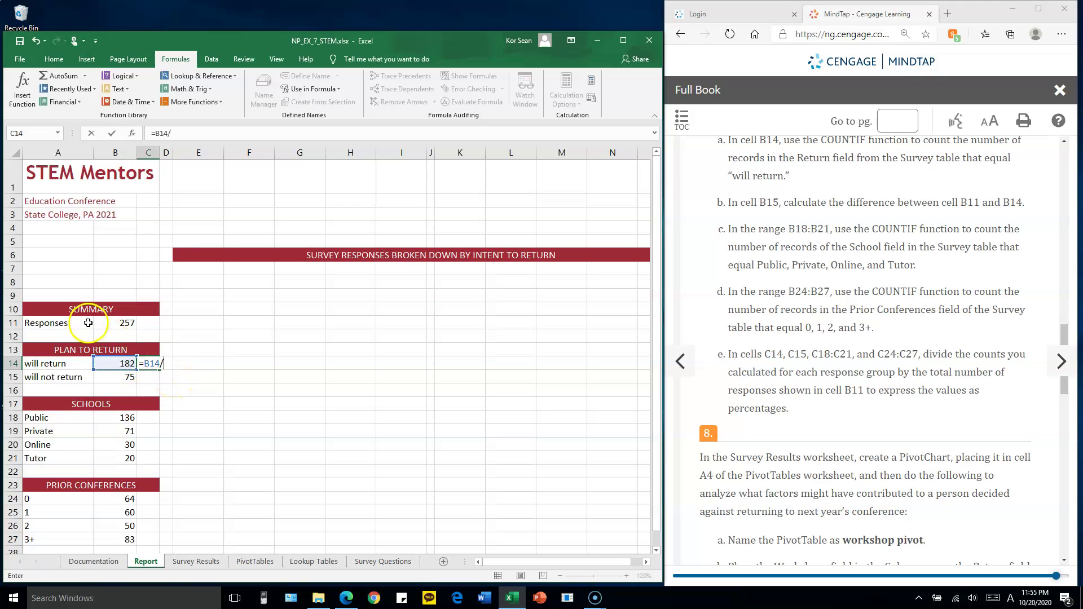
left_click(122, 324)
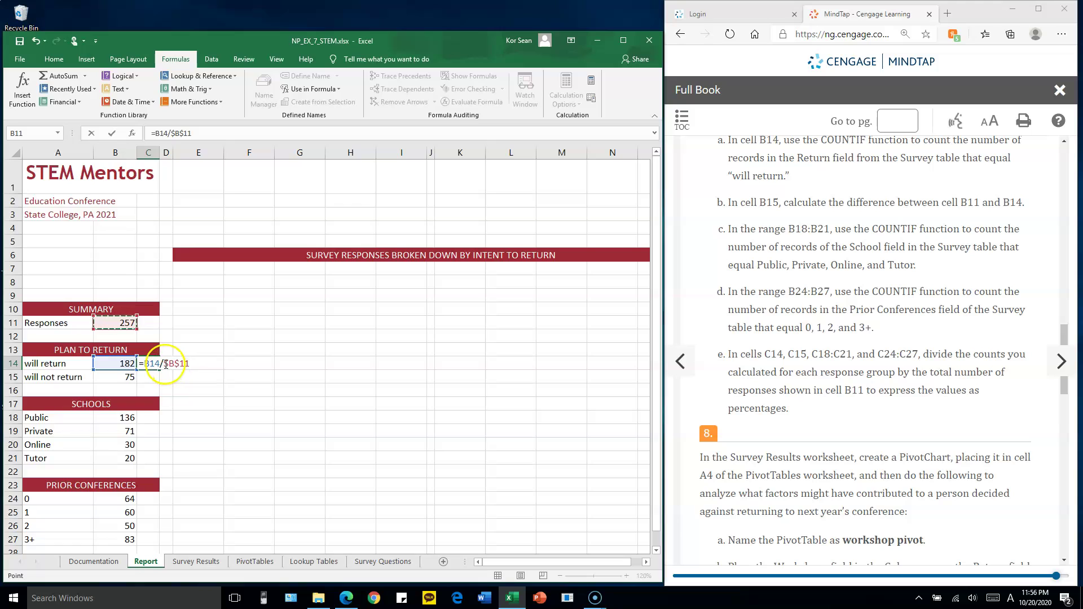
left_click_drag(165, 364, 178, 364)
key("Return")
Copy the C14 percentage formula to C15, C18:C21 and C24:C27
left_click(154, 361)
key("ctrl+c")
left_click(148, 376)
key("ctrl+v")
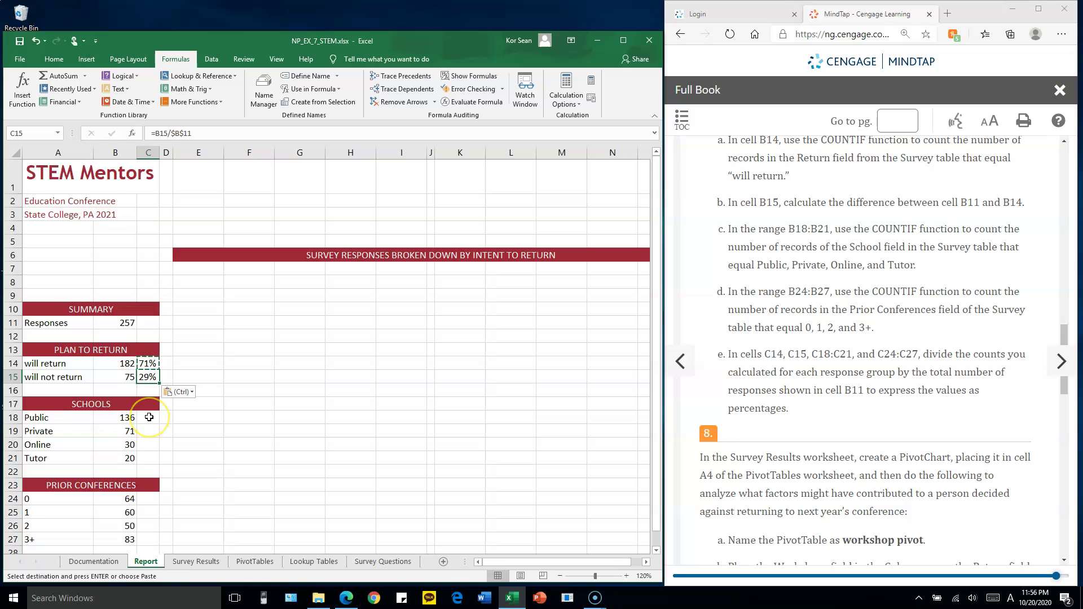
left_click_drag(149, 417, 148, 481)
key("ctrl+v")
scroll(183, 436, "down", 1)
scroll(183, 436, "down", 3)
key("ctrl+v")
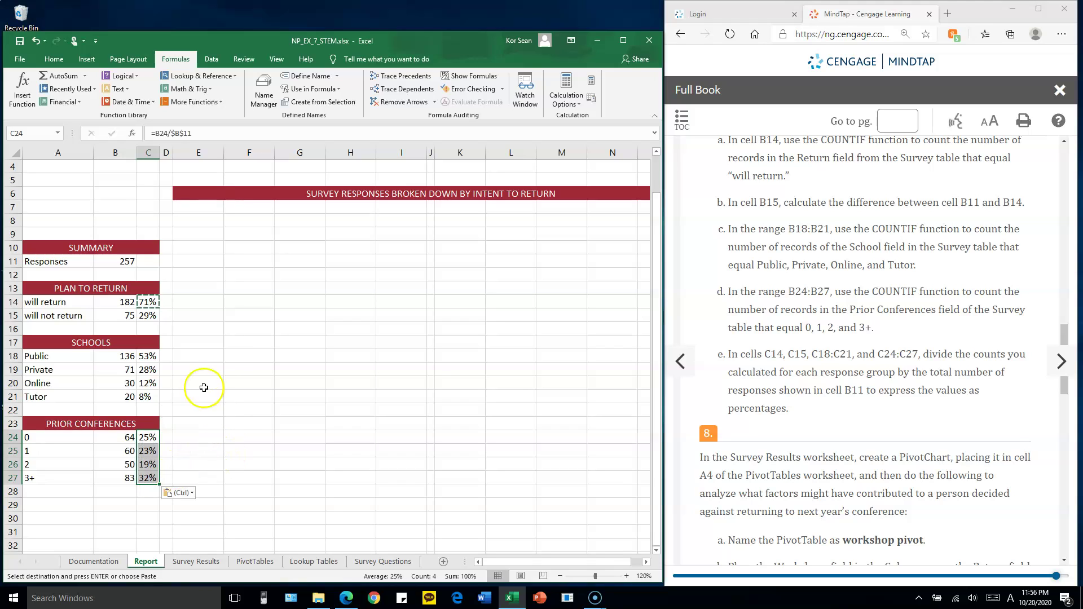
Inspect the cell references in the Plan to Return percentage formulas in C14 and C15
double_click(143, 301)
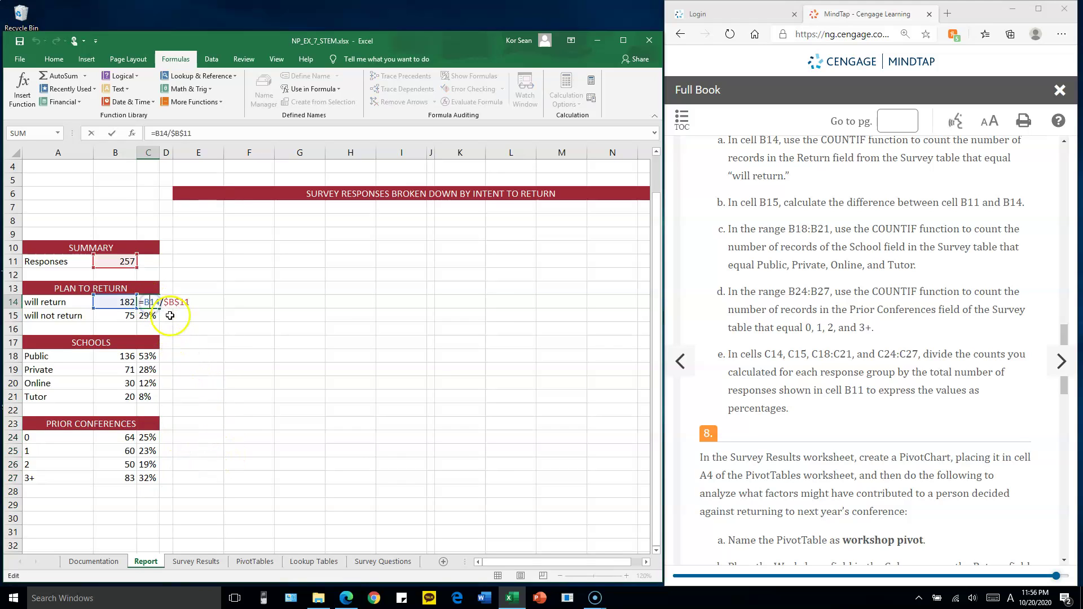
left_click_drag(141, 301, 177, 303)
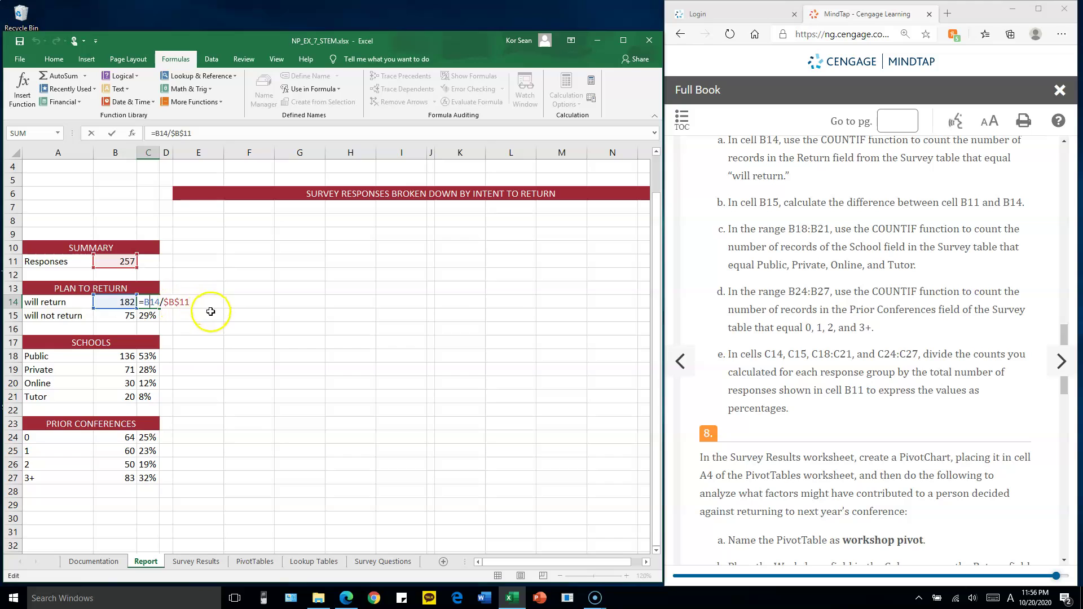
key("Return")
double_click(153, 314)
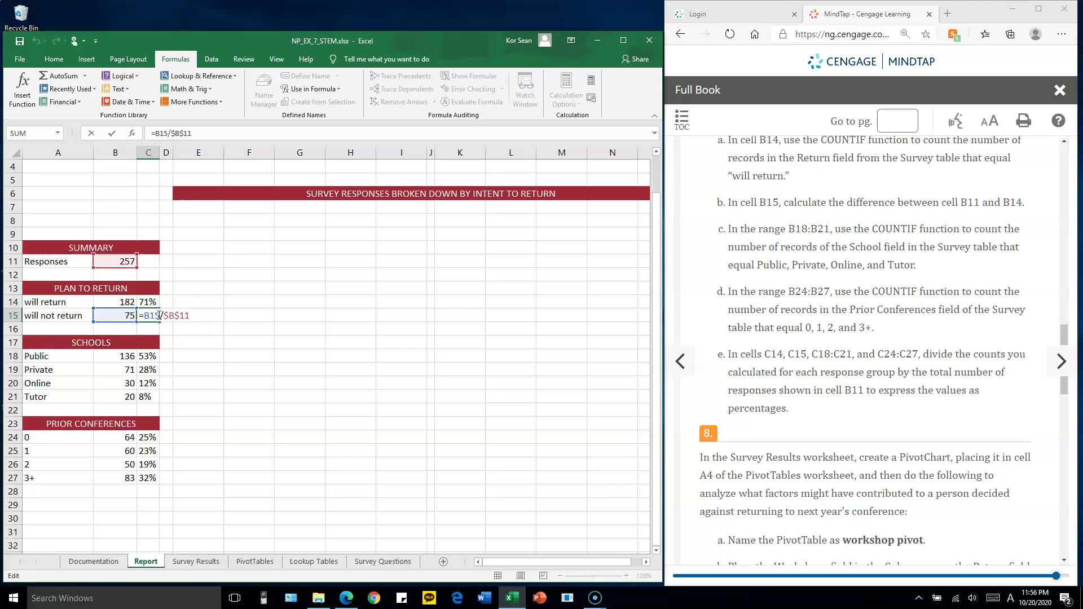
key("Return")
Inspect the cell references in the Schools percentage formulas in C18 through C21
double_click(151, 356)
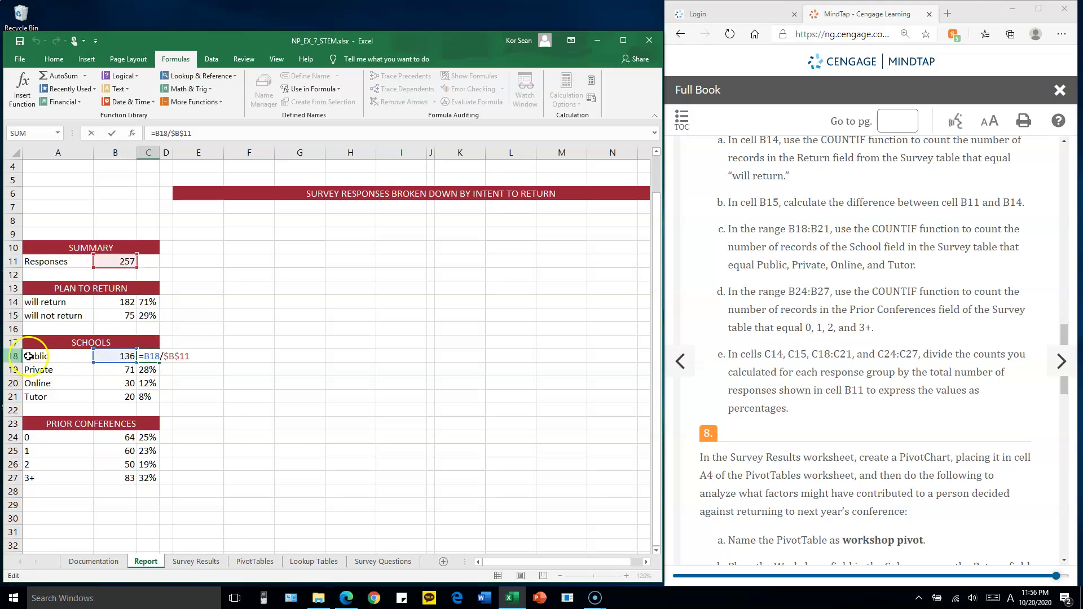
key("Return")
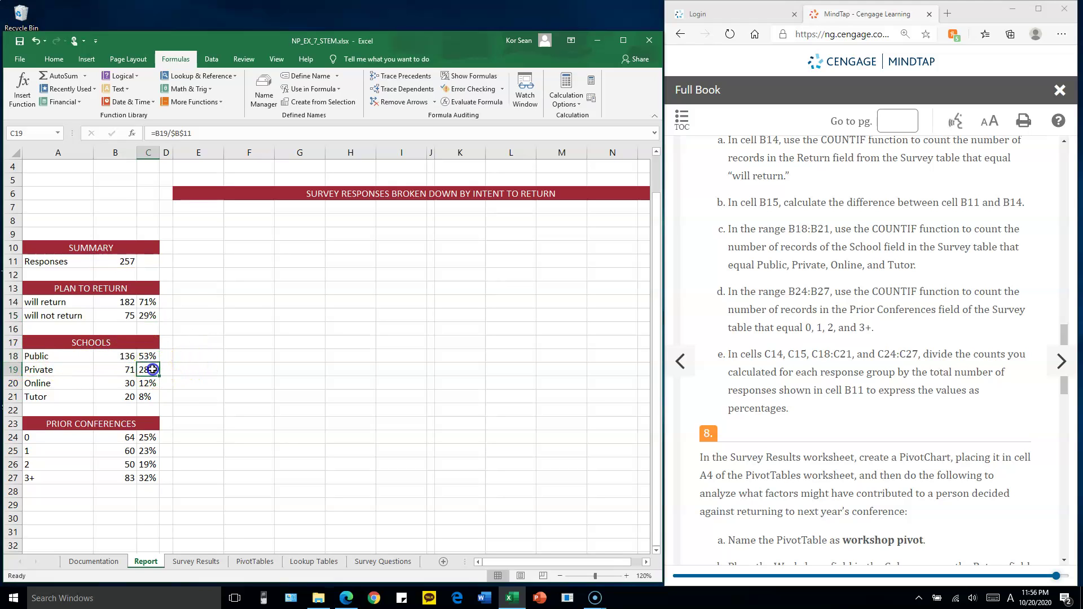
double_click(151, 369)
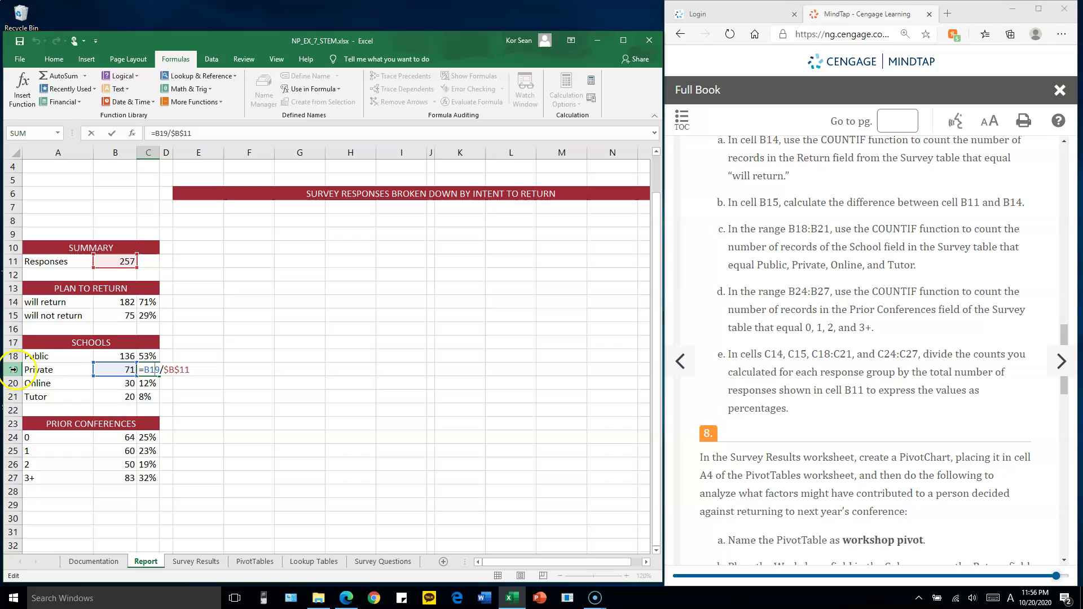
key("Return")
double_click(151, 383)
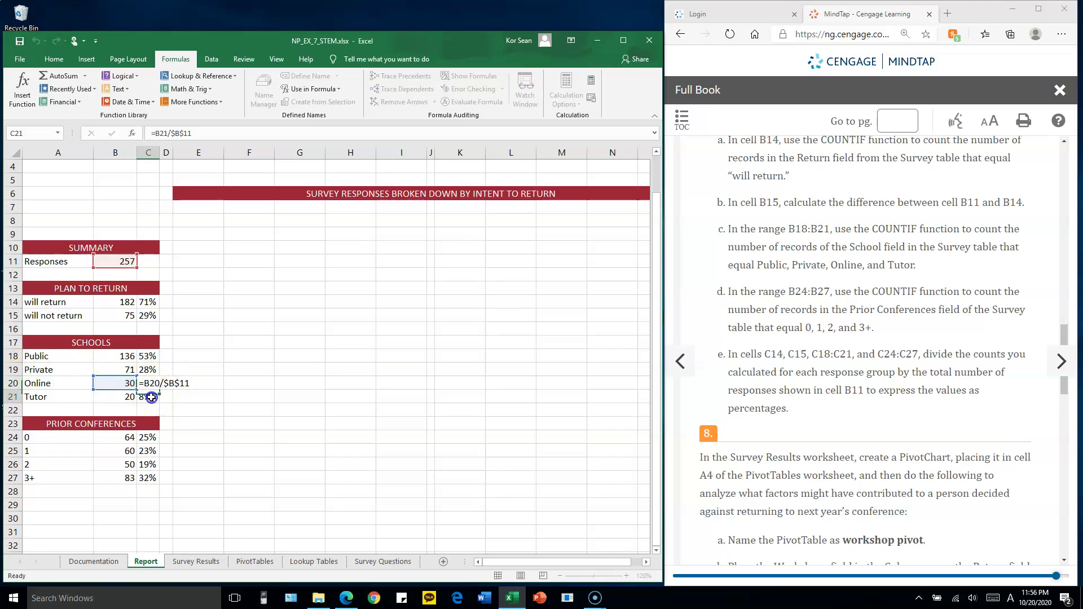
key("Return")
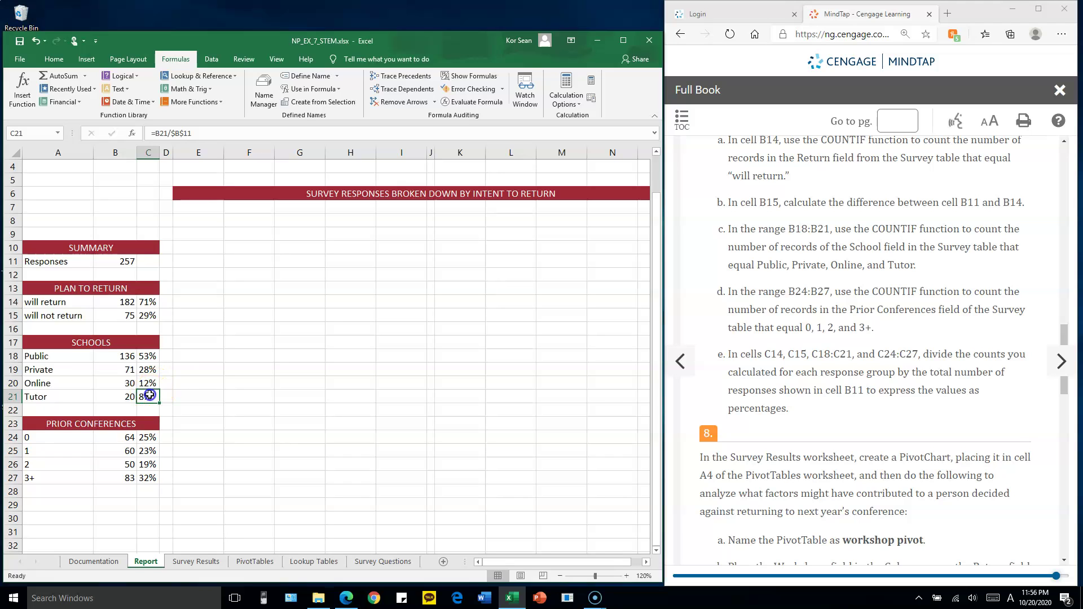
double_click(150, 395)
key("Return")
double_click(152, 383)
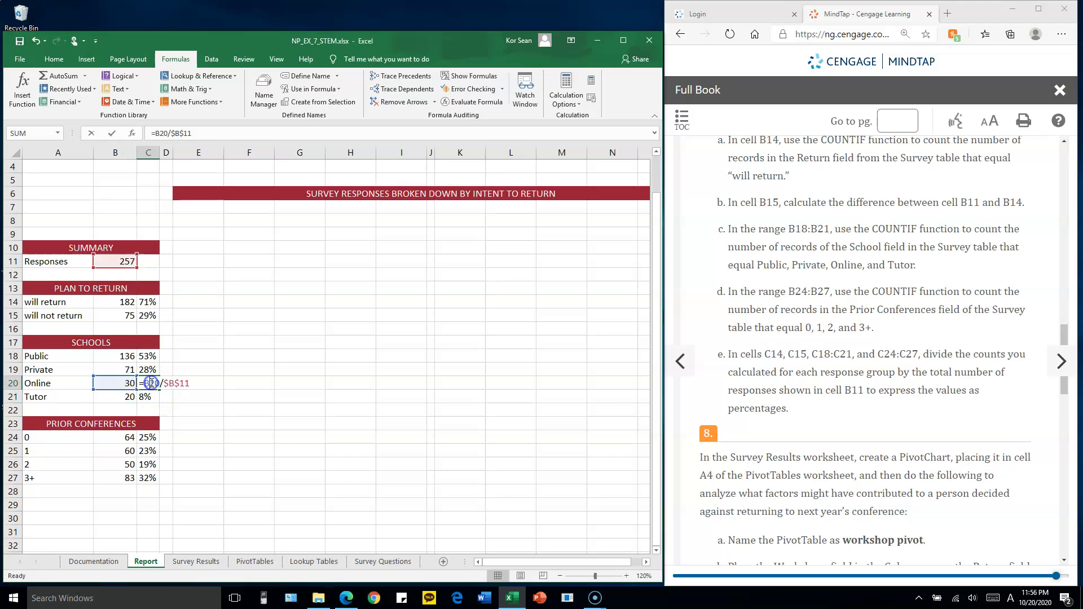
mouse_move(176, 385)
left_mouse_down()
mouse_move(187, 382)
mouse_move(161, 384)
left_mouse_up()
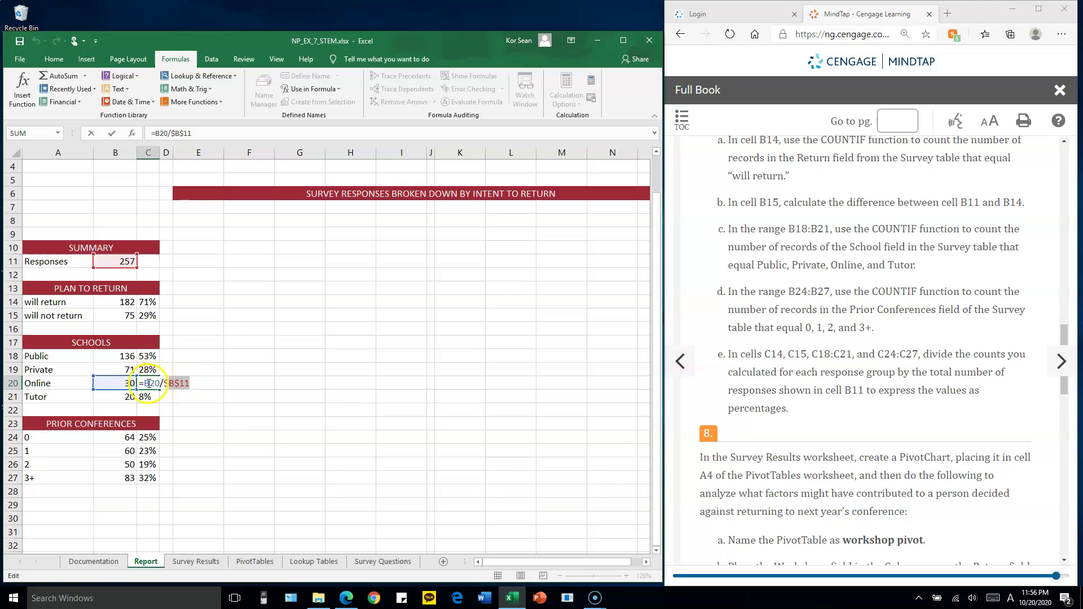
key("Escape")
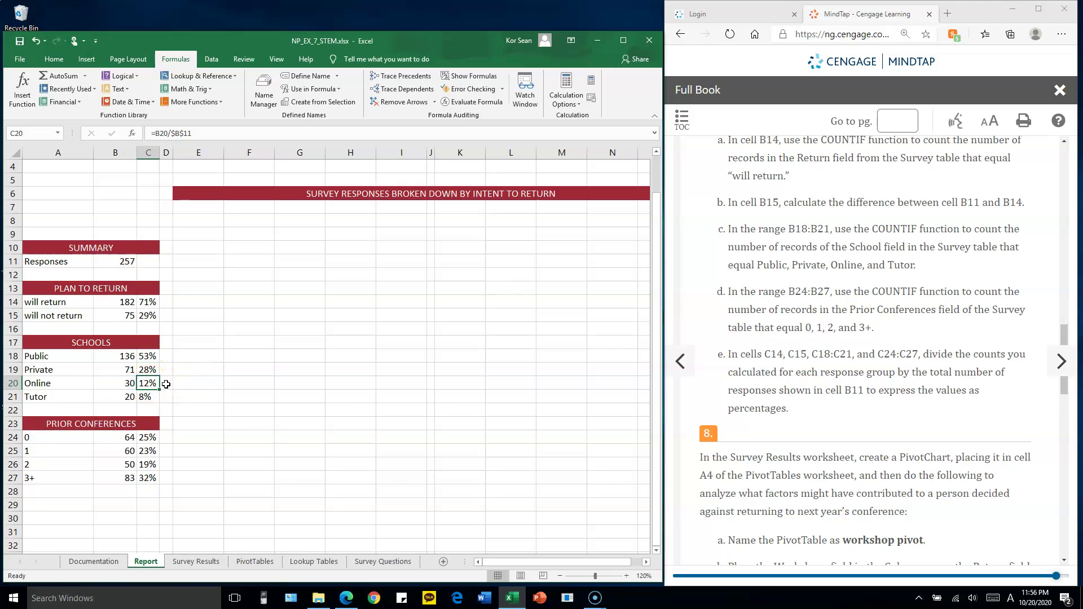
double_click(150, 384)
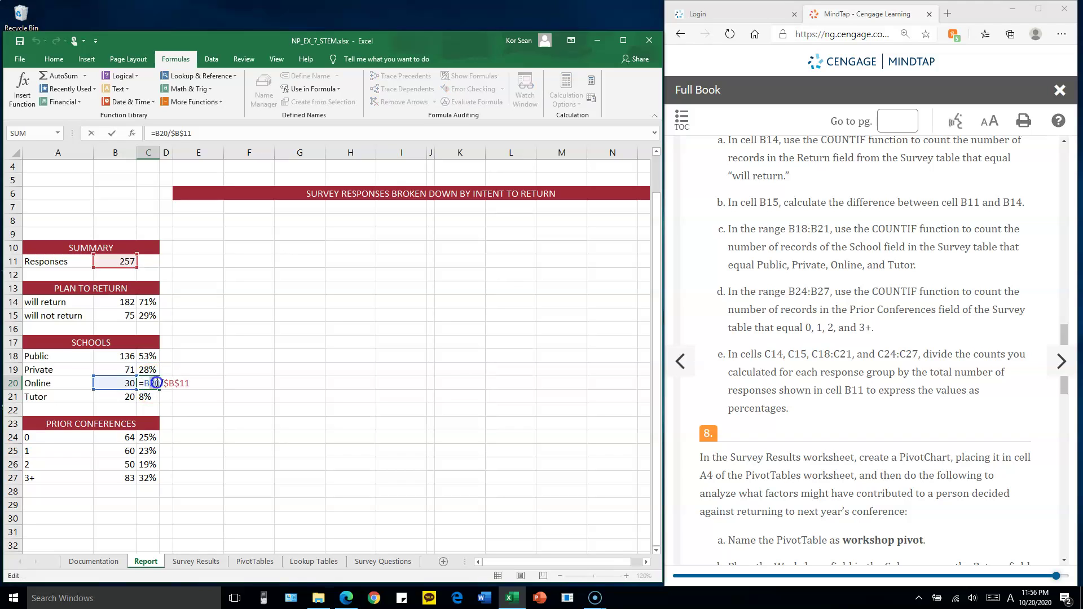
key("Escape")
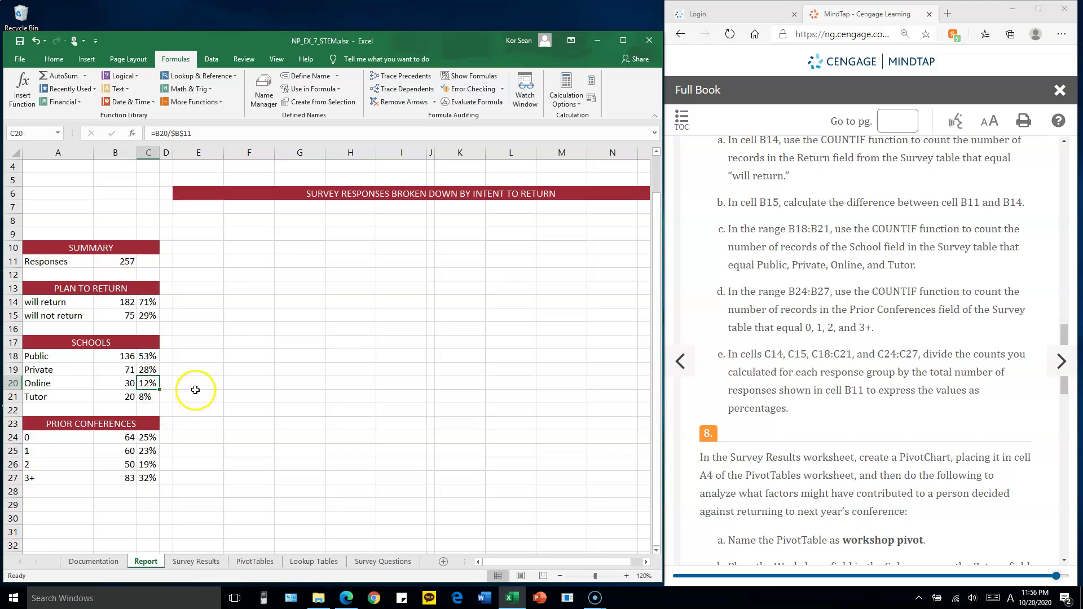
Read assignment step 8 on creating a PivotChart from the Survey Results worksheet in cell A4 of the PivotTables worksheet
left_click(874, 354)
scroll(872, 353, "down", 2)
scroll(873, 352, "down", 1)
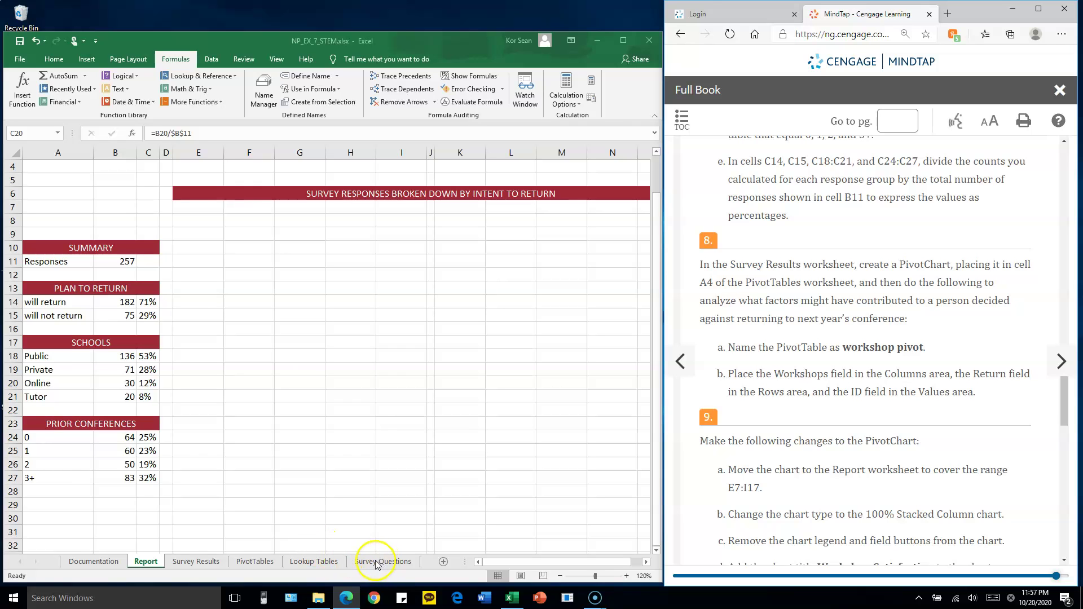
Create a PivotChart from the Survey table on the Survey Results worksheet, placing it in cell A4 of the existing PivotTables worksheet
left_click(198, 562)
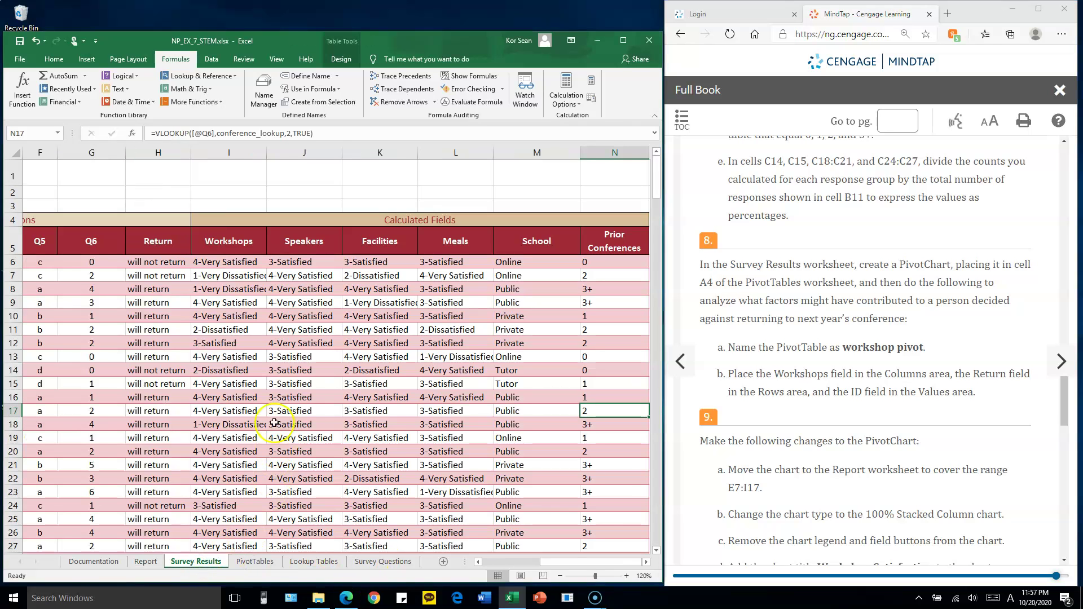
left_click(145, 286)
left_click(344, 316)
left_click(151, 291)
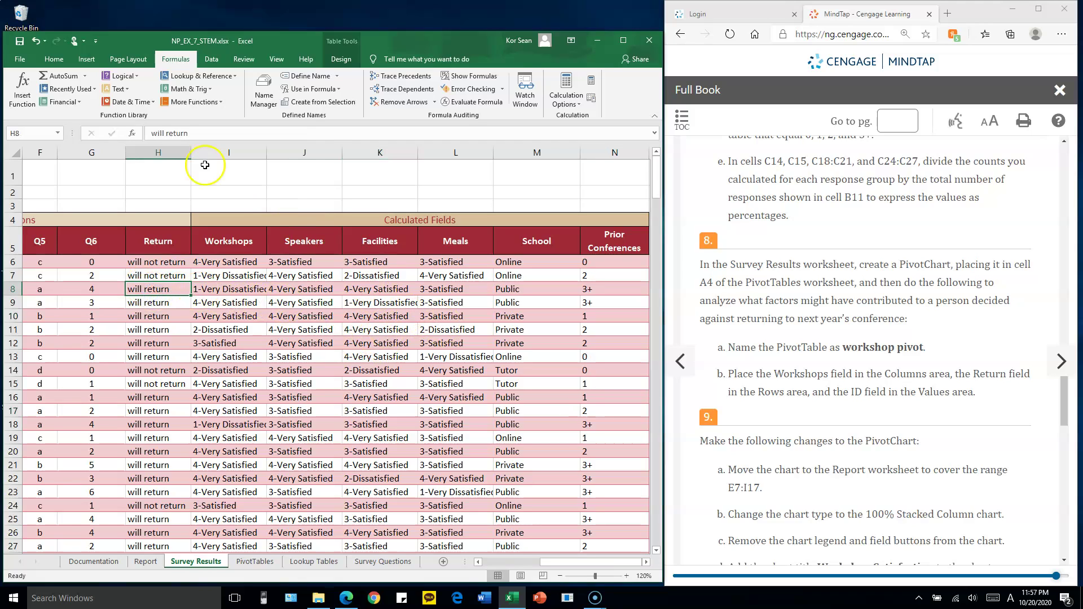
left_click(89, 59)
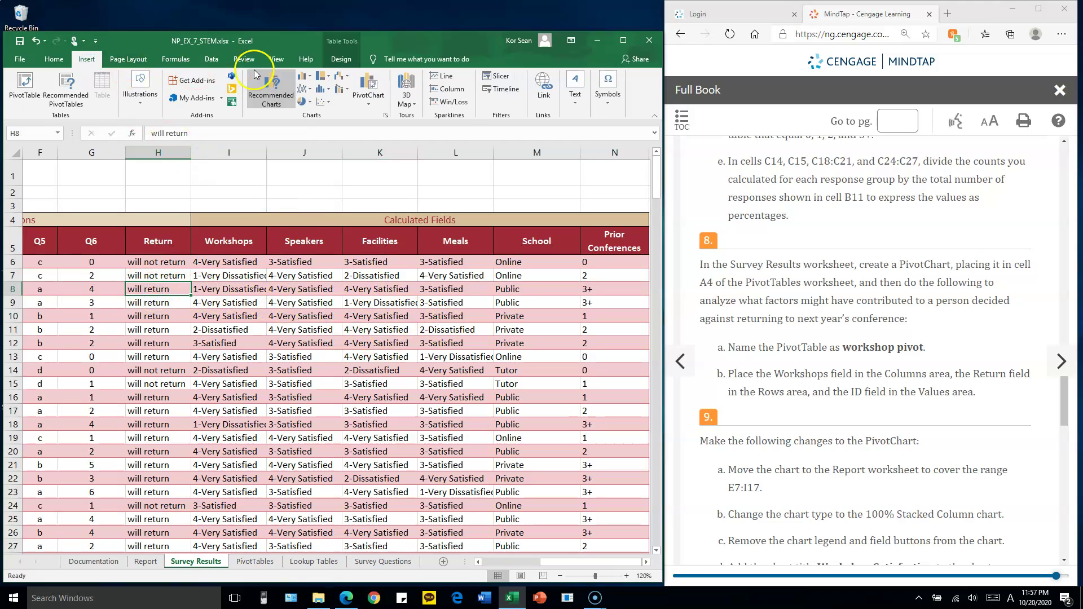
left_click(24, 89)
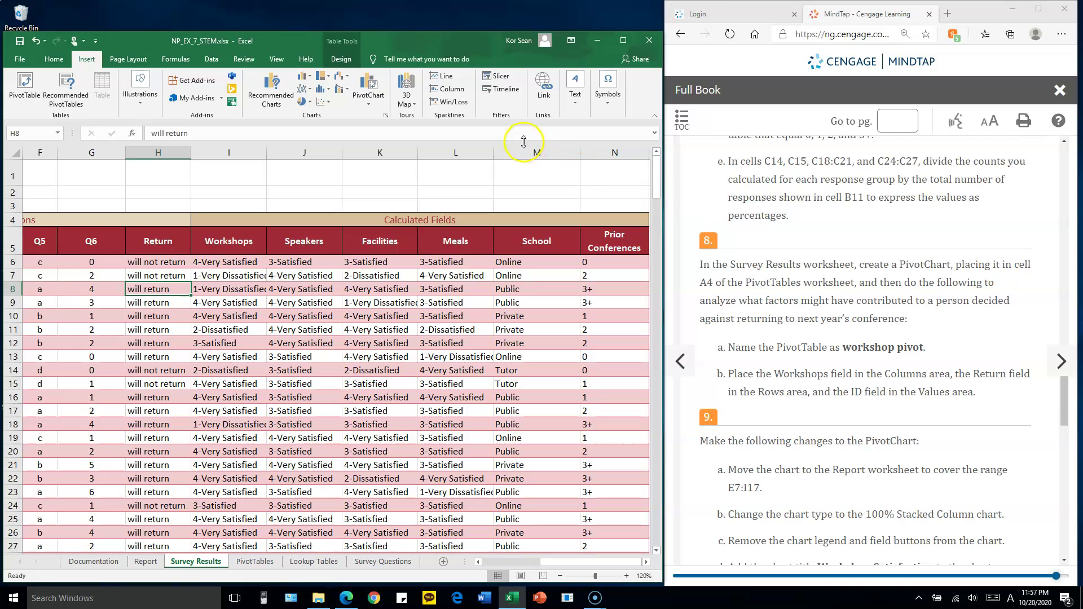
left_click(368, 85)
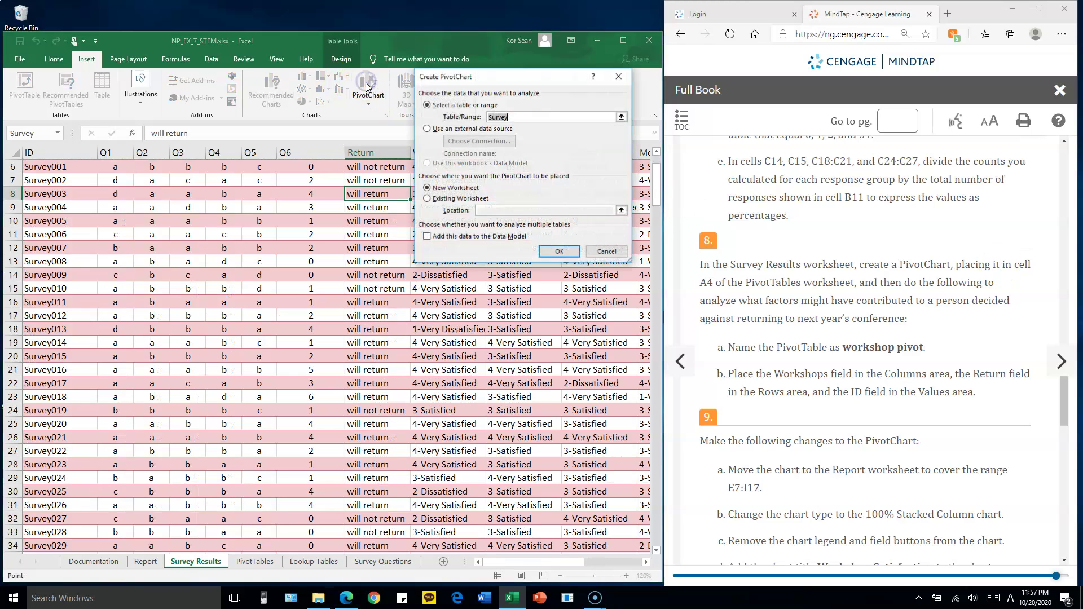
left_click(460, 199)
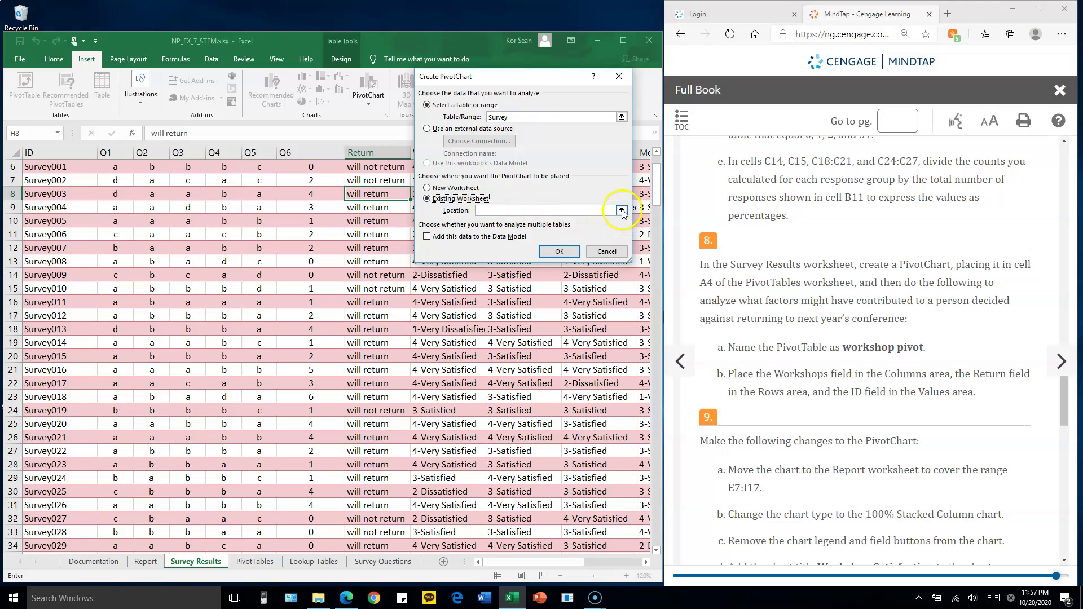
left_click(622, 211)
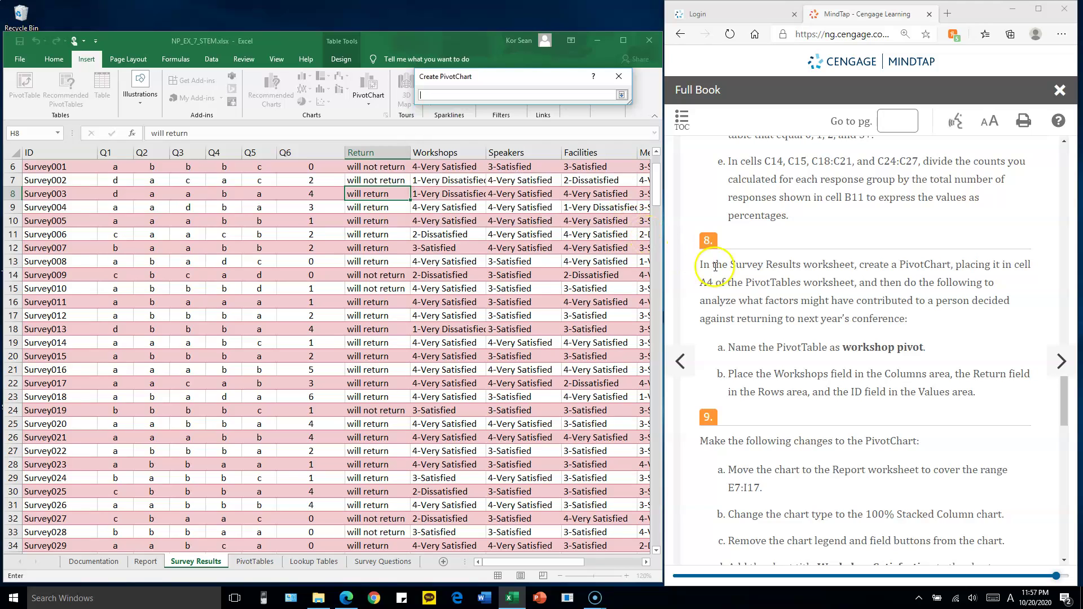
left_click(261, 566)
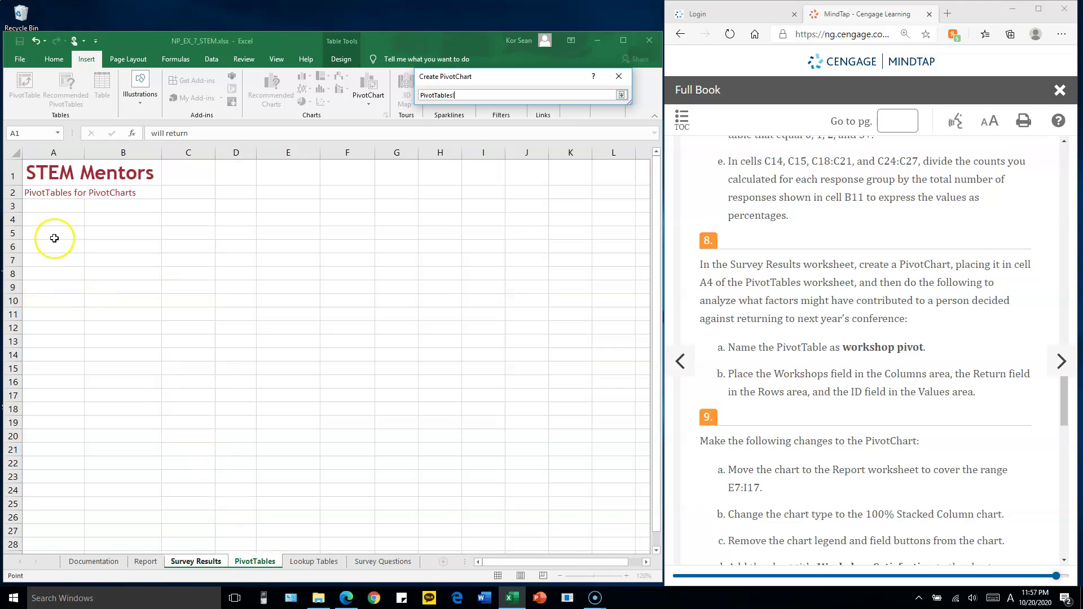
left_click(55, 219)
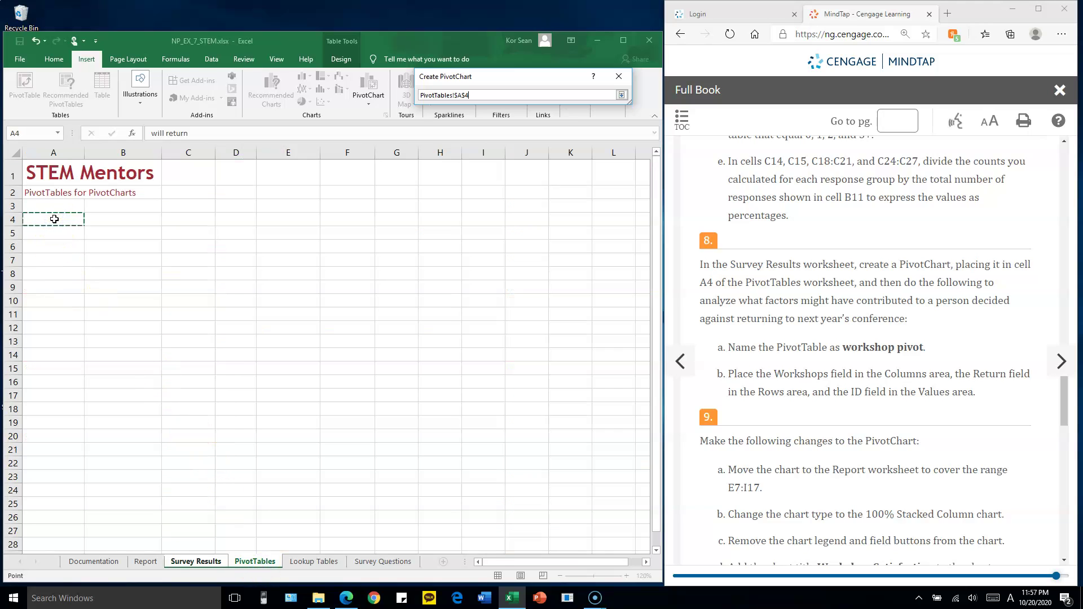
left_click(621, 95)
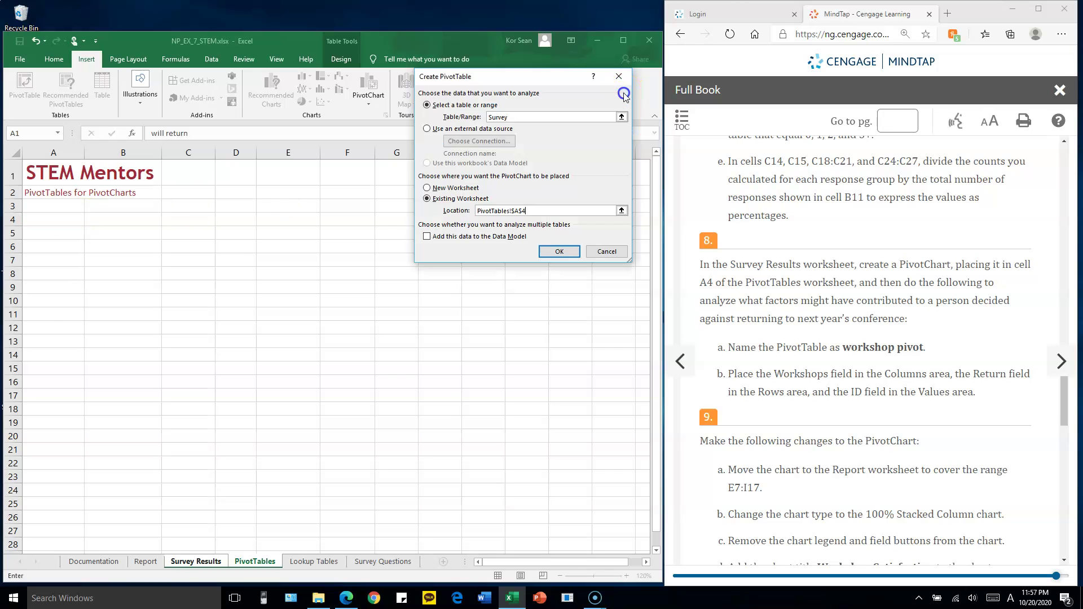
left_click(558, 251)
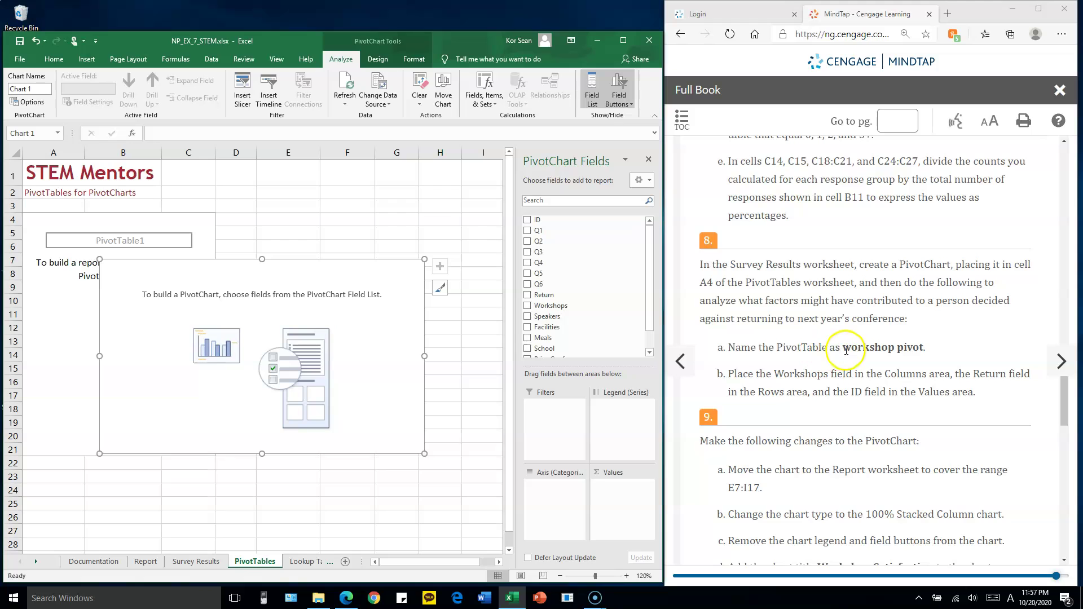
Name the new PivotTable on the PivotTables worksheet "workshop pivot"
left_click(34, 224)
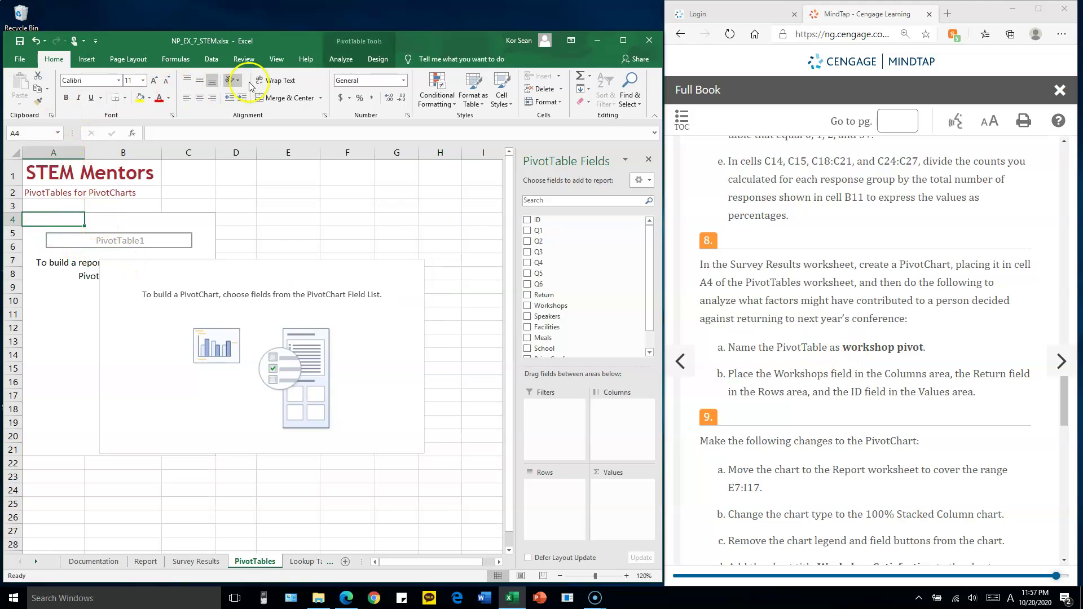
left_click(343, 59)
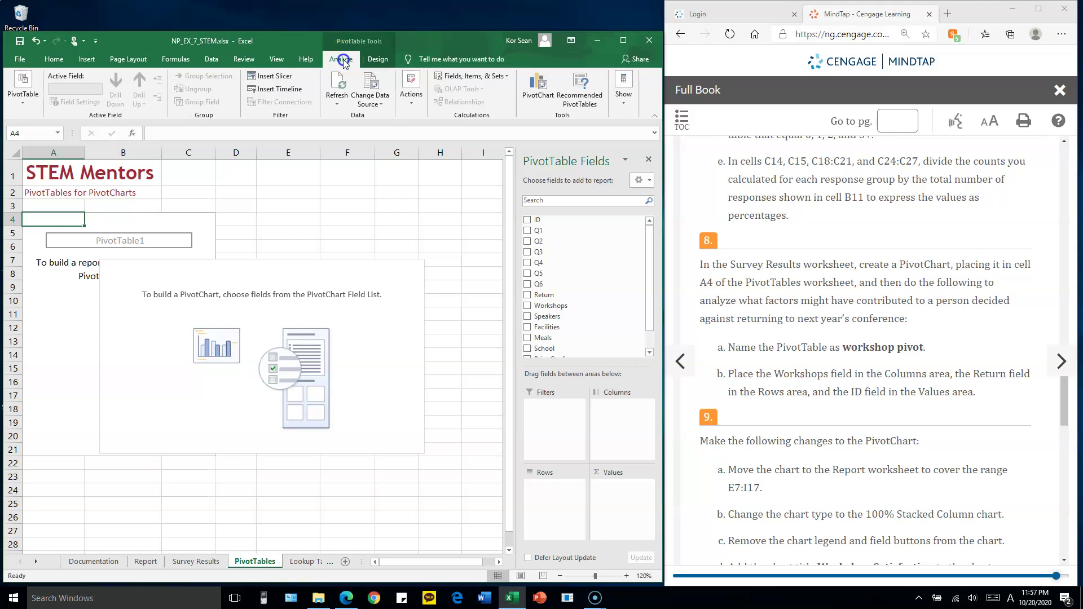
left_click(24, 96)
left_click(31, 141)
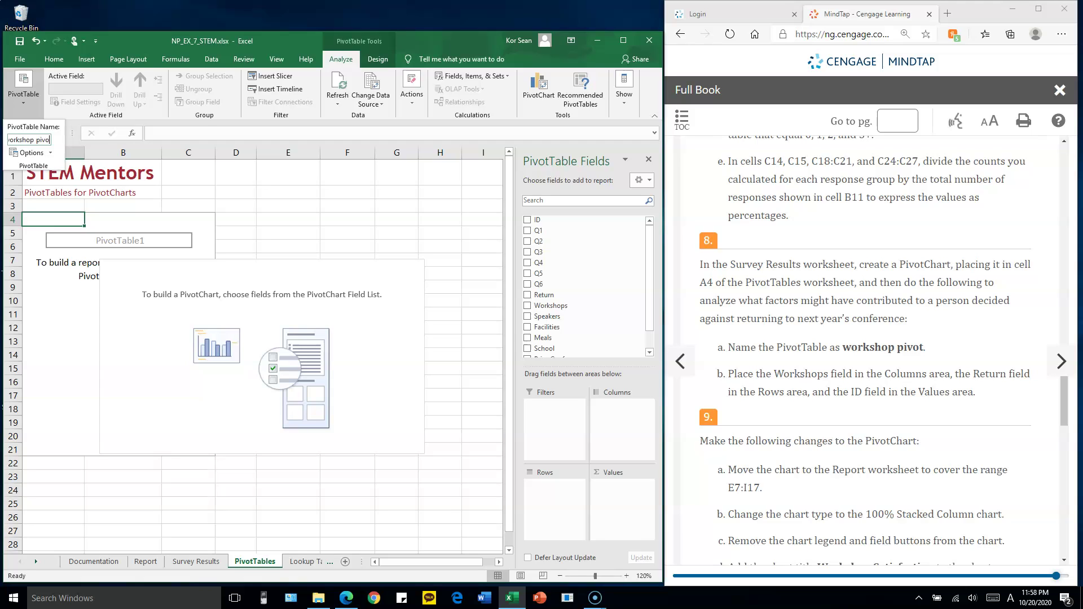
key("Return")
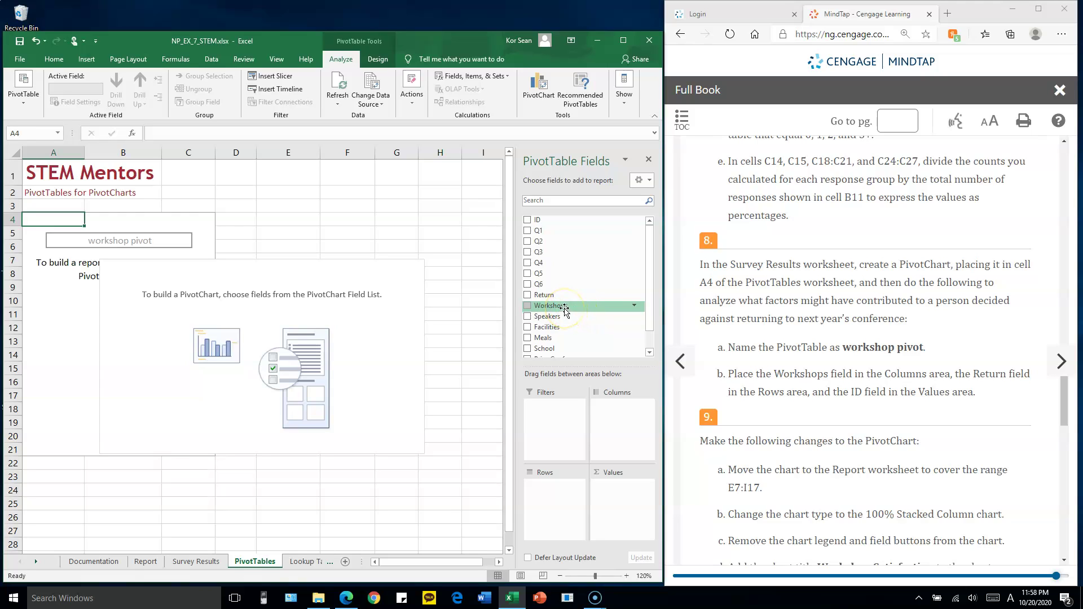
Place Workshops in the Columns area, Return in Rows and ID in Values, and move the chart below the PivotTable
left_click_drag(564, 308, 579, 433)
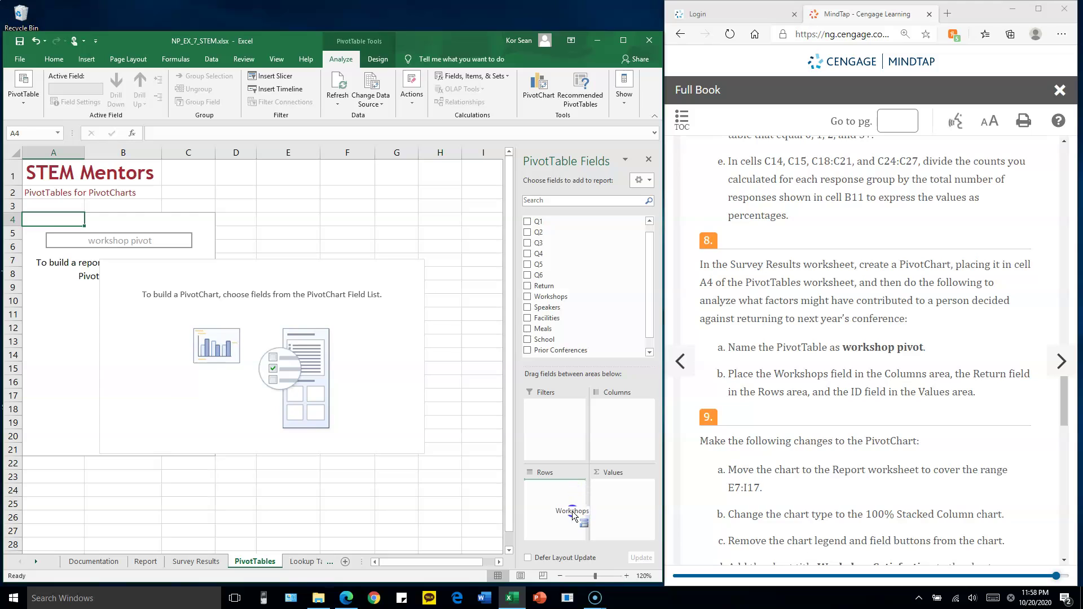
left_click_drag(572, 511, 623, 421)
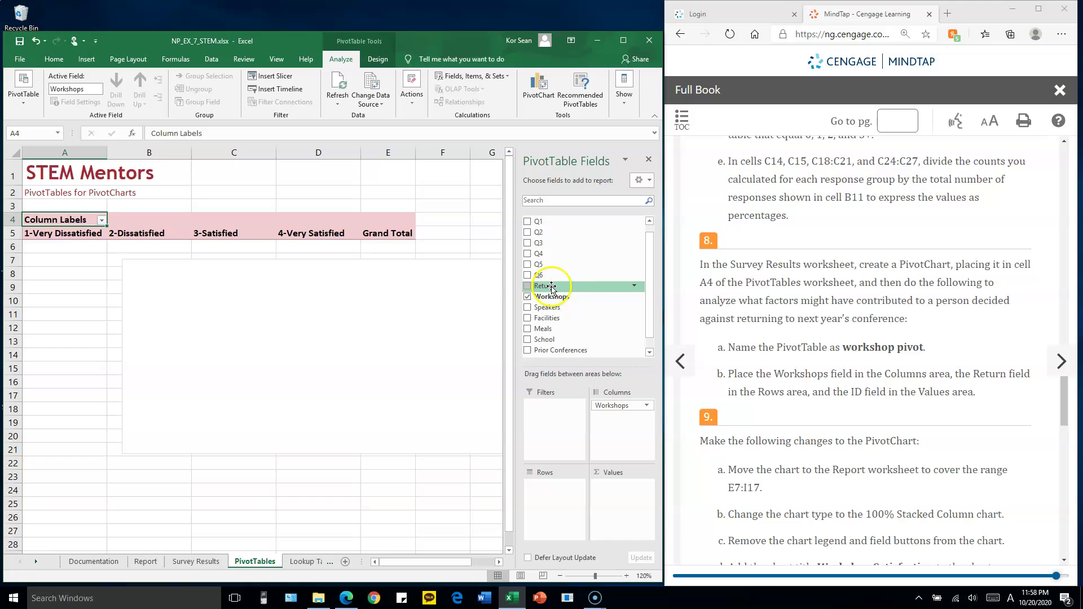
left_click_drag(551, 288, 565, 498)
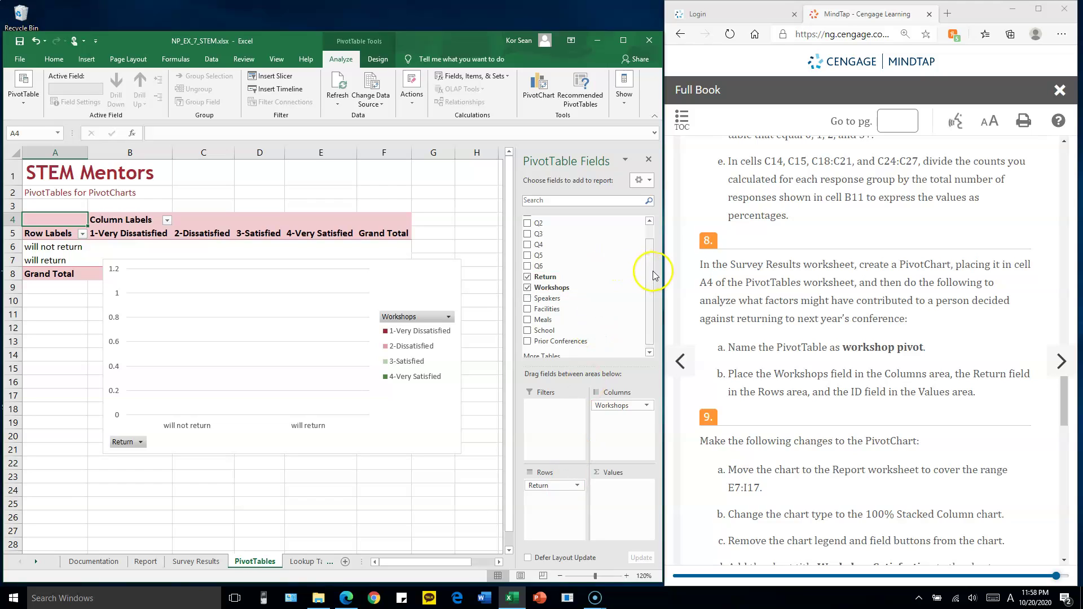
left_click(653, 222)
left_click_drag(589, 220, 613, 494)
left_click_drag(446, 266, 453, 320)
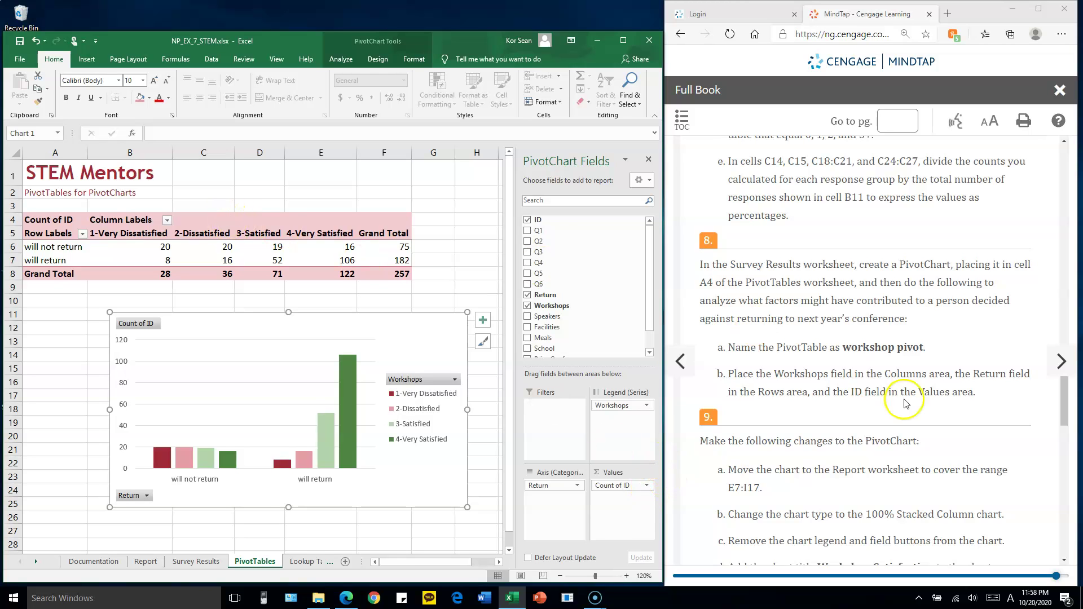
Move the PivotChart to the Report worksheet as an embedded object
scroll(863, 386, "down", 5)
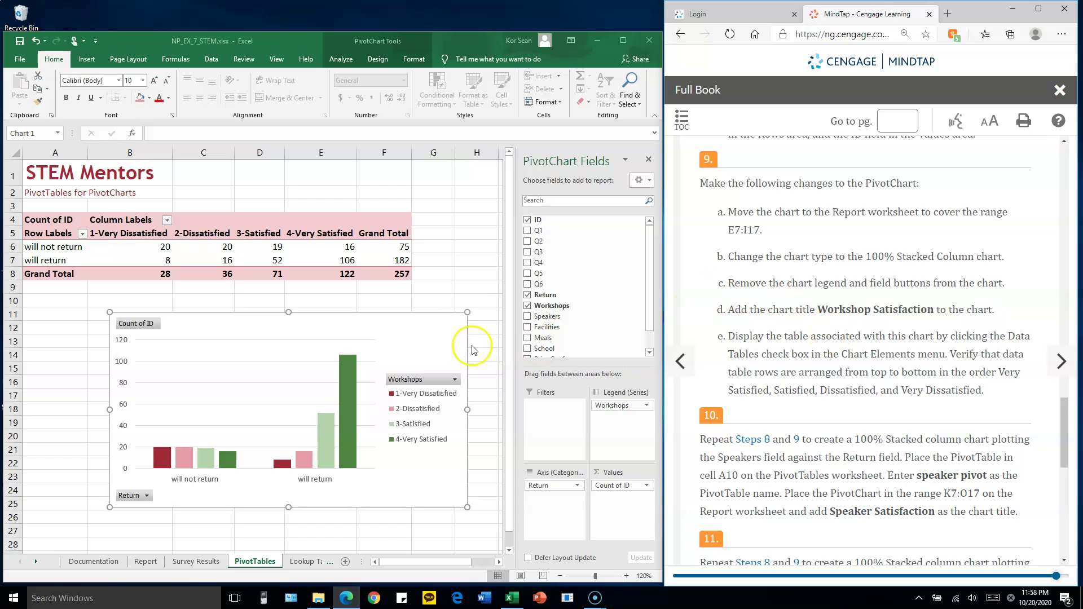
left_click(451, 321)
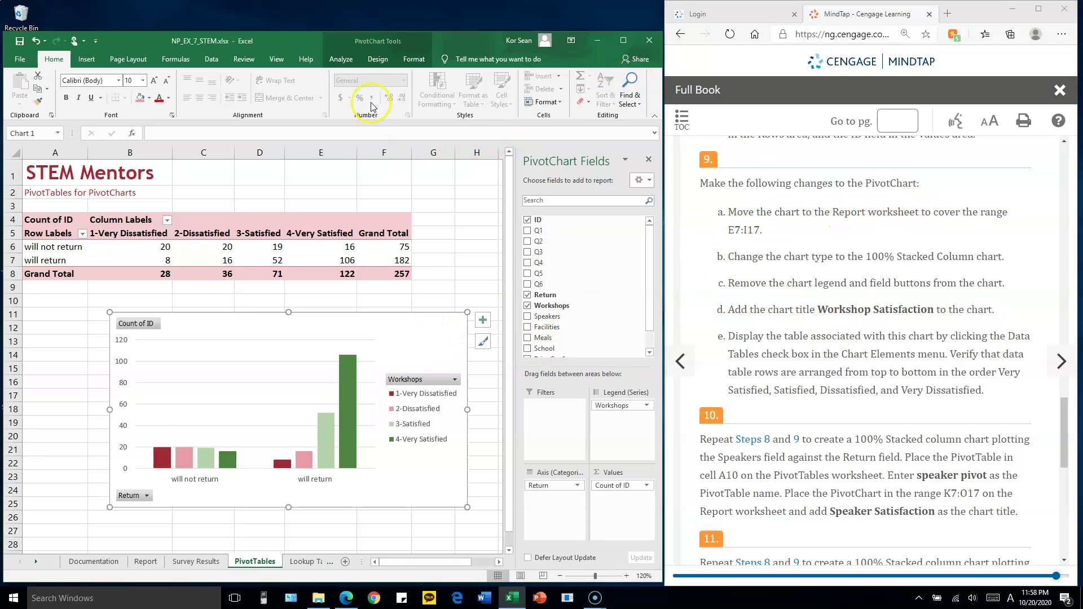
left_click(378, 59)
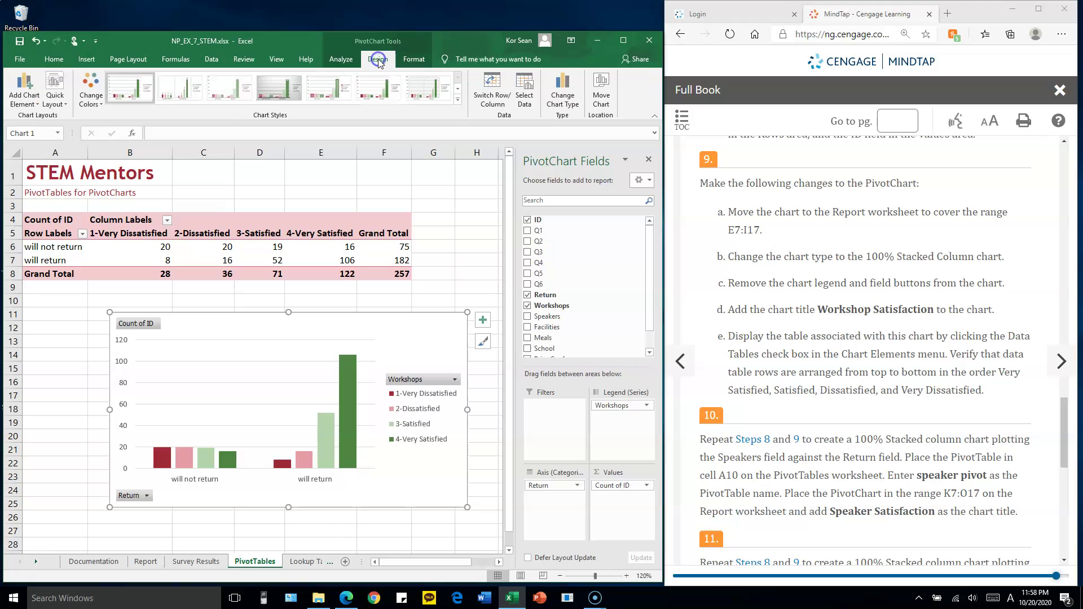
left_click(601, 89)
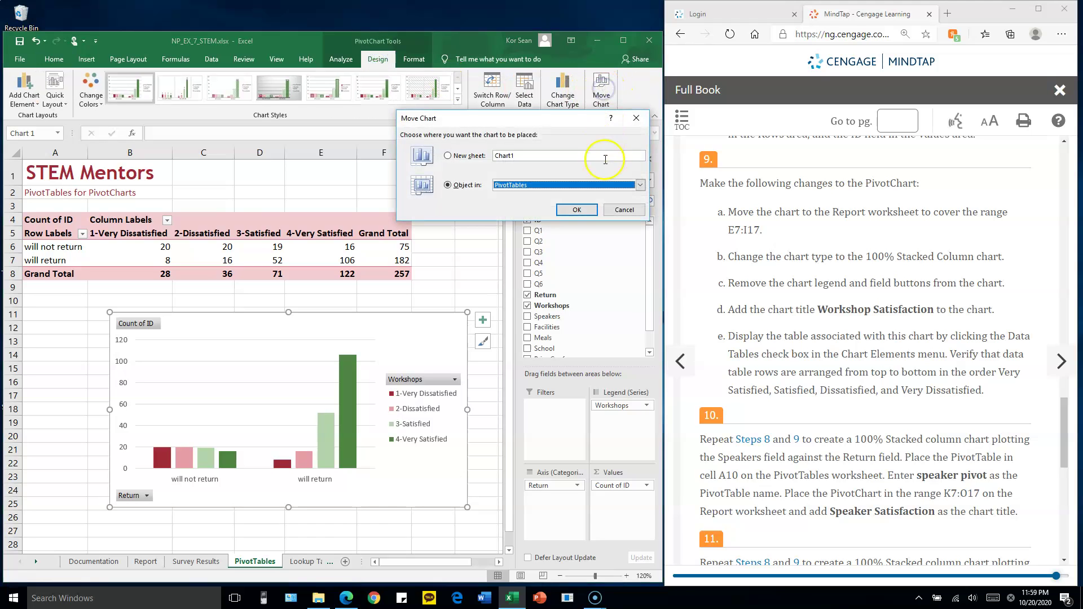
left_click(641, 185)
left_click(586, 203)
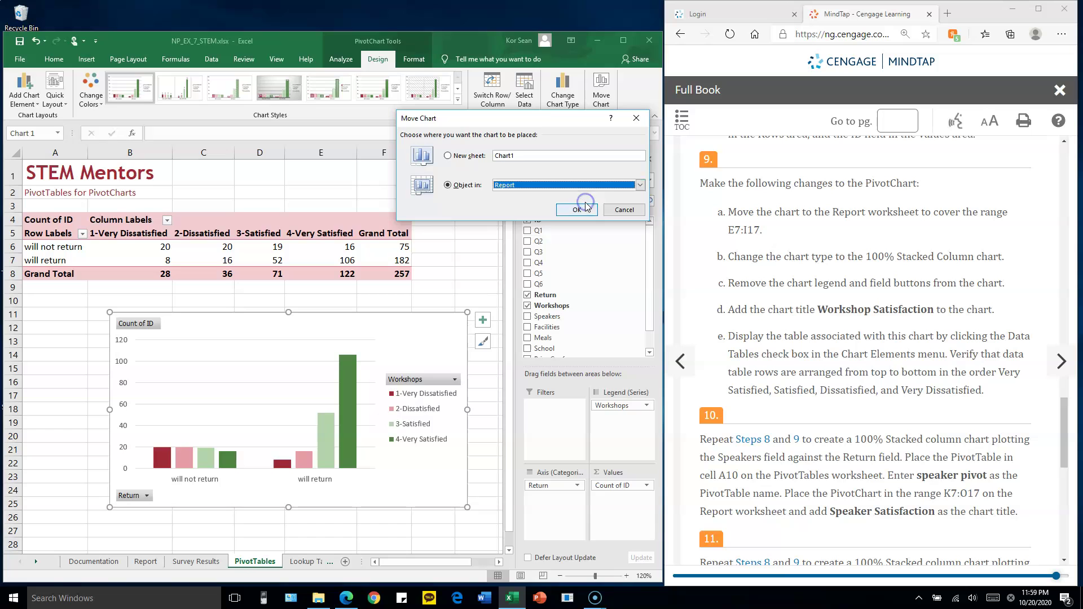
left_click(577, 210)
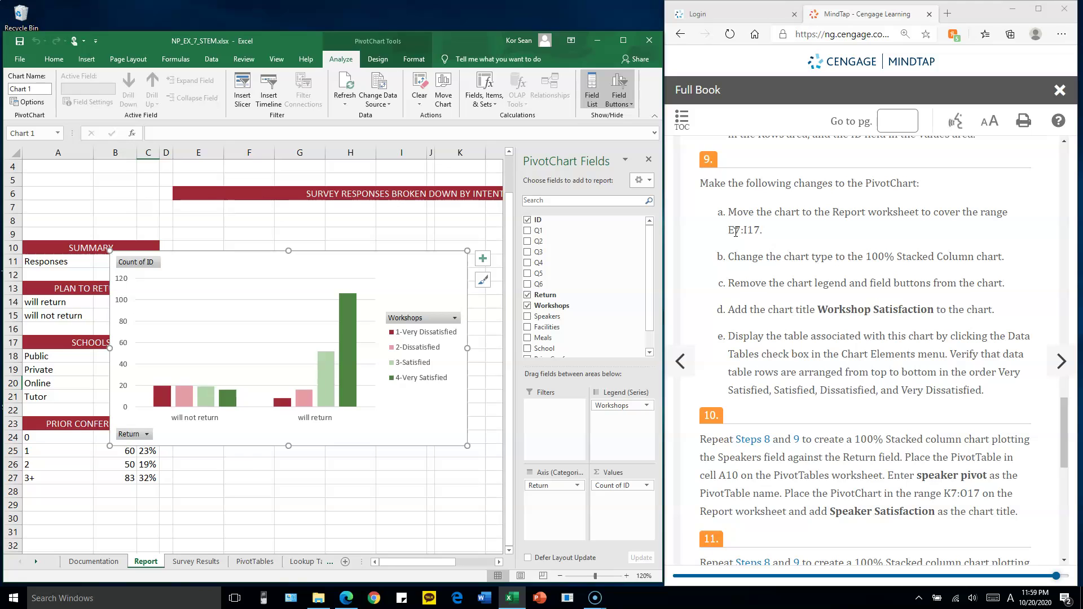
Position and resize the PivotChart on the Report worksheet to cover the range E7:I17, closing the field list
left_click_drag(384, 263, 449, 213)
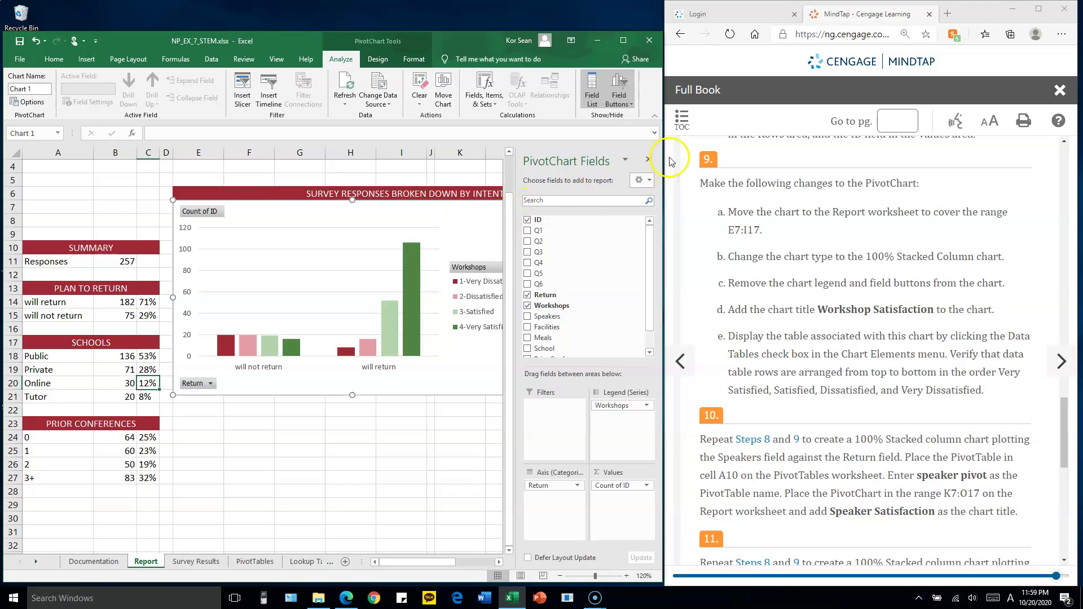
left_click(647, 160)
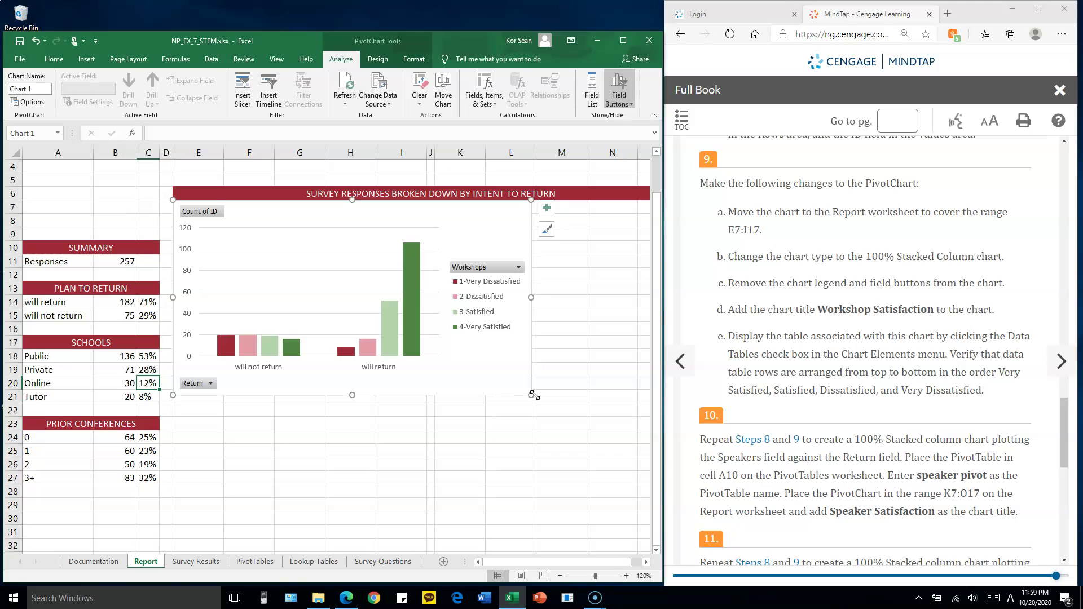
left_click_drag(535, 395, 428, 349)
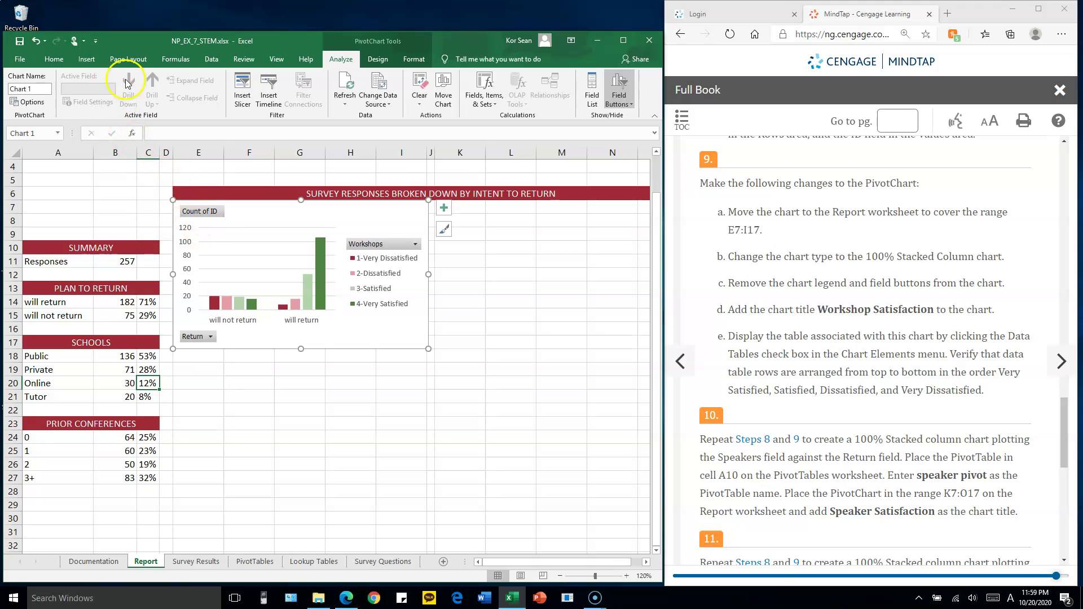
Remove the legend from the PivotChart and hide all of its field buttons
left_click(377, 60)
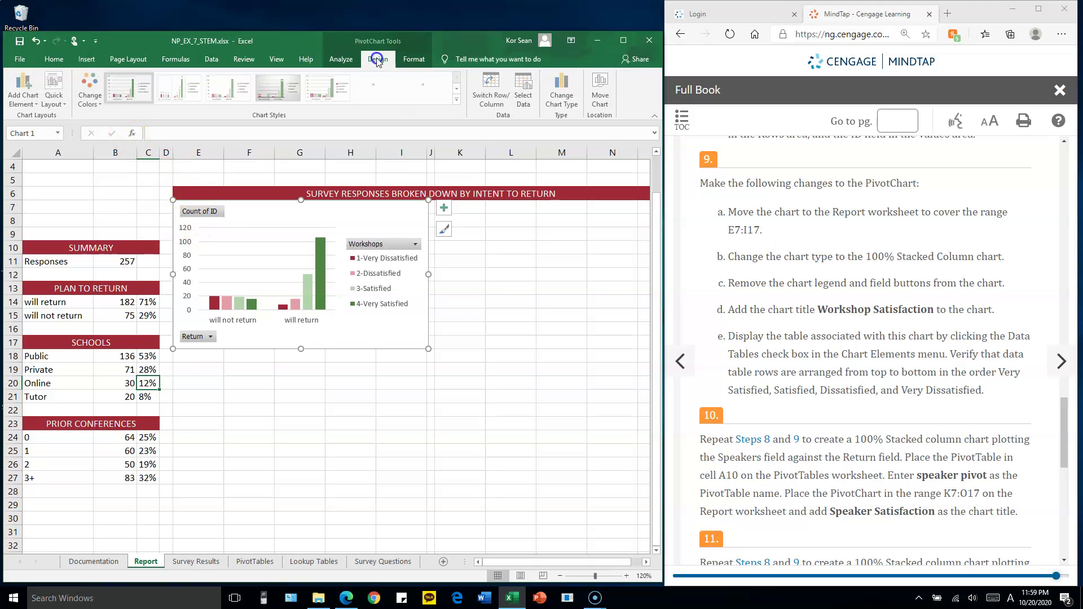
left_click(21, 103)
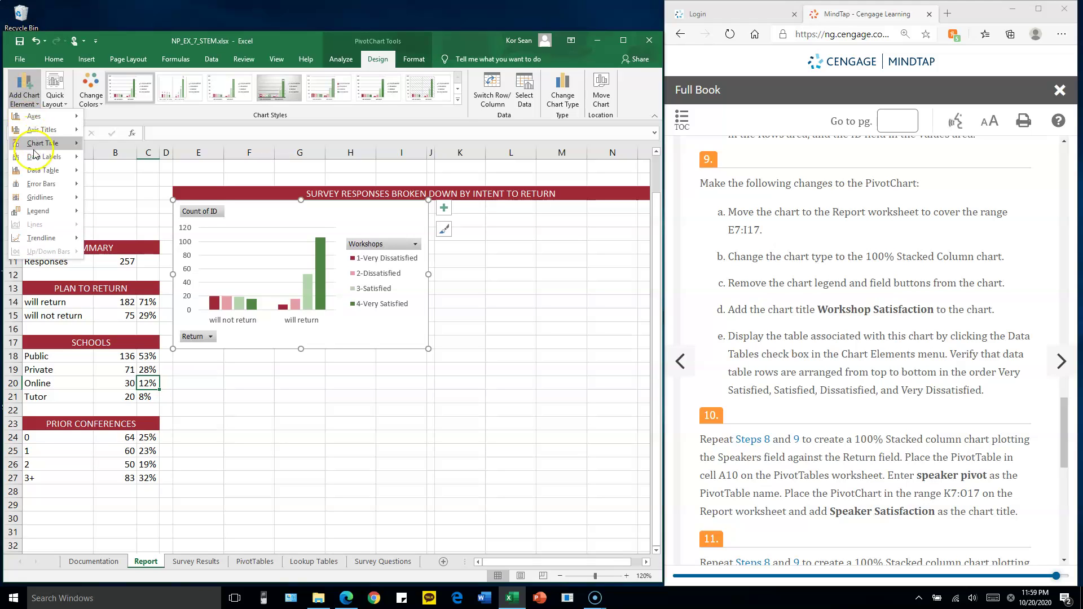
mouse_move(48, 213)
left_click(141, 217)
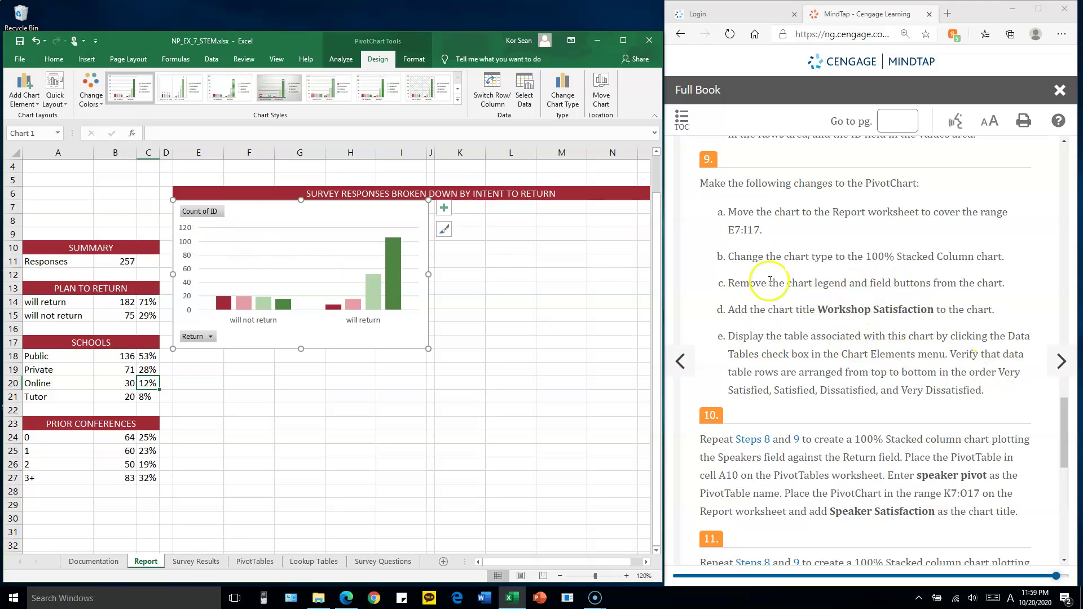
right_click(208, 215)
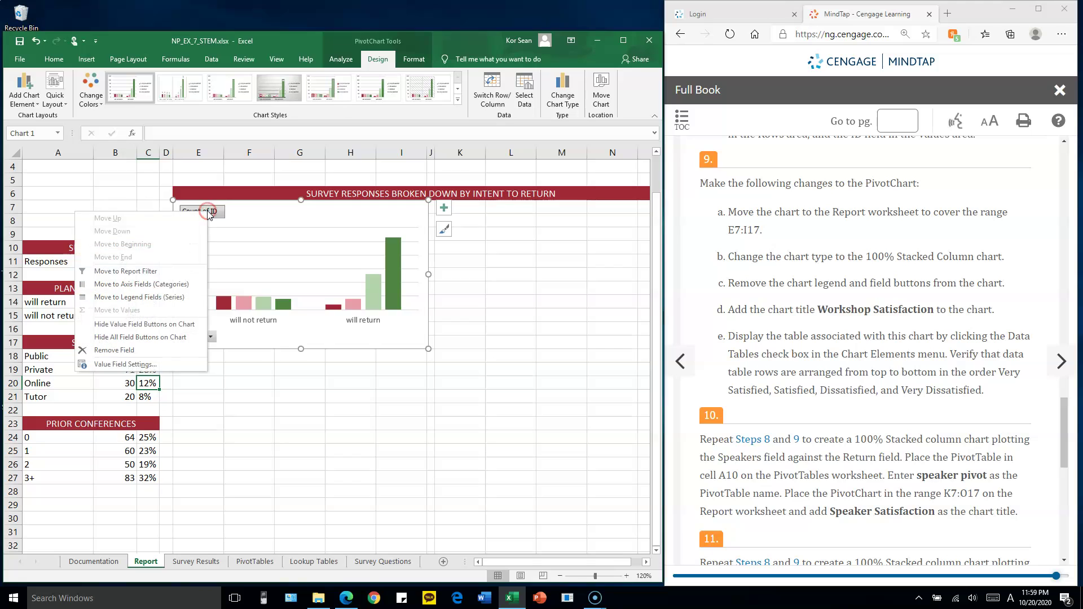
left_click(161, 338)
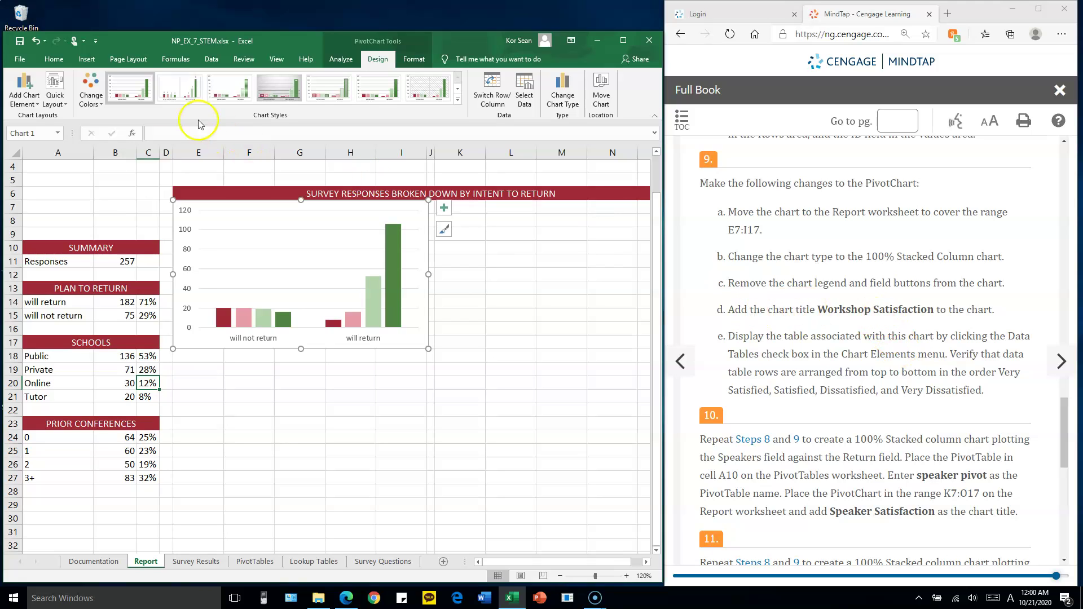
Add a chart title above the PivotChart's plot area reading "Workshop Satisfaction"
left_click(23, 104)
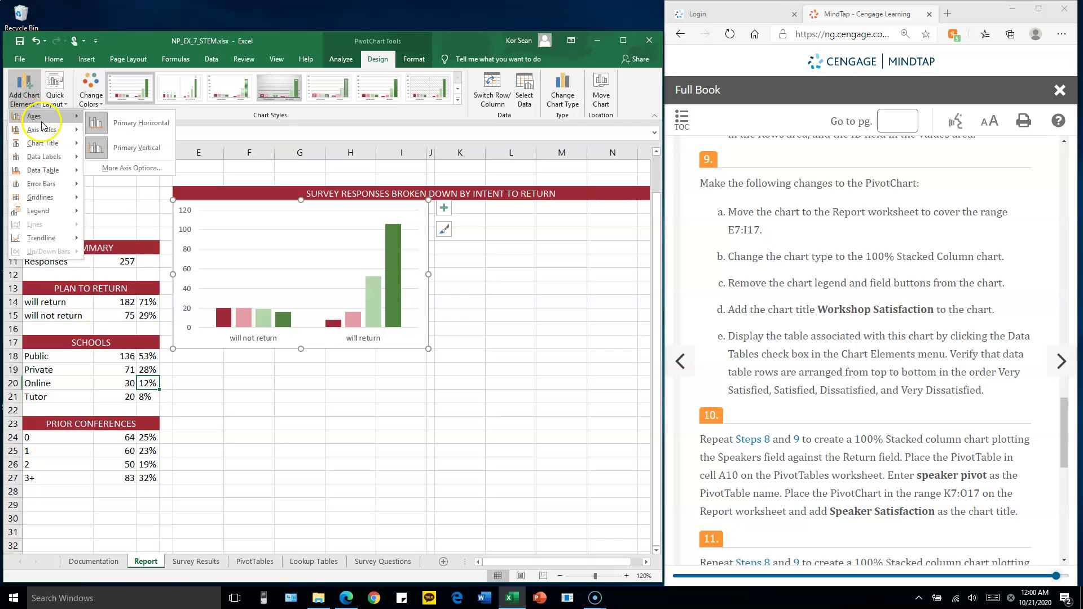
mouse_move(56, 144)
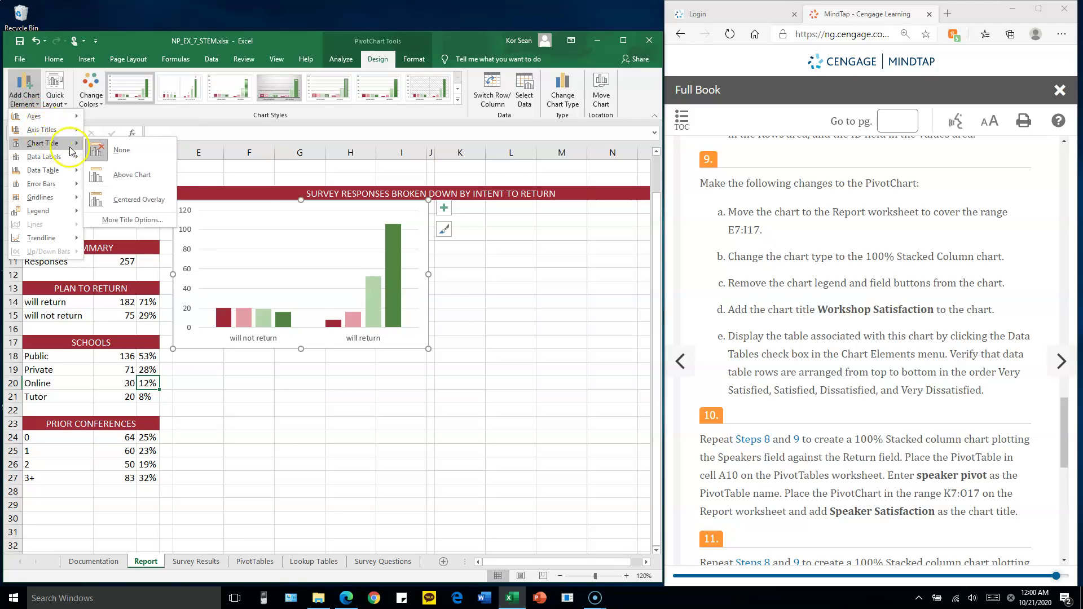
left_click(136, 176)
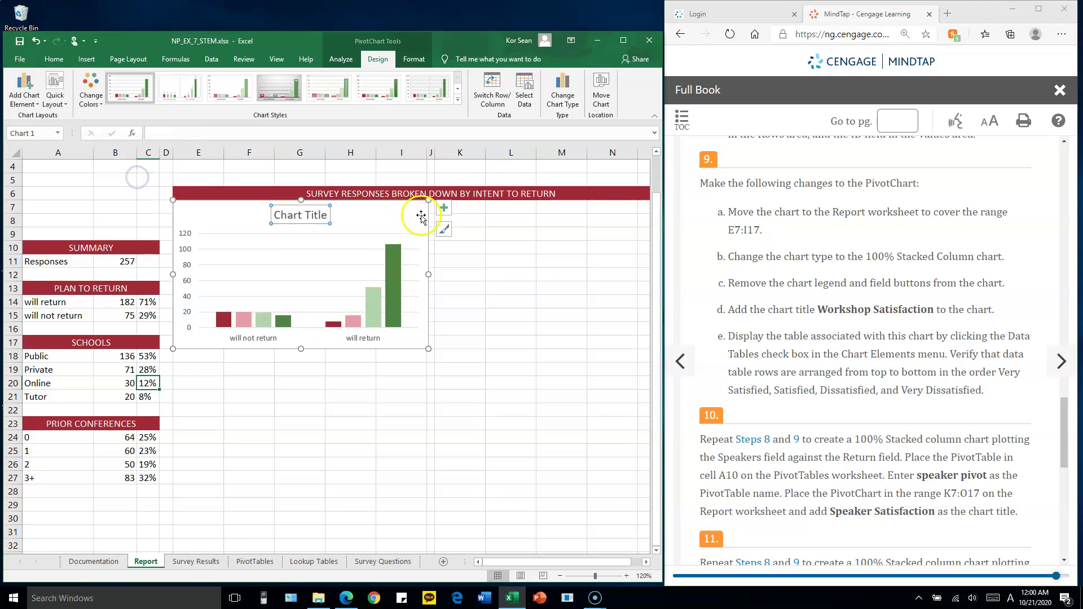
type("Workshop Satisfaction")
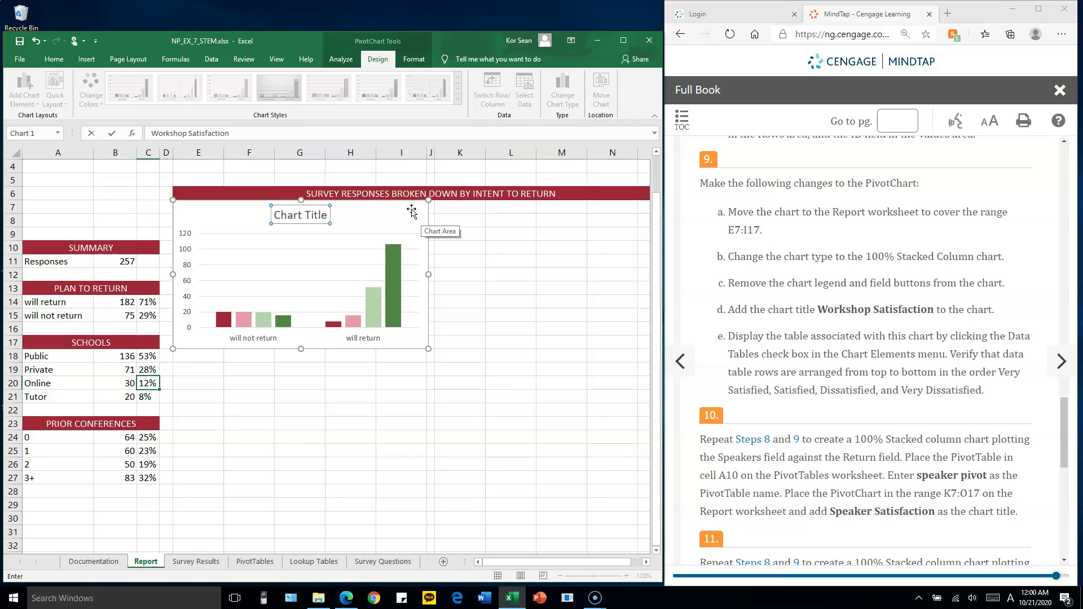
key("Return")
Display a data table with legend keys beneath the columns of the Workshop Satisfaction PivotChart
left_click(733, 342)
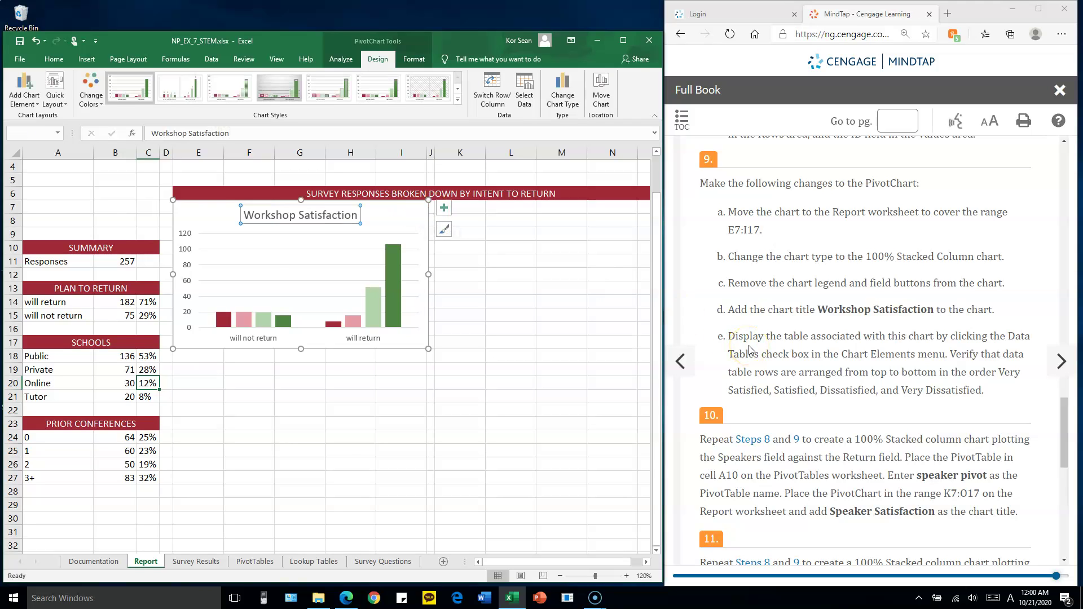
left_click(795, 342)
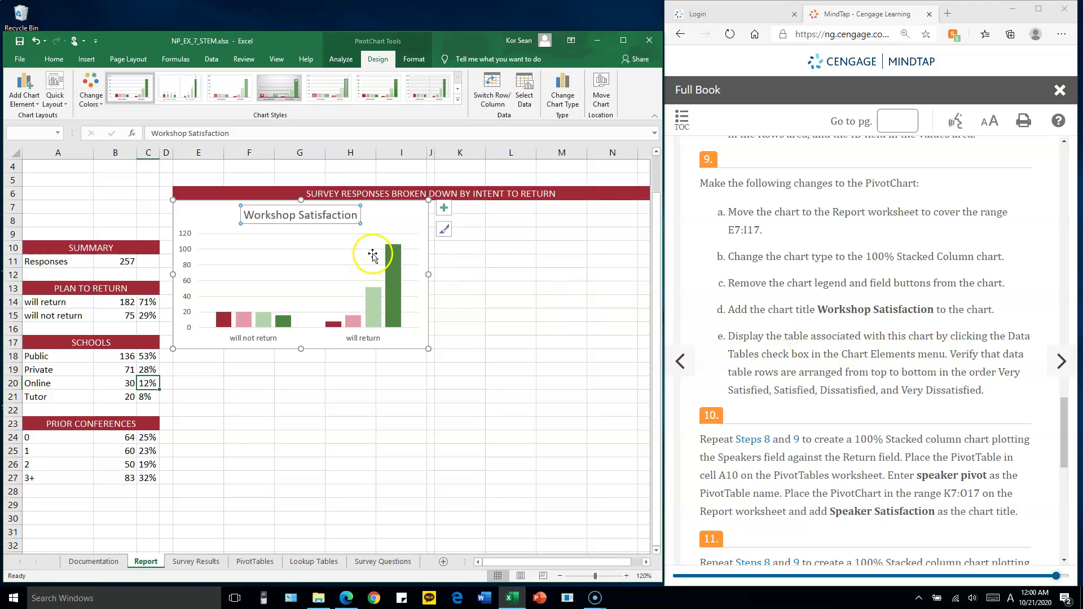
left_click(356, 303)
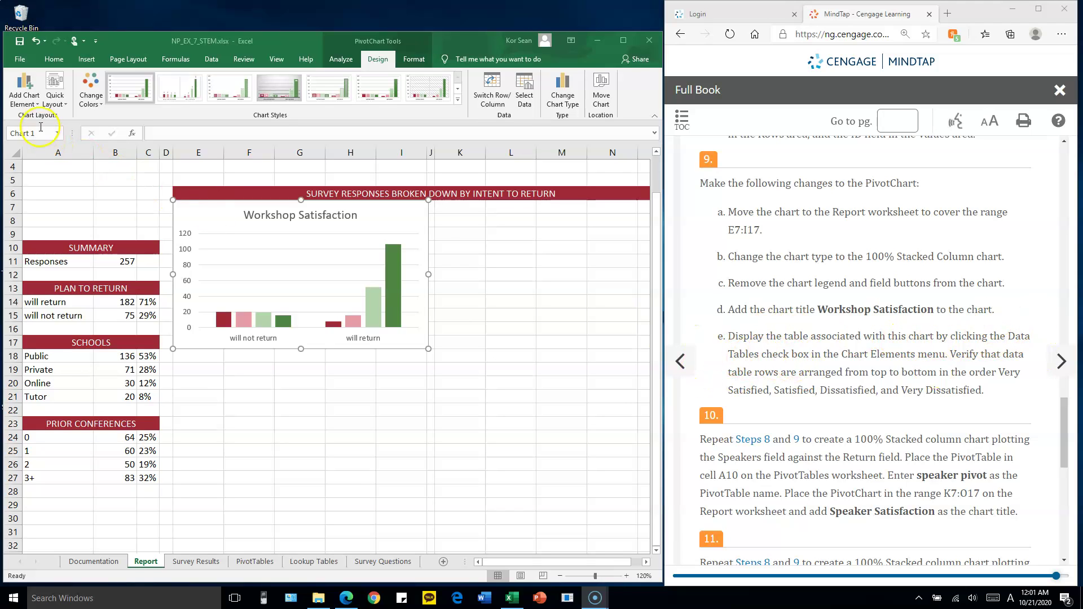
left_click(23, 103)
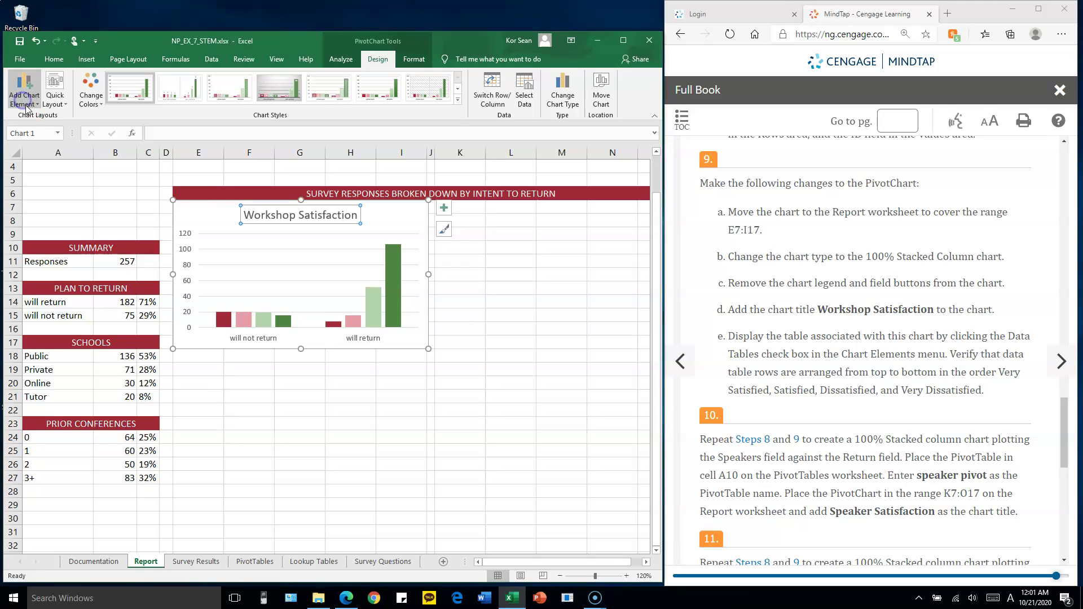
left_click(26, 105)
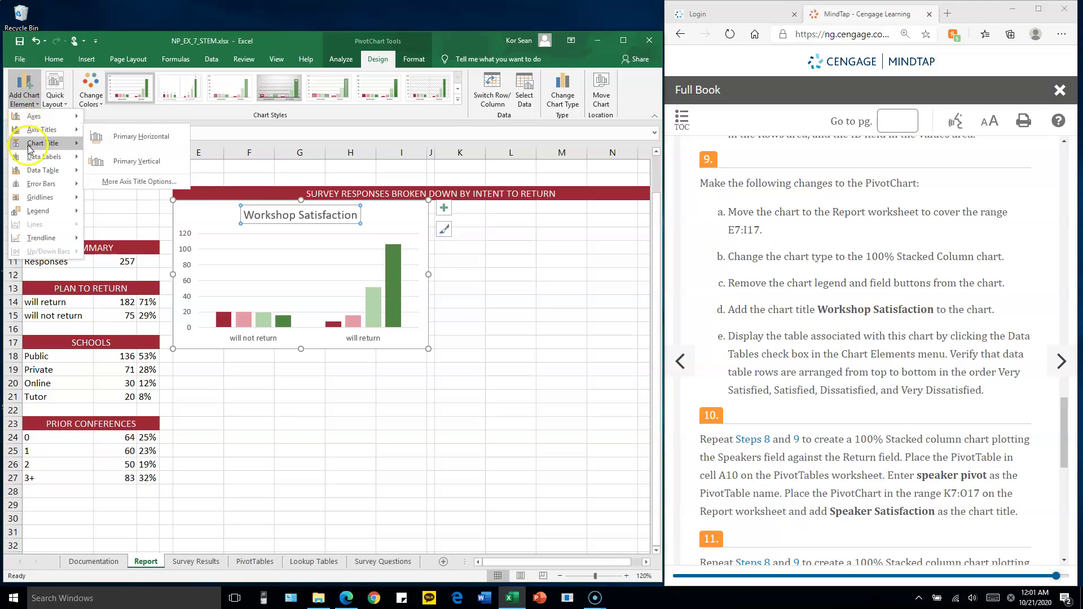
mouse_move(39, 176)
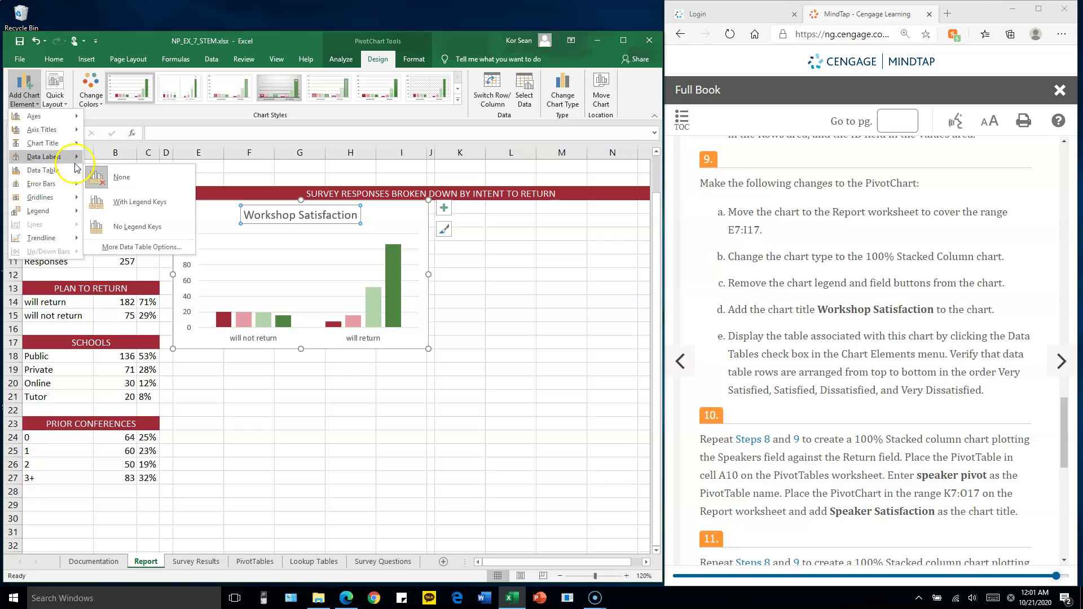
left_click(136, 204)
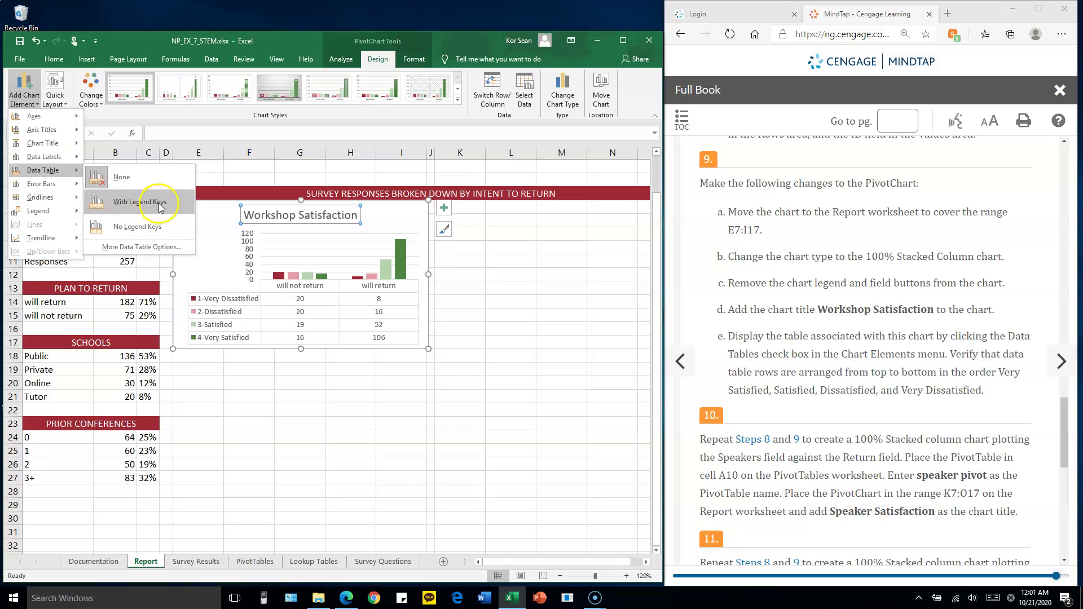
left_click(160, 207)
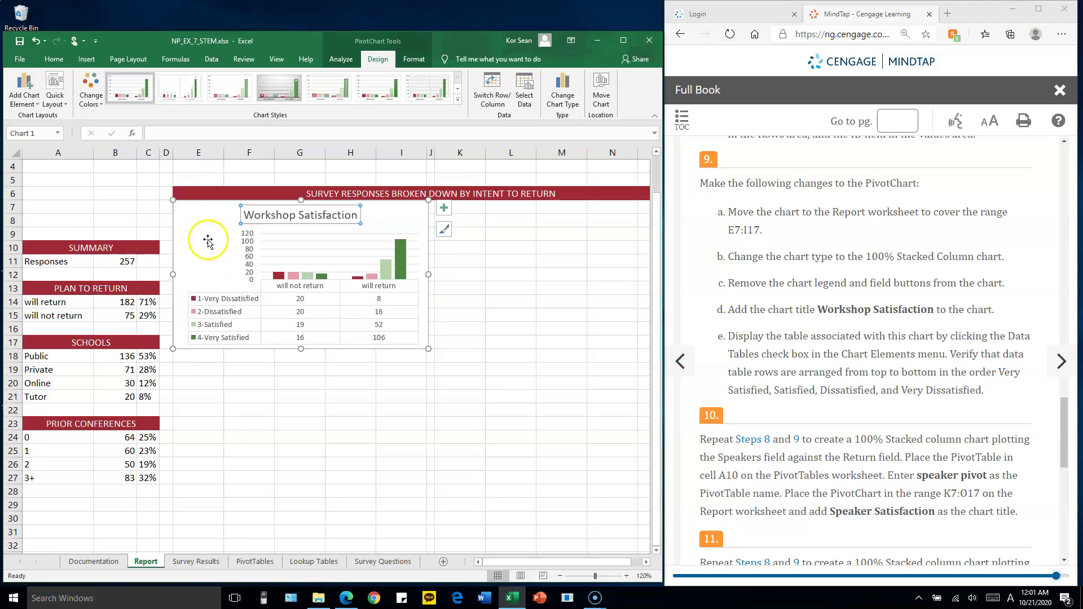
left_click(236, 305)
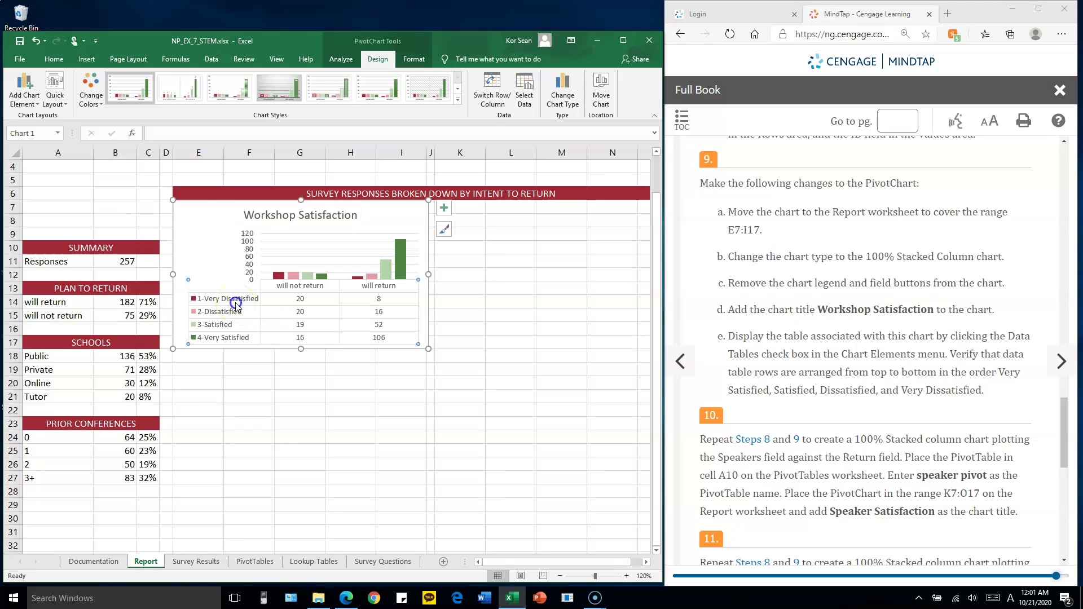
left_click(13, 99)
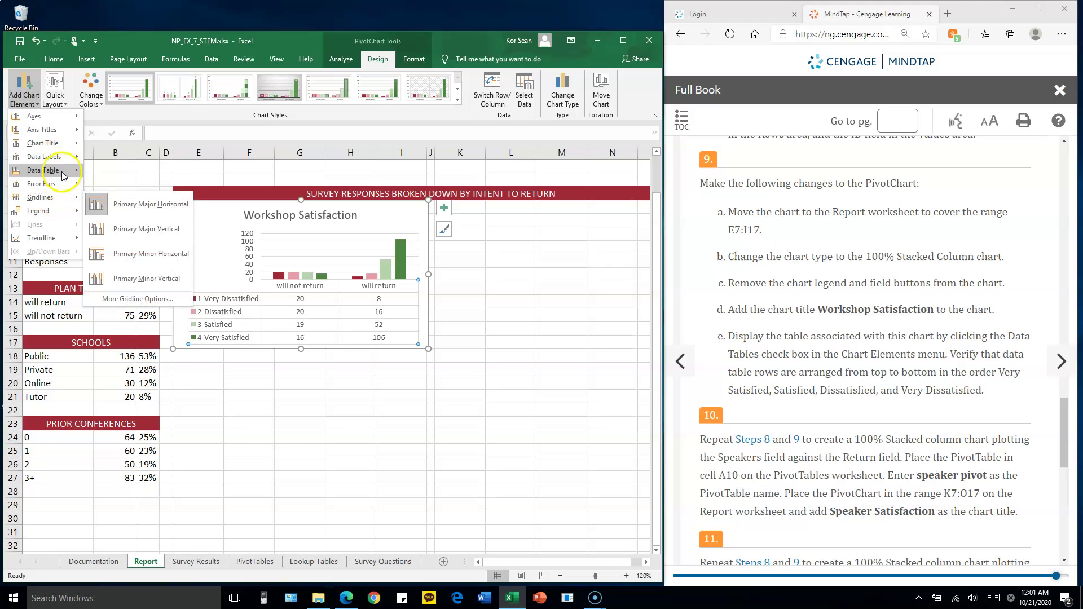
mouse_move(63, 175)
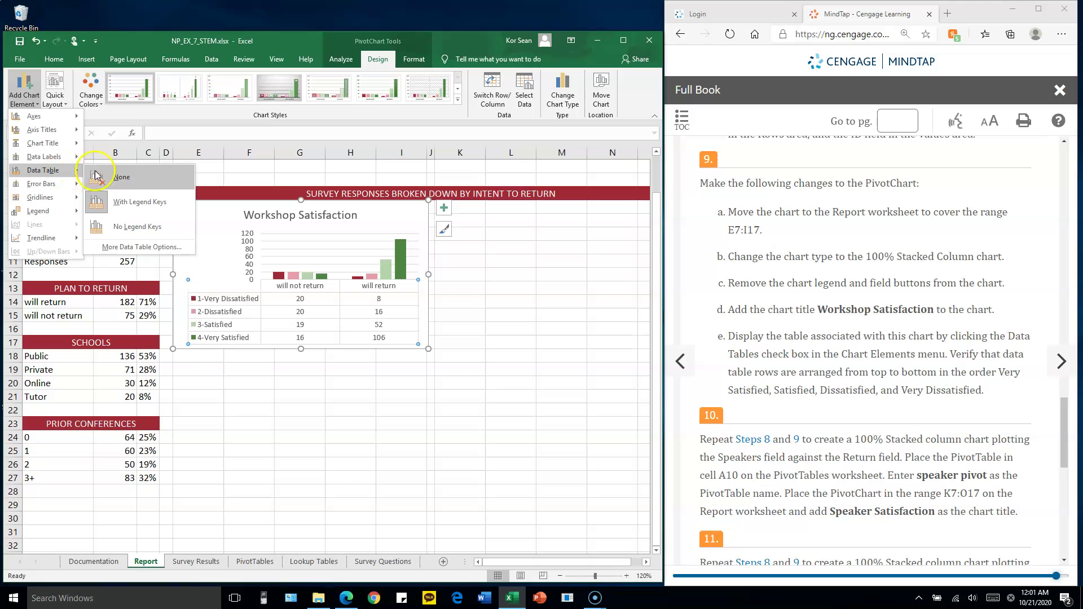
left_click(141, 208)
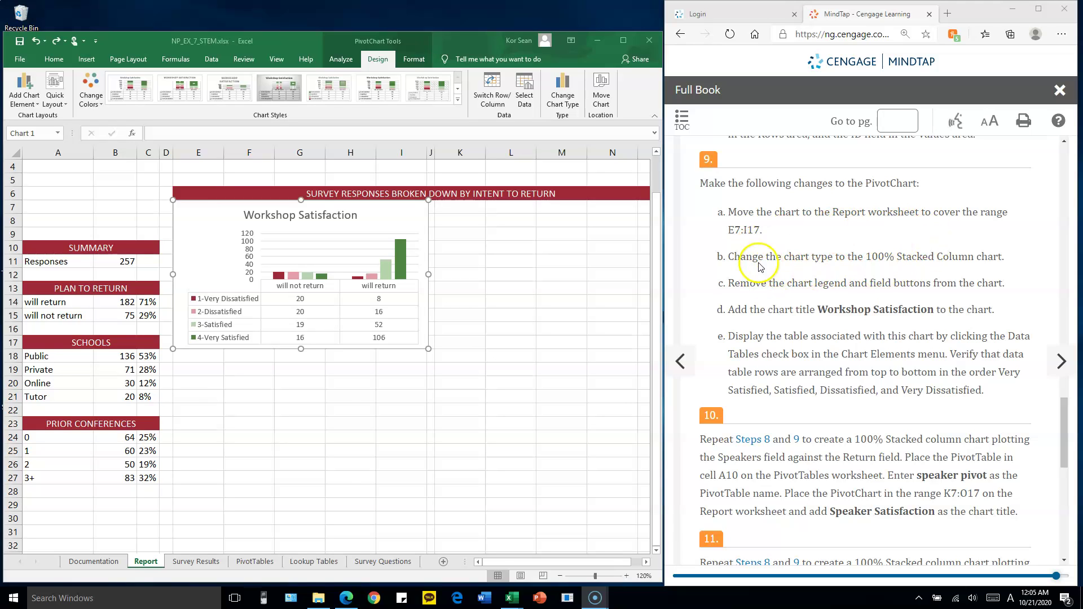
Change the Workshop Satisfaction PivotChart's type to 100% Stacked Column
left_click_drag(868, 257, 982, 257)
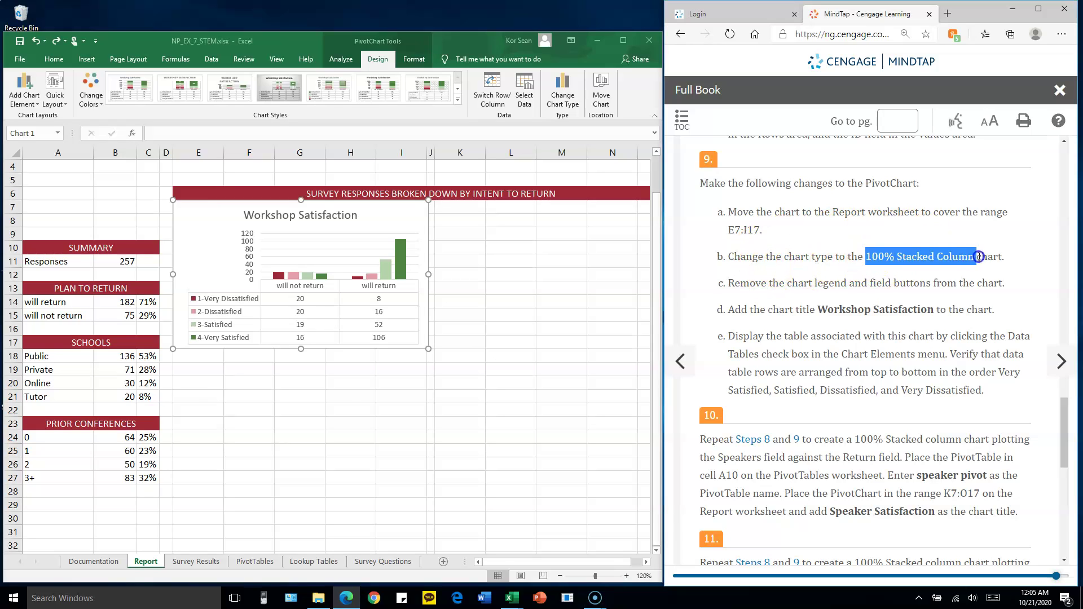
left_click(867, 265)
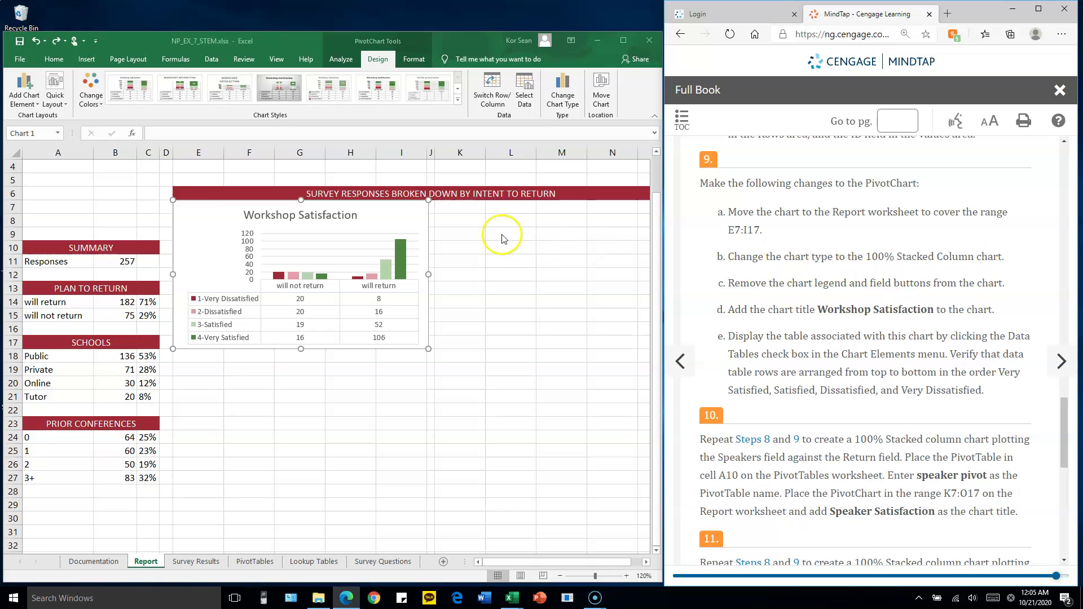
left_click(415, 211)
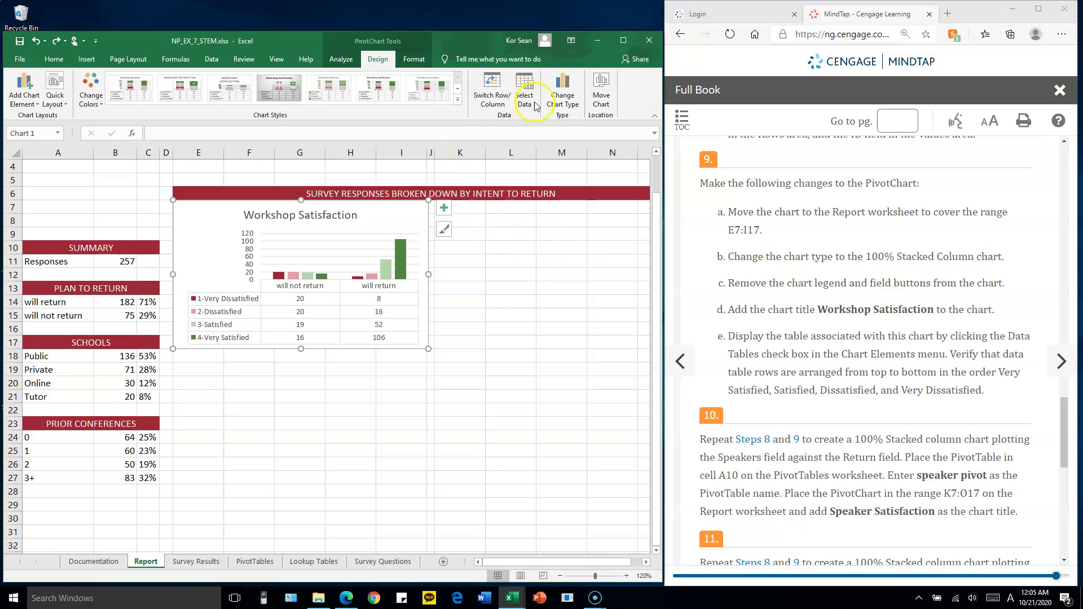
left_click(565, 91)
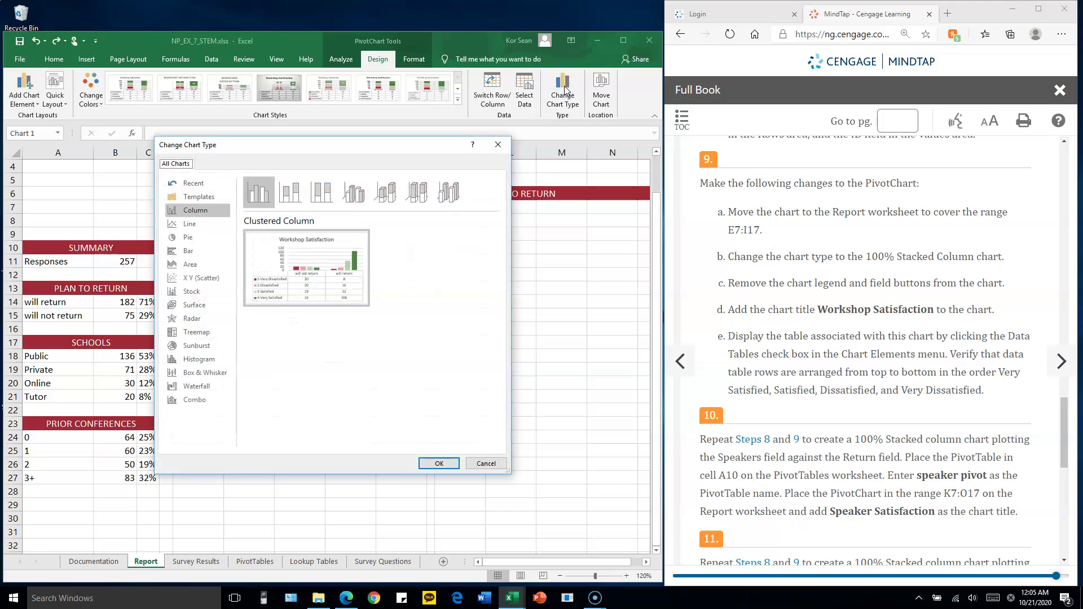
left_click(325, 194)
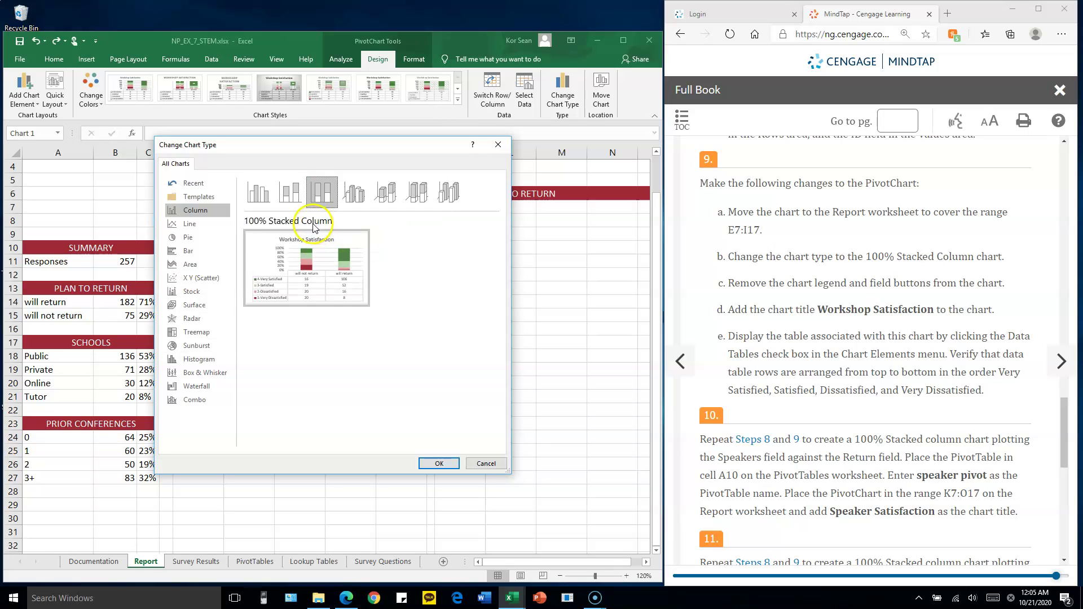
left_click(441, 463)
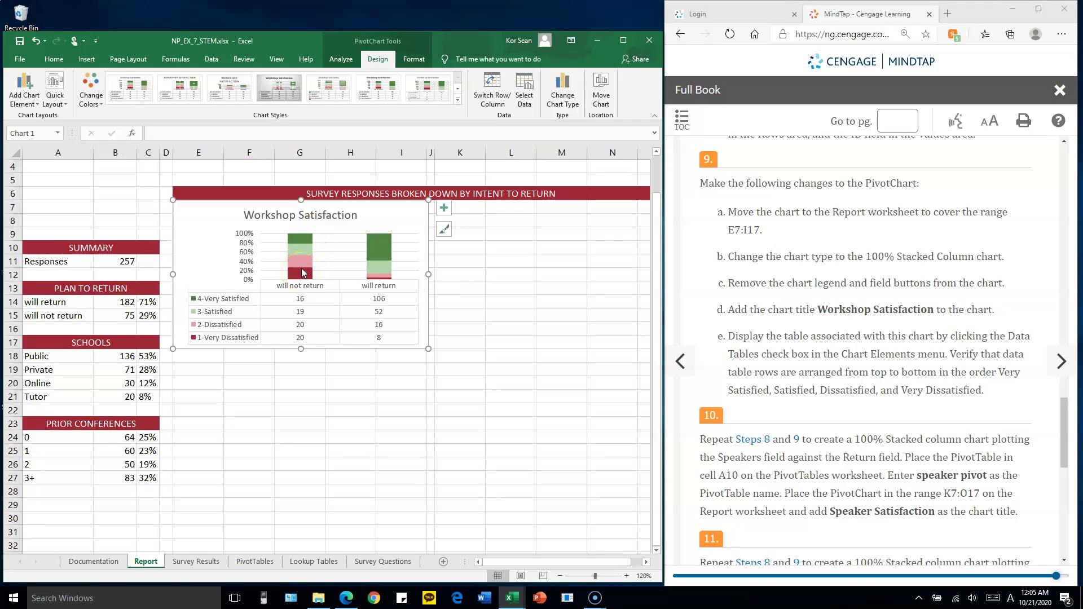
left_click(297, 233)
Review instruction 10 for the Speakers PivotChart and compare it with the field placement in instruction 8
scroll(929, 372, "down", 1)
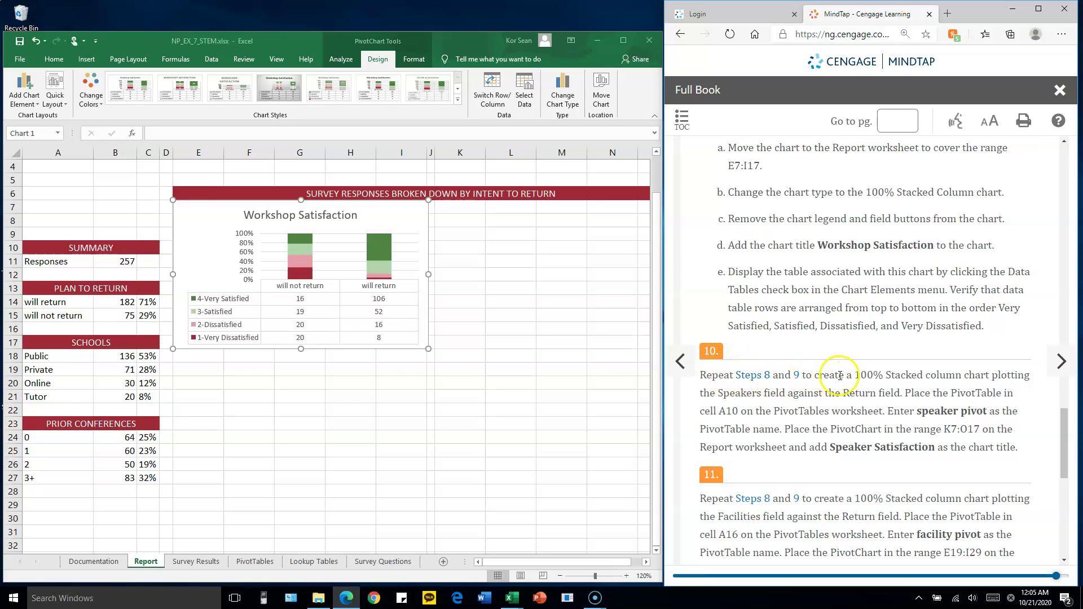
left_click_drag(851, 377, 999, 374)
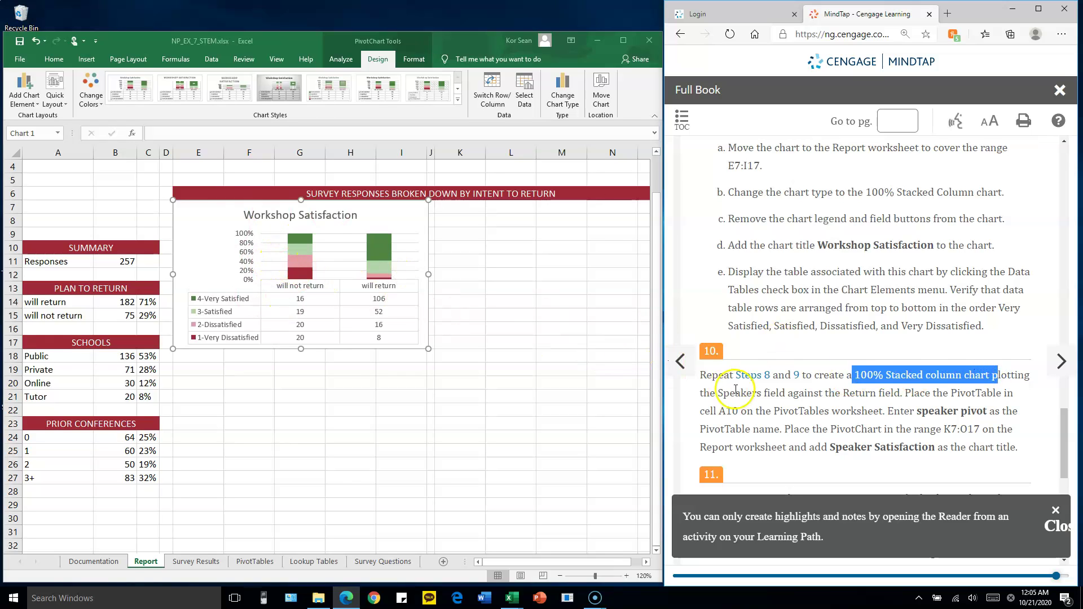
left_click_drag(718, 394, 780, 395)
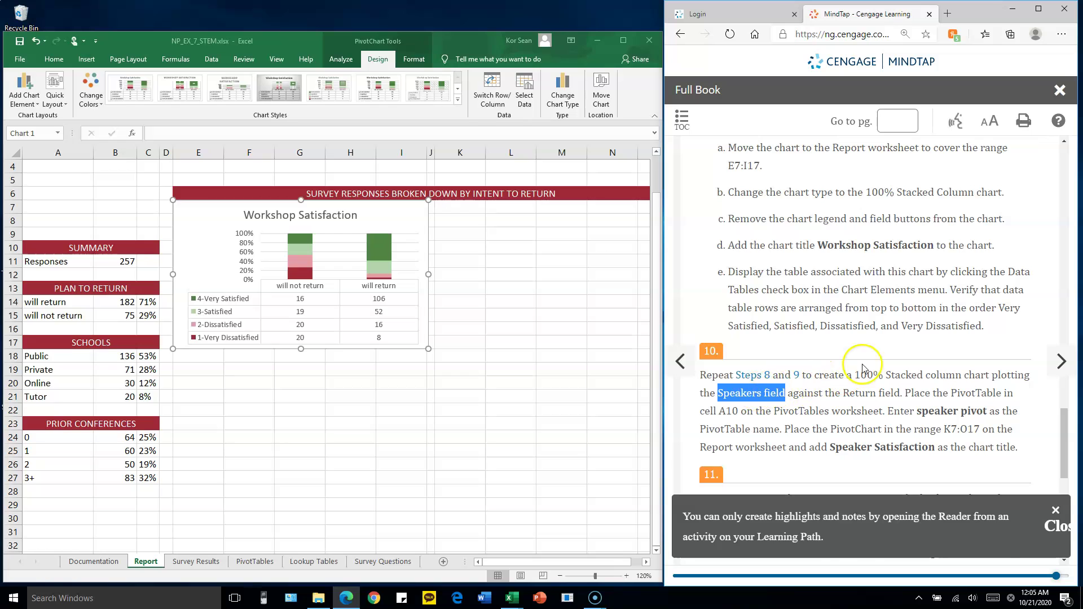
scroll(892, 327, "up", 5)
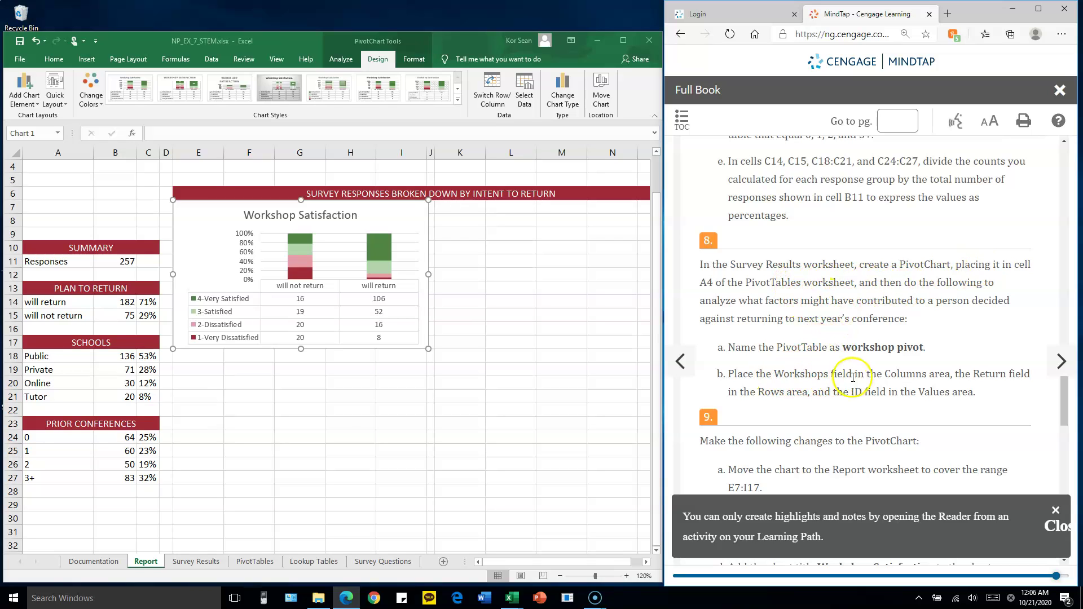
left_click_drag(977, 374, 1016, 375)
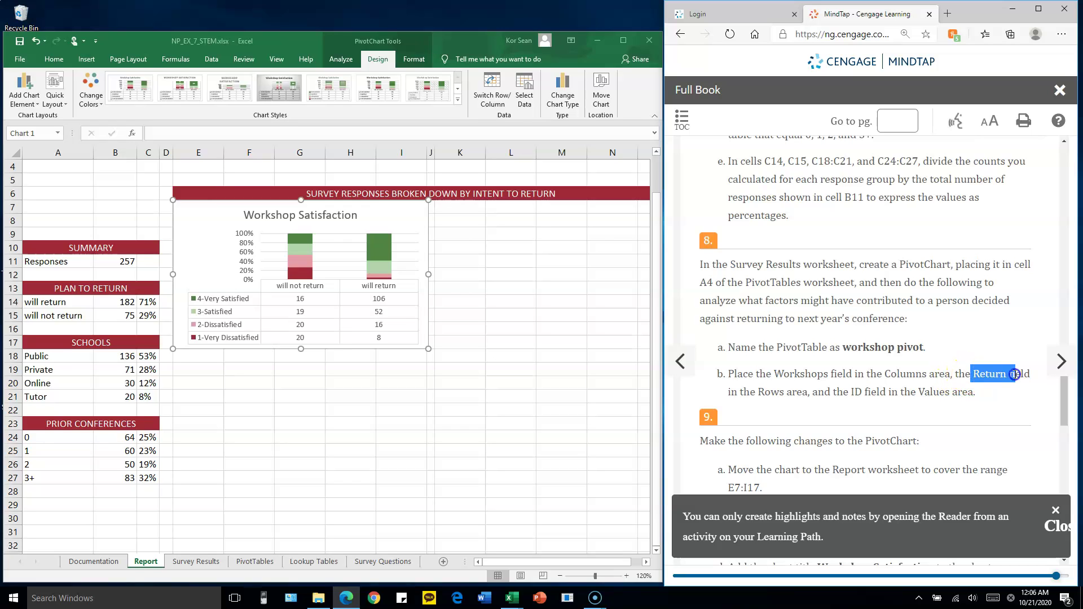
left_click_drag(758, 392, 950, 394)
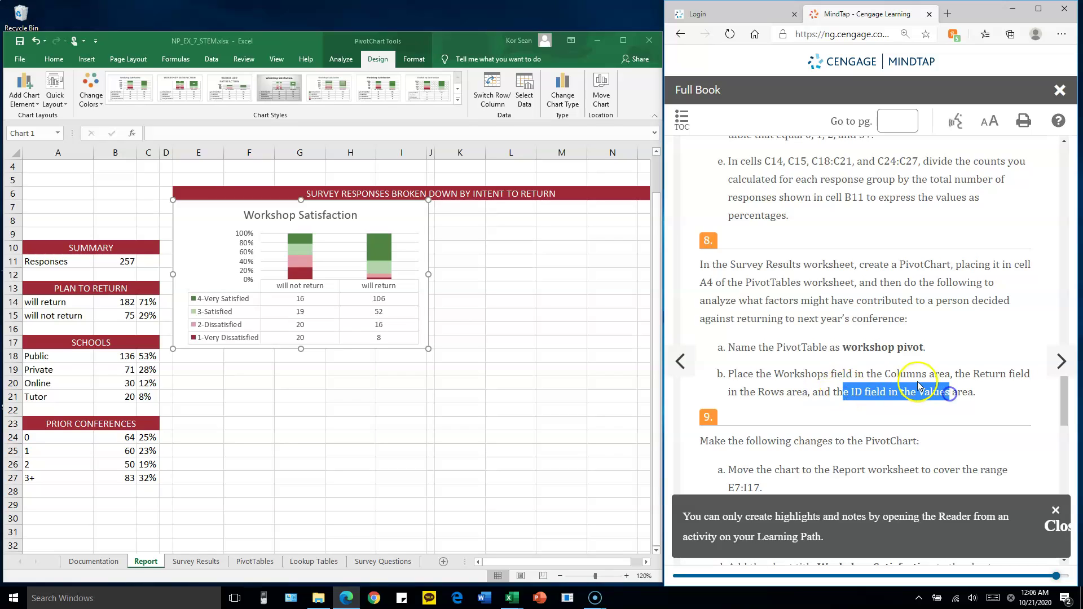
left_click_drag(883, 374, 926, 374)
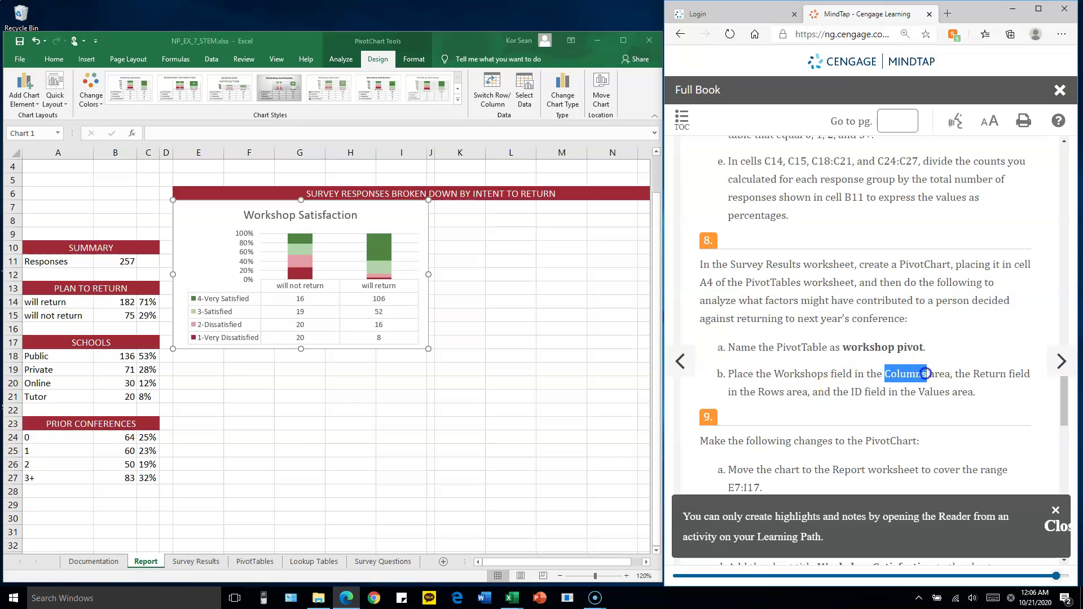
left_click_drag(772, 374, 835, 374)
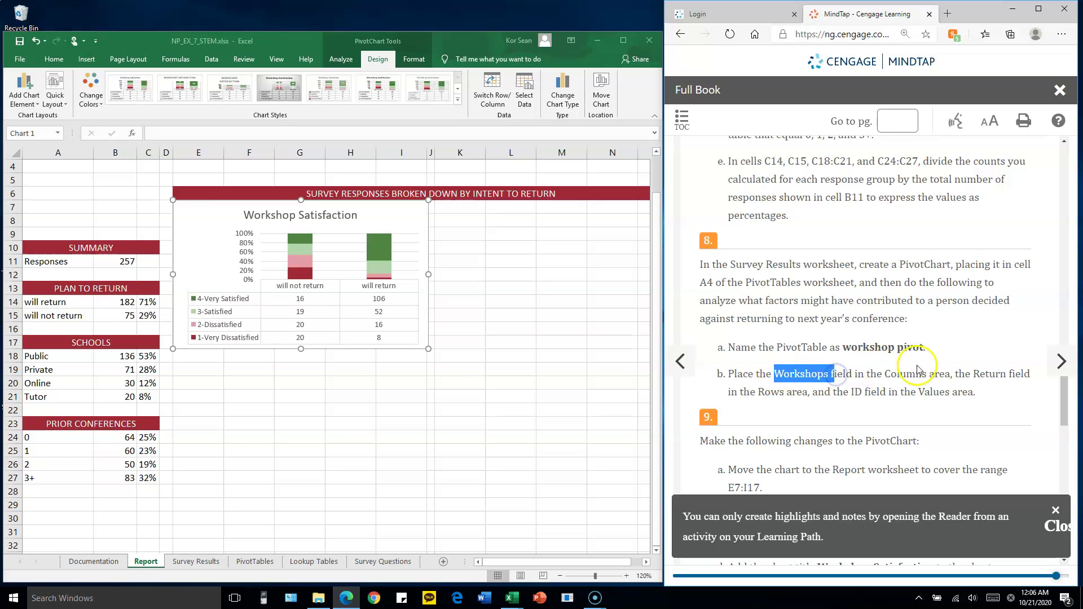
scroll(951, 353, "down", 2)
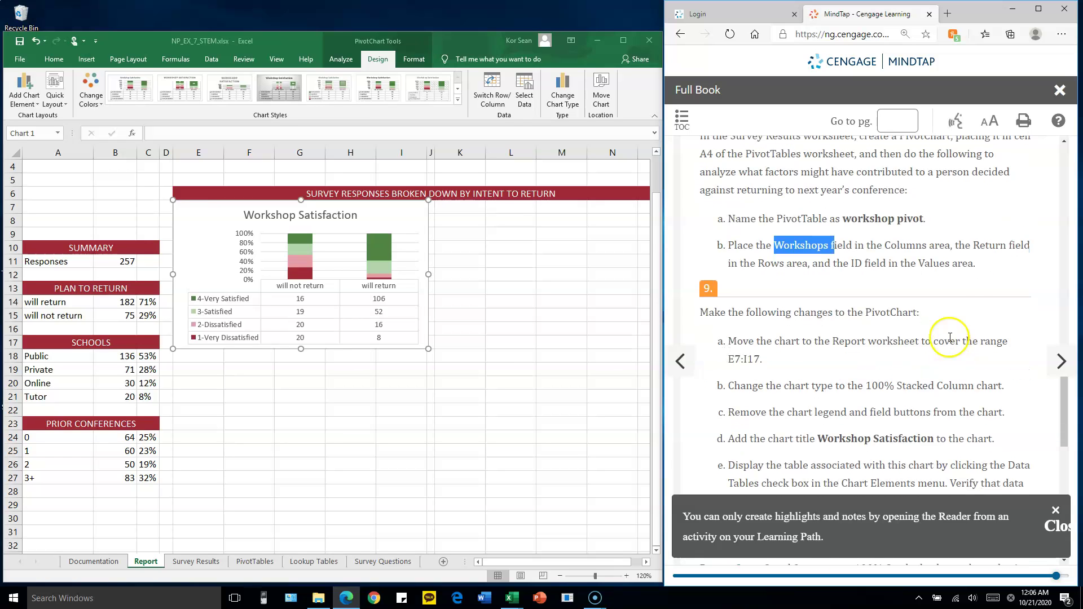
scroll(835, 299, "down", 4)
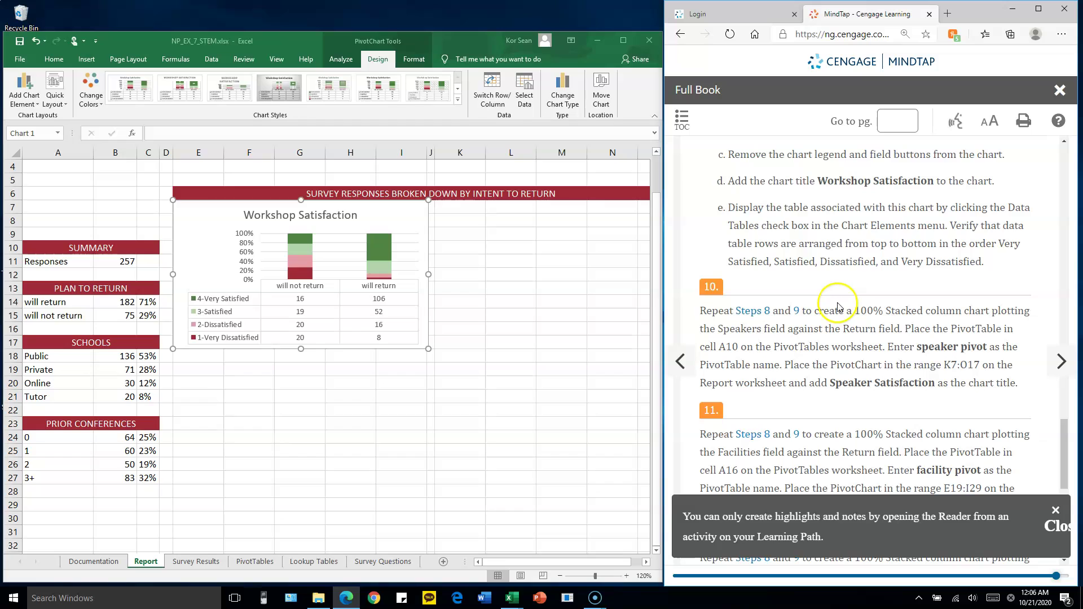
left_click_drag(721, 329, 784, 330)
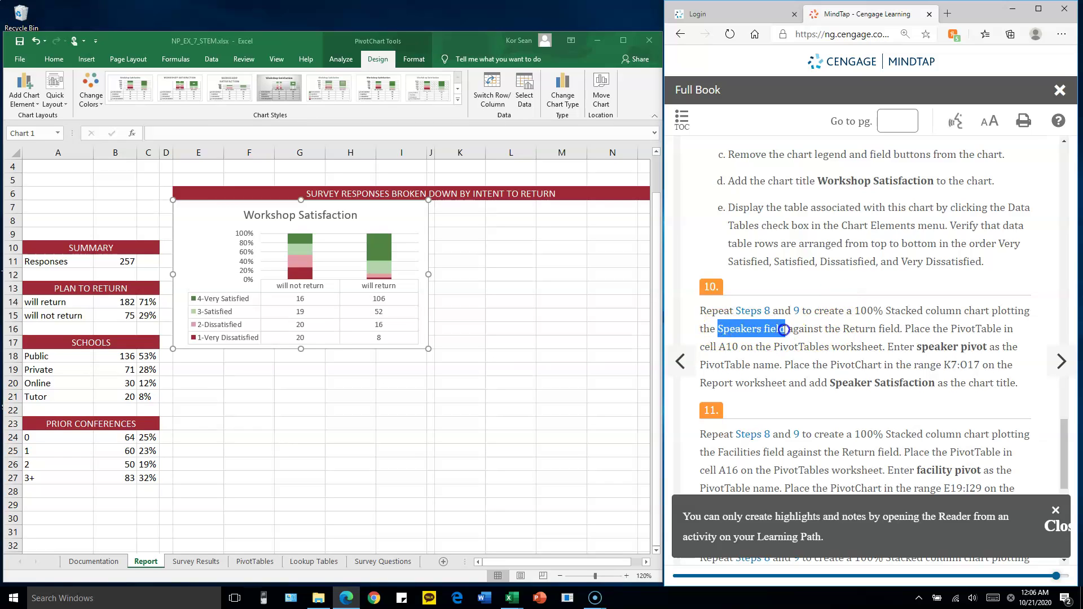
left_click_drag(784, 330, 883, 333)
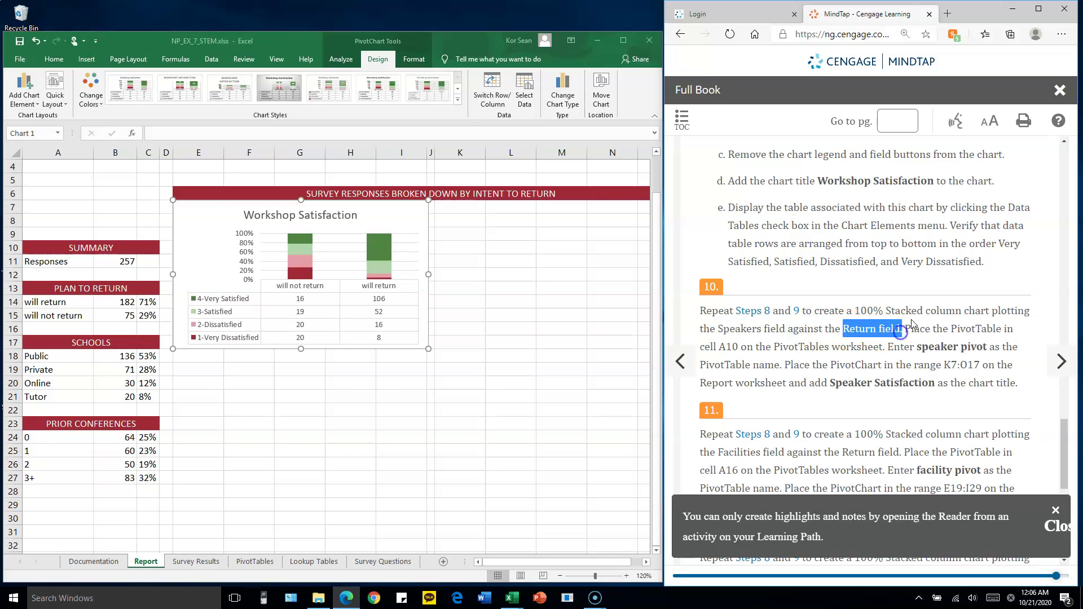
scroll(936, 305, "up", 5)
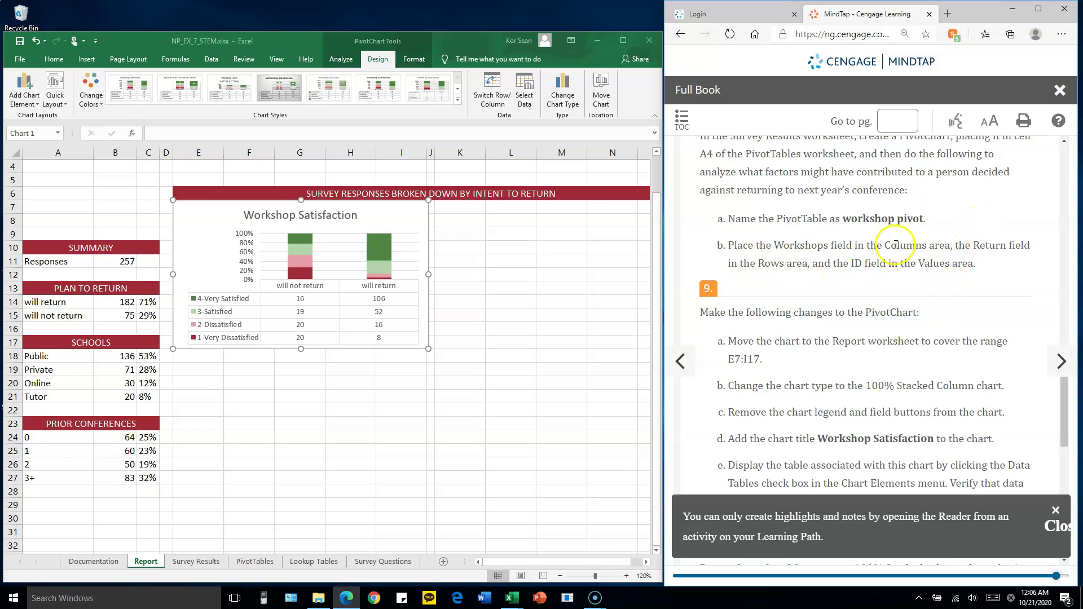
Review the field placement in instruction 8 and the Speakers field requirement in instruction 10
left_click(781, 246)
double_click(780, 245)
scroll(852, 345, "down", 5)
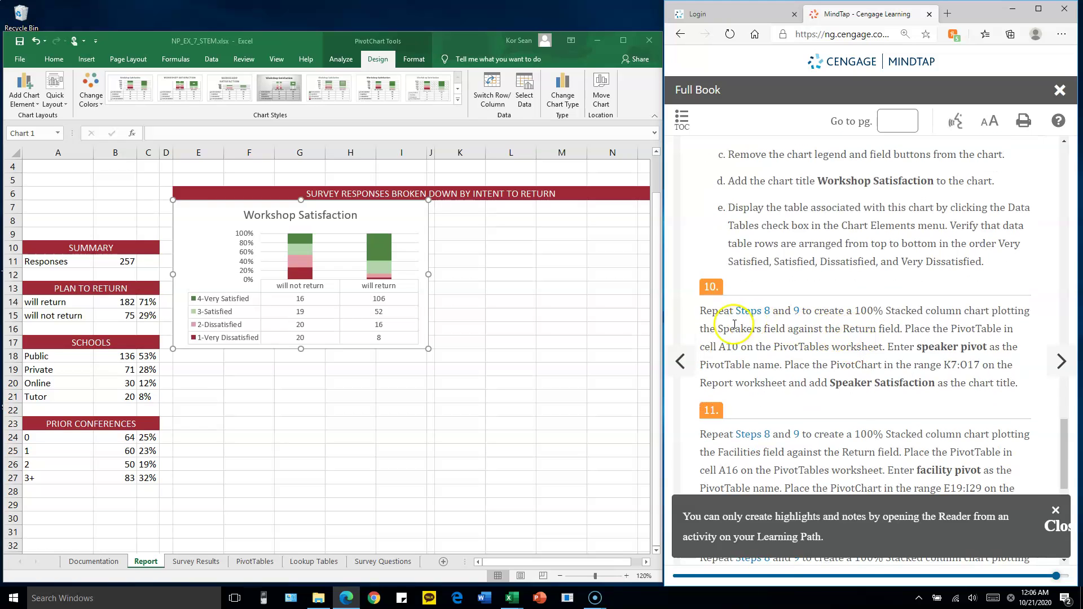
left_click_drag(723, 329, 776, 331)
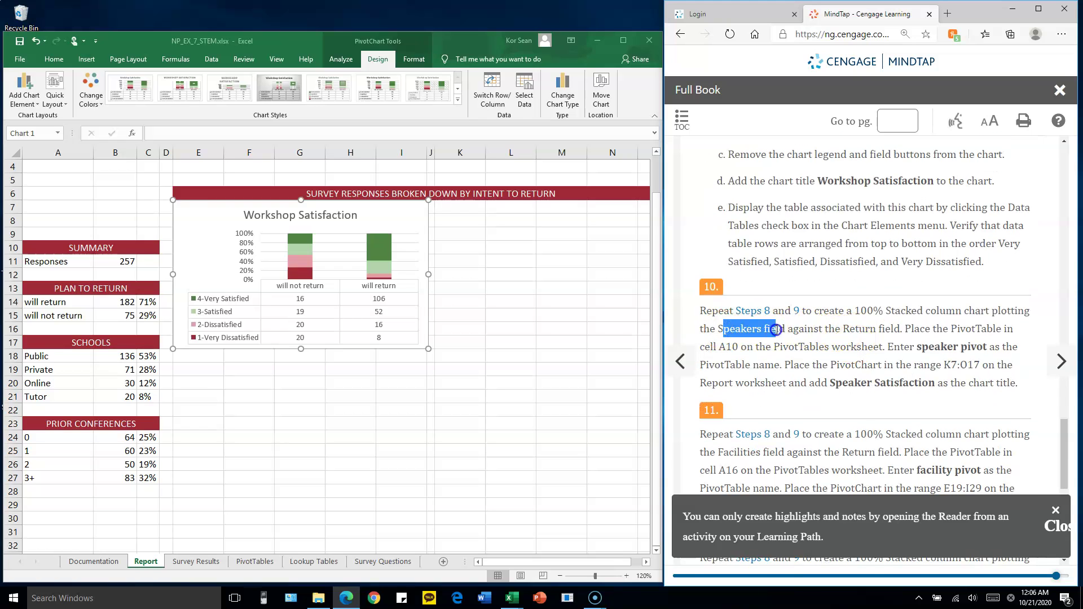
Create a PivotTable from the Survey table on the Survey Results worksheet, placing it in cell A10 of the existing PivotTables worksheet
left_click(203, 561)
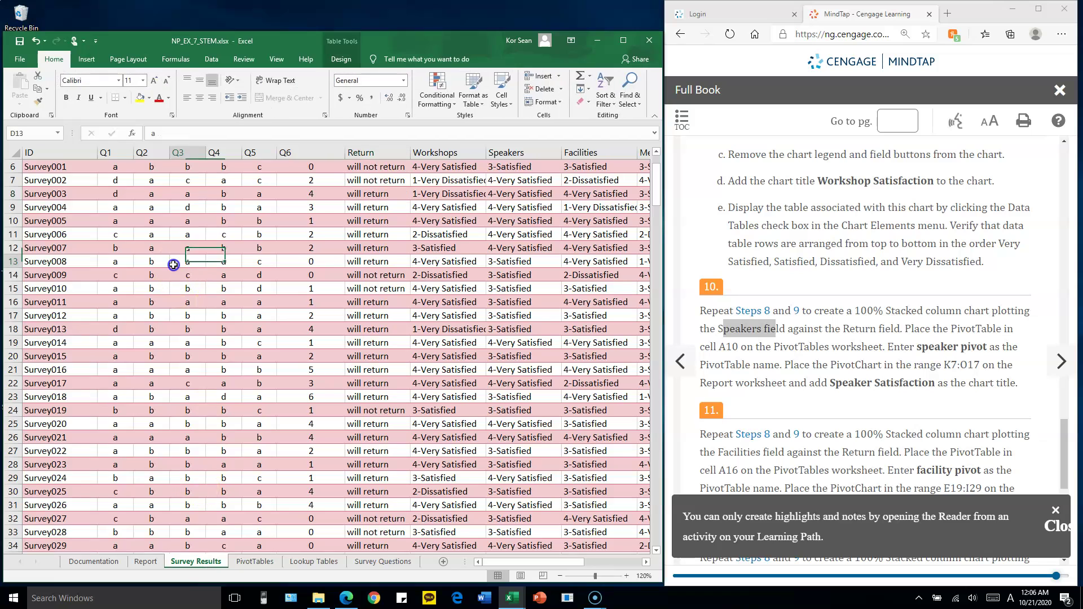
scroll(127, 289, "up", 2)
left_click(127, 289)
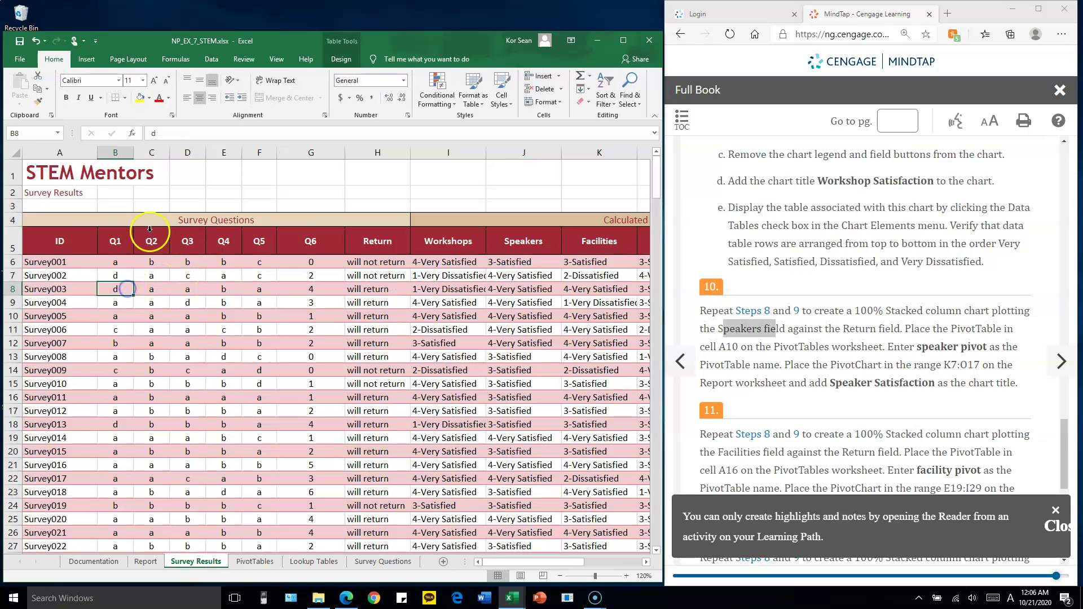
left_click(83, 61)
left_click(25, 82)
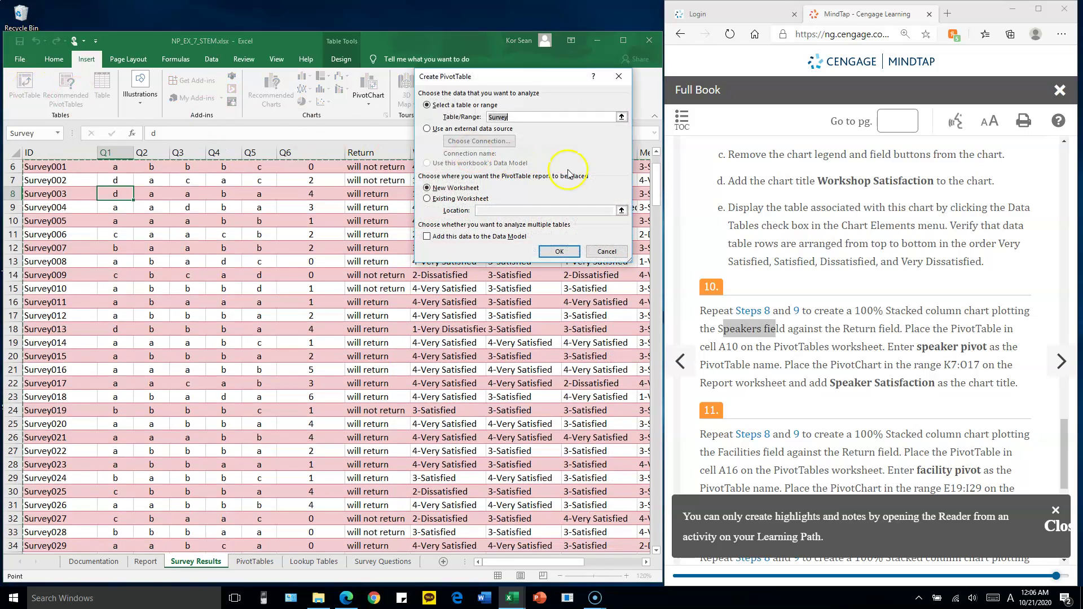
left_click(441, 202)
left_click(500, 211)
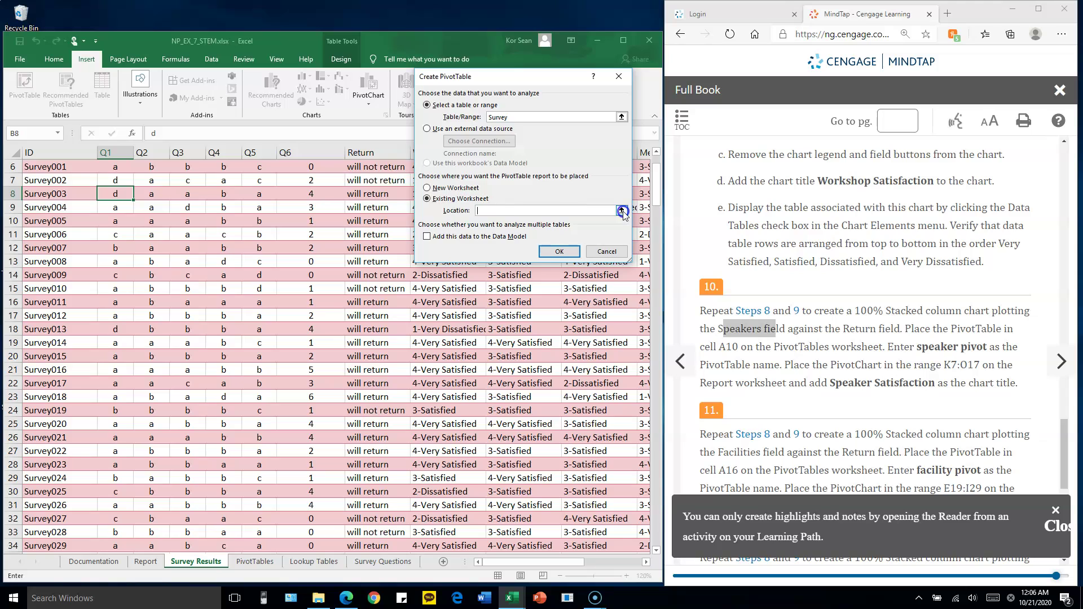
left_click(623, 211)
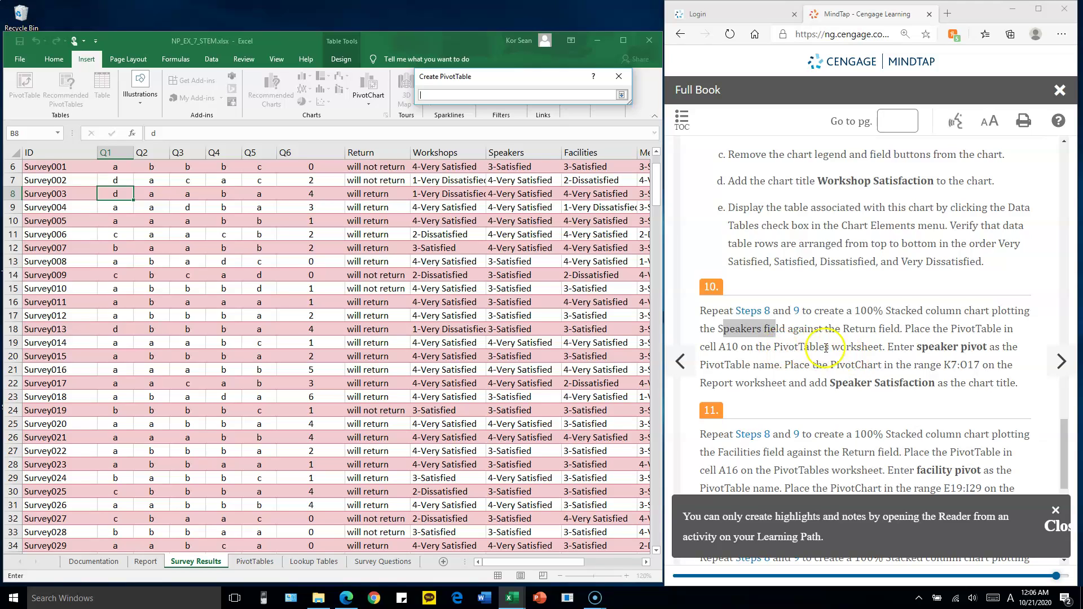
left_click(254, 561)
left_click(56, 301)
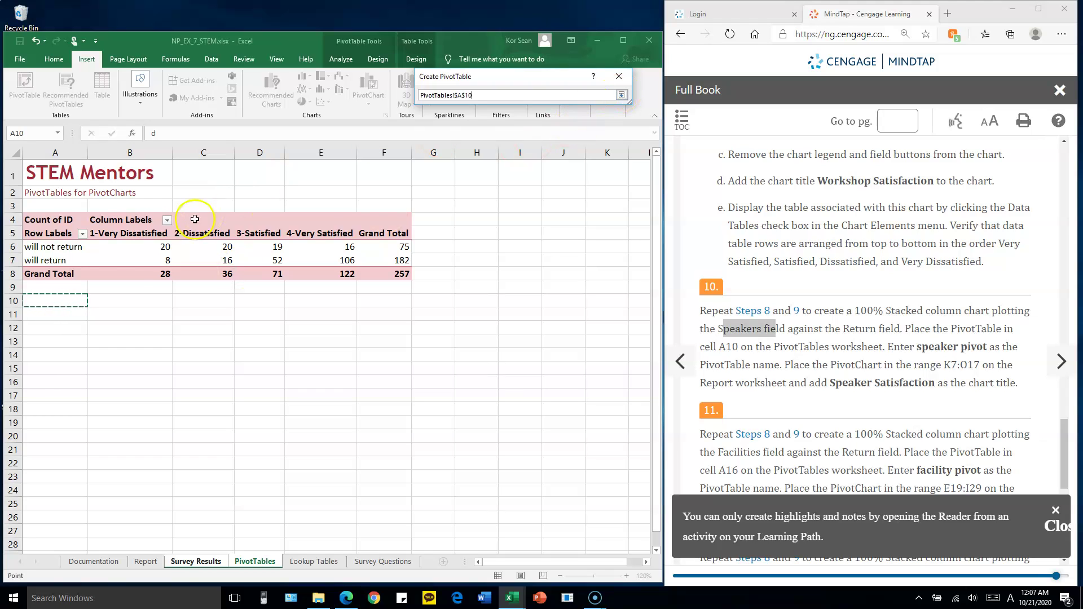
left_click(622, 94)
left_click(561, 249)
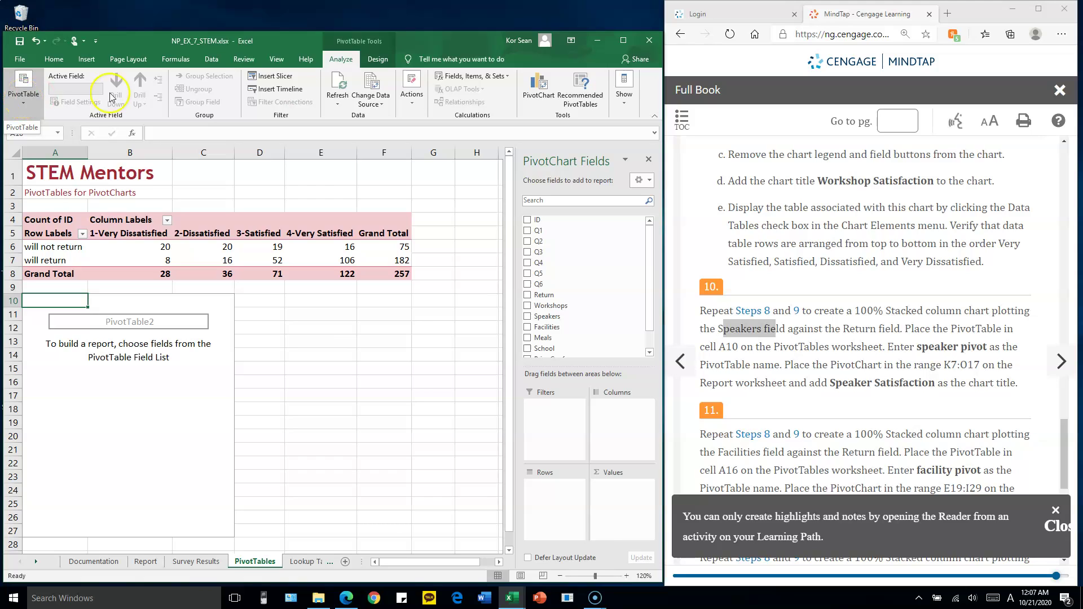
Insert a 100% Stacked Column PivotChart for the new PivotTable and move it below the workshop PivotTable
left_click(540, 88)
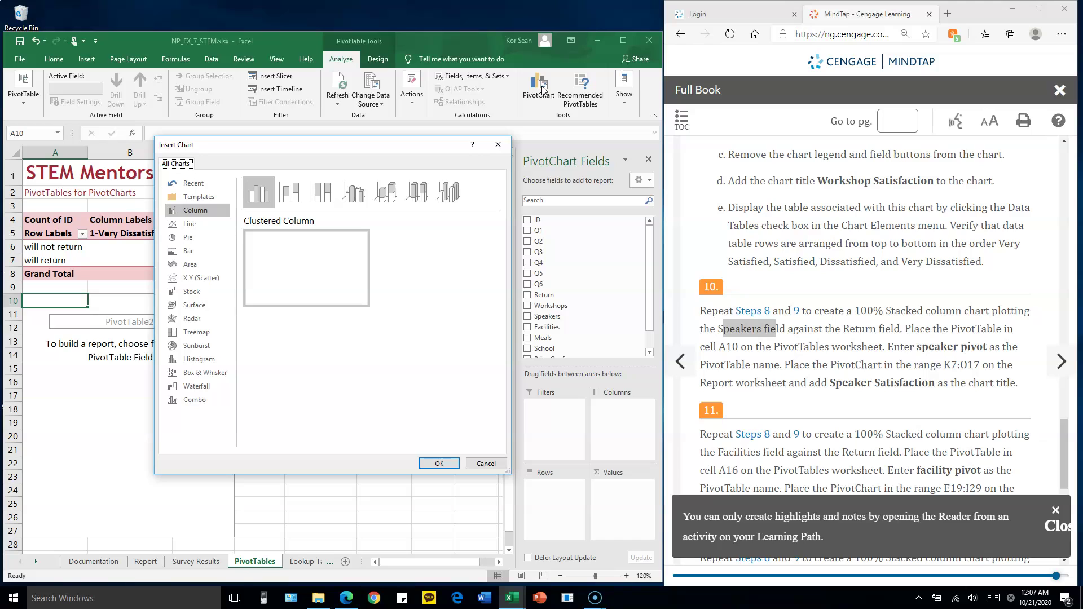
double_click(323, 197)
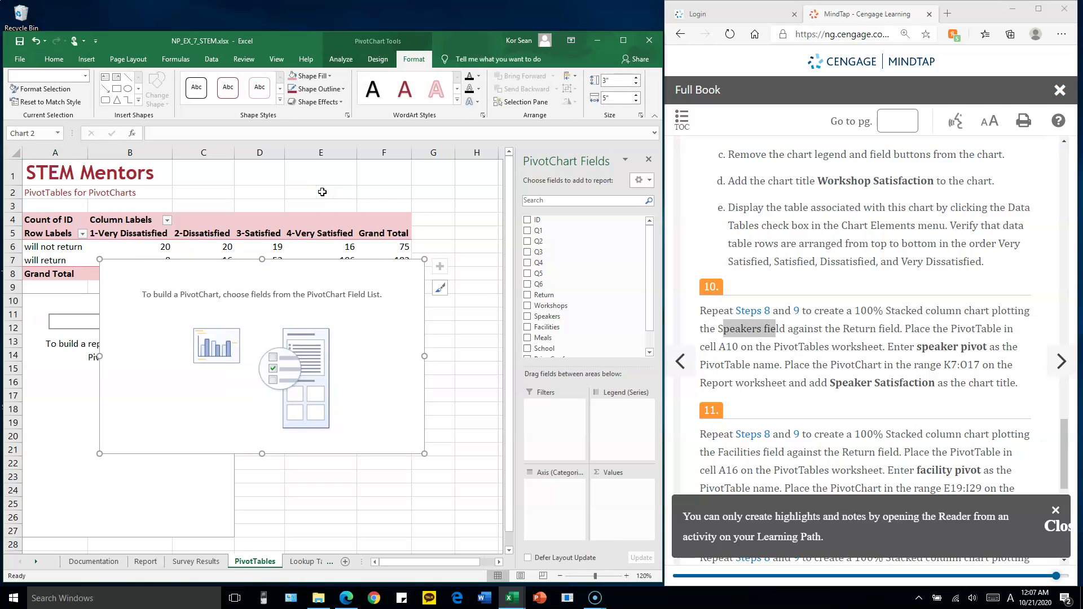
left_click_drag(302, 271, 380, 322)
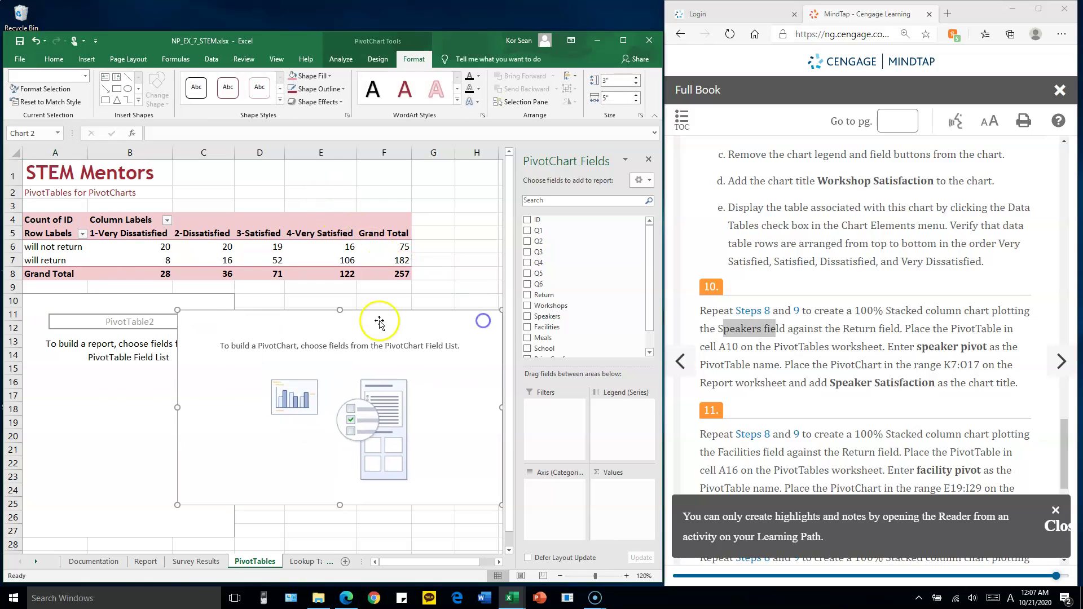
Name the empty PivotTable at cell A10 "speaker pivot"
left_click(31, 300)
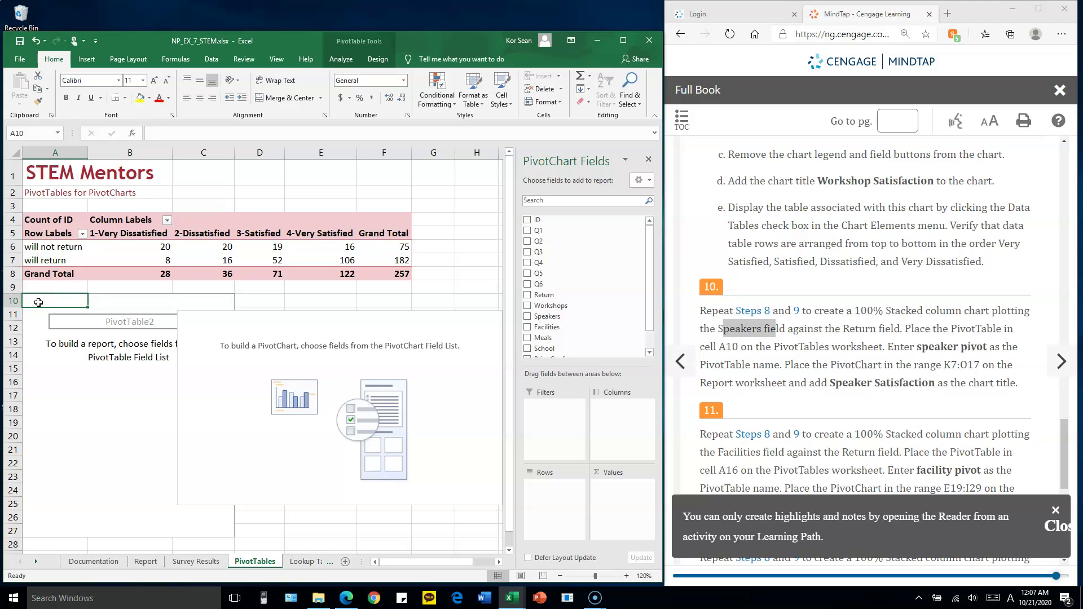
left_click(340, 59)
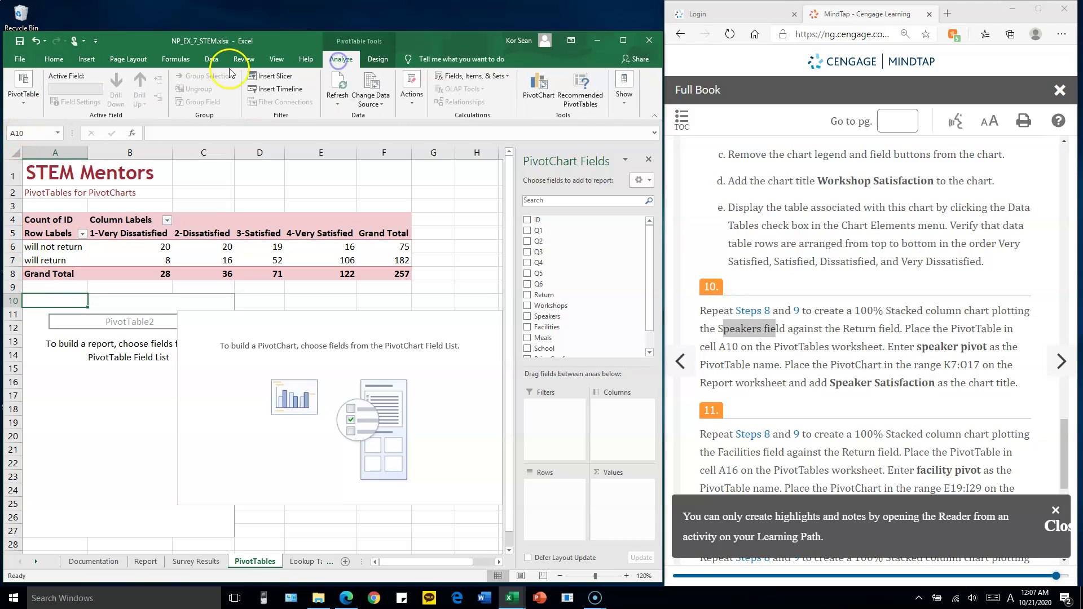
left_click(26, 106)
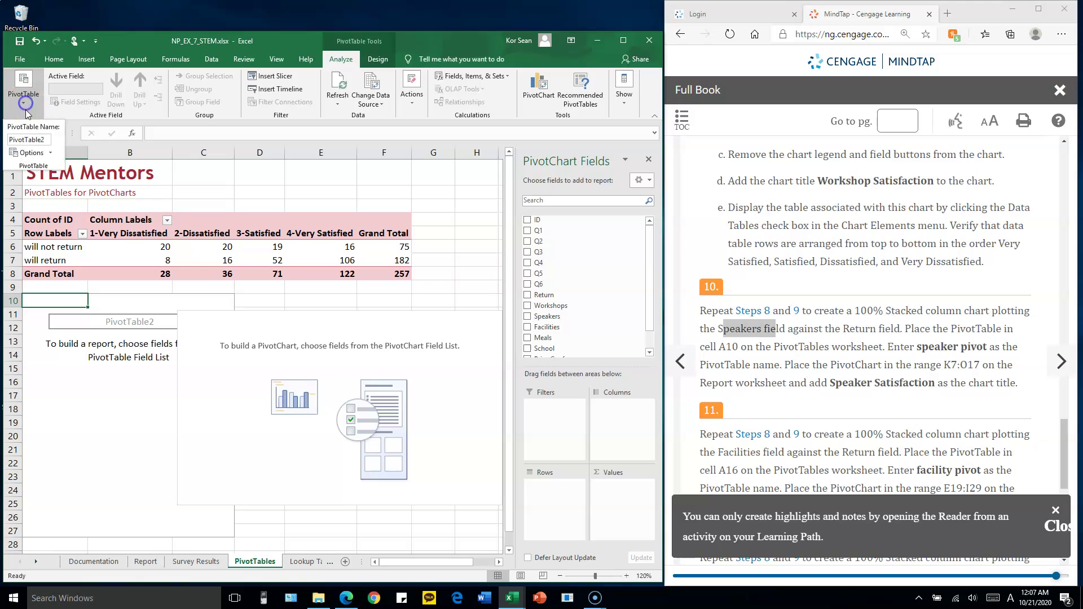
double_click(35, 140)
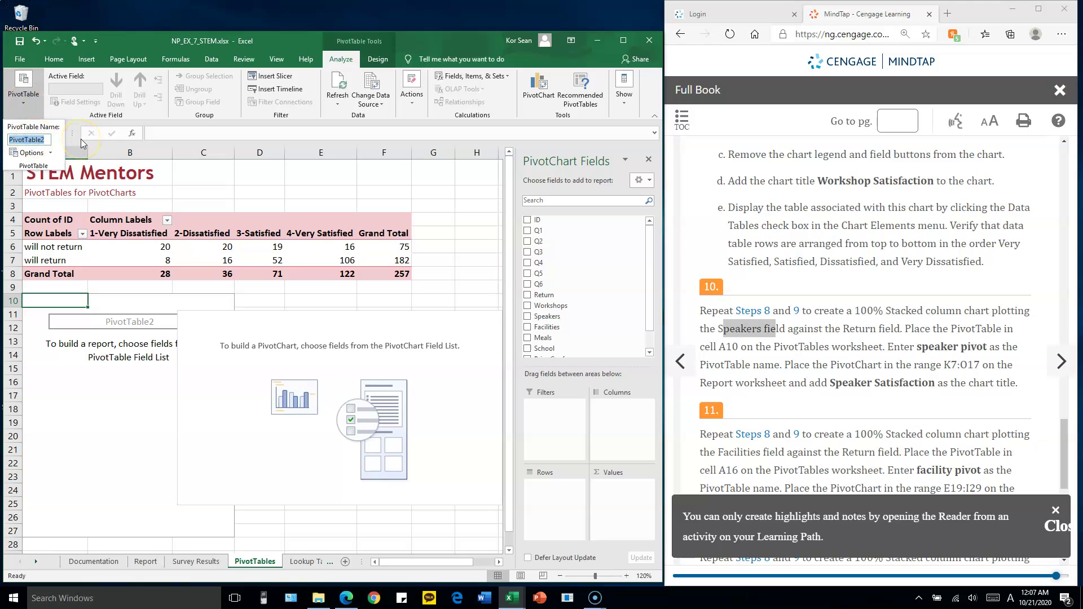
type("speaker pivot")
key("Return")
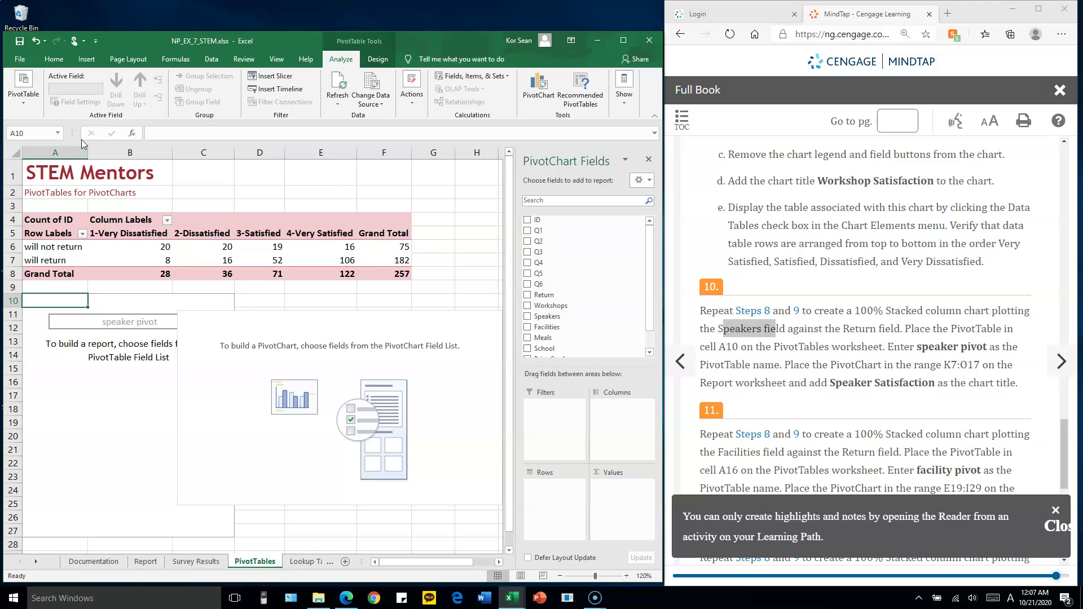
Place the Speakers field in the Columns area, Return in Rows and ID in Values of the speaker pivot
left_click_drag(455, 311, 430, 253)
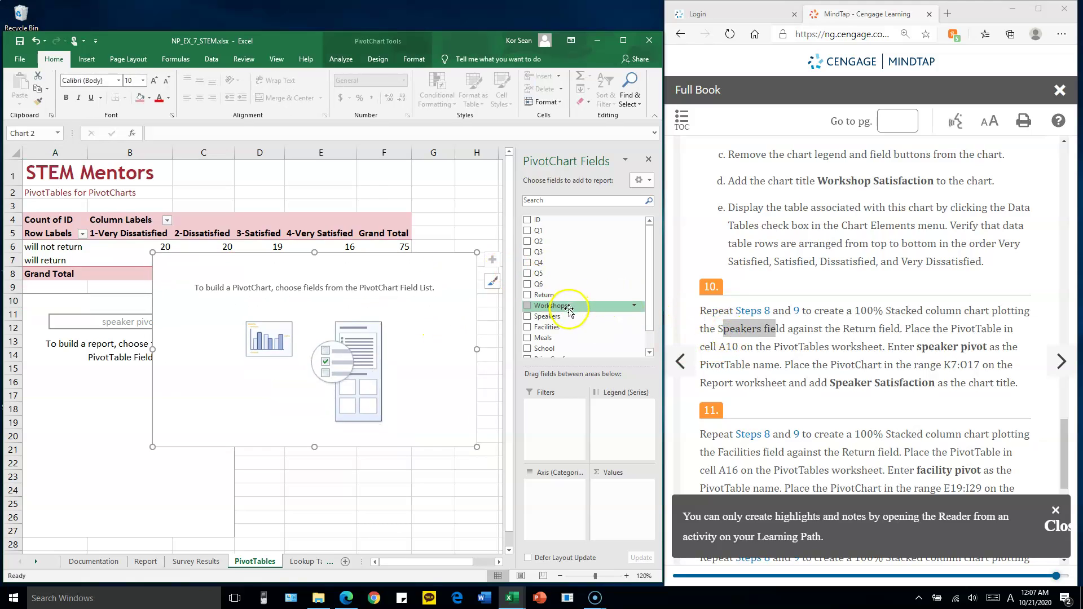
mouse_move(562, 318)
left_mouse_down()
mouse_move(611, 419)
mouse_move(564, 310)
left_mouse_up()
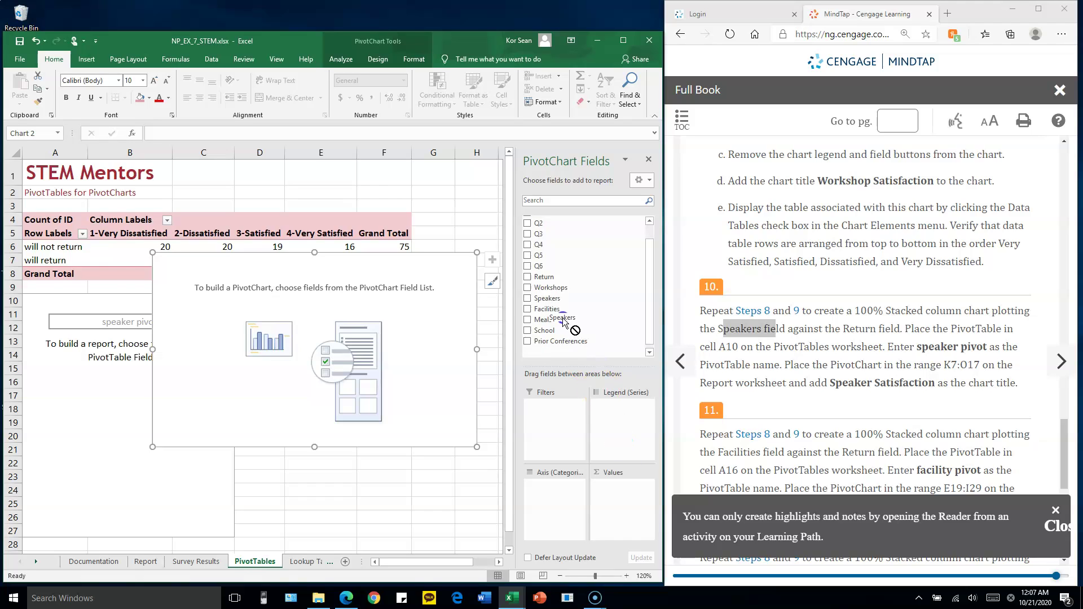
left_click(37, 306)
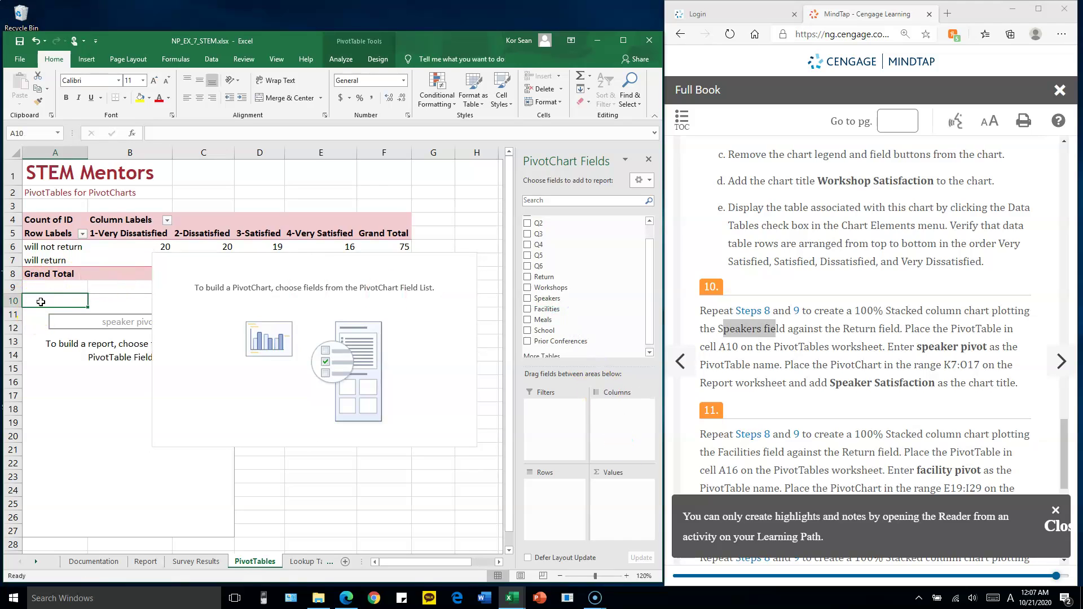
left_click(48, 300)
left_click_drag(563, 298, 609, 412)
left_click_drag(548, 277, 555, 496)
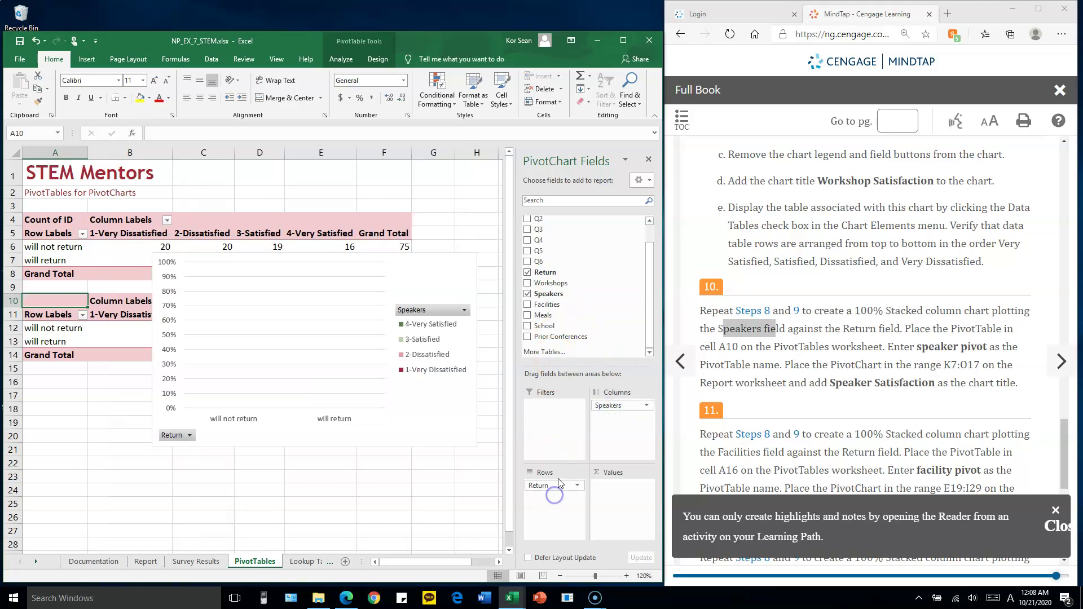
left_click(650, 221)
left_click_drag(576, 227, 625, 499)
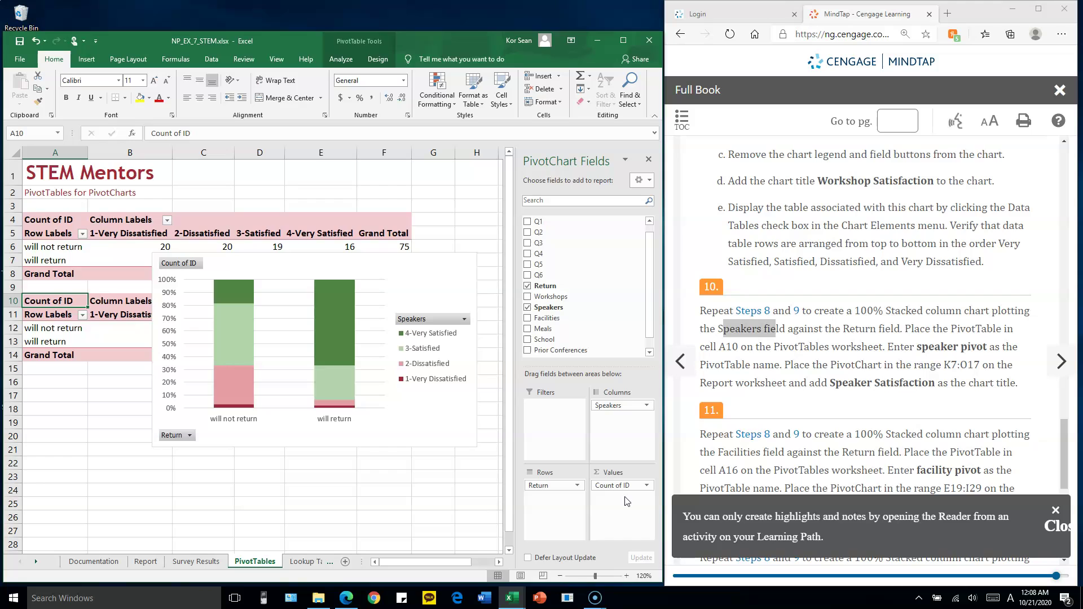
Hide all field buttons on the Speakers PivotChart and remove its legend
right_click(187, 267)
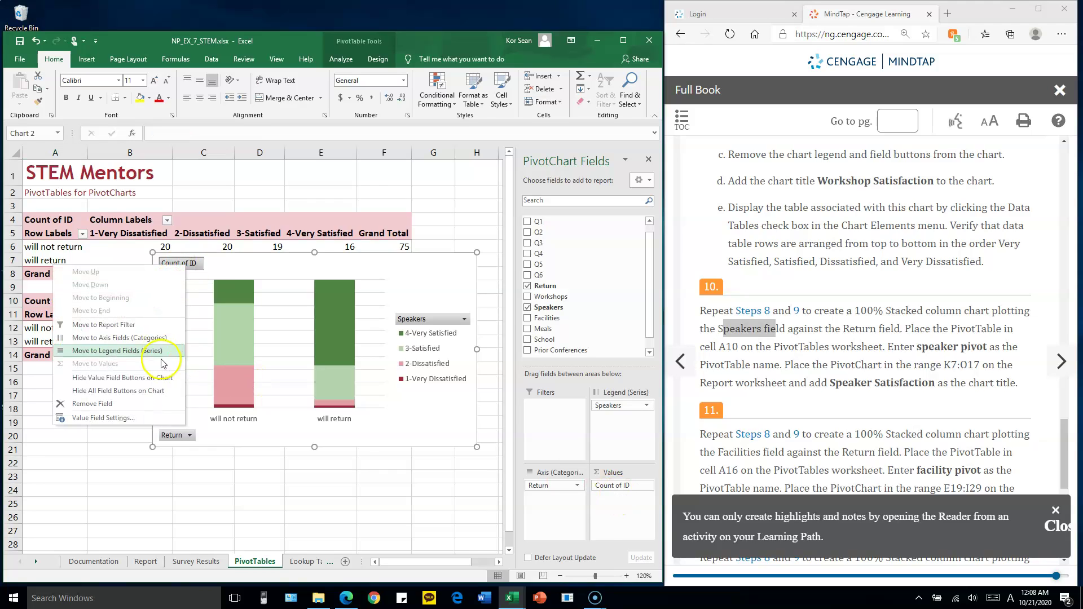
left_click(155, 397)
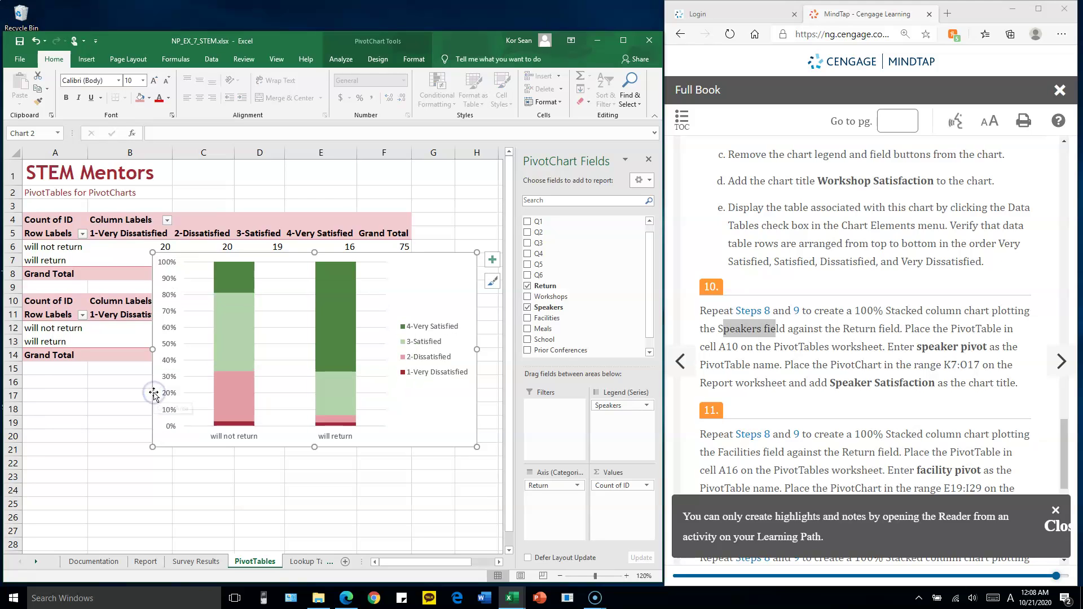
left_click(370, 63)
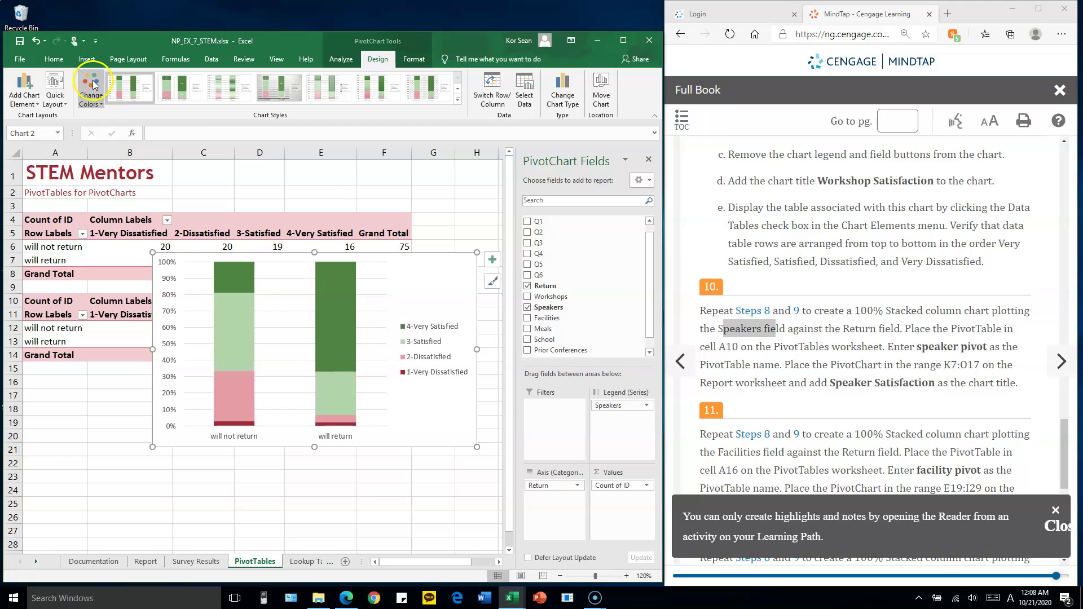
left_click(26, 104)
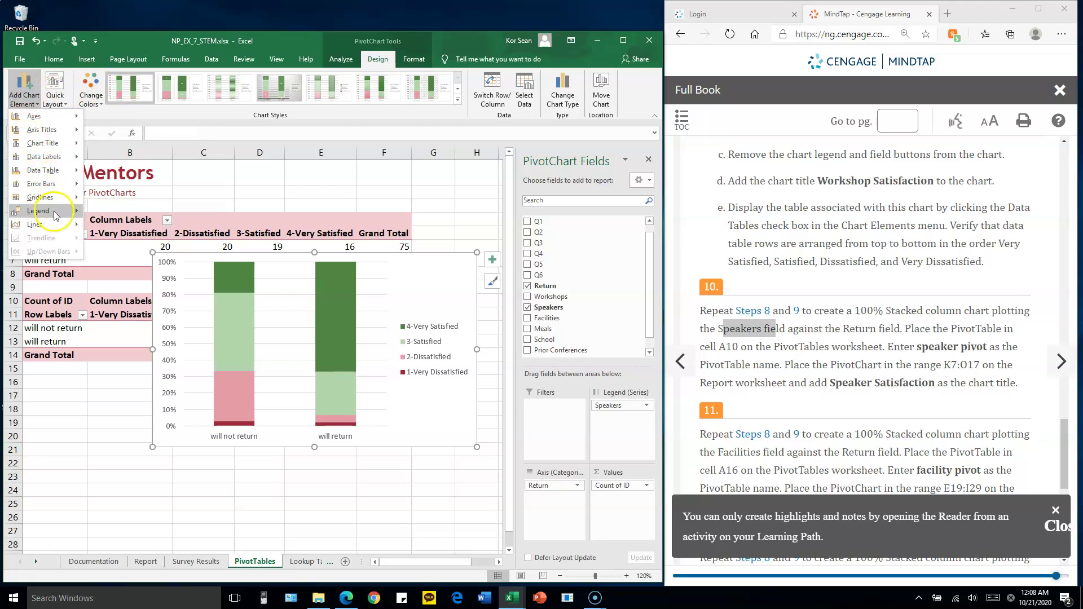
mouse_move(48, 212)
left_click(126, 224)
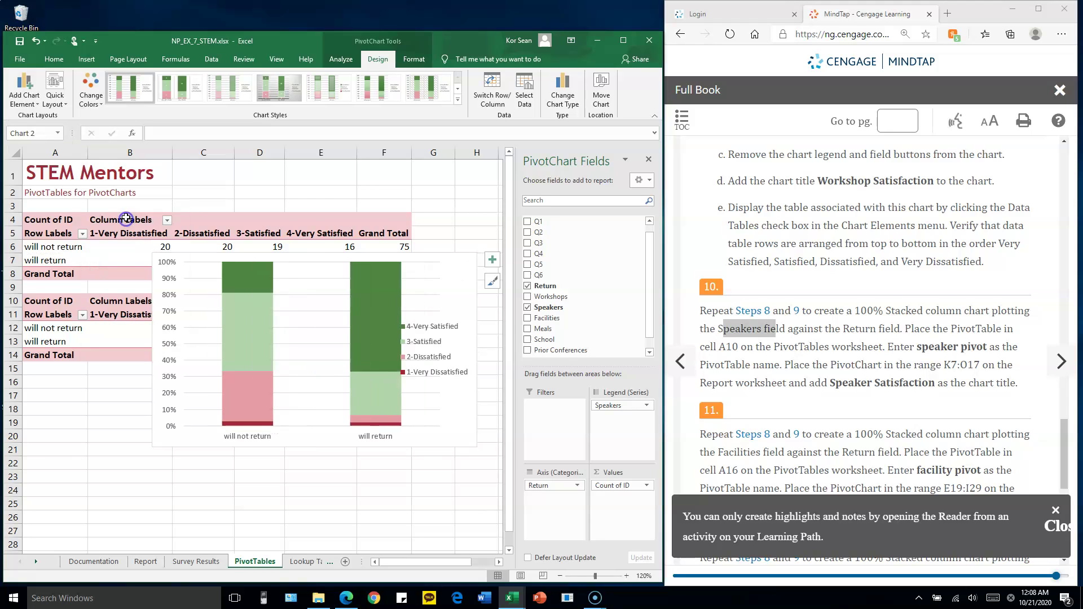
Display a data table with legend keys beneath the columns of the Speakers PivotChart
left_click(26, 96)
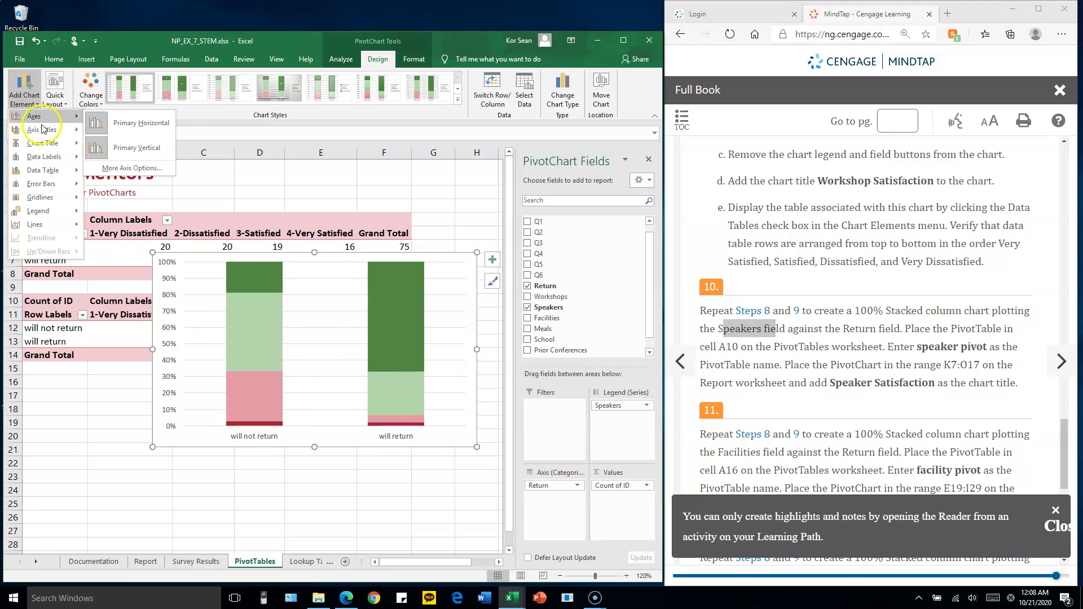
mouse_move(51, 159)
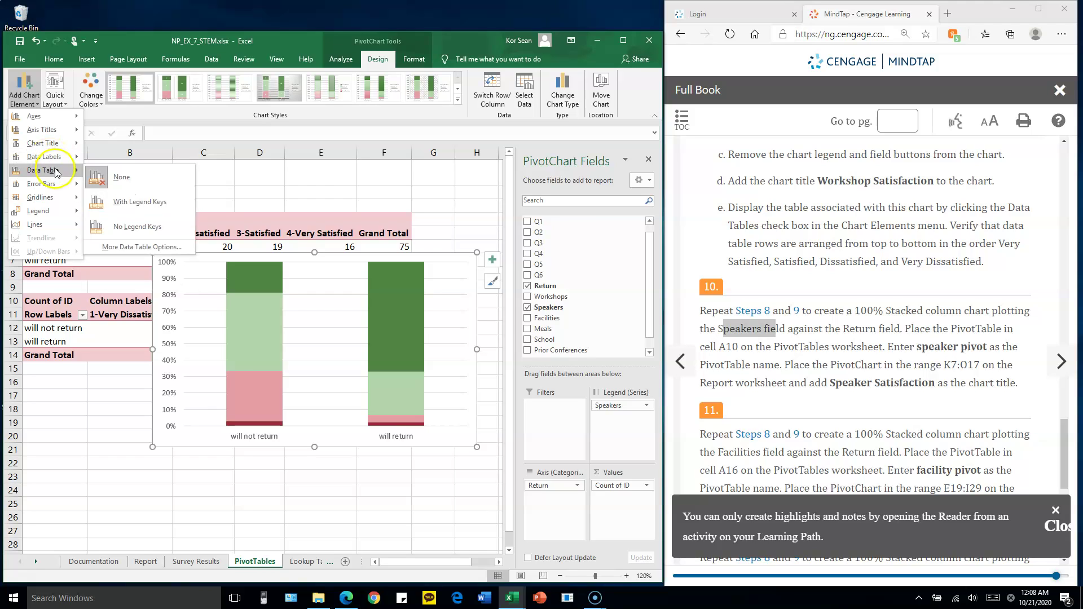
left_click(132, 204)
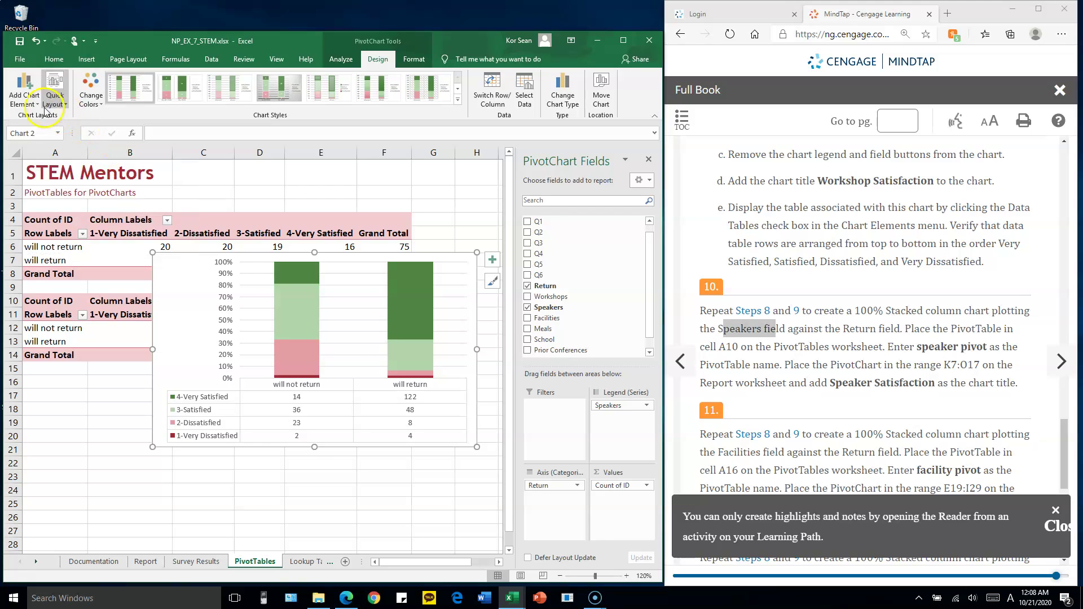
Add a chart title above the Speakers PivotChart's plot area reading "Speaker Satisfaction"
left_click(23, 93)
mouse_move(45, 134)
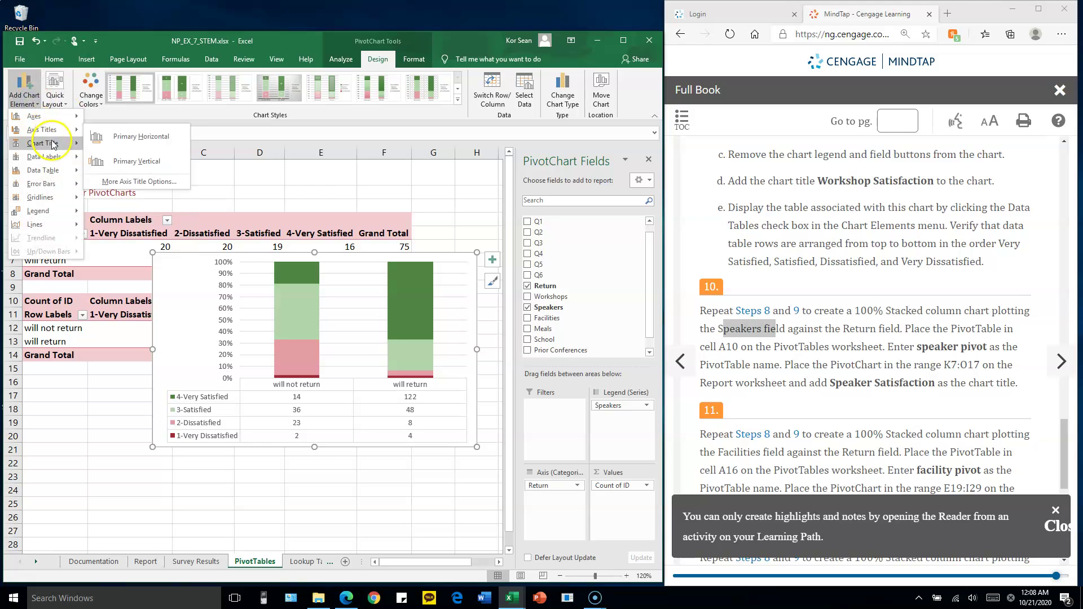
left_click(139, 177)
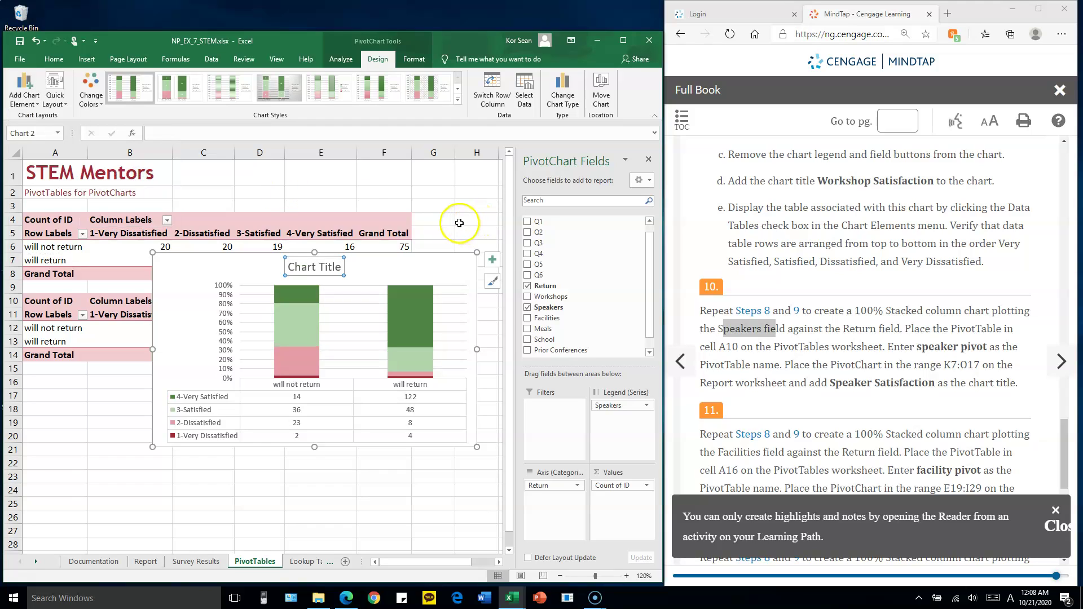
type("Sp")
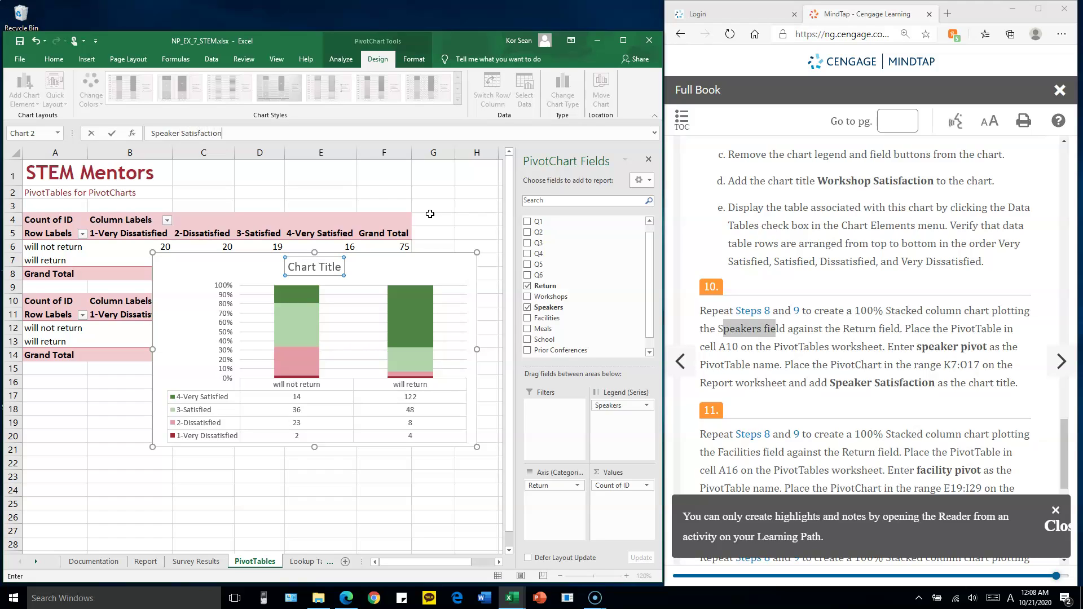
type("eaker Satisfaction")
key("Return")
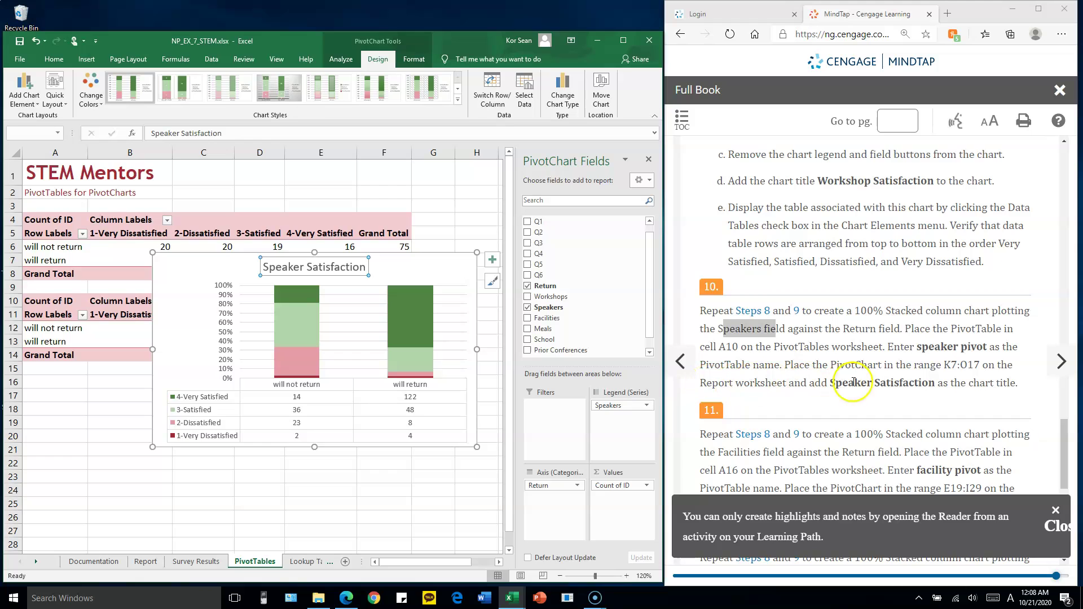
Move the Speaker Satisfaction PivotChart to the Report worksheet as an embedded object
left_click(602, 96)
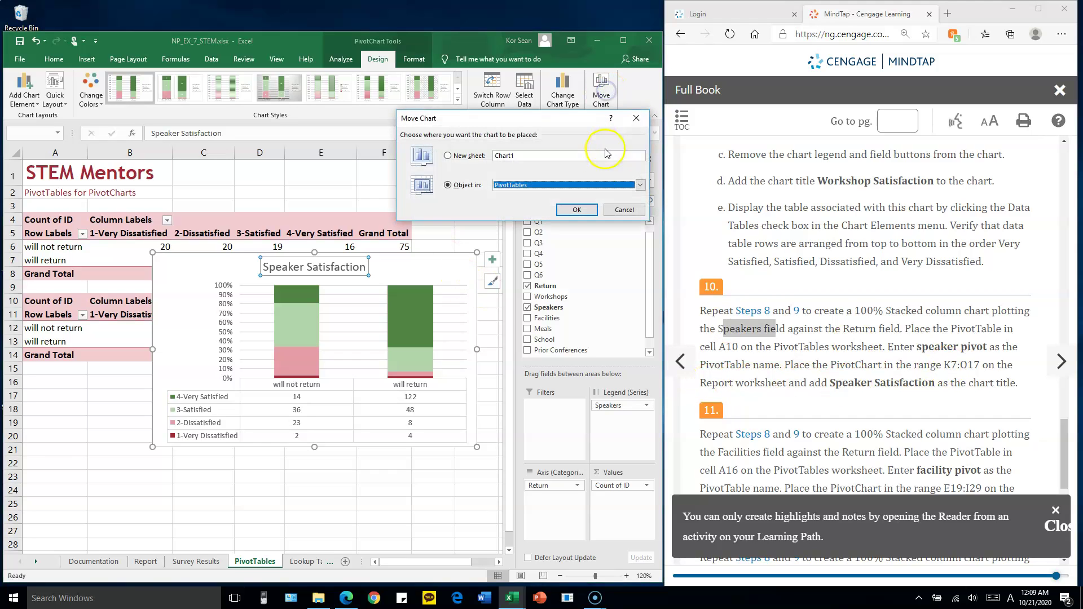
left_click(641, 185)
left_click(558, 202)
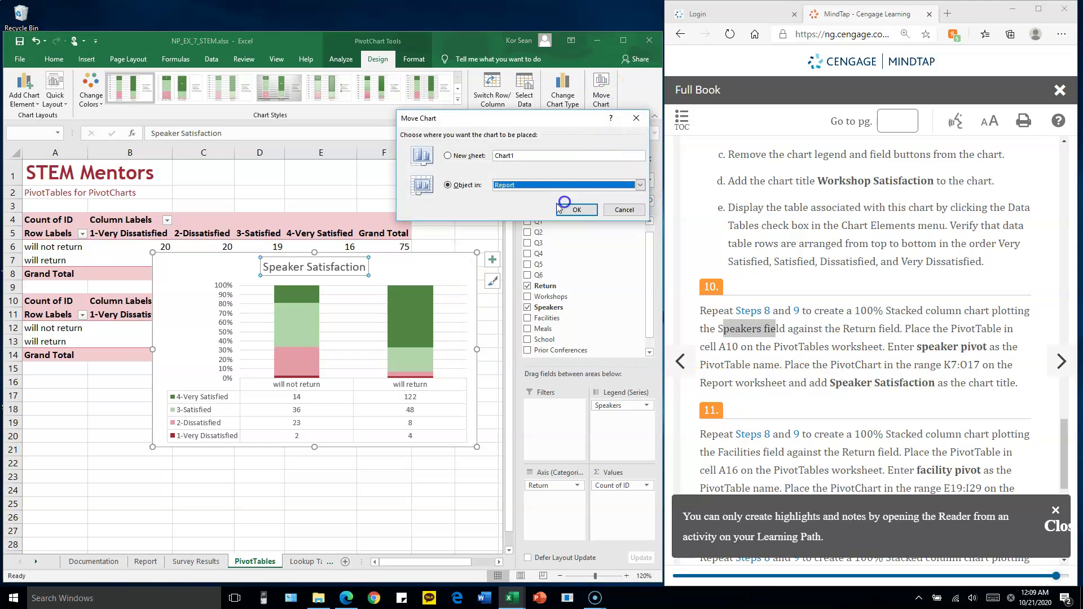
left_click(577, 210)
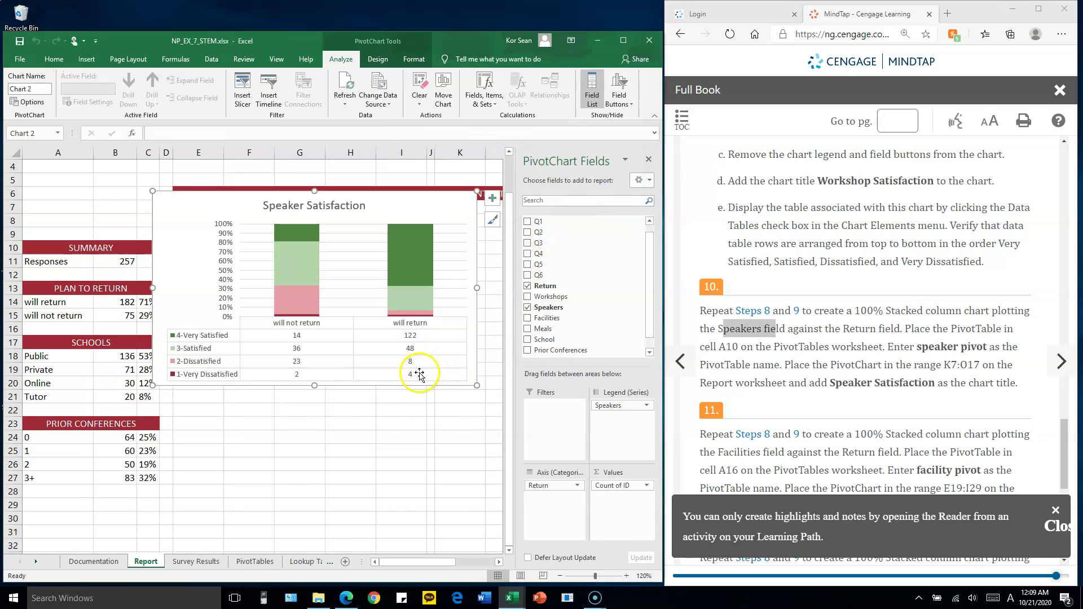
Position and resize the Speaker Satisfaction chart to cover the range K7:O17 beside the Workshop Satisfaction chart
left_click_drag(424, 200, 495, 235)
left_click_drag(213, 235, 310, 210)
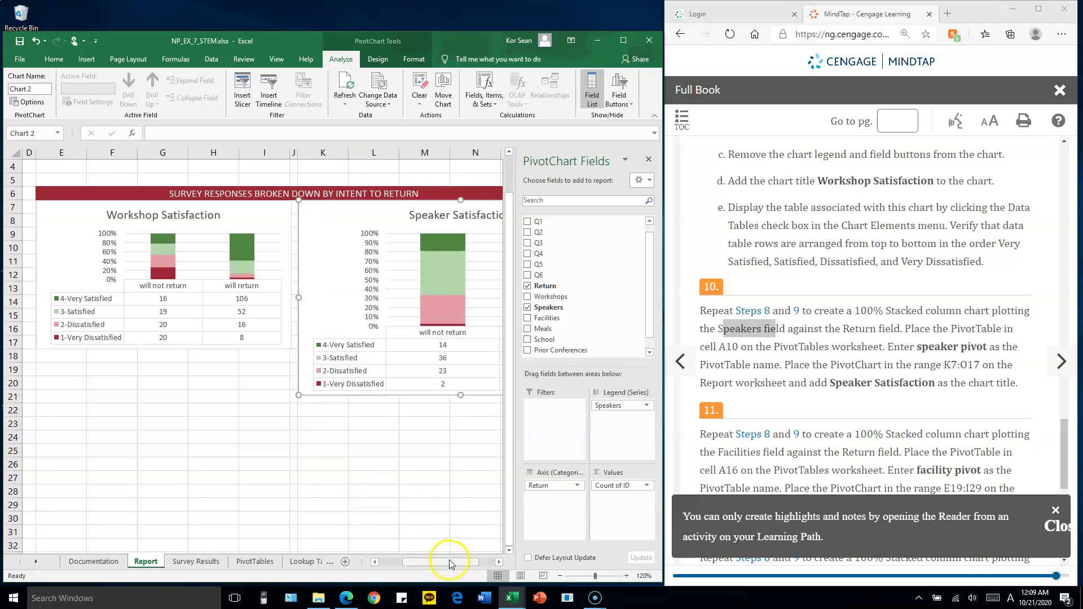
left_click_drag(449, 562, 458, 563)
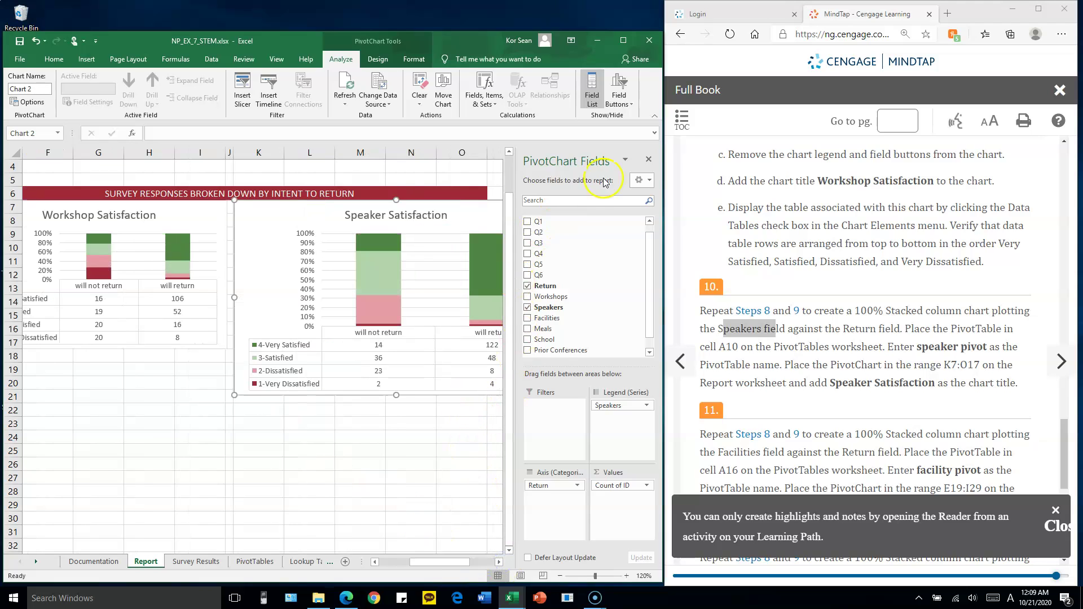
left_click(649, 160)
left_click_drag(559, 395, 489, 348)
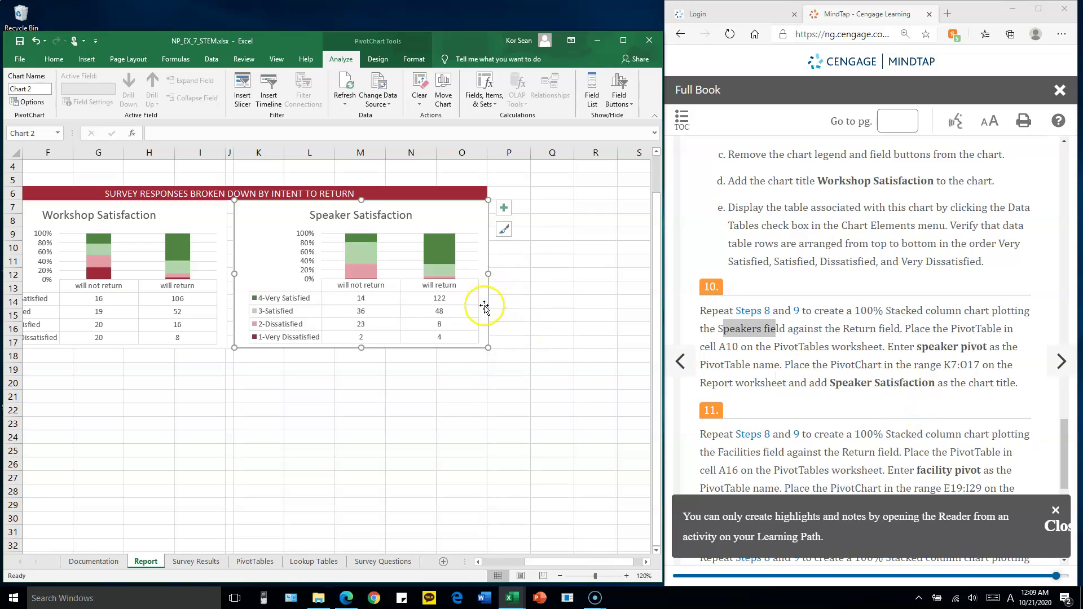
left_click(200, 396)
left_click_drag(601, 563, 558, 566)
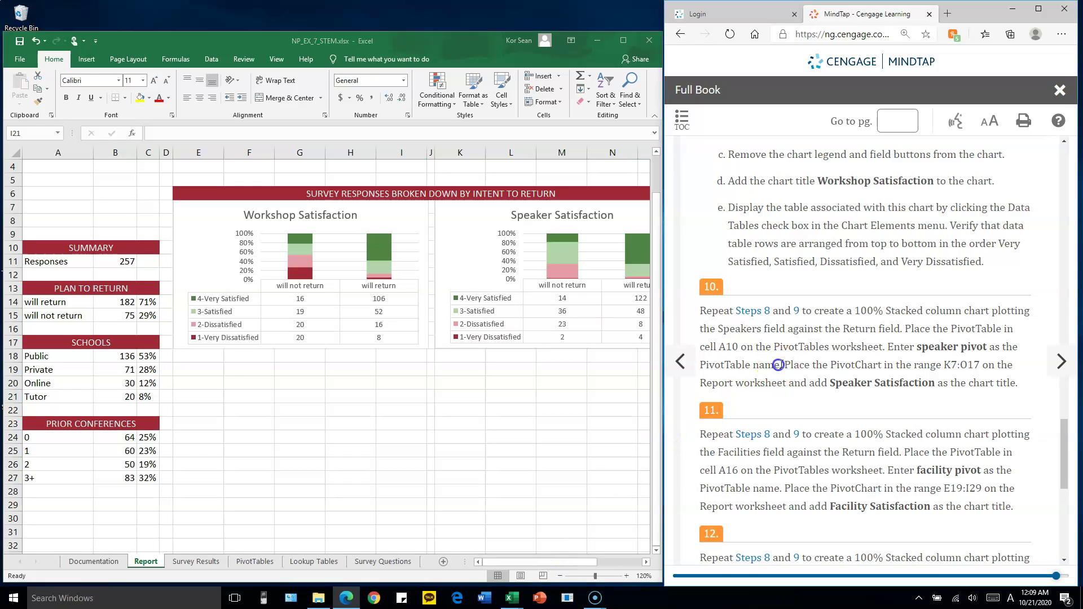
Check instruction 11 for the Facilities chart and select cell B7 in the Survey Results table
scroll(842, 366, "down", 2)
scroll(841, 366, "down", 2)
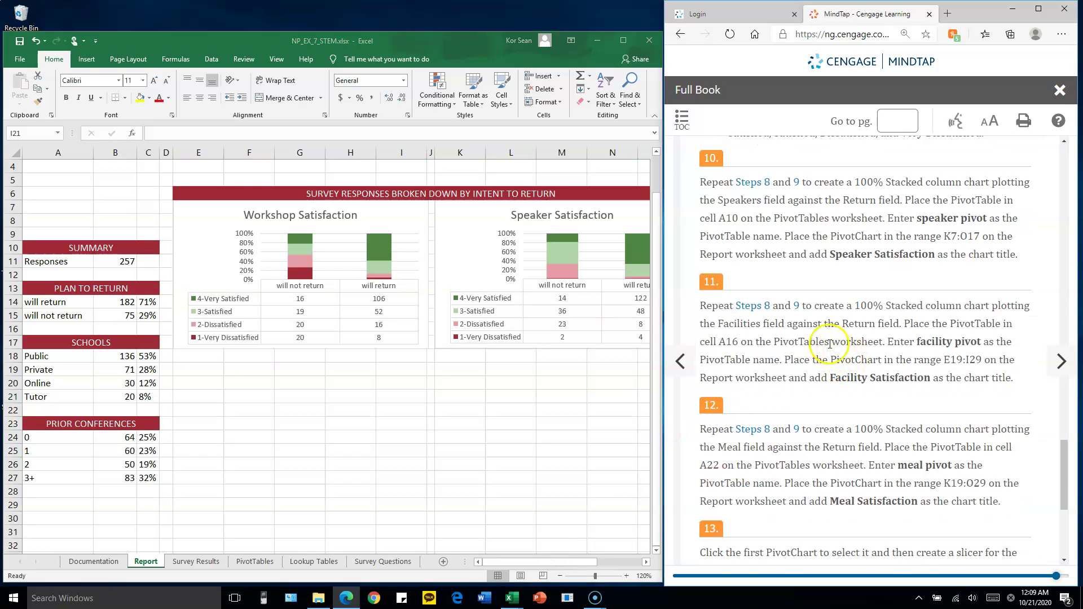
left_click_drag(724, 322, 766, 323)
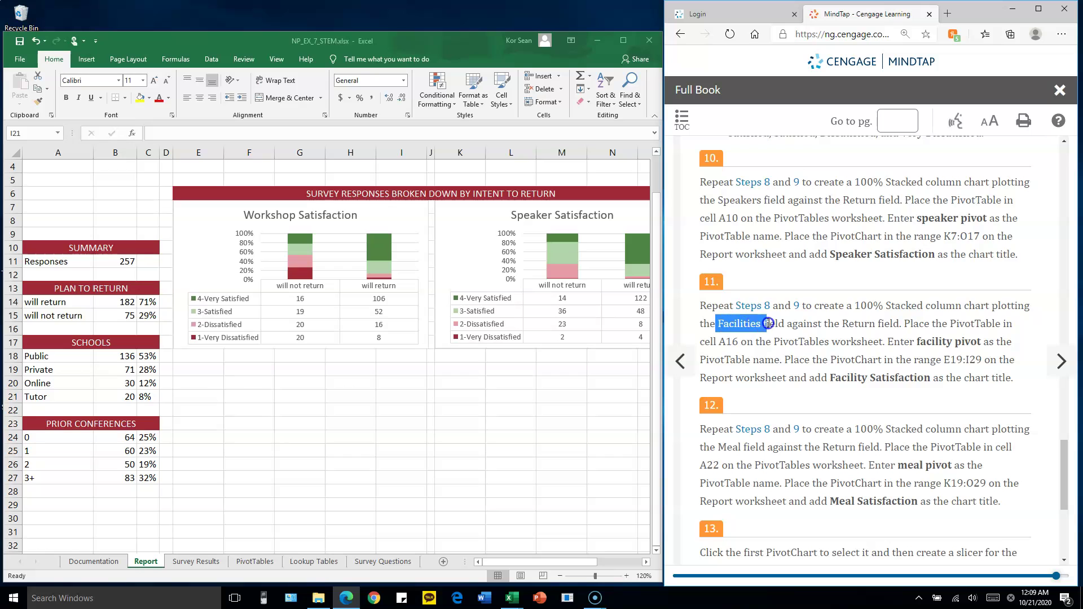
left_click(204, 567)
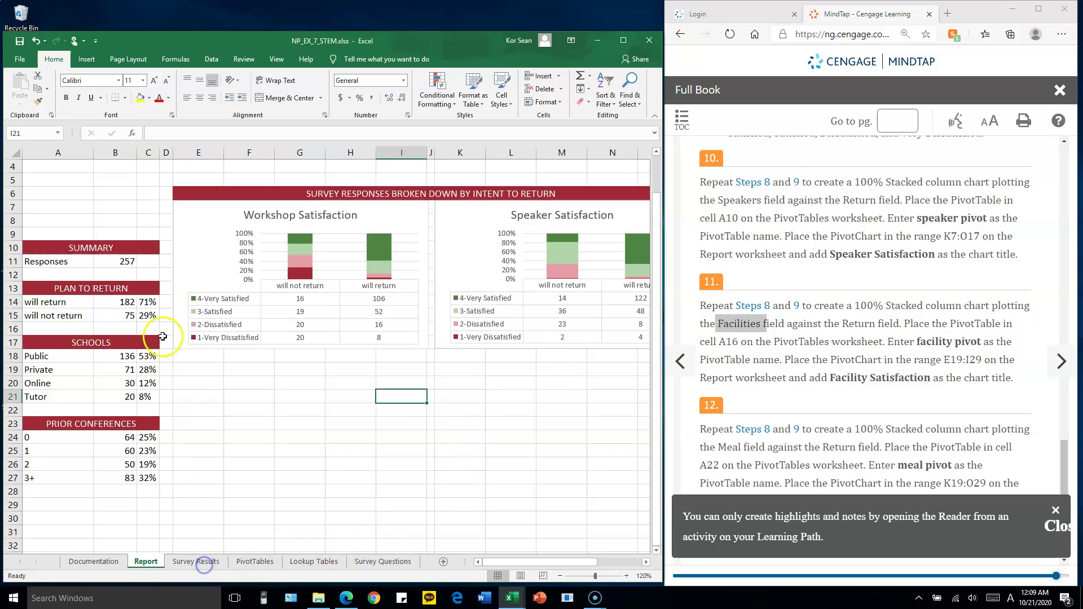
left_click(194, 563)
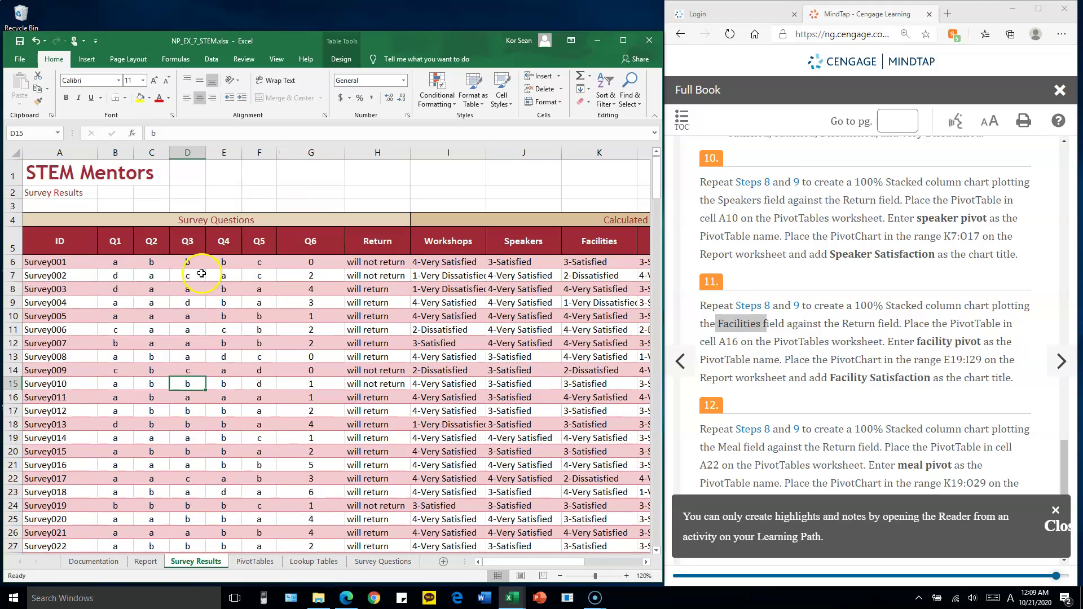
left_click(143, 283)
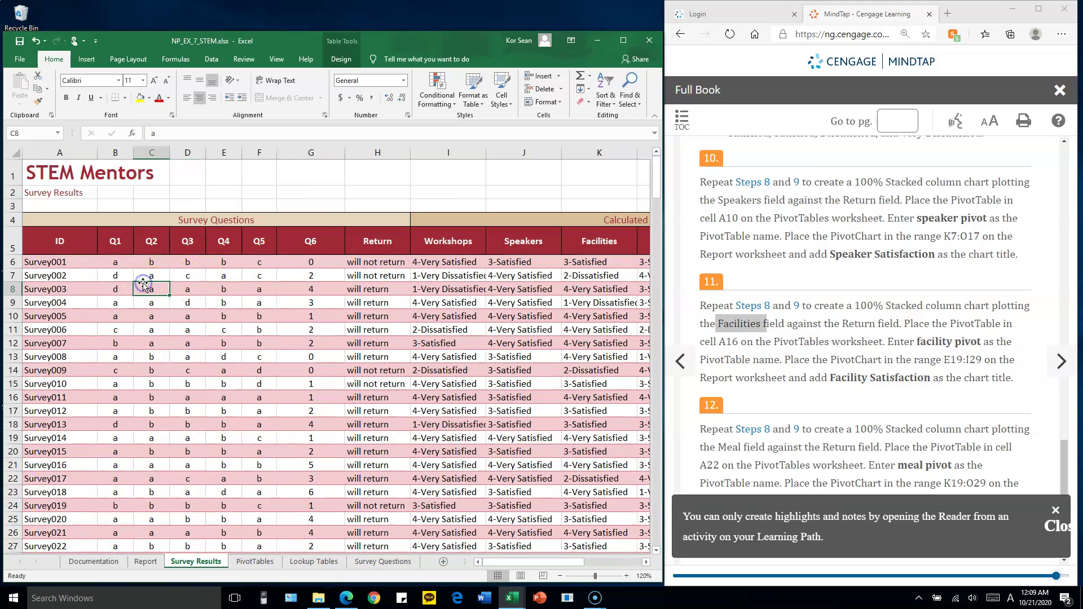
left_click(115, 275)
Insert a PivotChart from the Survey table, placing its PivotTable in cell A16 of the existing PivotTables worksheet
left_click(87, 59)
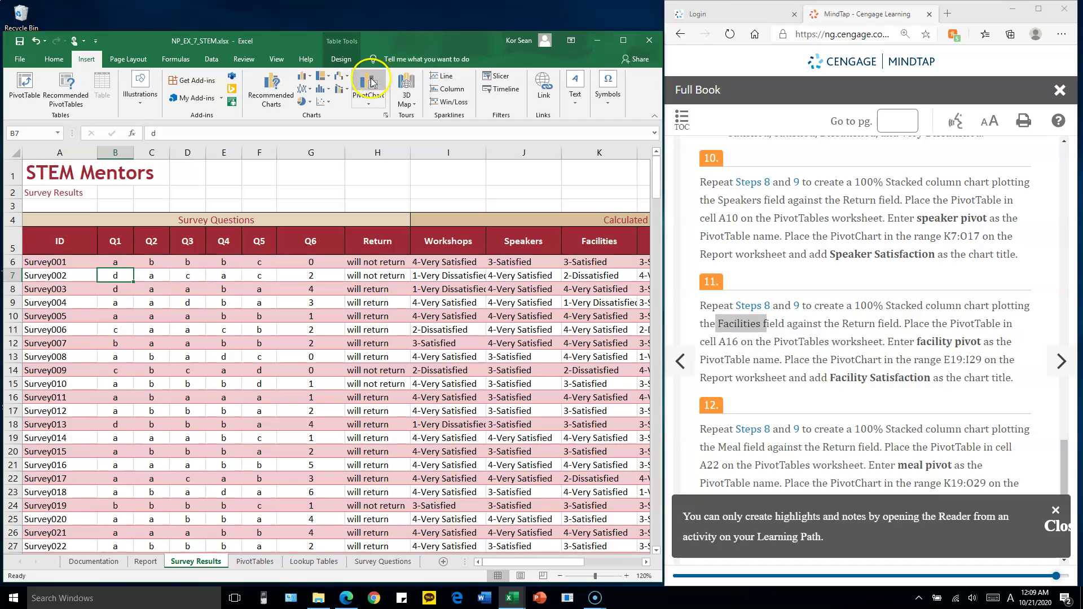
left_click(369, 82)
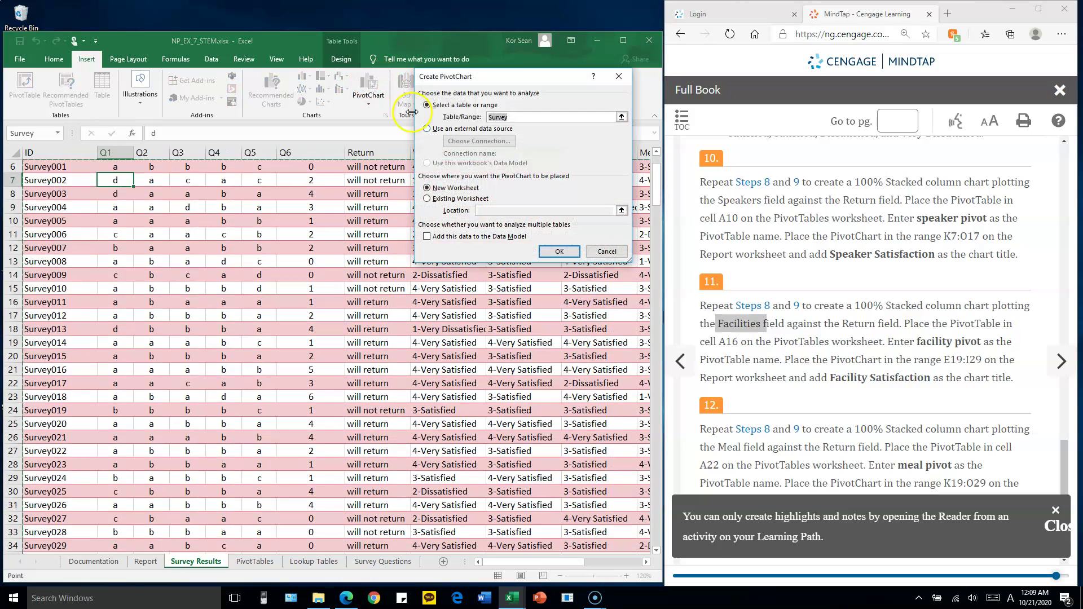
left_click(461, 199)
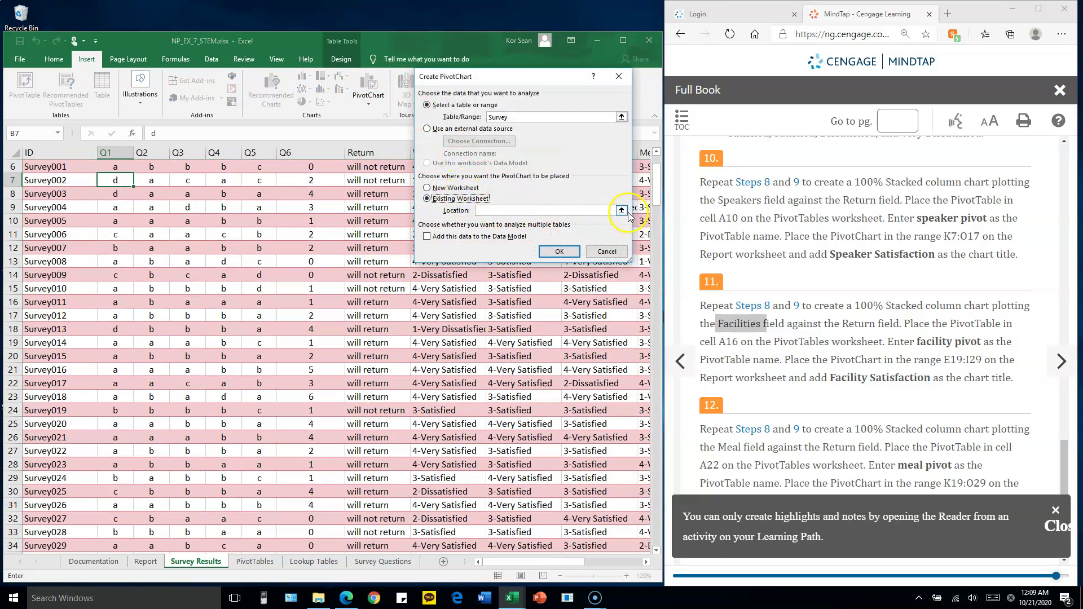
left_click(621, 211)
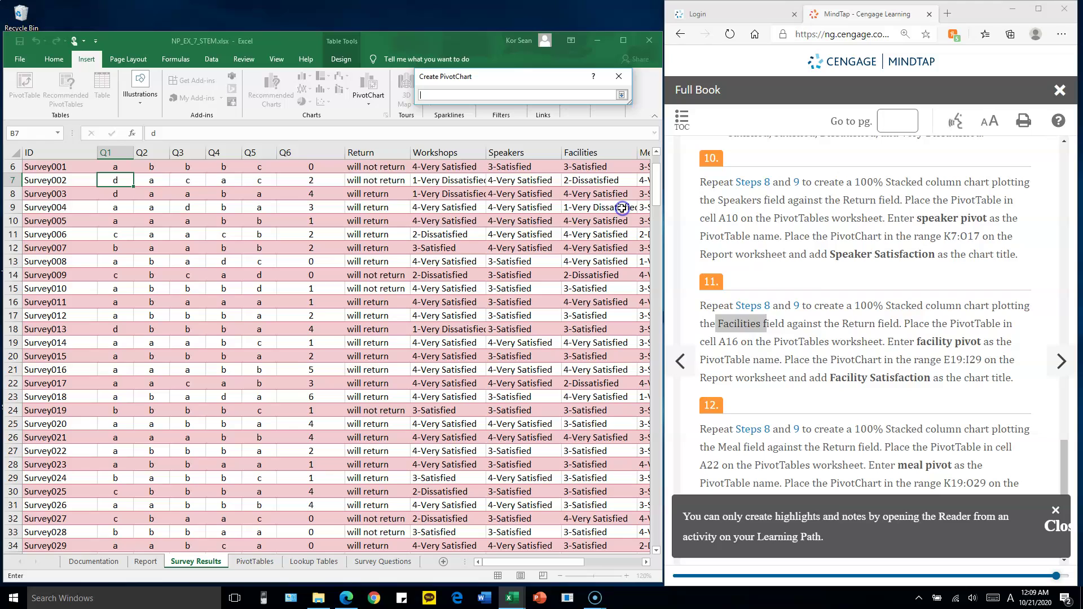
left_click(255, 563)
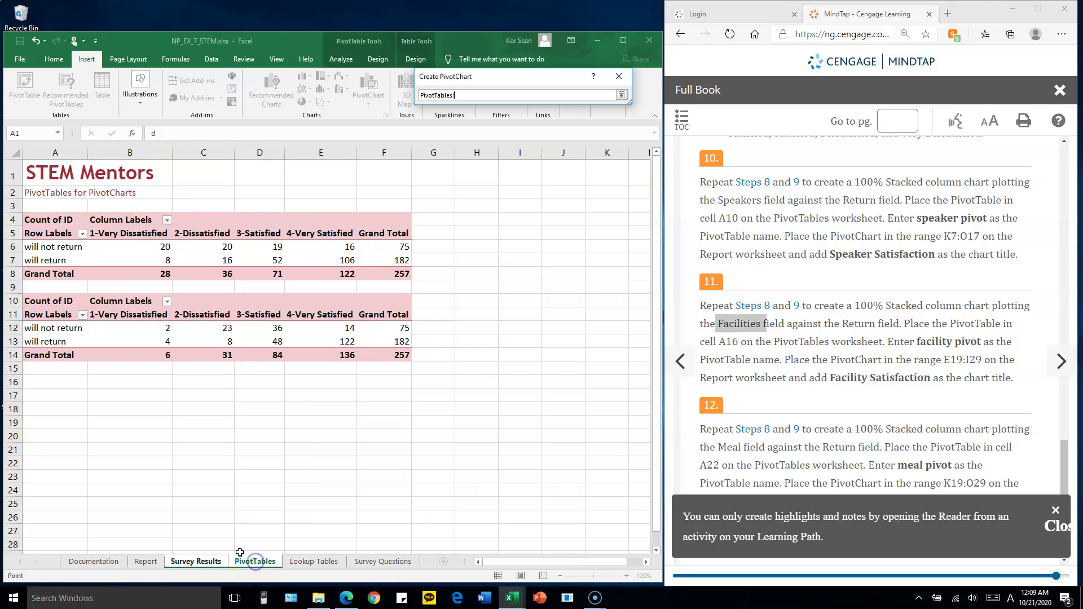
left_click(64, 382)
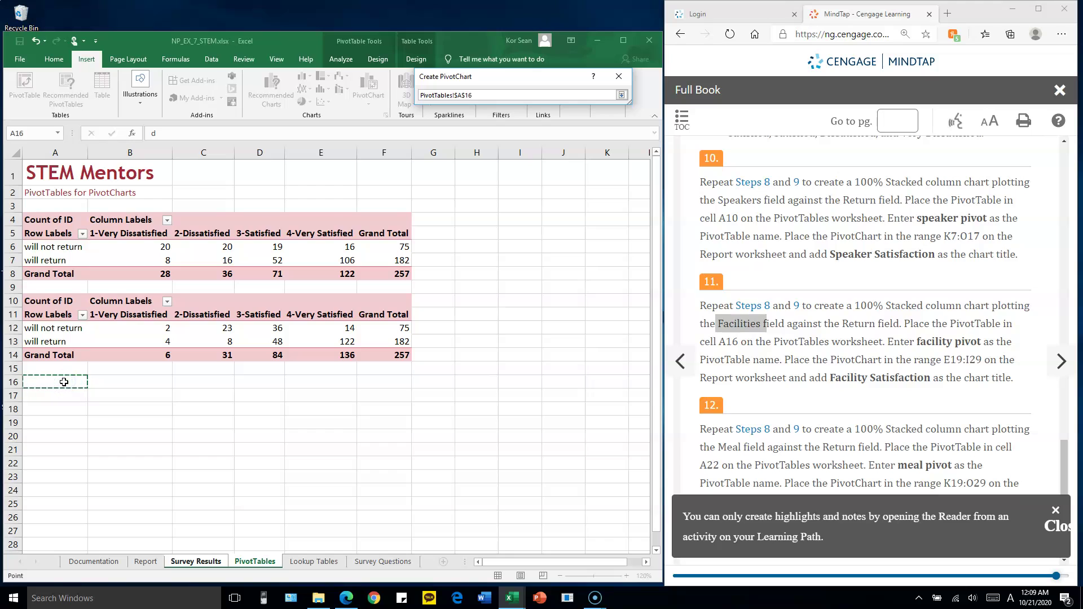
left_click(59, 381)
left_click(623, 95)
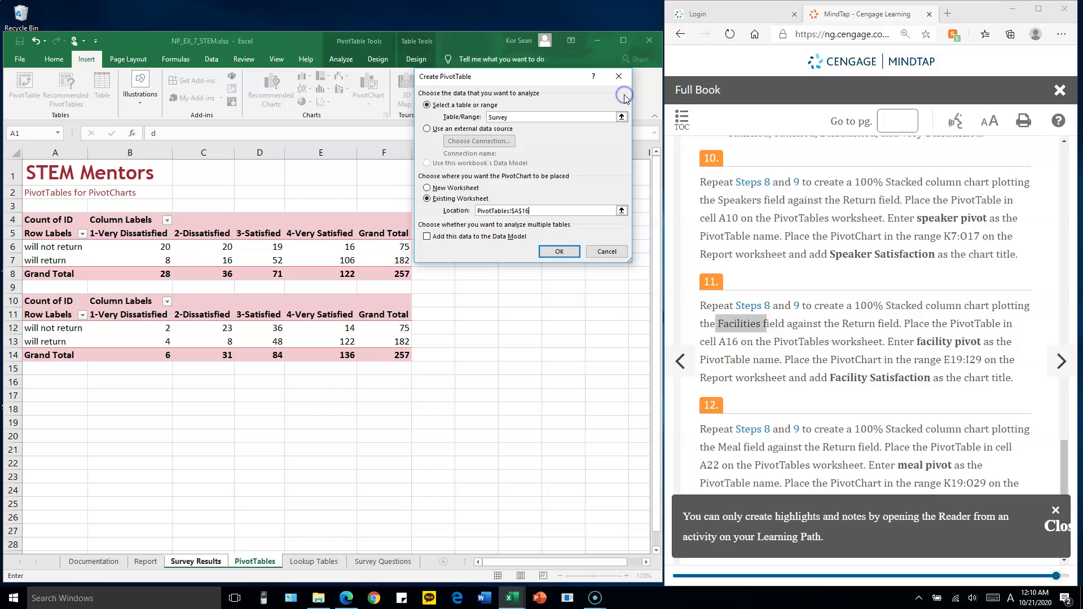
left_click(563, 255)
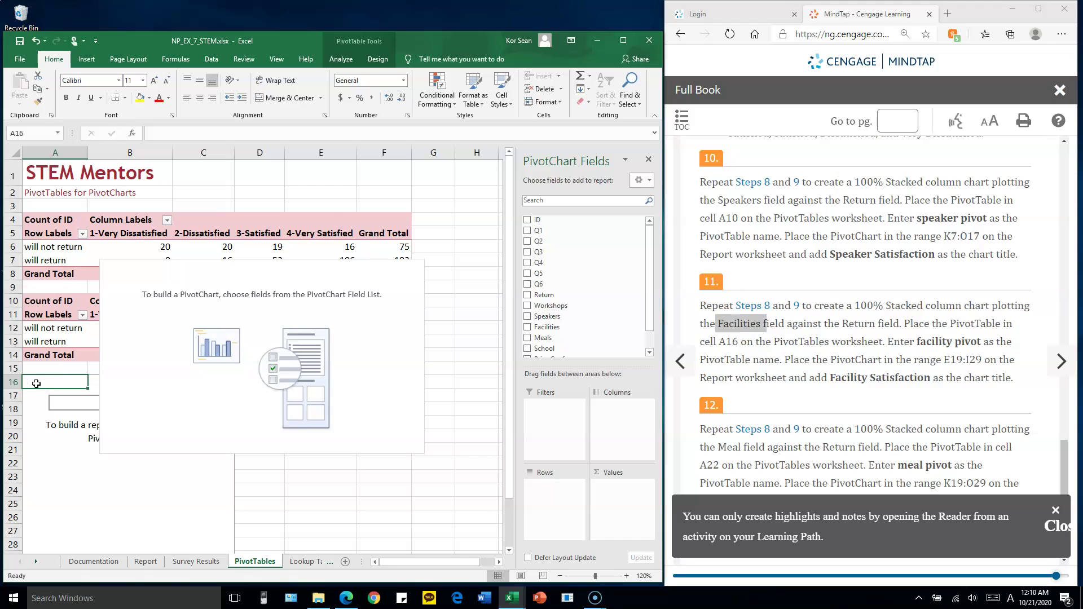
Name the new PivotTable at cell A16 "facility pivot"
scroll(37, 383, "down", 2)
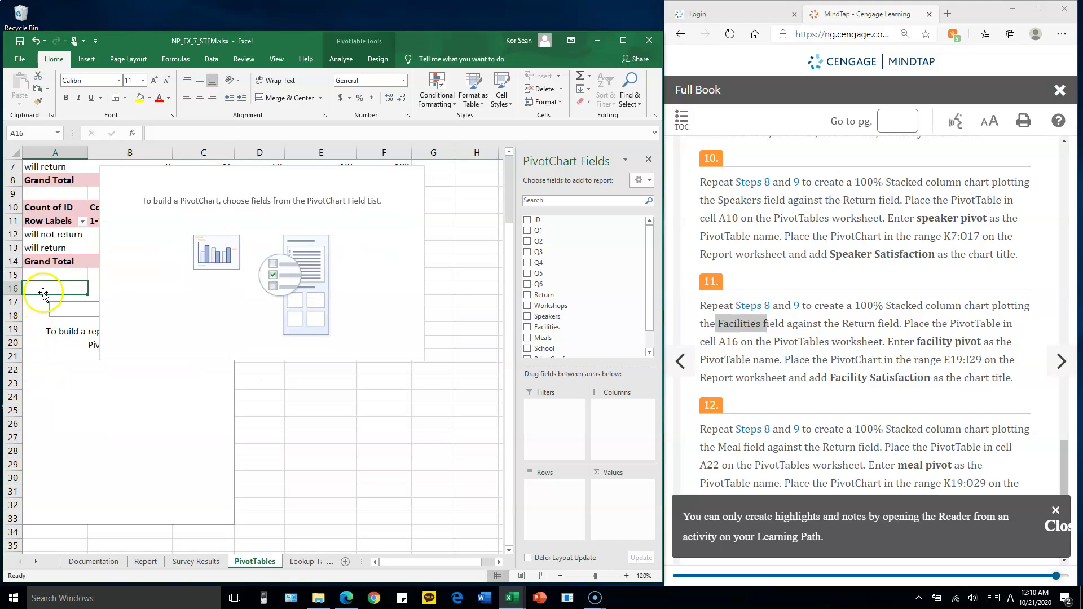
left_click(343, 60)
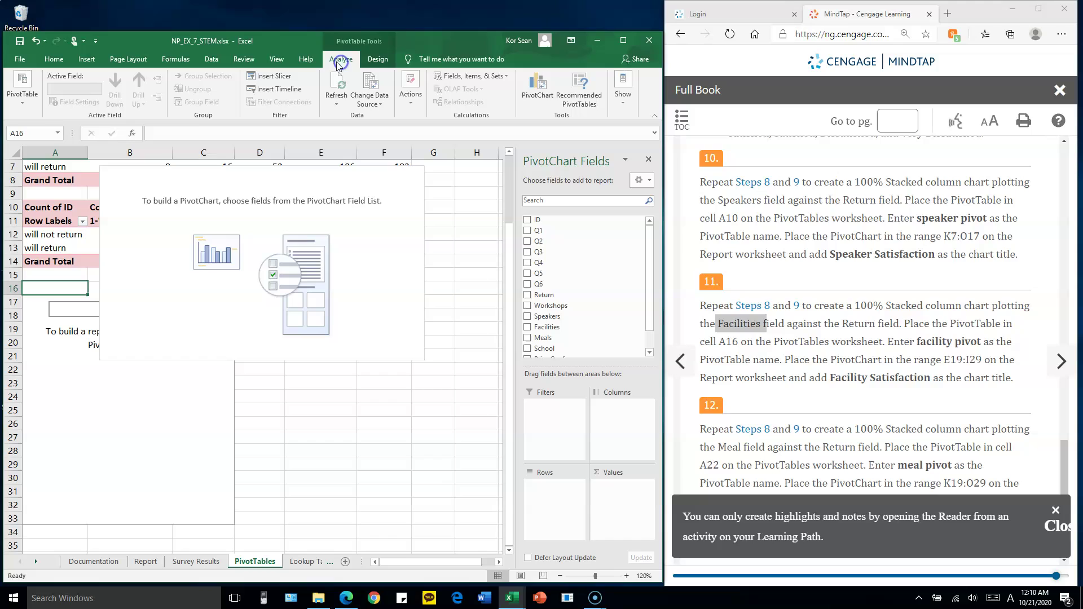
left_click(27, 97)
double_click(31, 140)
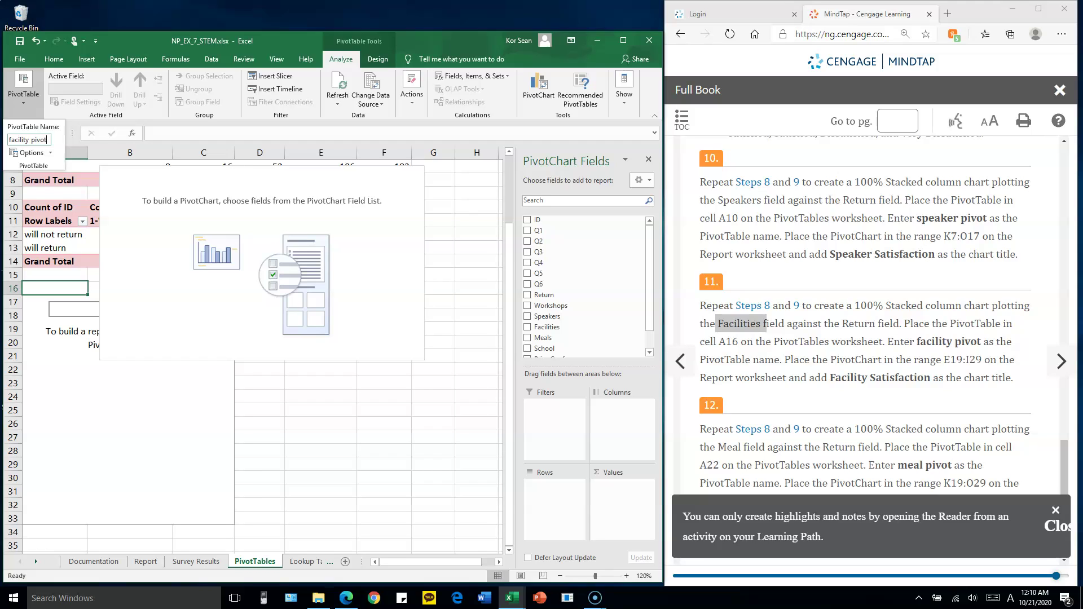
key("Return")
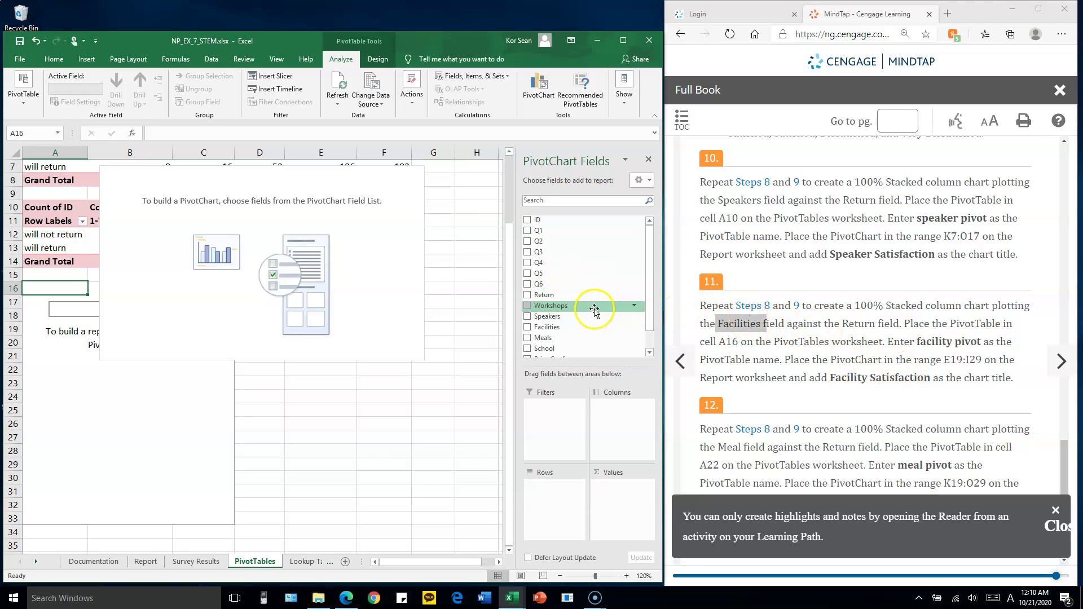
Place the Facilities field in the Columns area, Return in Rows and ID in Values of the facility pivot
left_click_drag(563, 329, 610, 411)
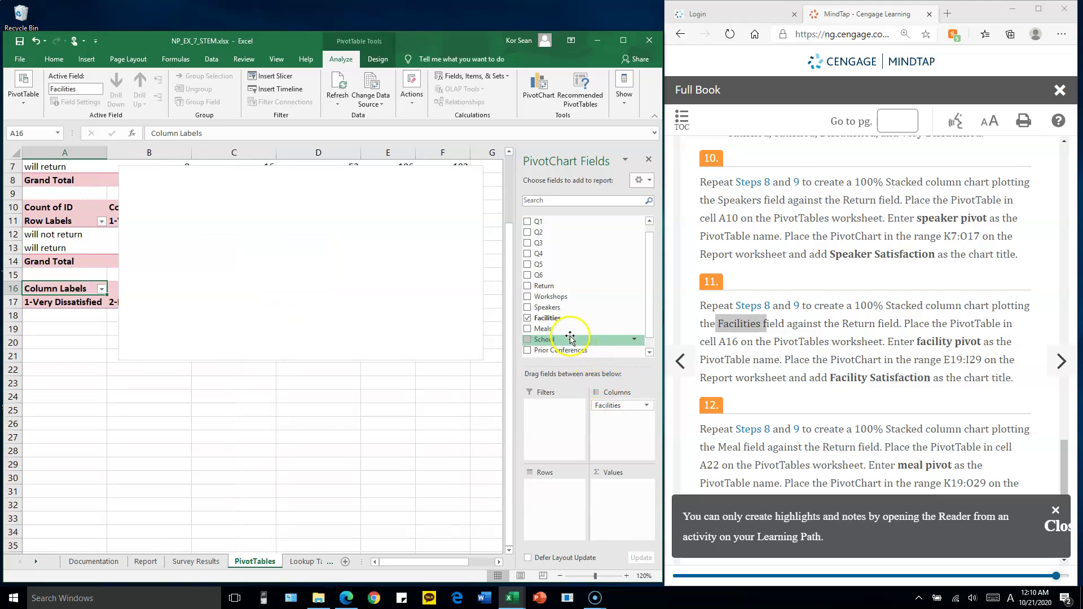
left_click_drag(545, 286, 569, 503)
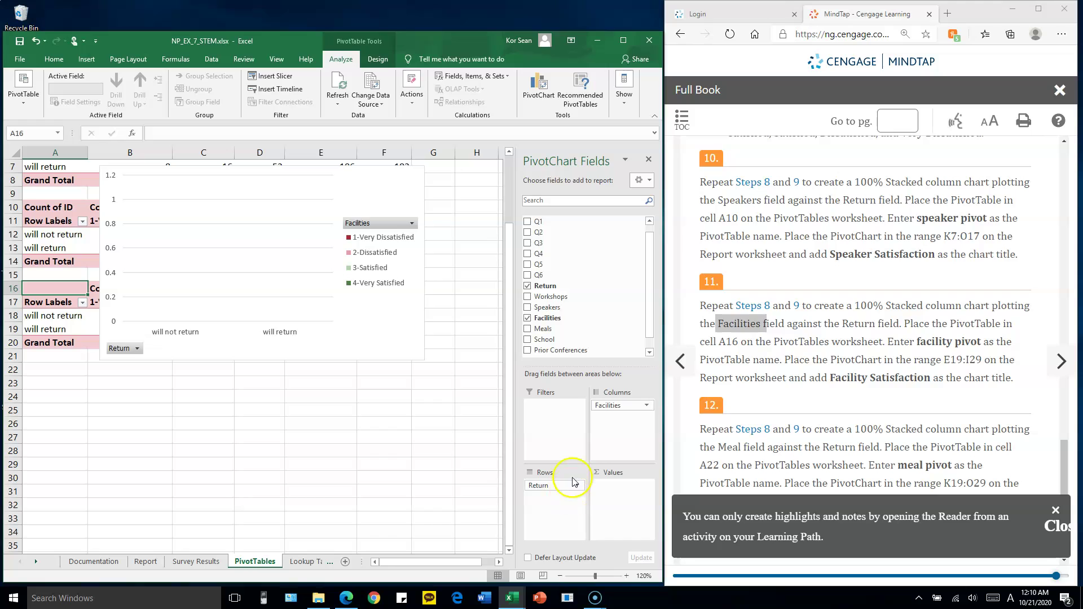
left_click_drag(648, 254, 658, 219)
left_click_drag(541, 219, 620, 508)
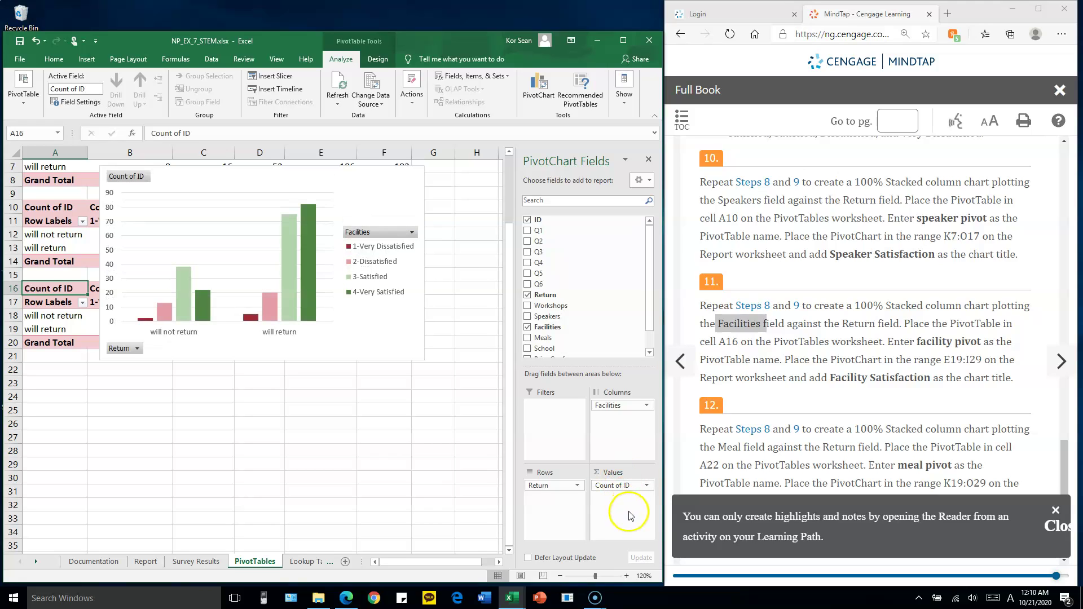
Shift the Facilities PivotChart clear of the upper pivot rows and change its type to 100% Stacked Column
left_click(402, 178)
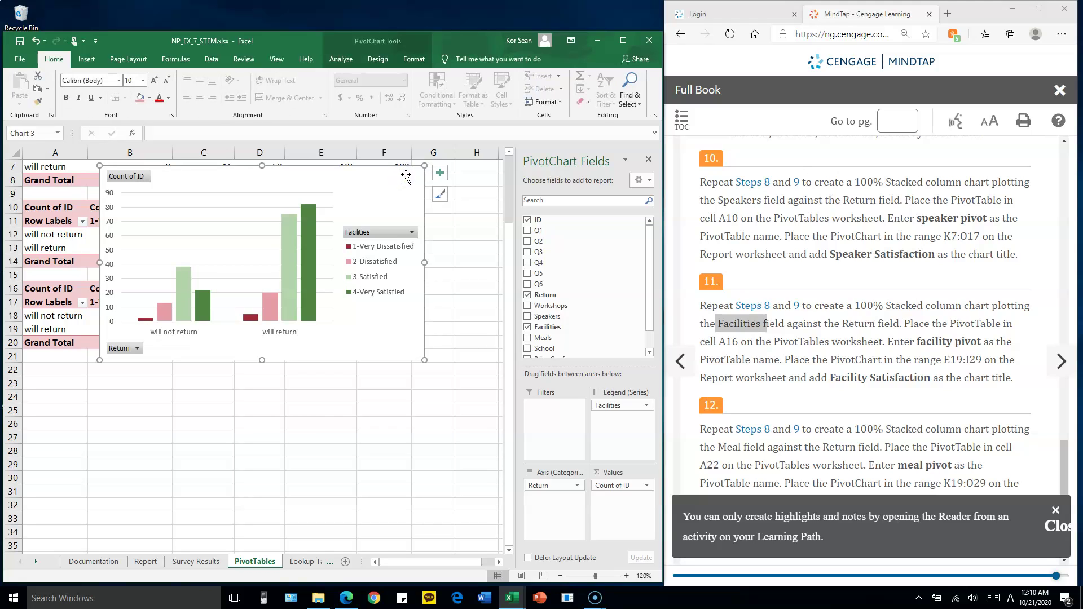
left_click_drag(398, 178, 440, 240)
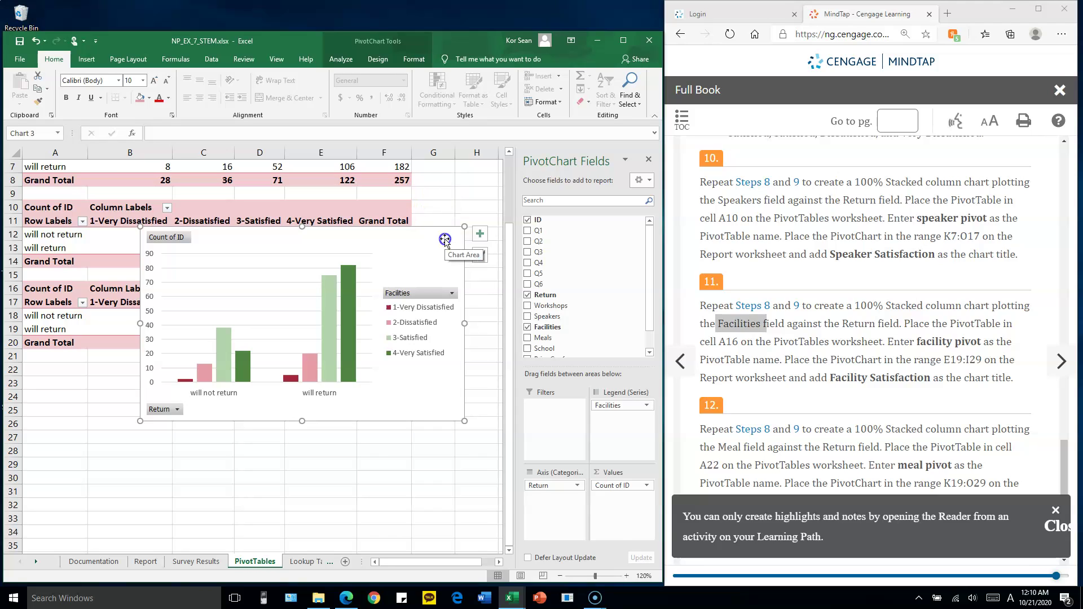
left_click(379, 60)
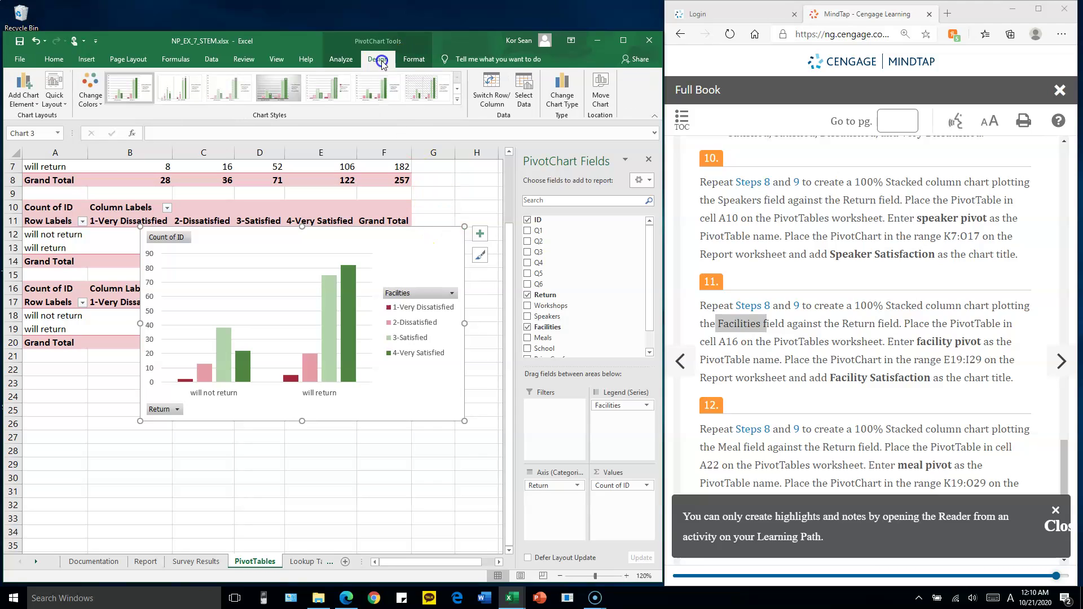
left_click(560, 85)
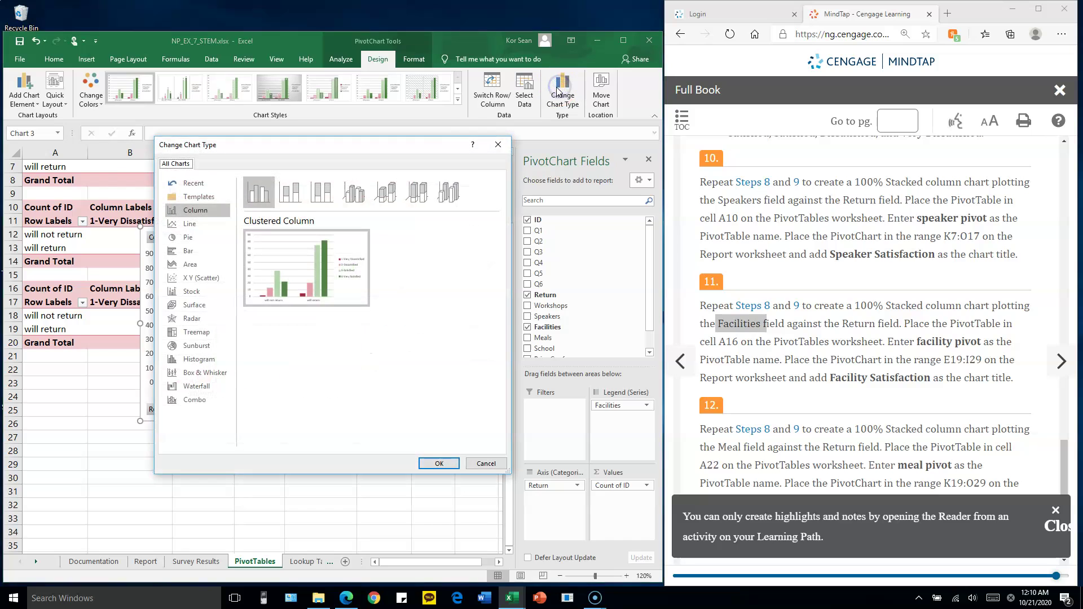
left_click(319, 194)
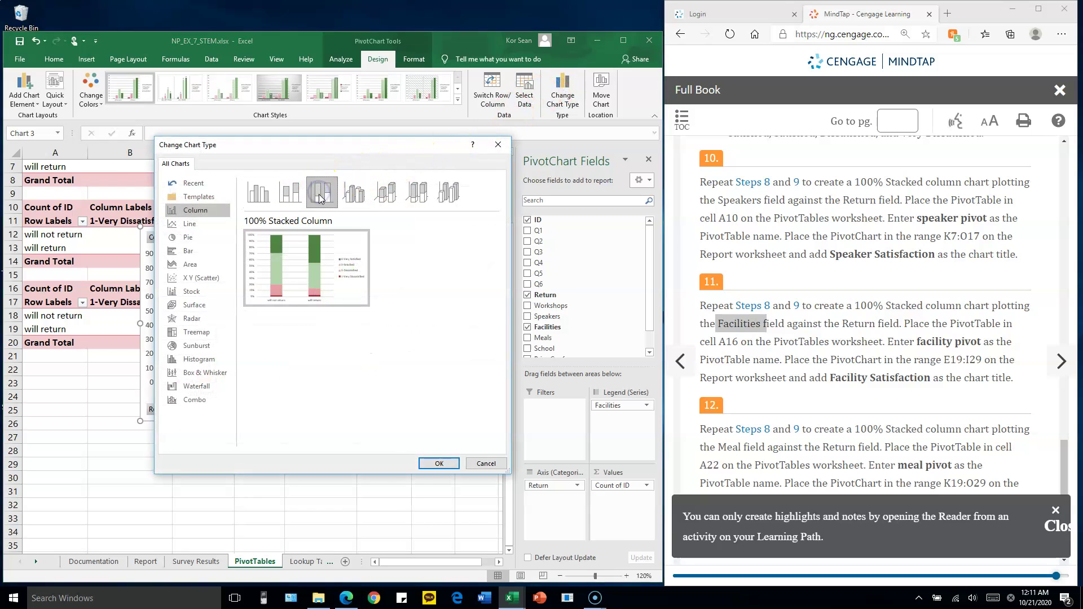
left_click(433, 462)
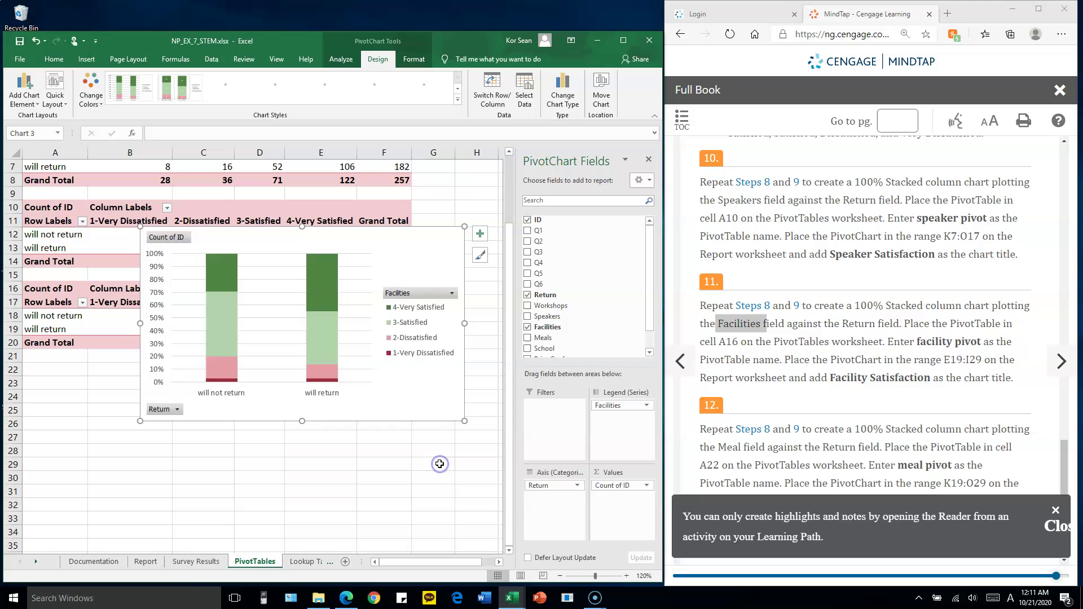
Hide all field buttons on the Facilities PivotChart
right_click(175, 237)
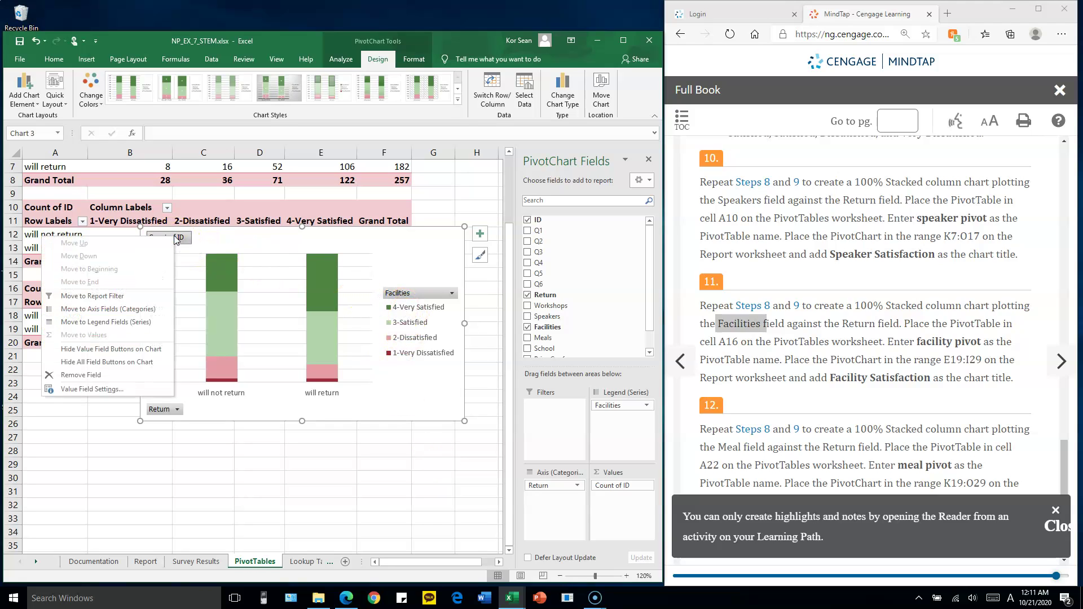
left_click(132, 362)
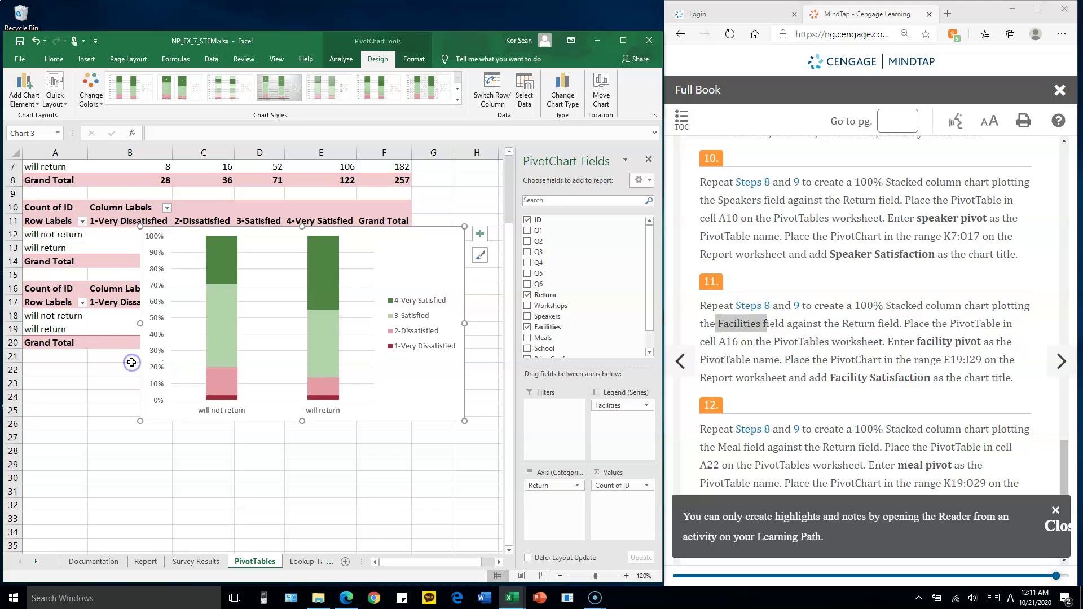
Remove the legend from the Facilities PivotChart and add a data table with legend keys
left_click(25, 95)
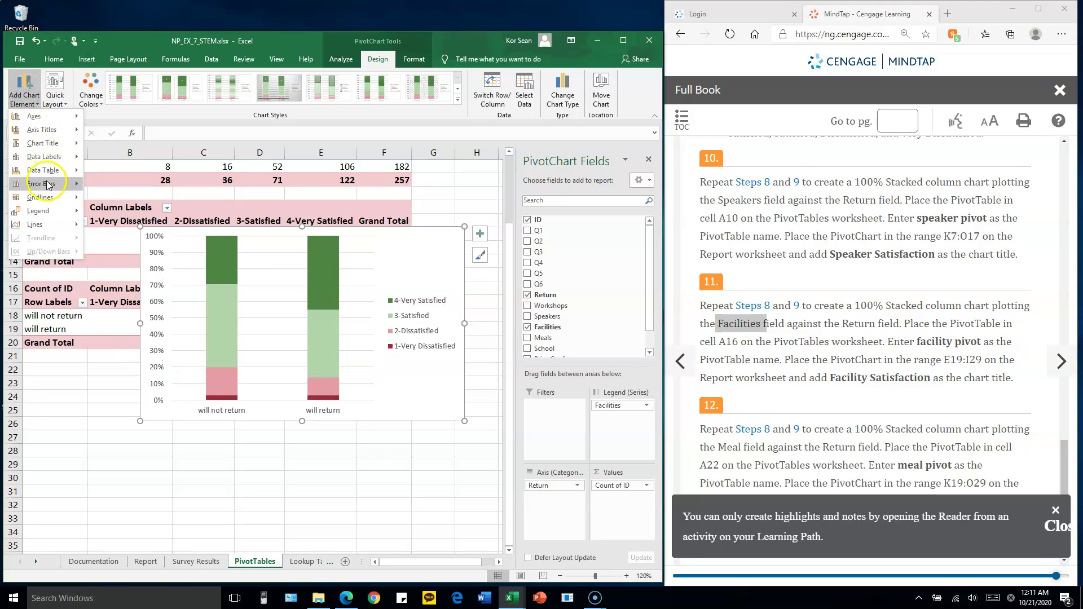
mouse_move(51, 213)
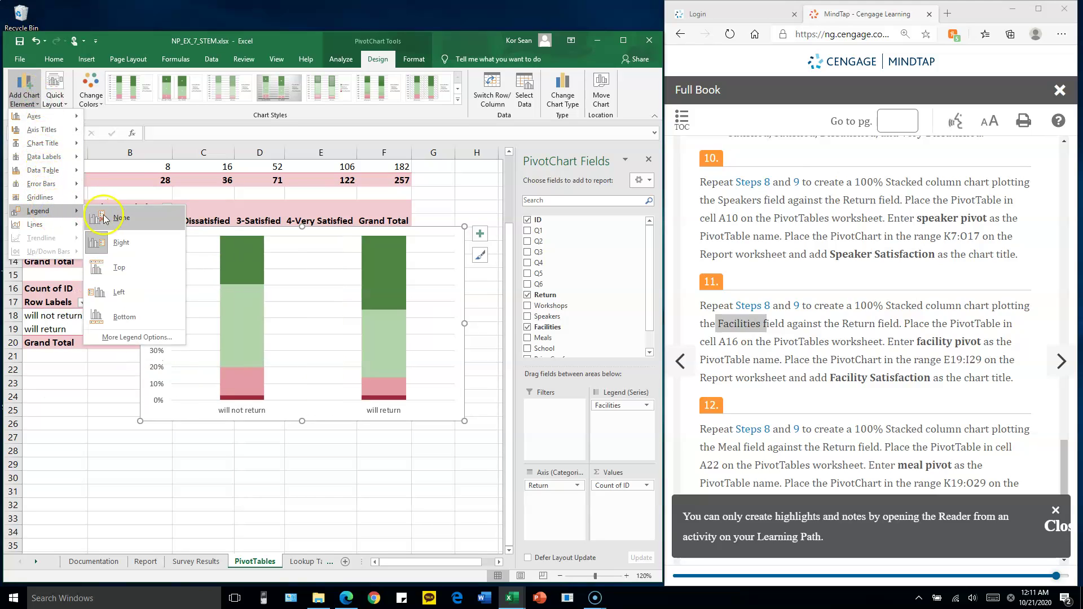
left_click(120, 218)
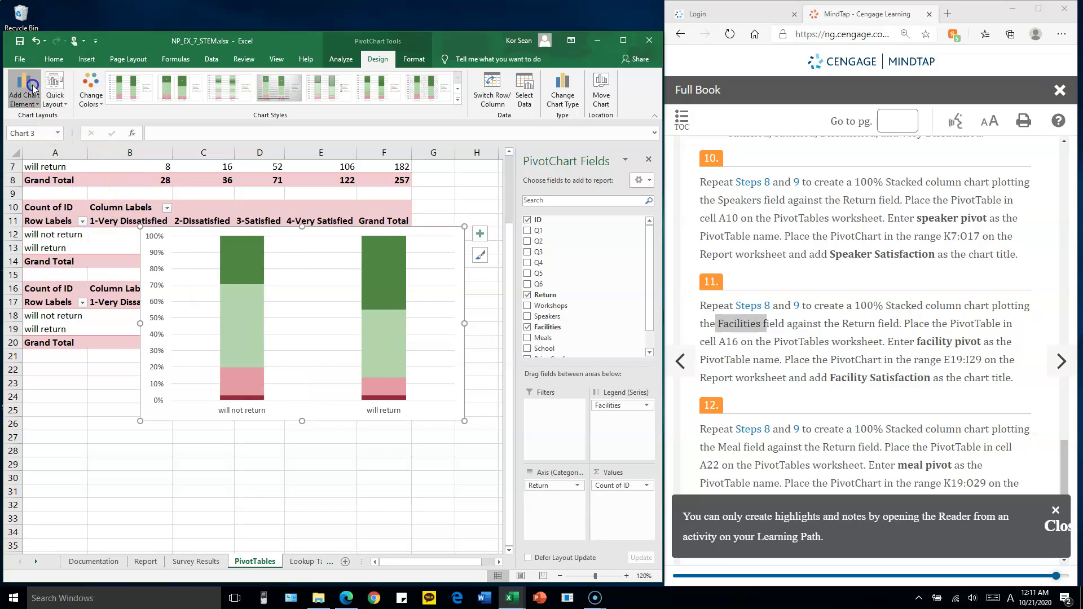
left_click(36, 102)
left_click(53, 145)
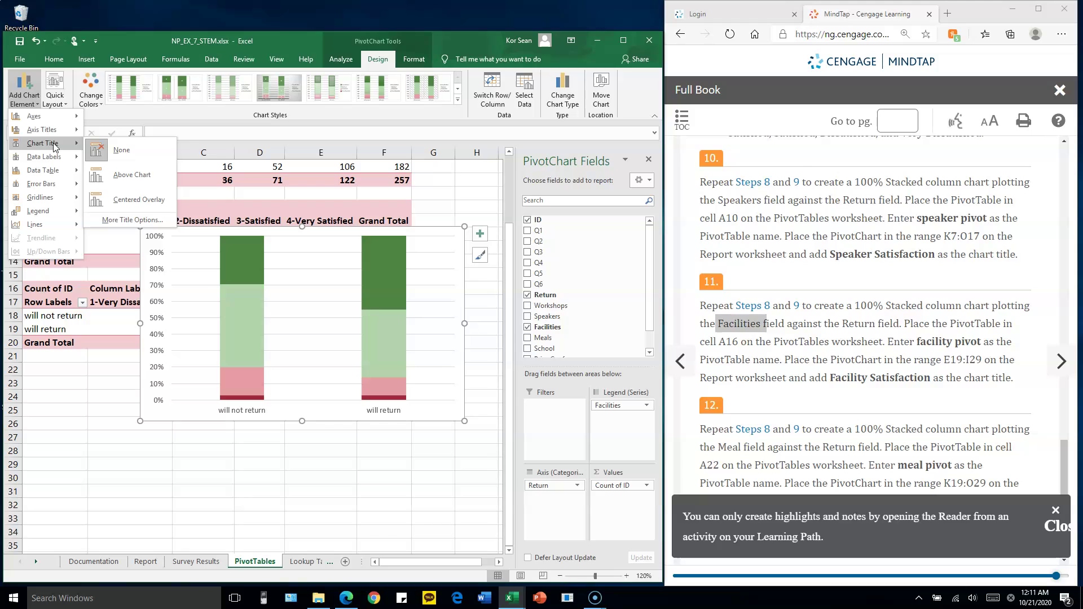
left_click(60, 170)
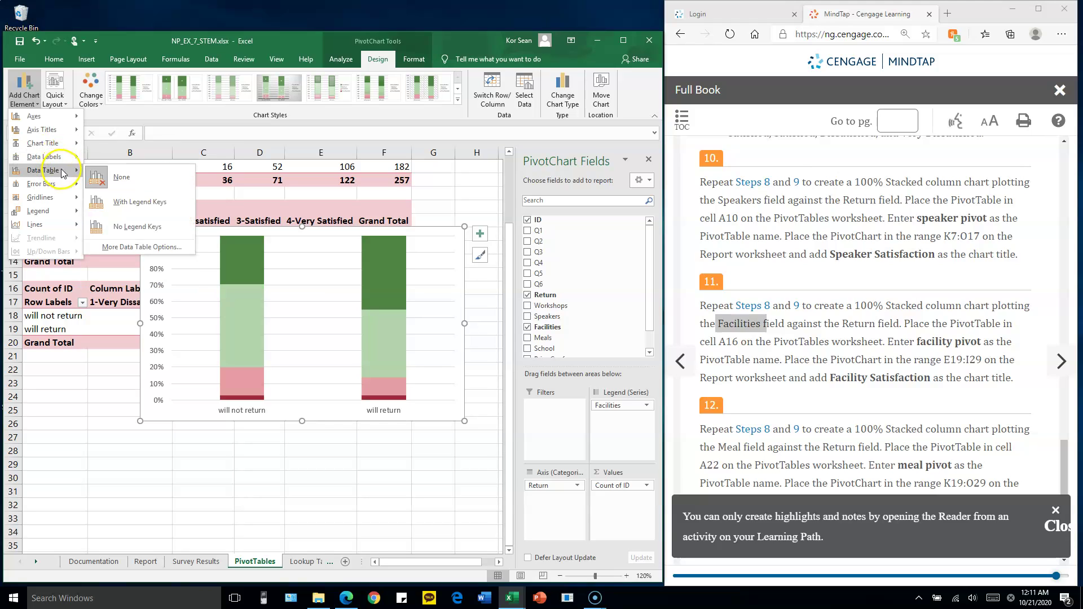
left_click(136, 202)
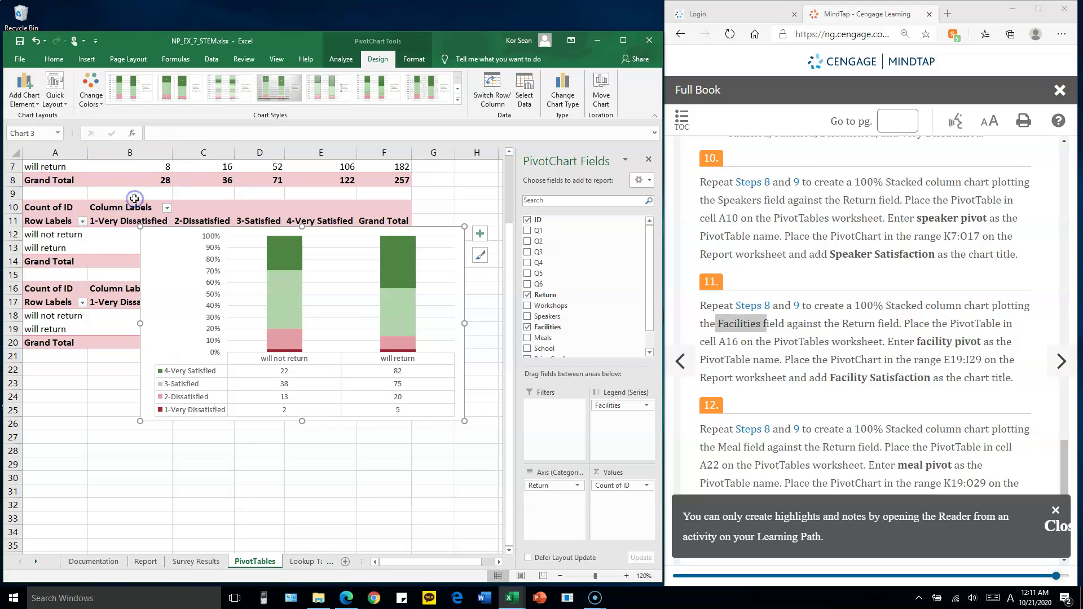
Add a title above the Facilities PivotChart reading "Facility Satisfaction"
left_click(24, 90)
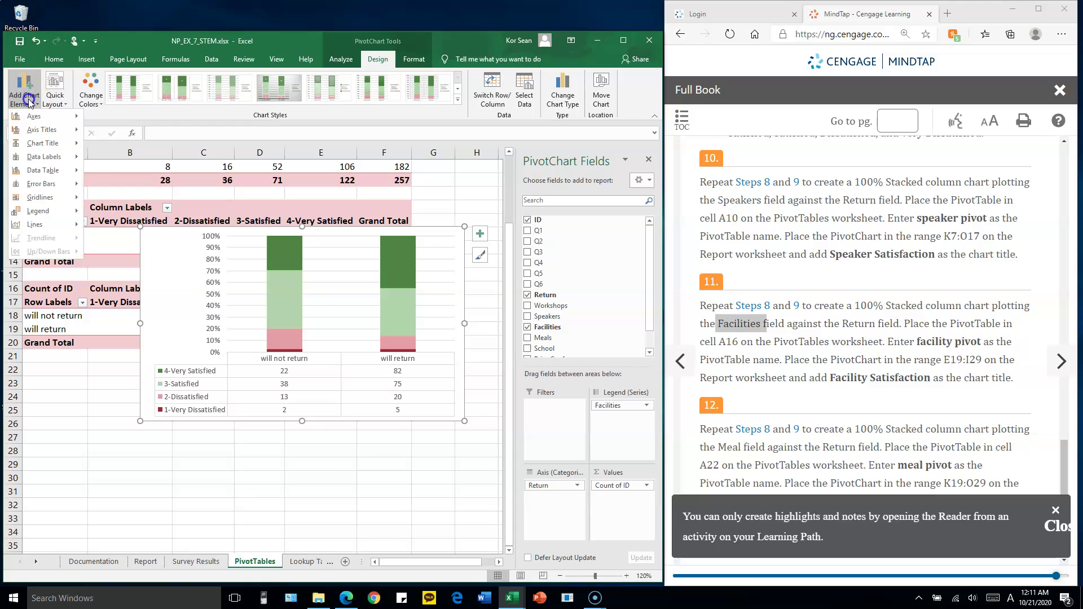
left_click(44, 144)
left_click(127, 176)
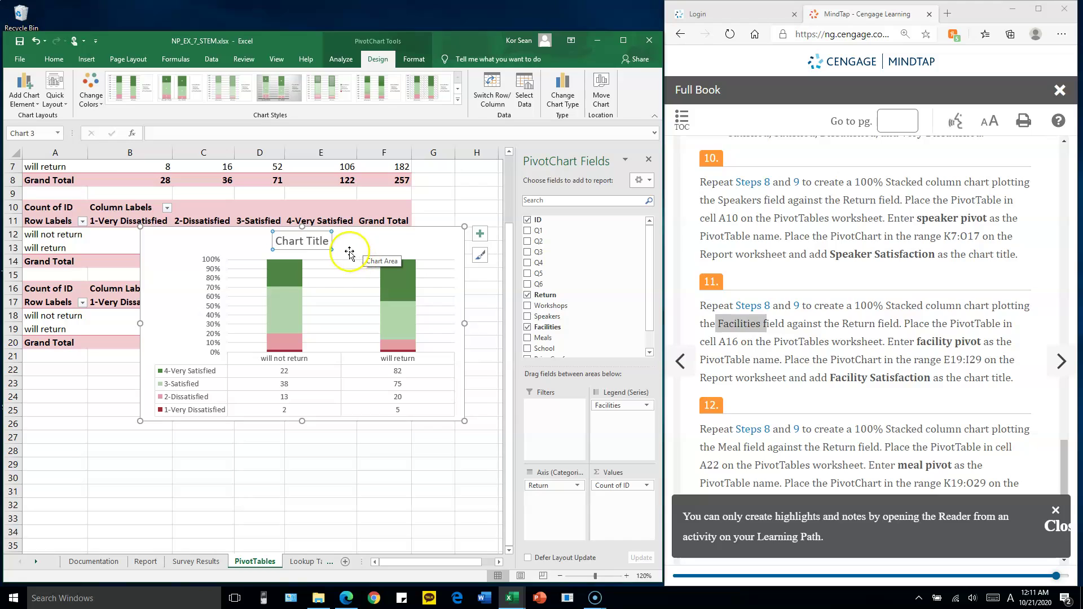
type("Facility Satsfaction")
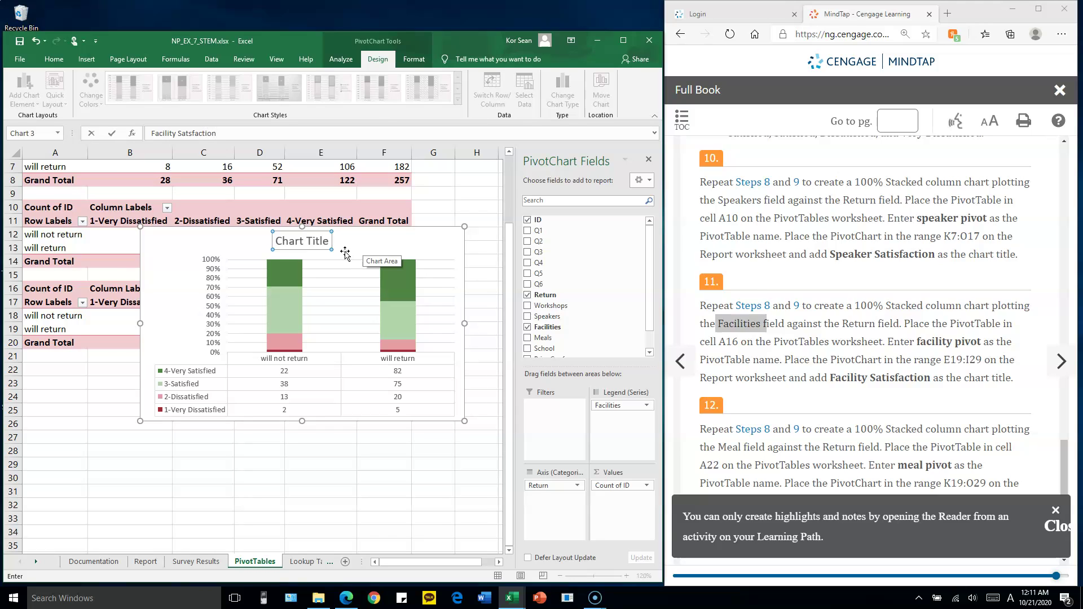
key("Return")
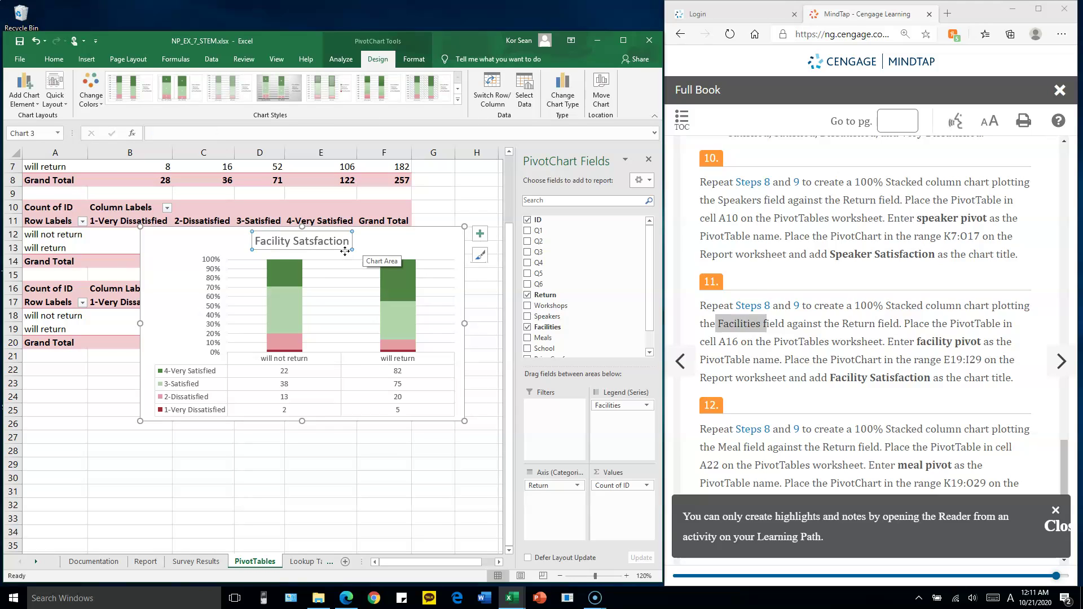
key("F2")
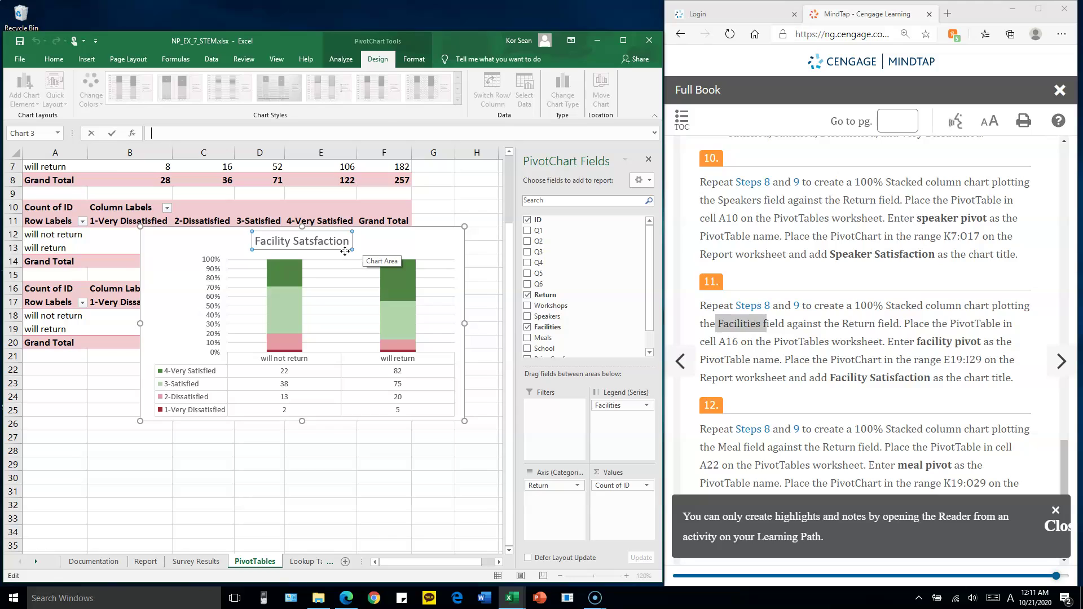
left_click(315, 241)
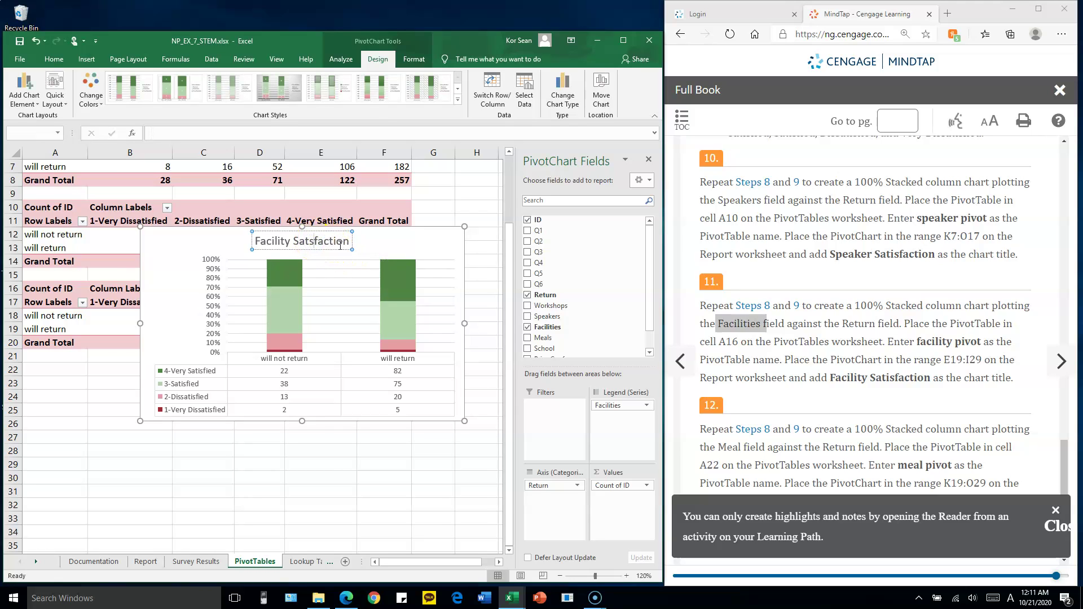
type("i")
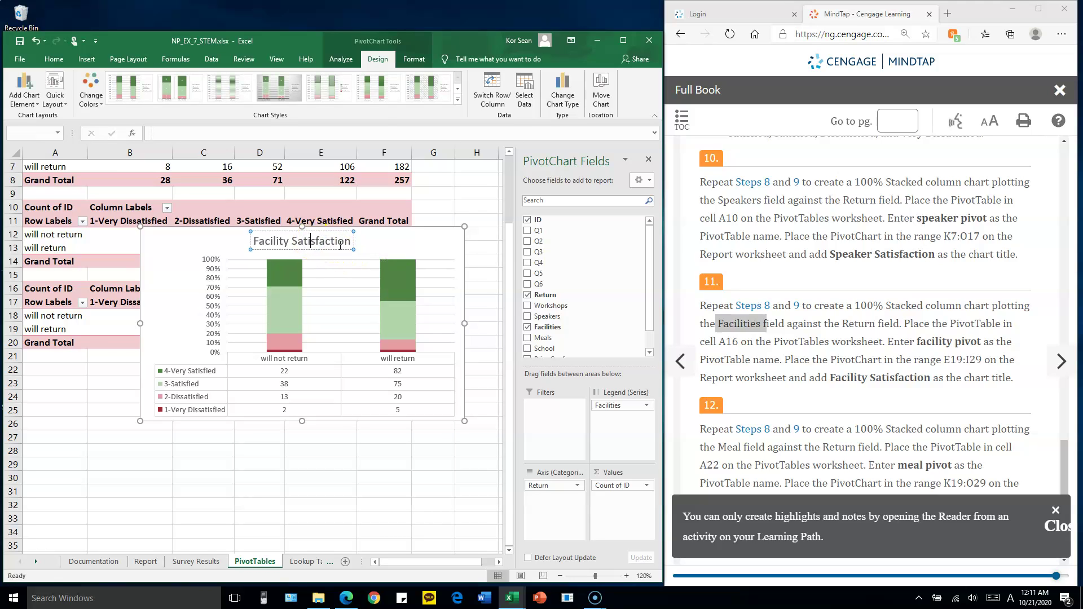
left_click(431, 241)
Check the target range in the exercise instructions and move the Facility Satisfaction chart to the Report worksheet as an object
left_click(901, 370)
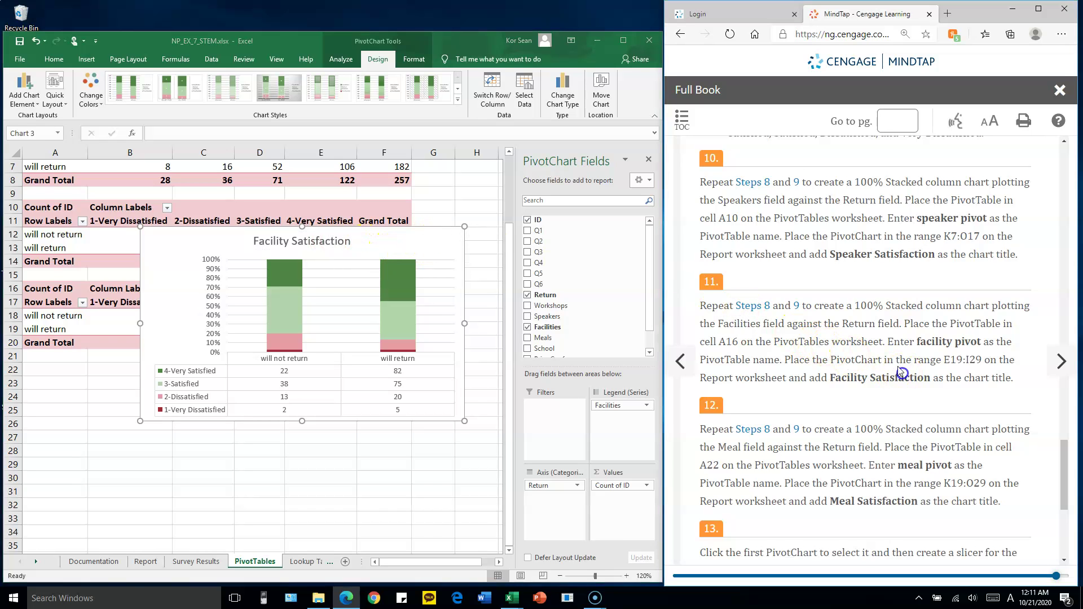
scroll(899, 361, "down", 2)
scroll(899, 360, "down", 1)
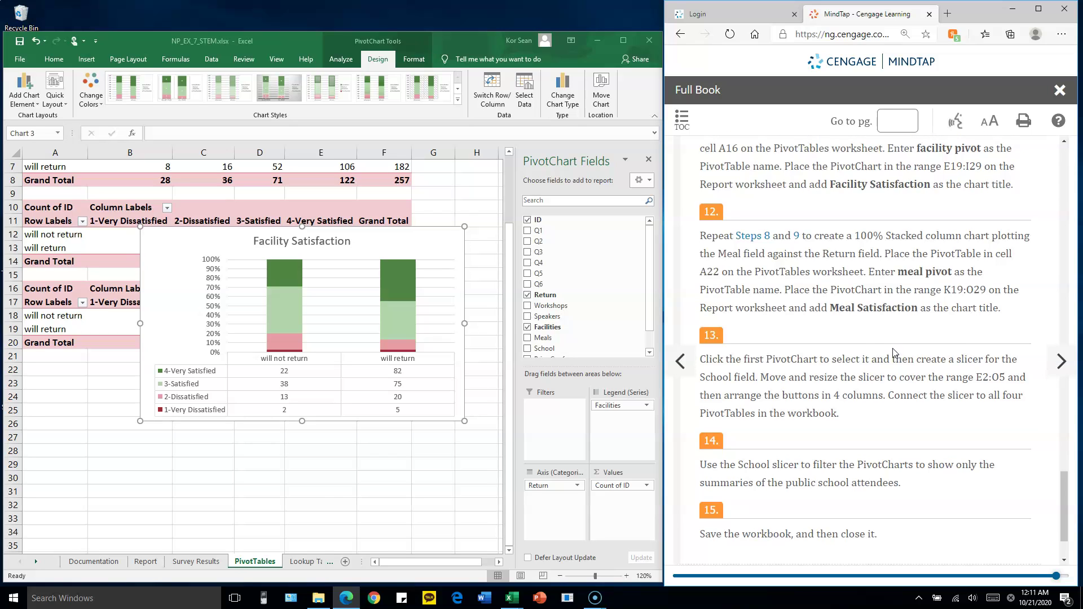
scroll(925, 233, "up", 2)
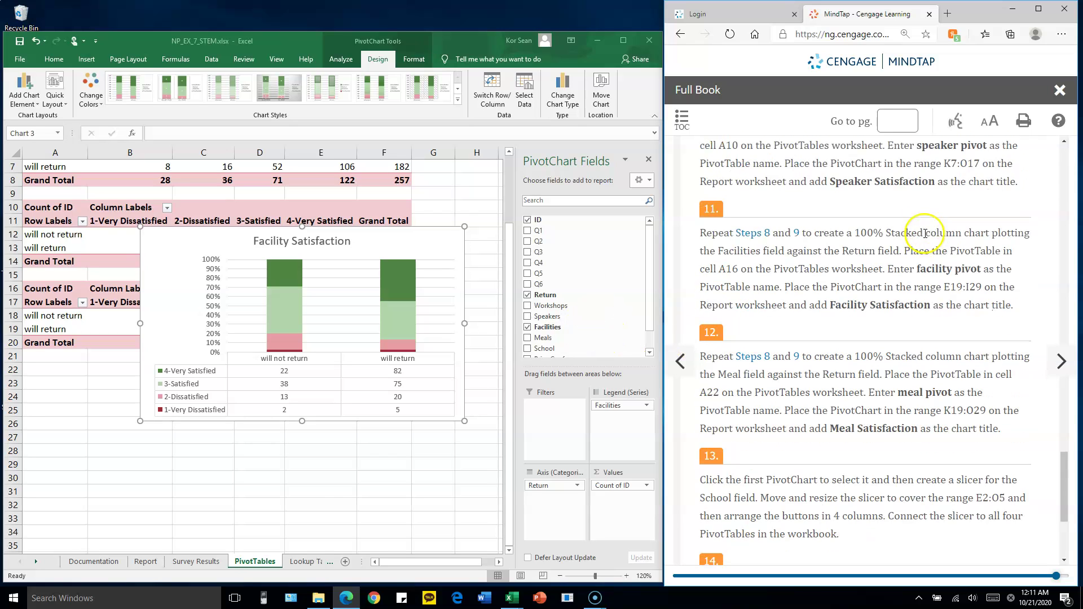
left_click_drag(943, 295, 984, 298)
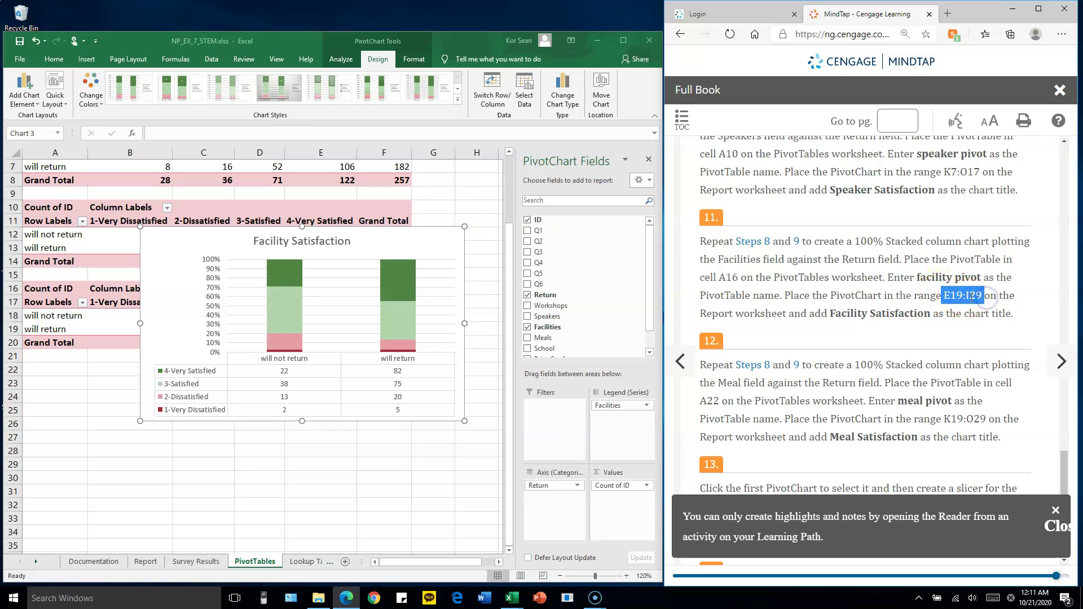
left_click(601, 94)
left_click(601, 95)
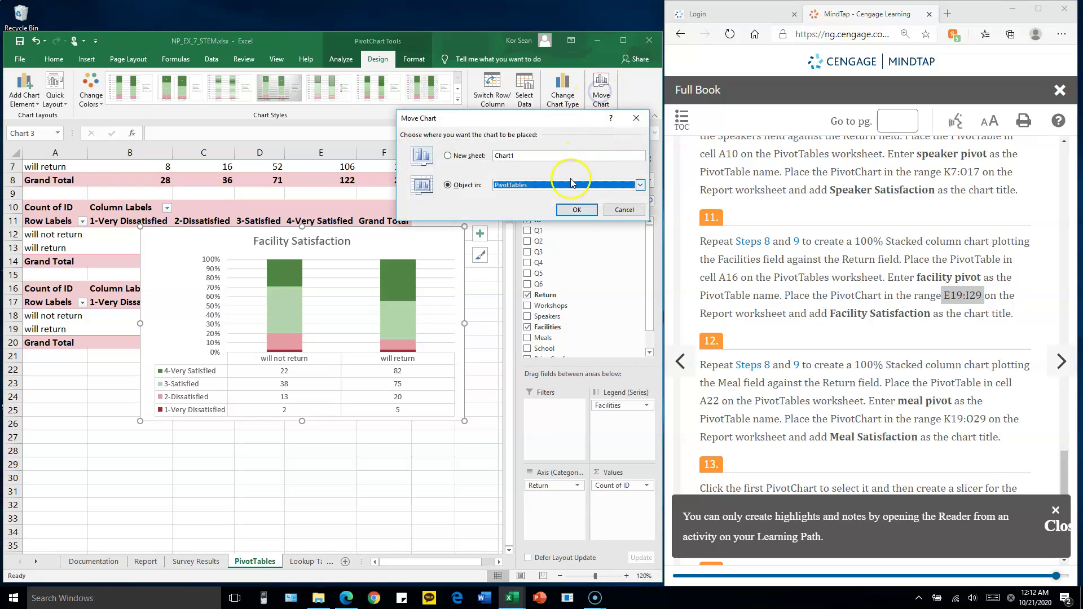
left_click(570, 185)
left_click(569, 202)
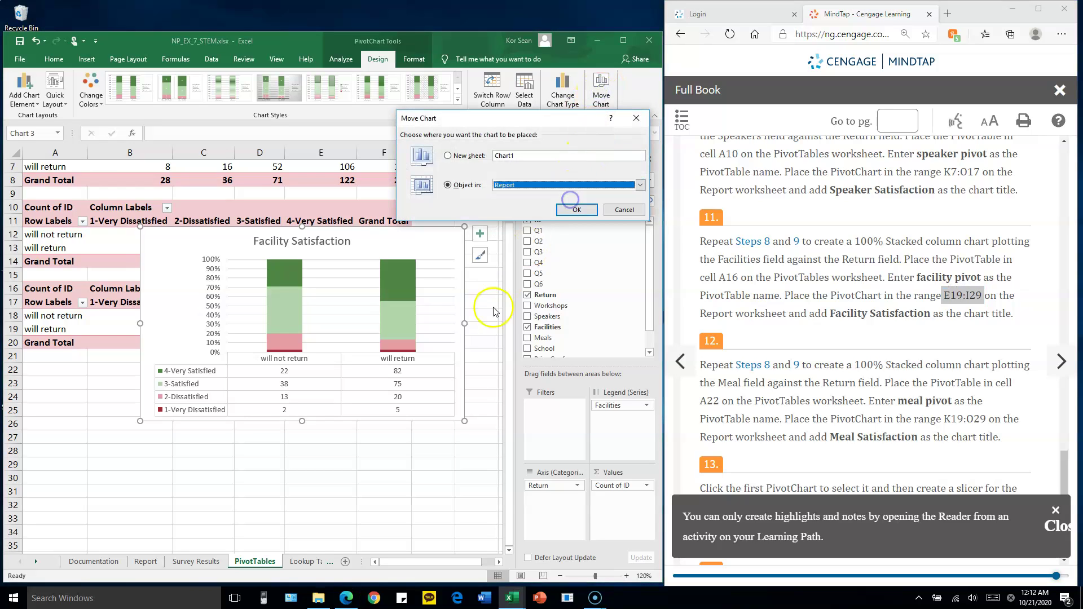
left_click(575, 210)
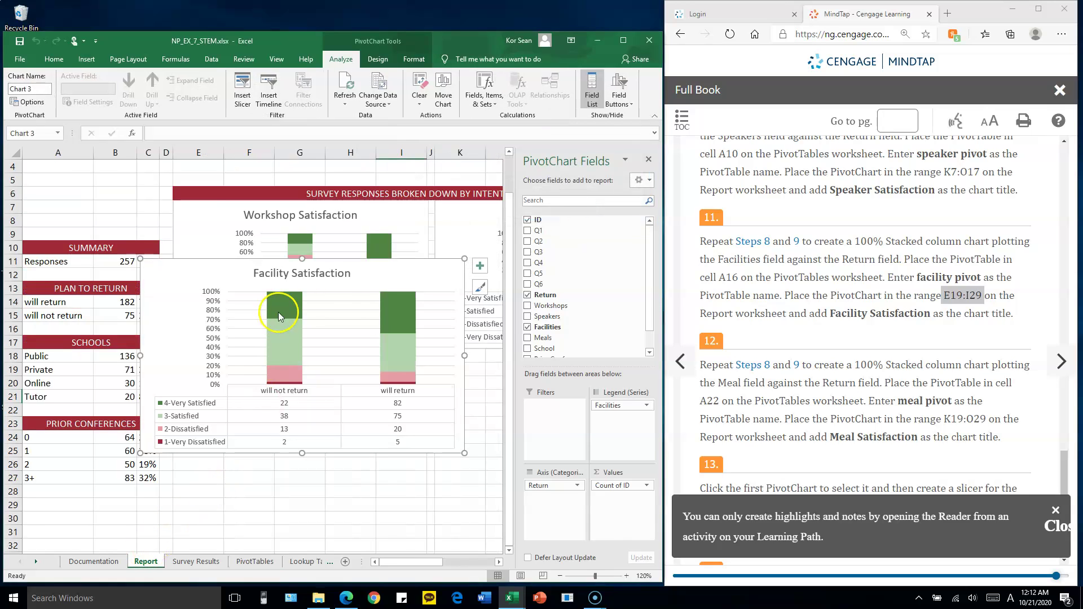
Position and resize the Facility Satisfaction chart to cover the range E19:I29, closing the field list
left_click_drag(442, 273, 479, 361)
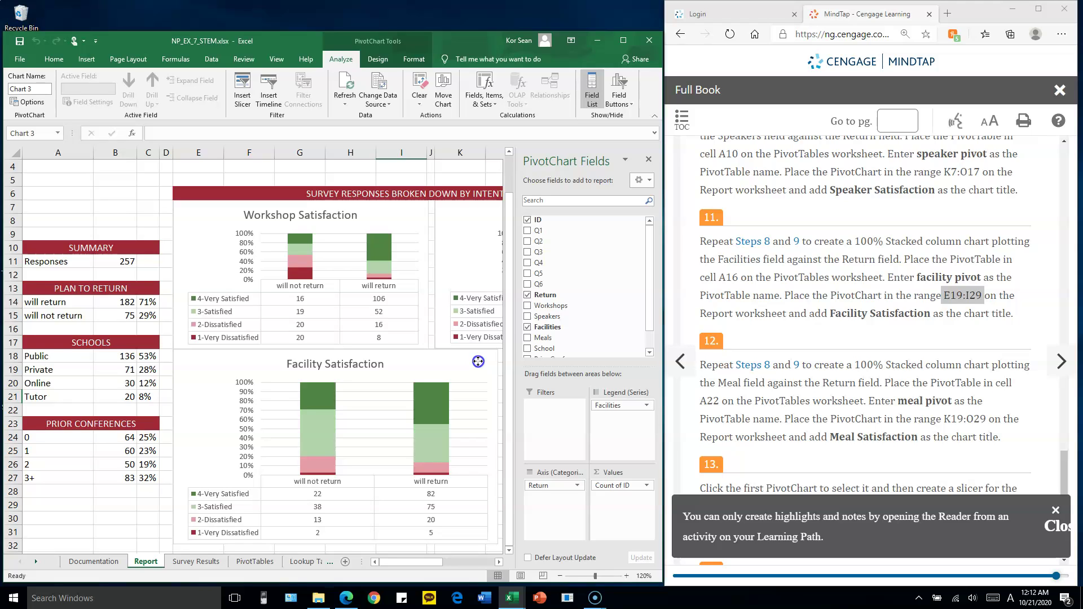
left_click_drag(478, 362, 478, 374)
left_click(649, 159)
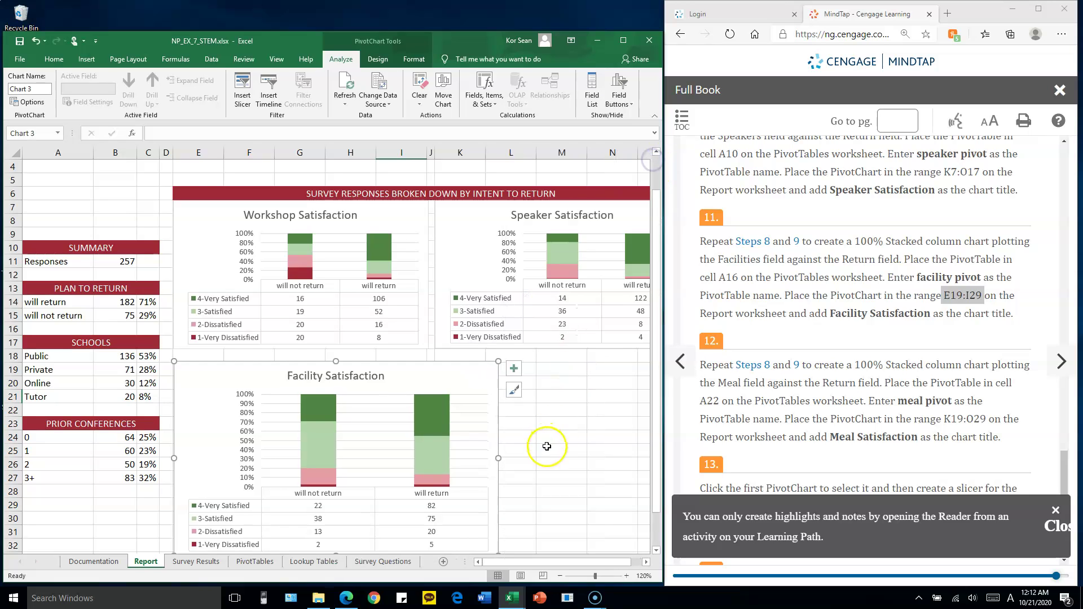
scroll(547, 447, "down", 1)
left_click_drag(499, 515, 430, 443)
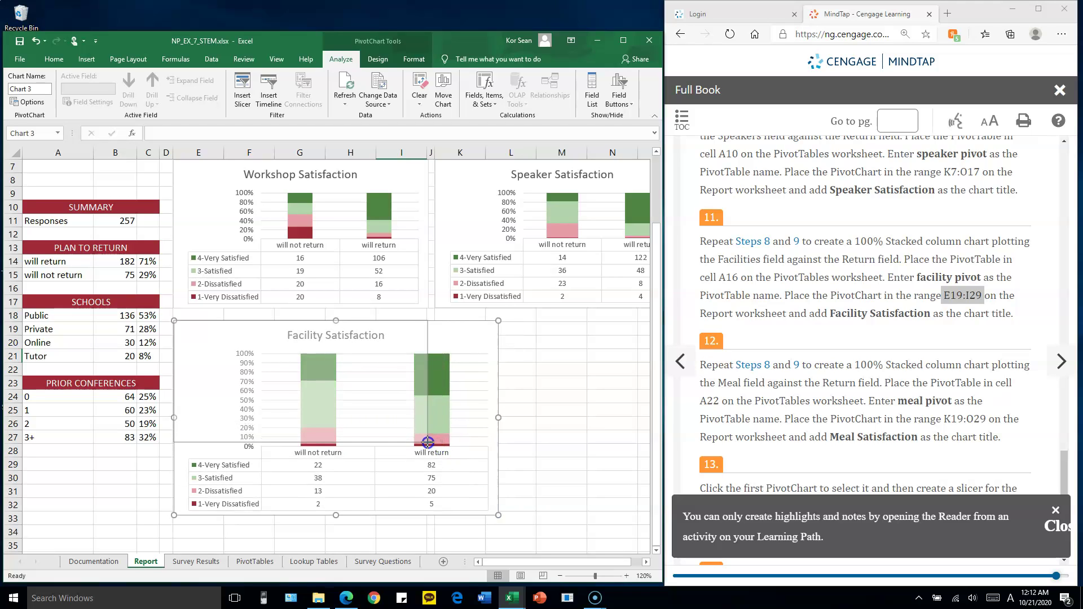
left_click_drag(428, 442, 428, 443)
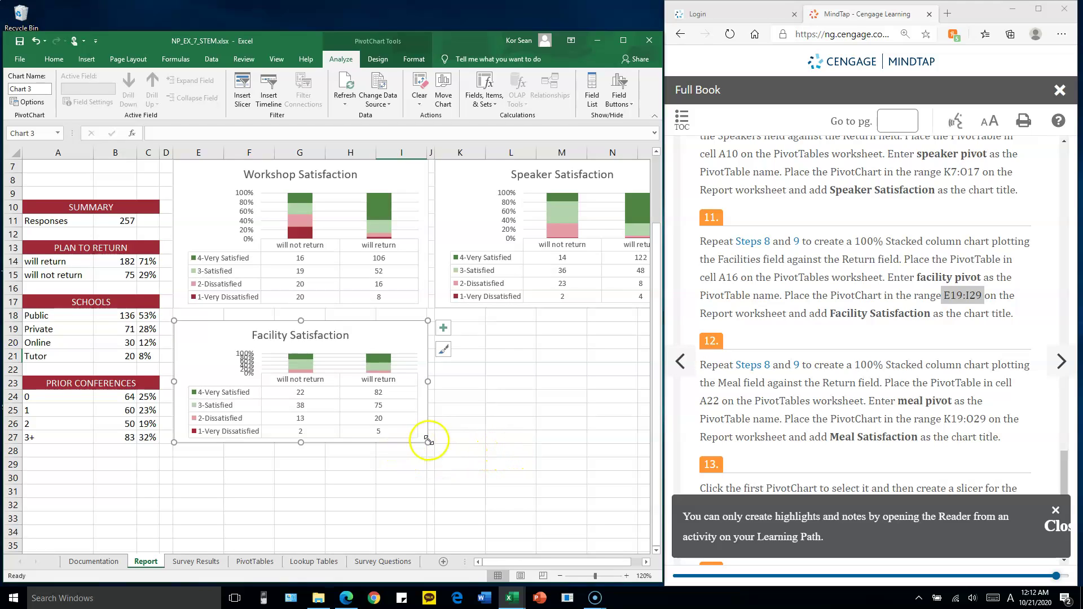
left_click_drag(427, 442, 426, 471)
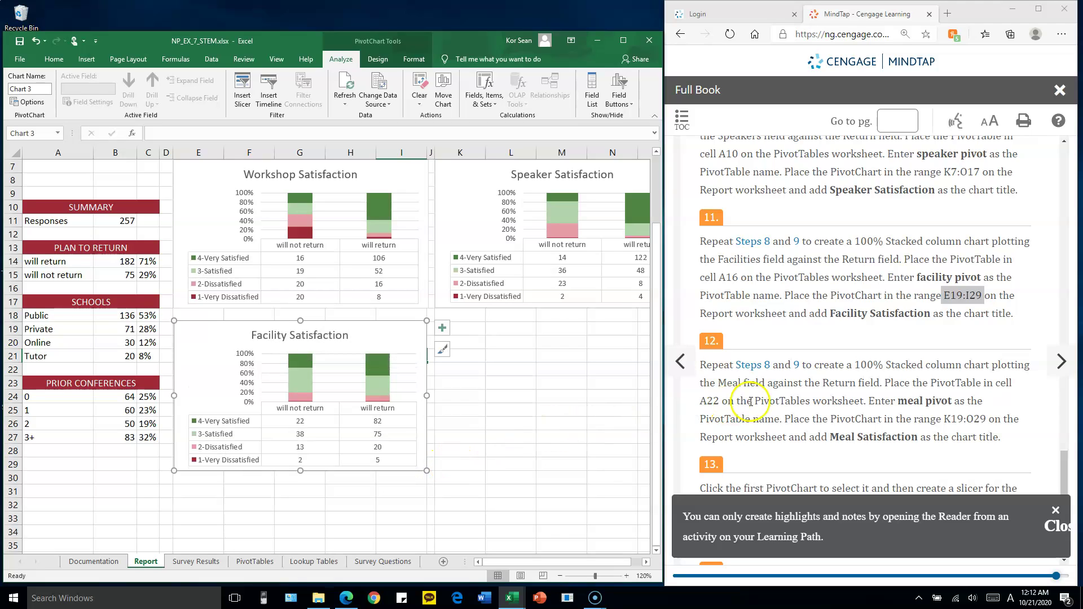
left_click(532, 395)
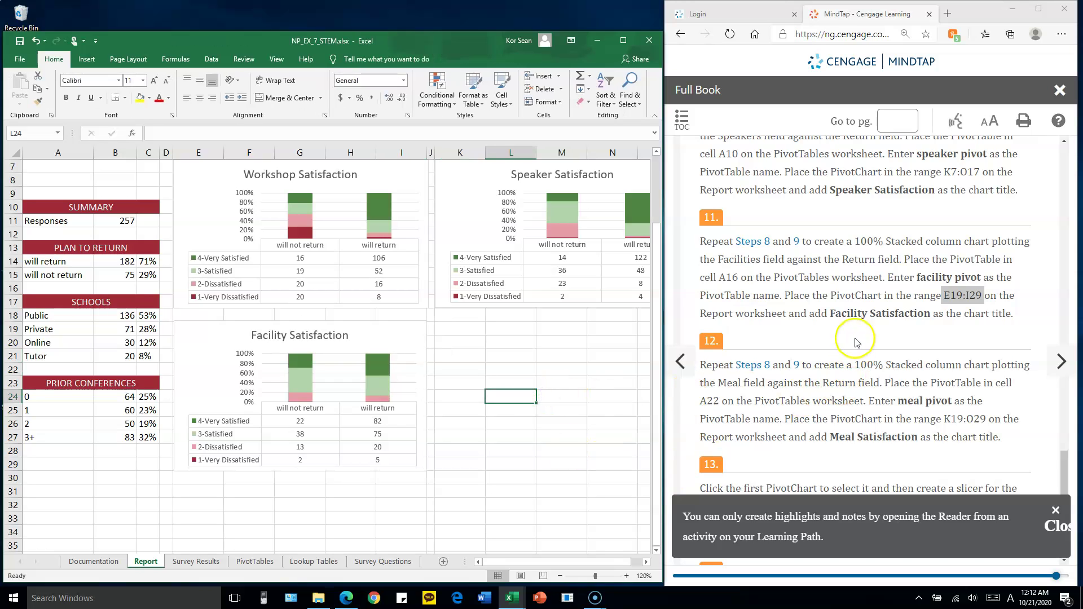
Check the meal chart requirements in the exercise instructions and start a PivotChart from the Survey Results table
left_click(860, 314)
left_click_drag(855, 366, 957, 367)
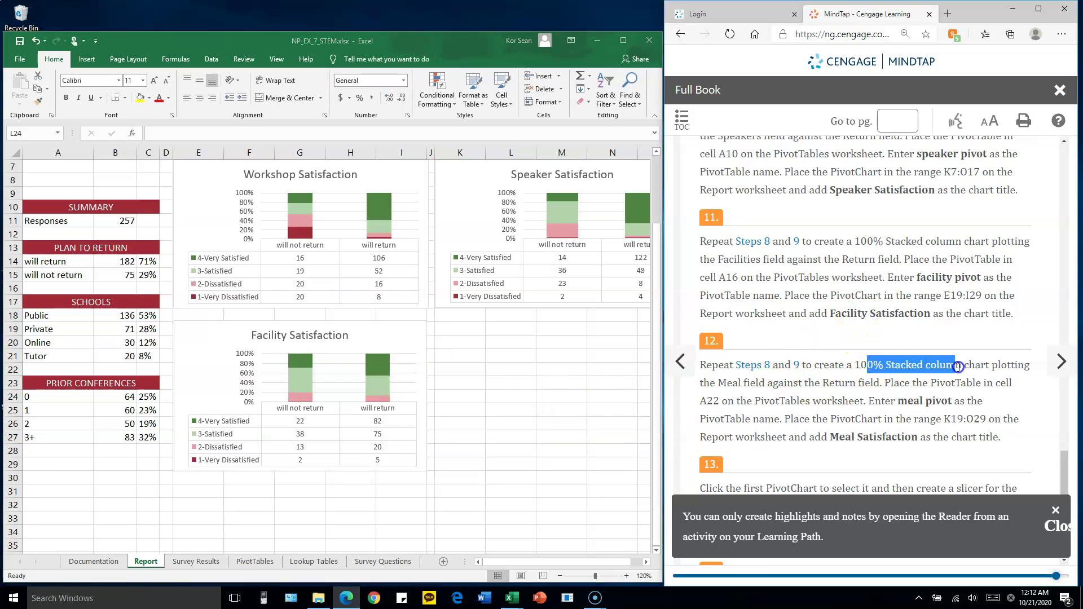
scroll(843, 406, "down", 2)
left_click(824, 307)
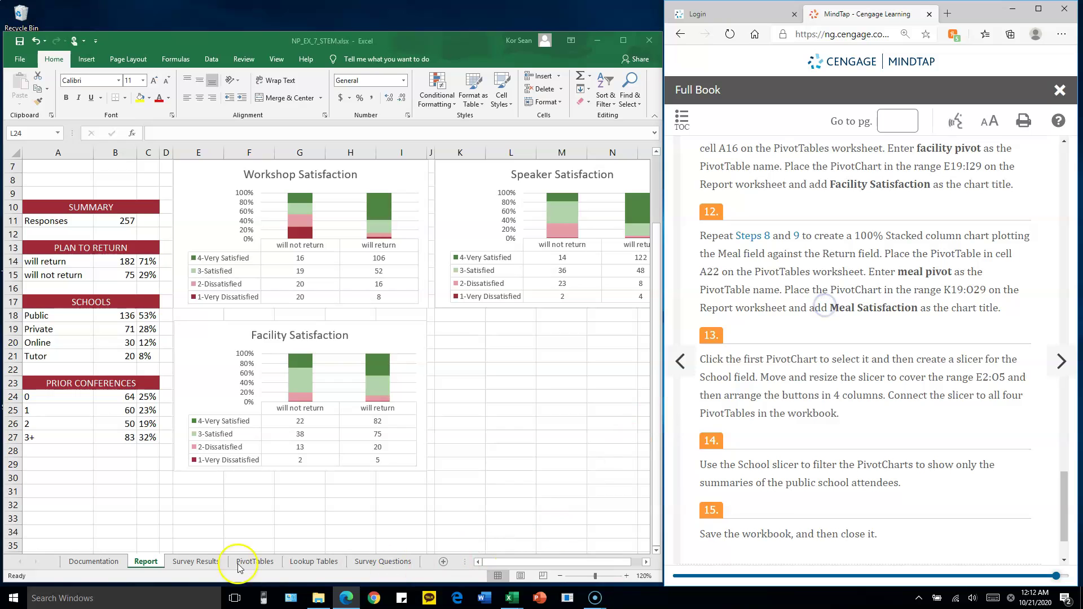
left_click(208, 561)
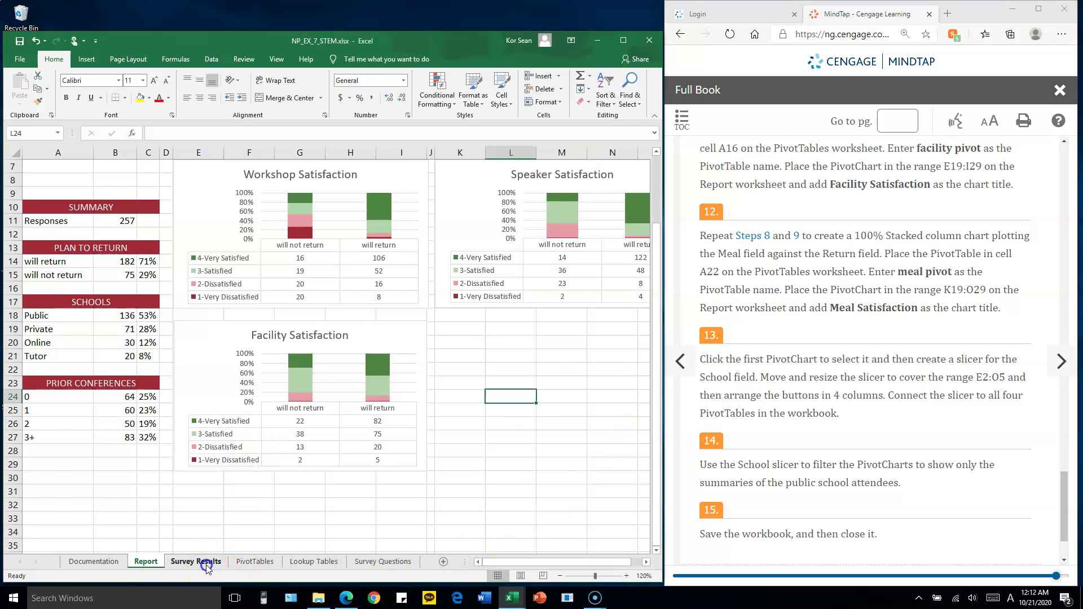
left_click(207, 563)
left_click(239, 309)
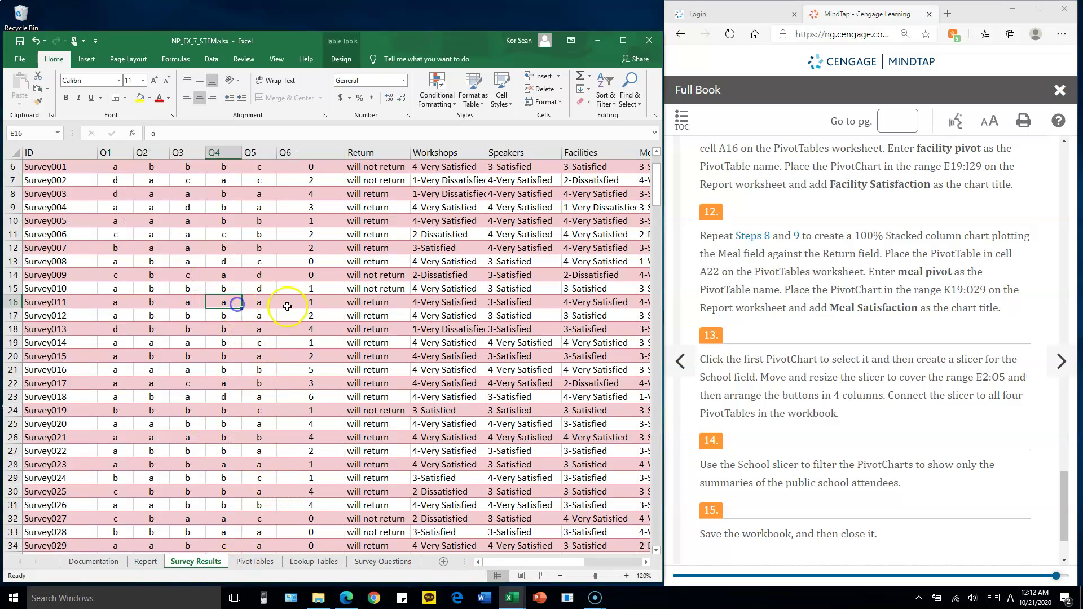
scroll(239, 308, "up", 2)
left_click(88, 59)
left_click(378, 89)
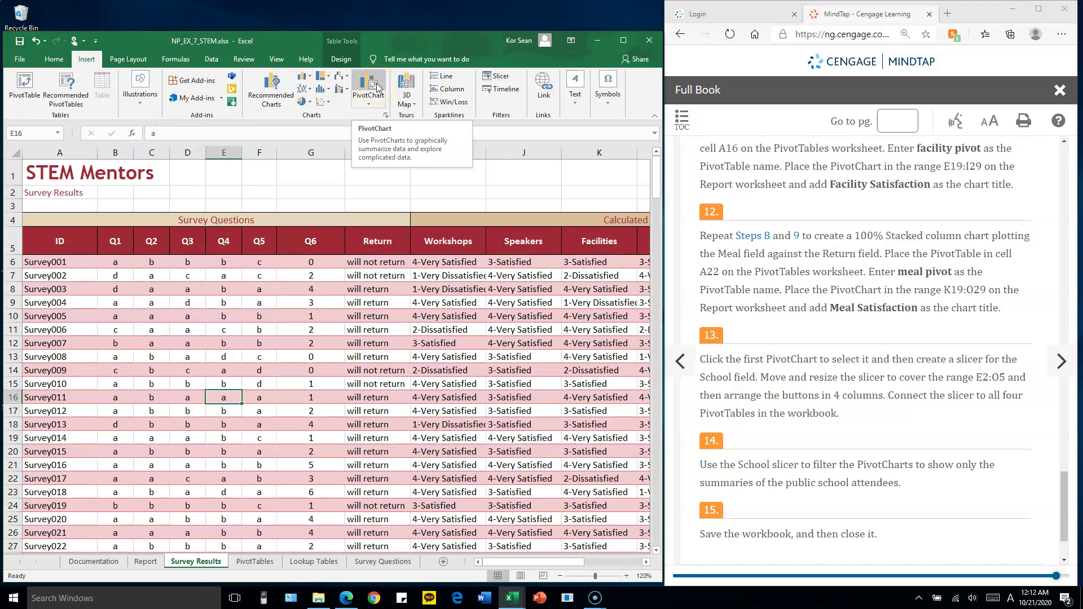
left_click(377, 86)
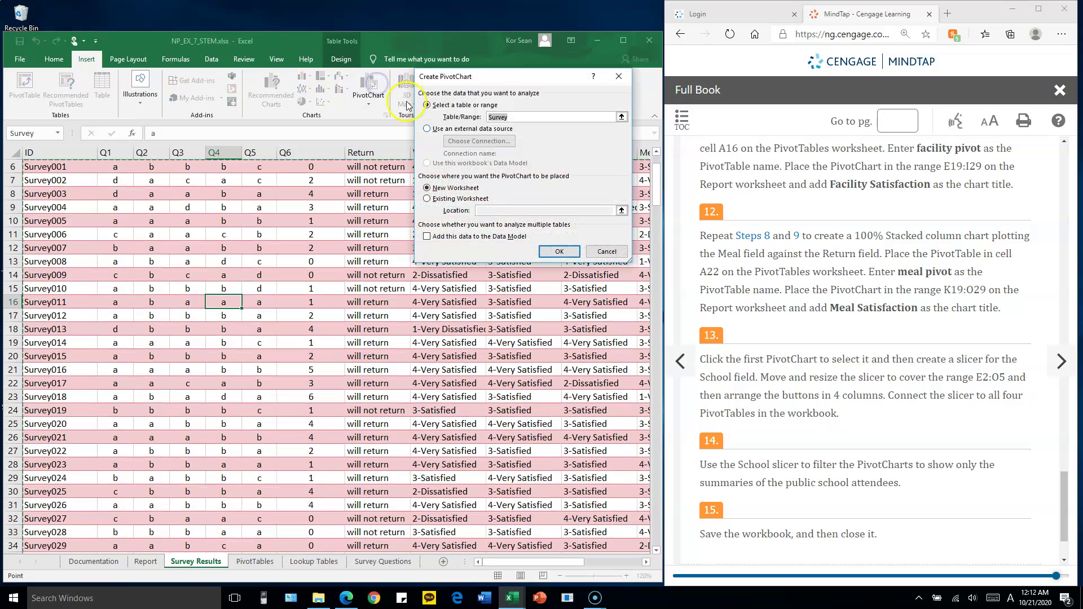
Place the new PivotChart and its PivotTable on the existing PivotTables worksheet at cell A22
left_click(462, 201)
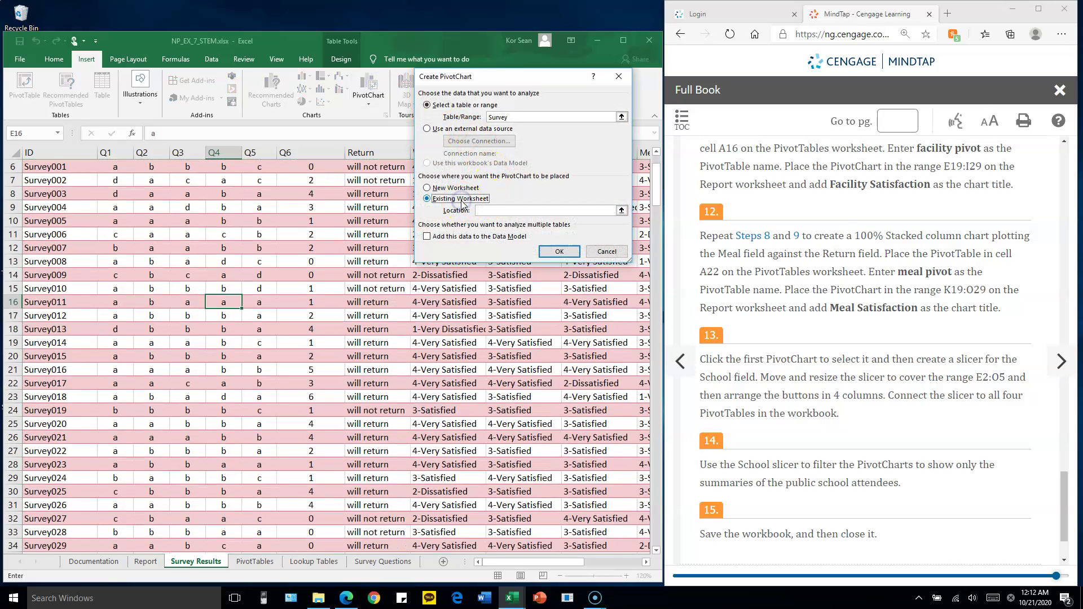
left_click(621, 211)
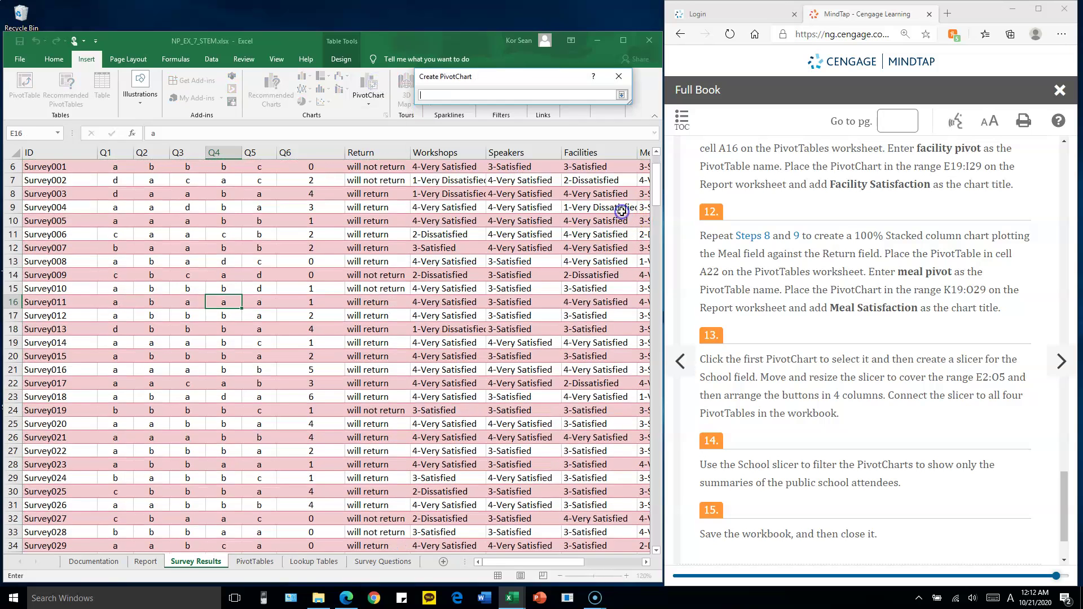
left_click(258, 562)
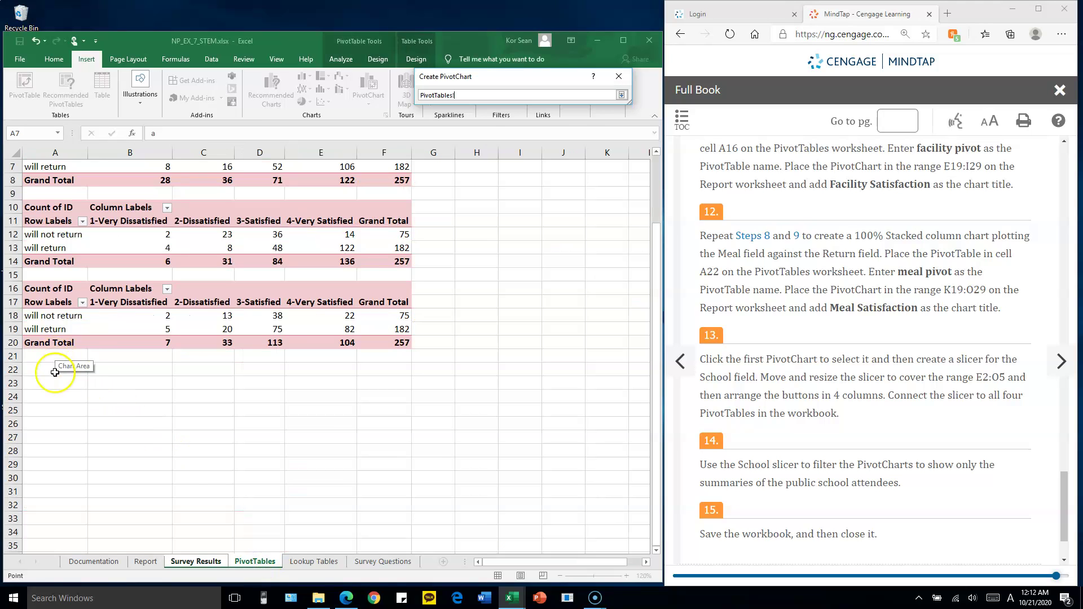
left_click(55, 372)
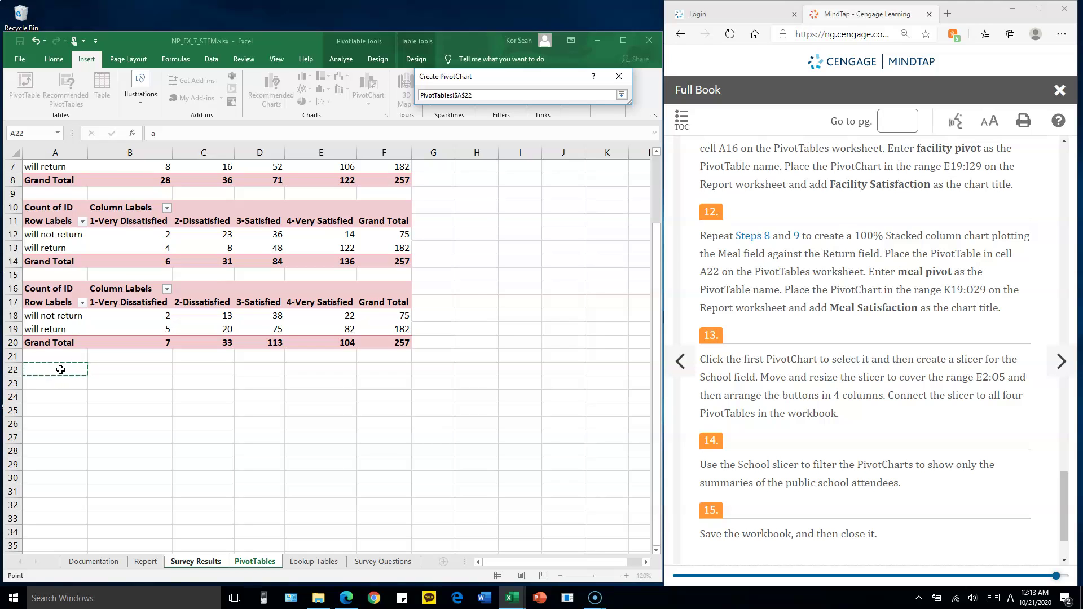
left_click(622, 94)
left_click(559, 251)
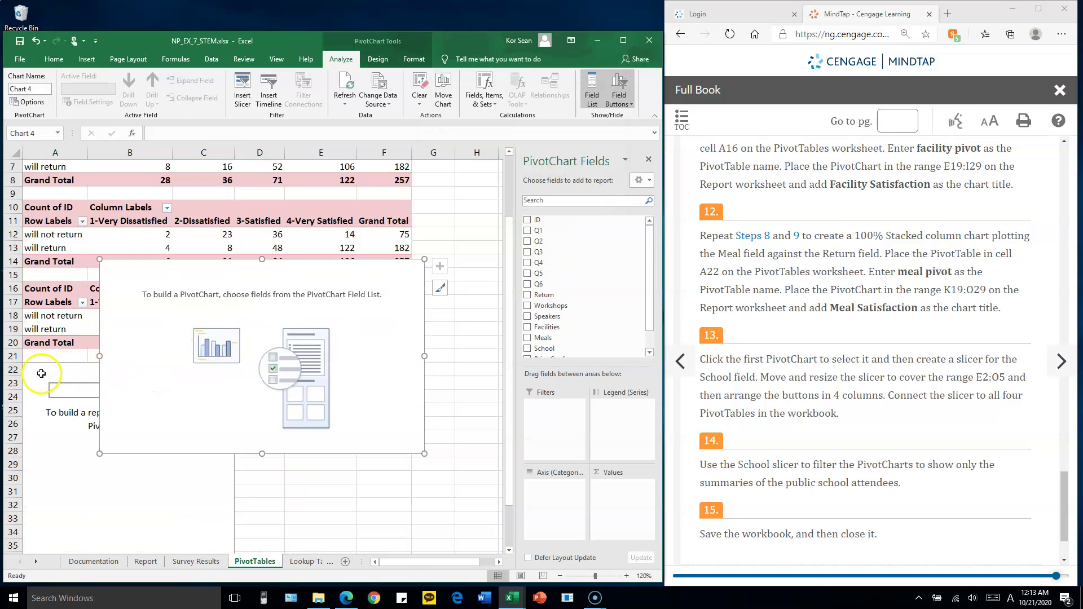
Name the PivotTable at cell A22 "meal pivot"
left_click(36, 373)
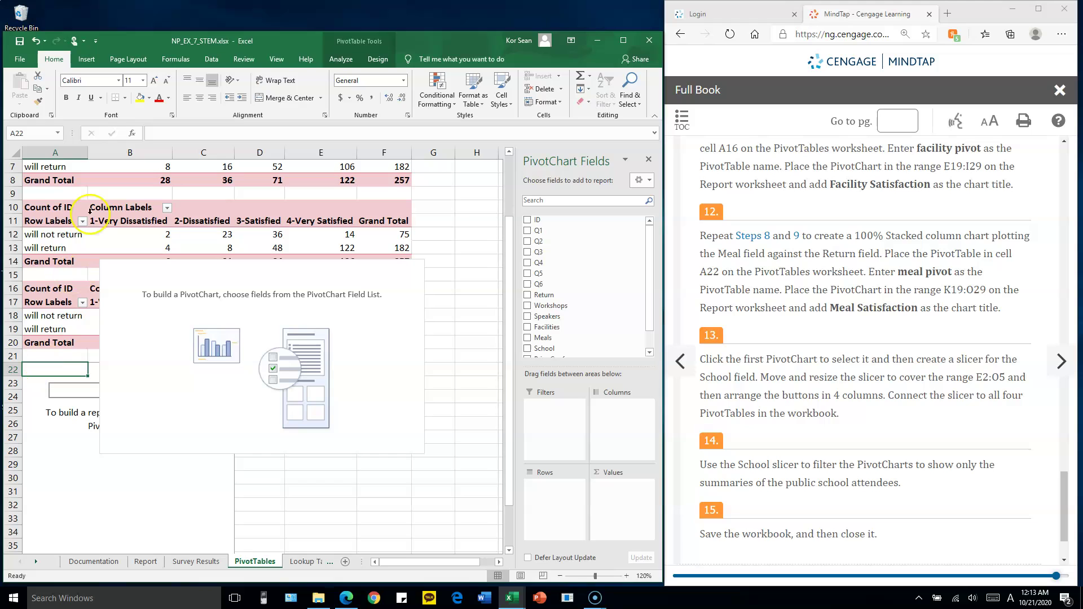
left_click(340, 59)
left_click(19, 101)
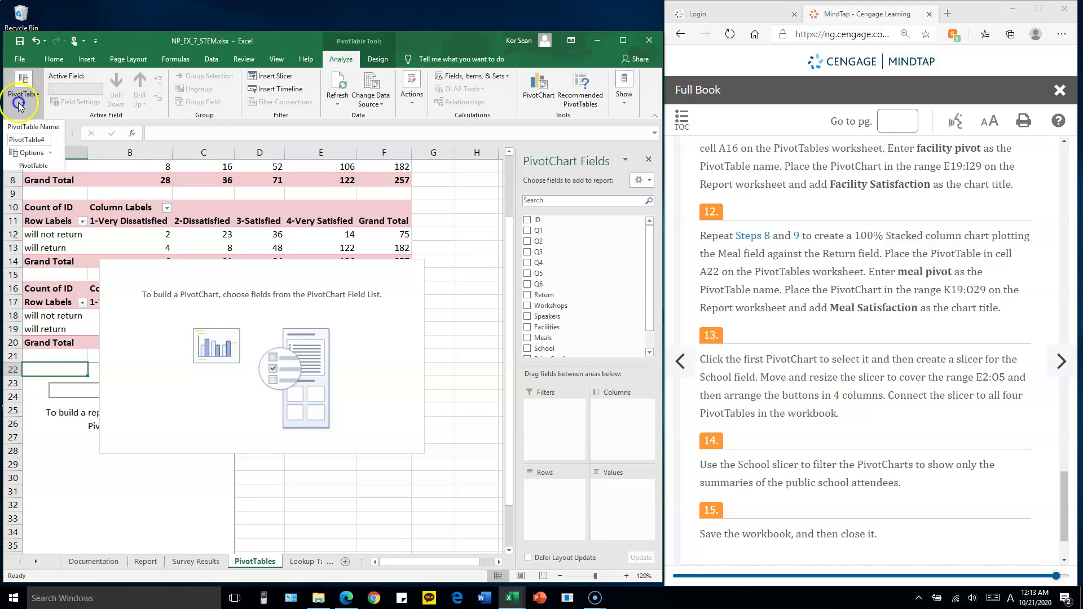
double_click(35, 139)
type("meal")
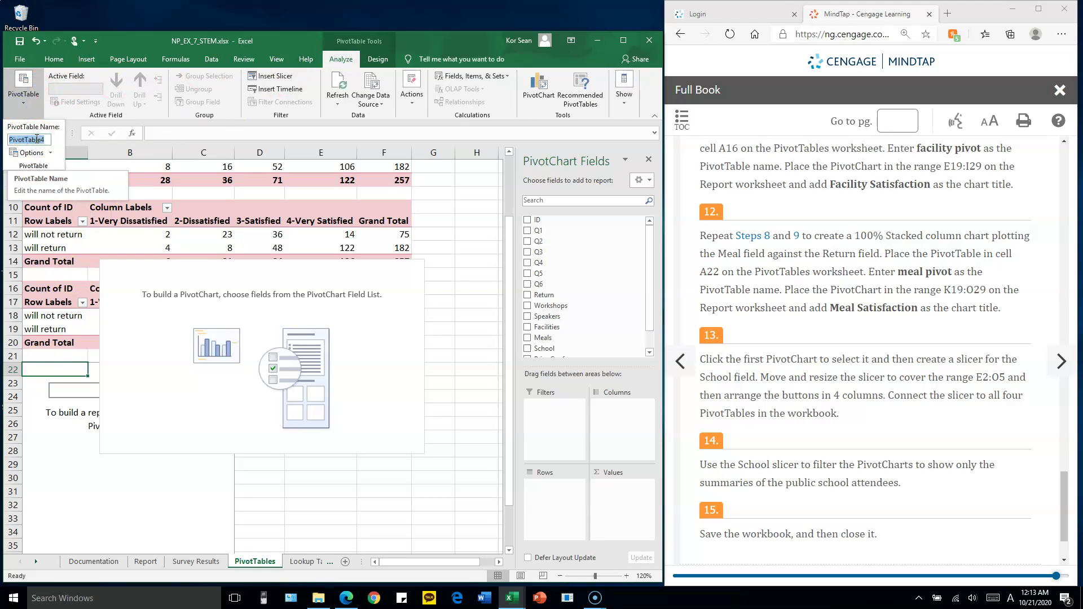
type(" pivot")
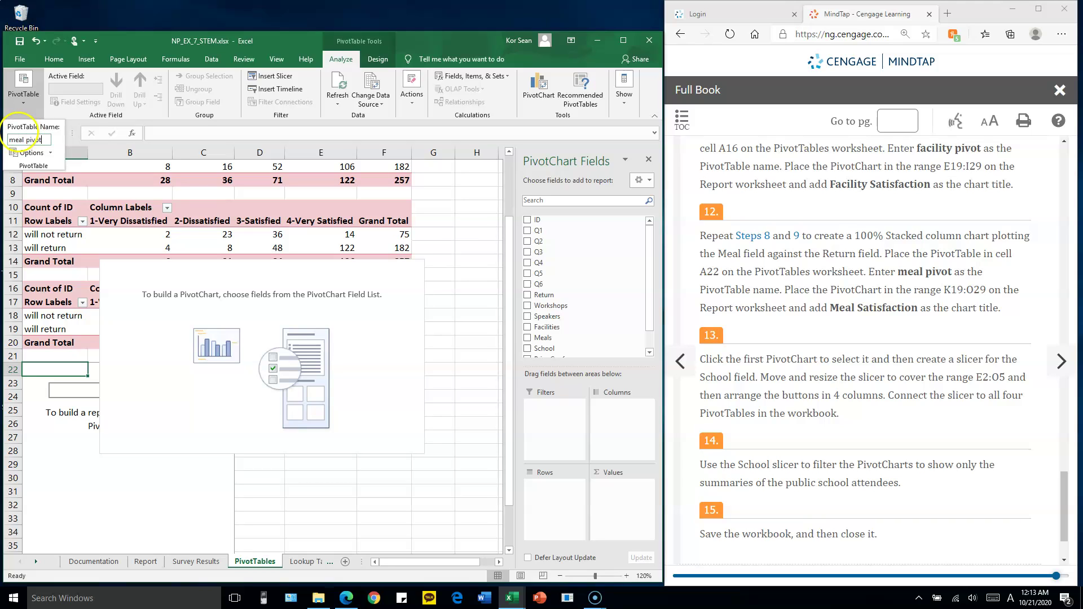
key("Return")
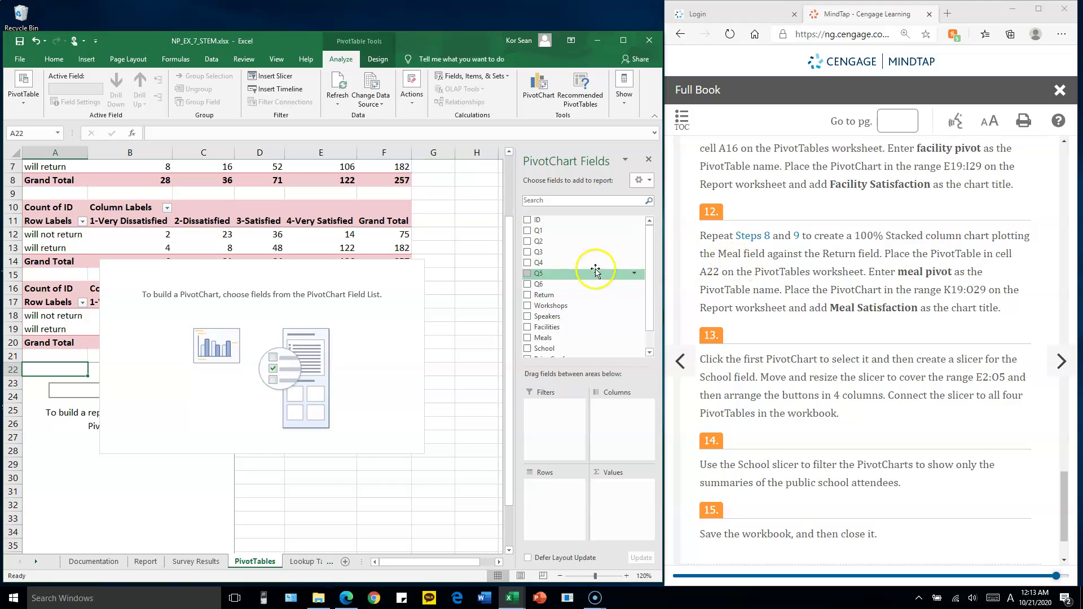
Plot the count of ID with Meals as columns and Return as rows, and shift the chart up off the new PivotTable's lower rows
left_click_drag(557, 339, 621, 422)
left_click_drag(545, 294, 553, 497)
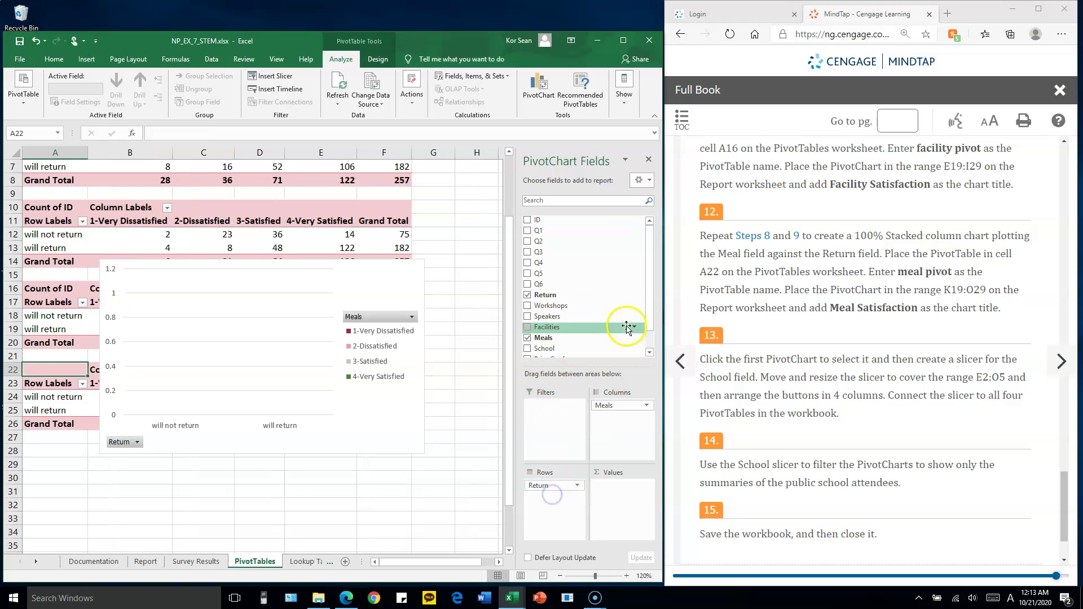
left_click_drag(598, 218, 620, 507)
left_click_drag(396, 275, 428, 240)
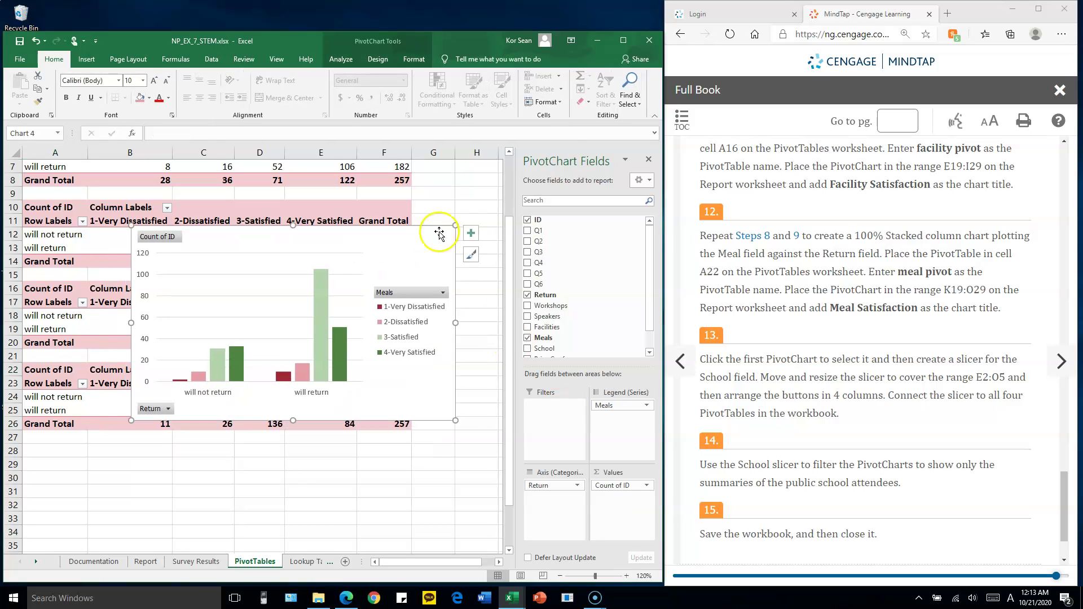
Change the Meals PivotChart to a 100% Stacked Column chart and hide all of its field buttons
left_click(377, 59)
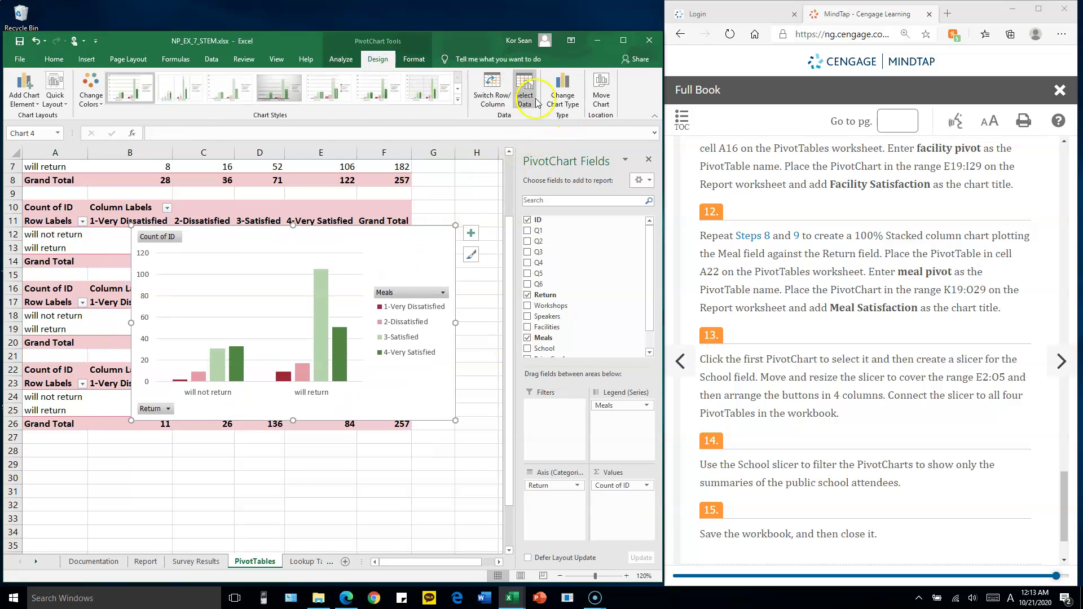
left_click(562, 93)
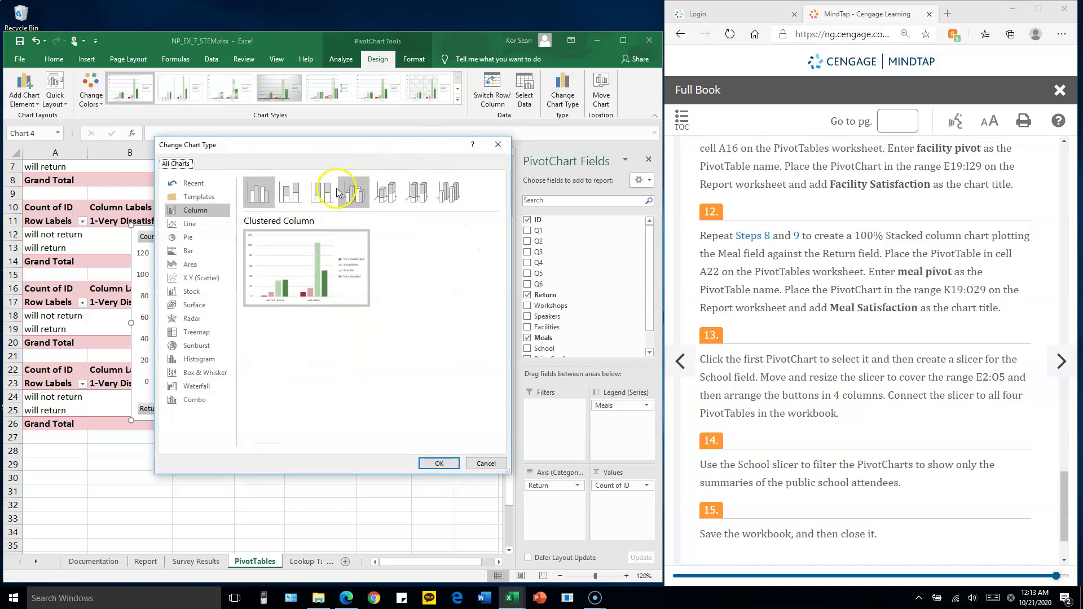
left_click(322, 192)
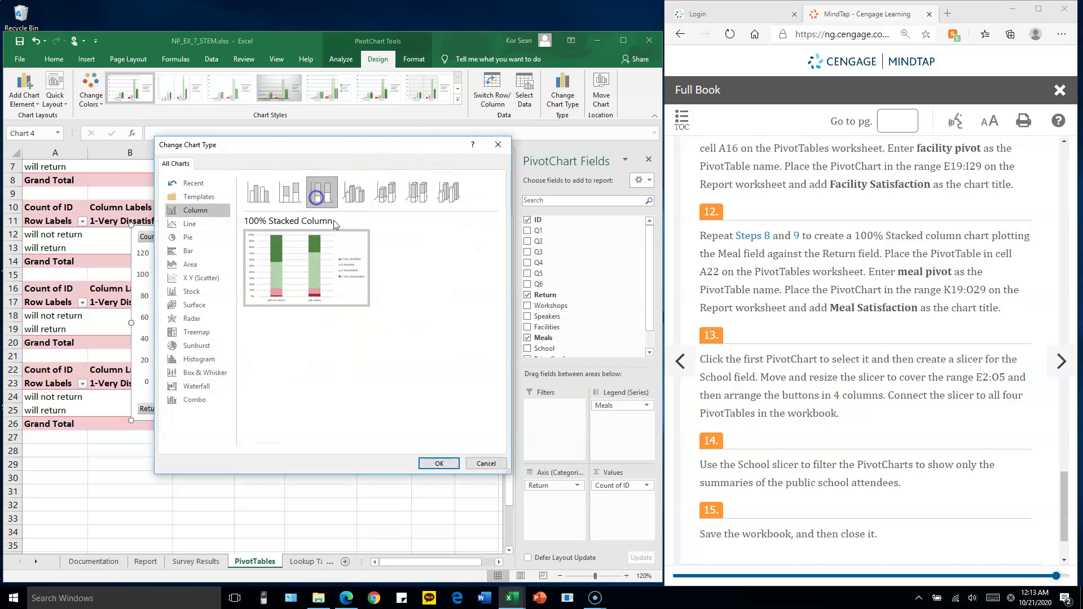
left_click(439, 464)
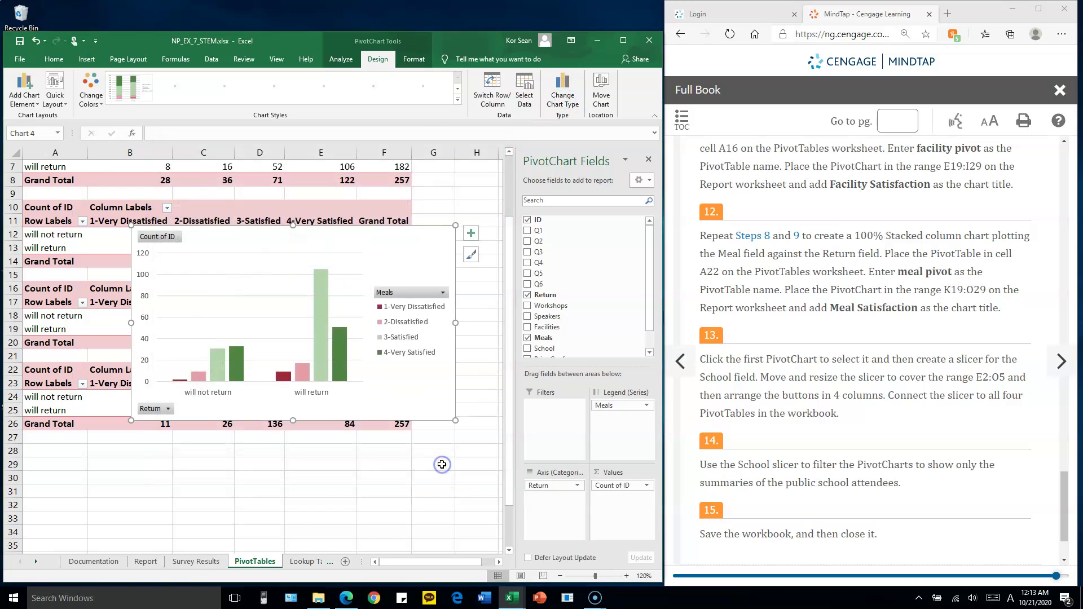
right_click(163, 237)
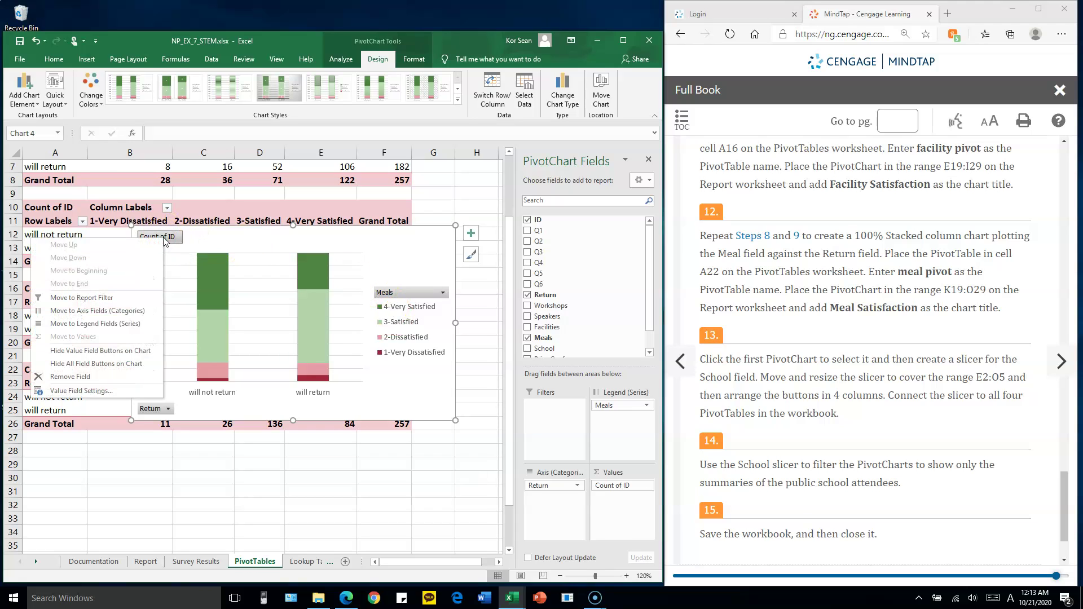
left_click(124, 367)
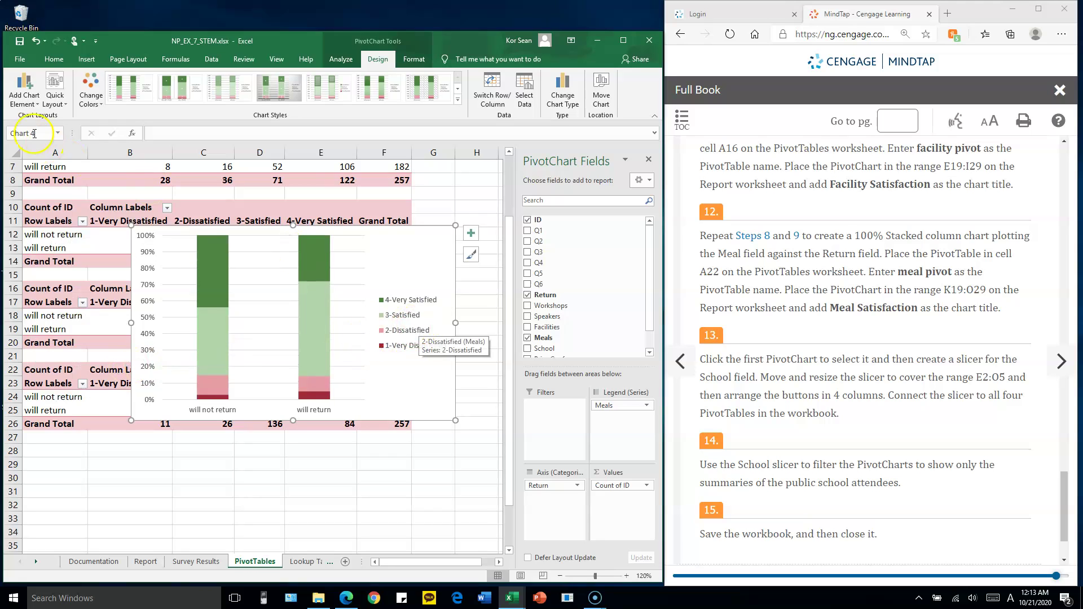
Remove the legend from the Meals PivotChart and add a data table with legend keys
left_click(24, 102)
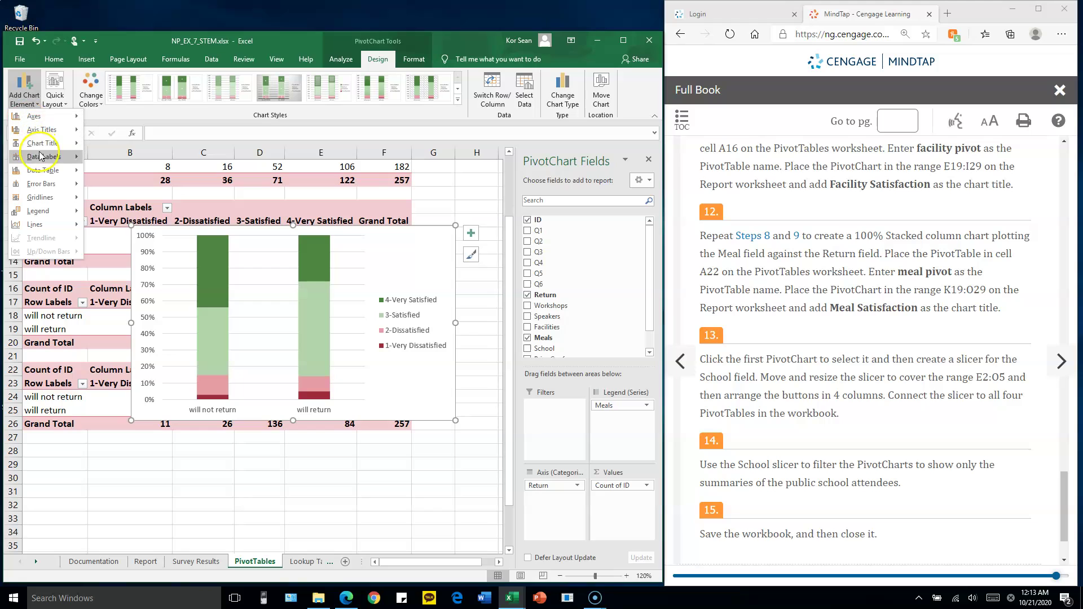
mouse_move(54, 213)
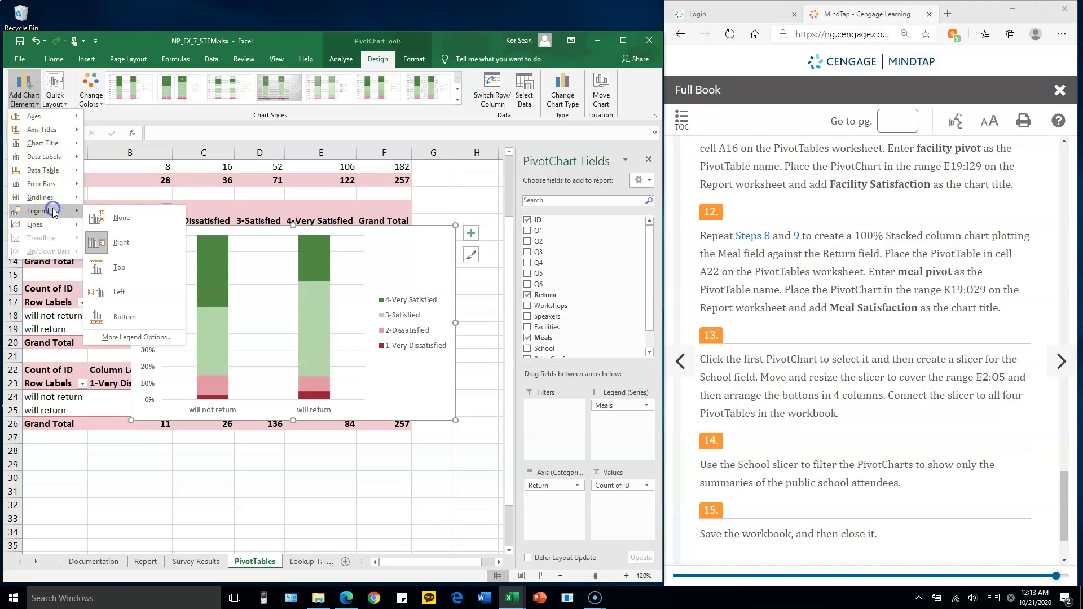
left_click(118, 220)
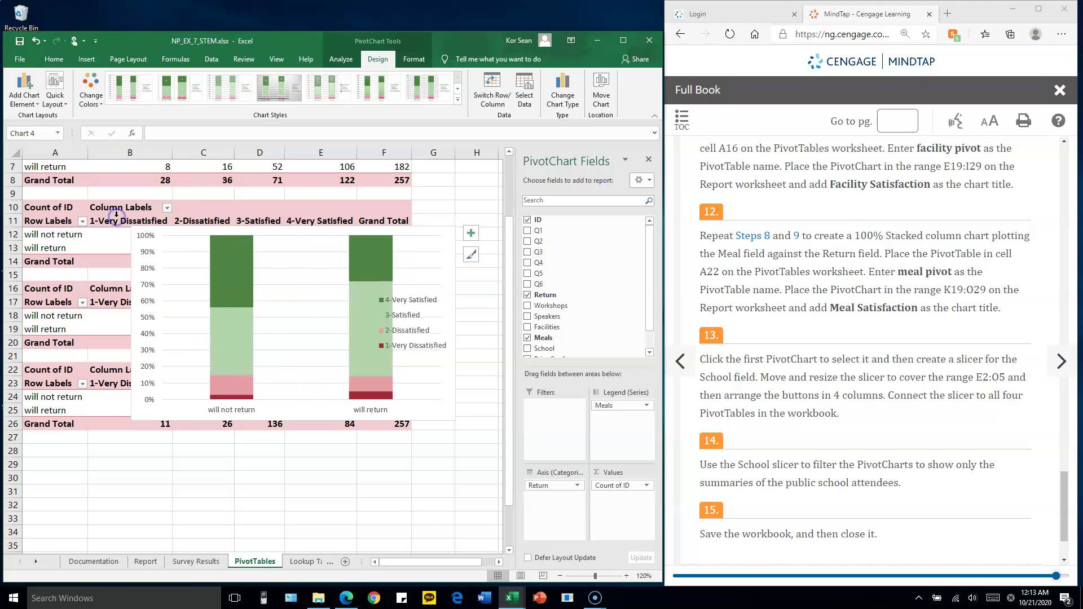
left_click(24, 103)
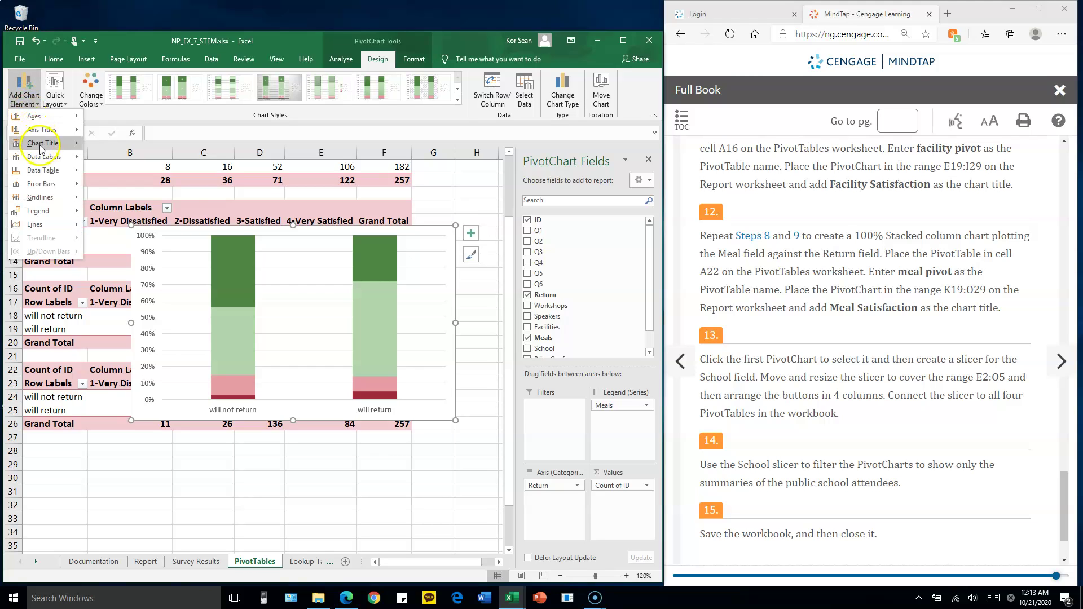
mouse_move(48, 171)
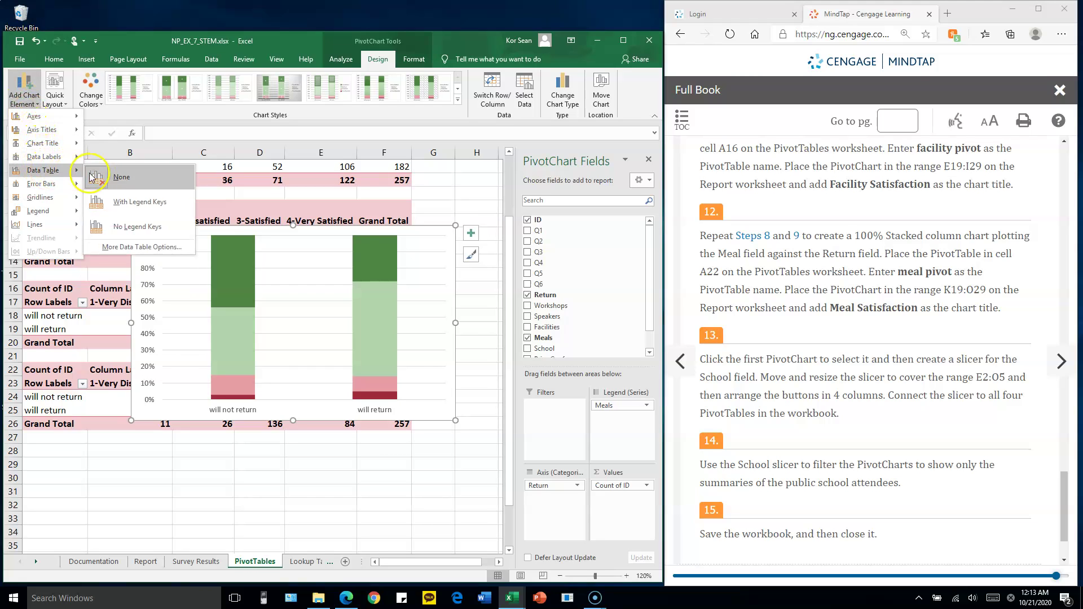
left_click(142, 203)
Add a title above the Meals PivotChart reading "Meal Satisfaction"
left_click(24, 100)
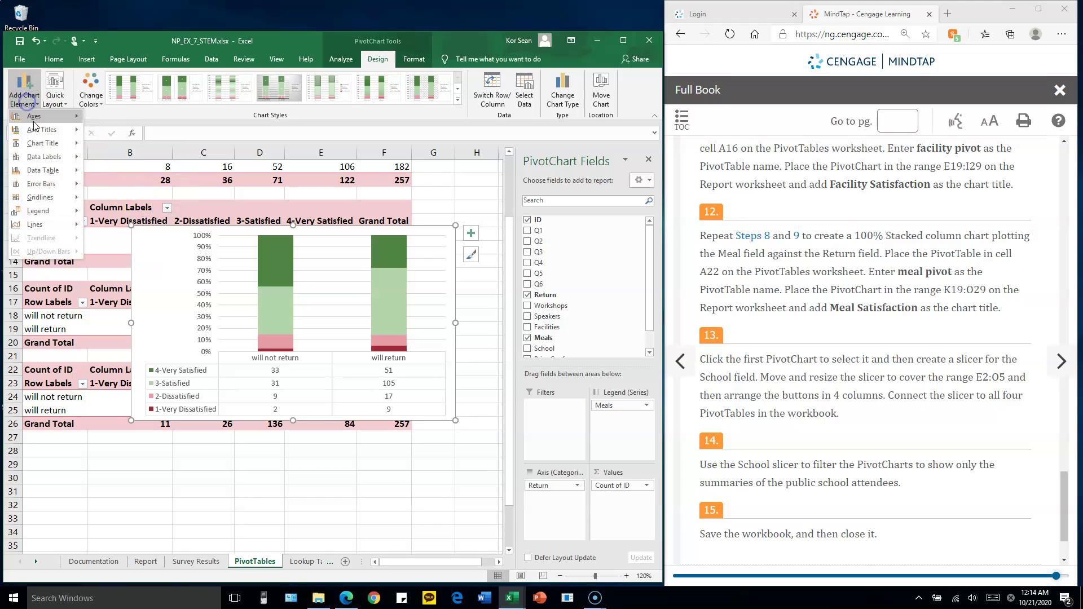
mouse_move(45, 143)
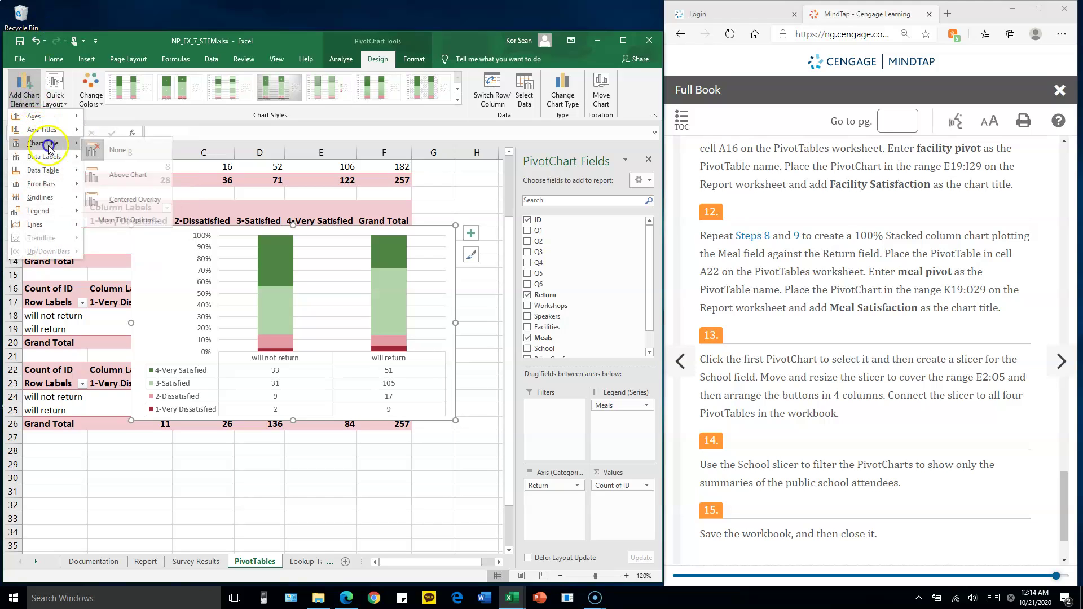
left_click(125, 177)
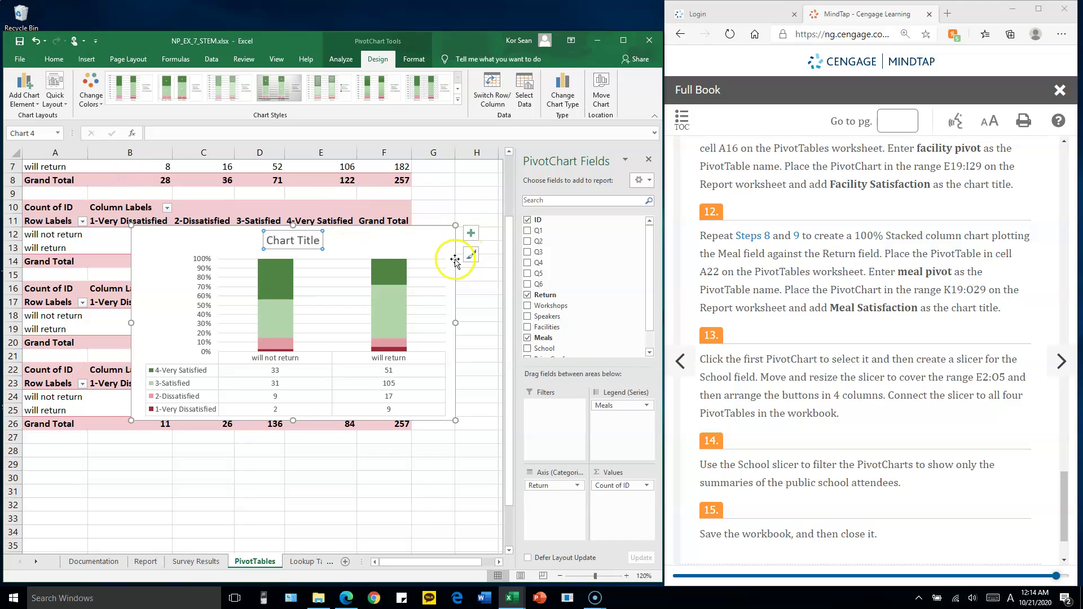
type("Meal Satisfaction")
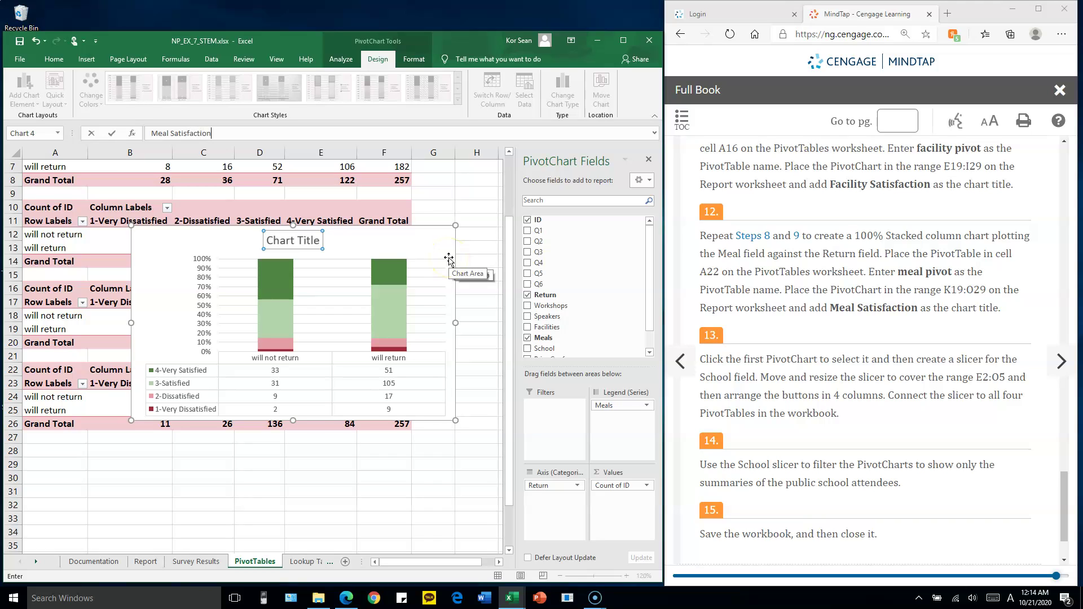
key("Return")
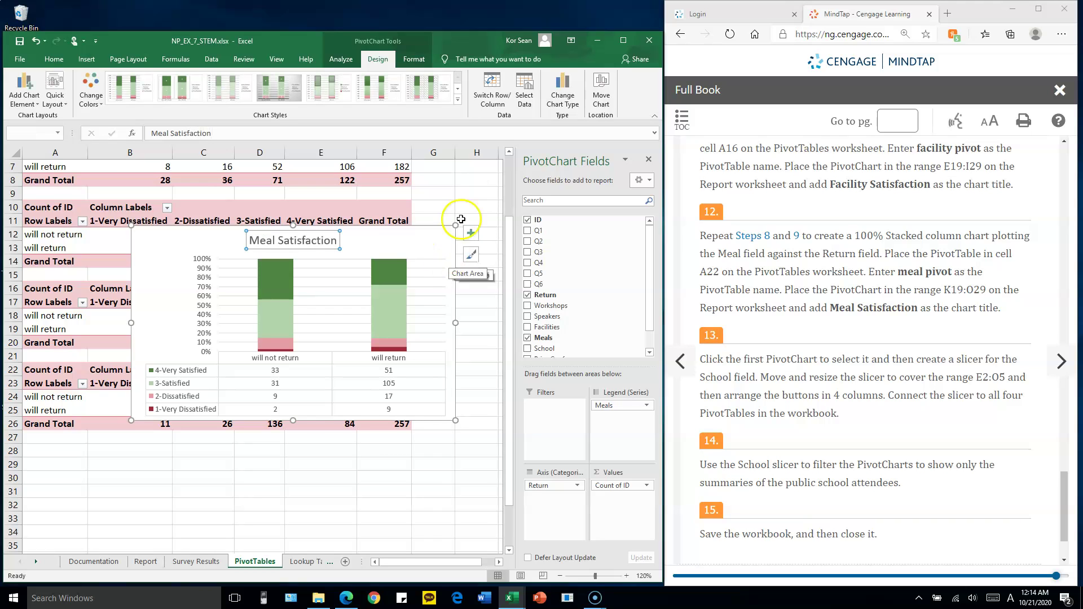
Move the Meal Satisfaction PivotChart onto the Report worksheet as an embedded object and hide the PivotChart field list
left_click(602, 96)
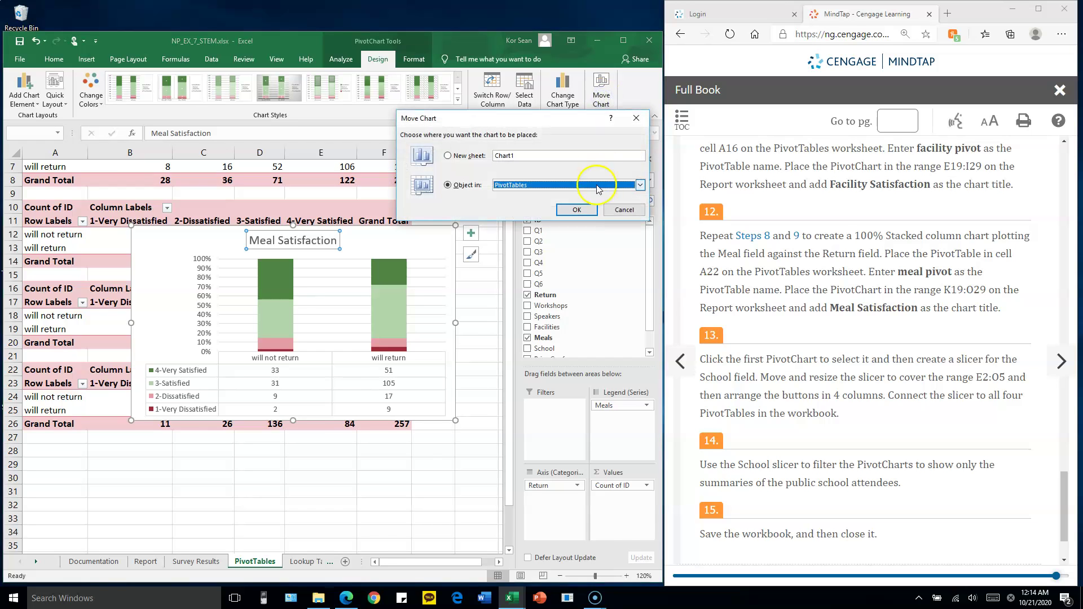
left_click(618, 190)
left_click(580, 200)
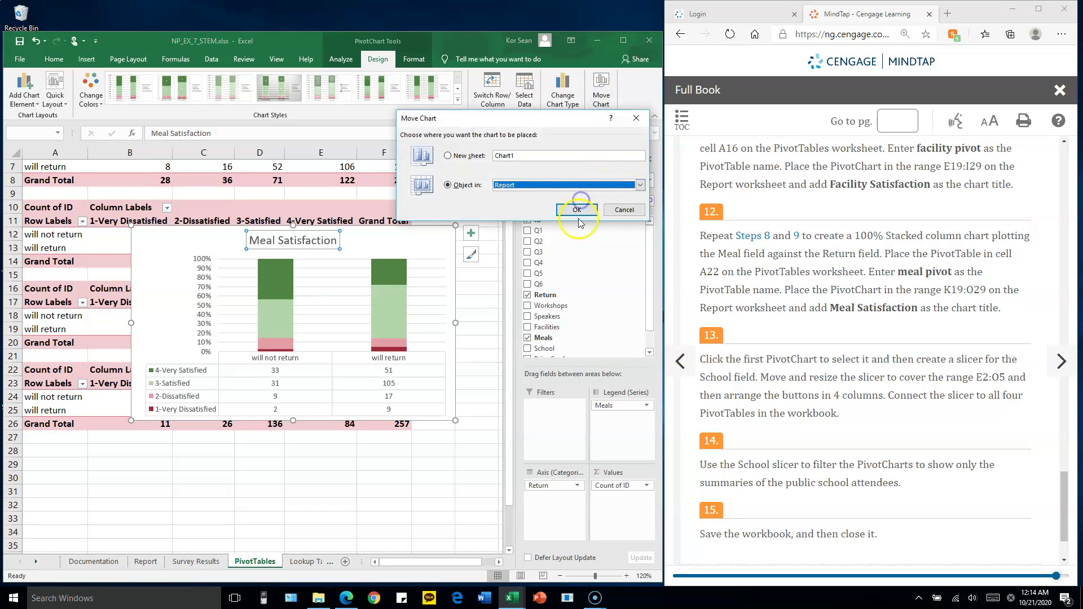
left_click(584, 212)
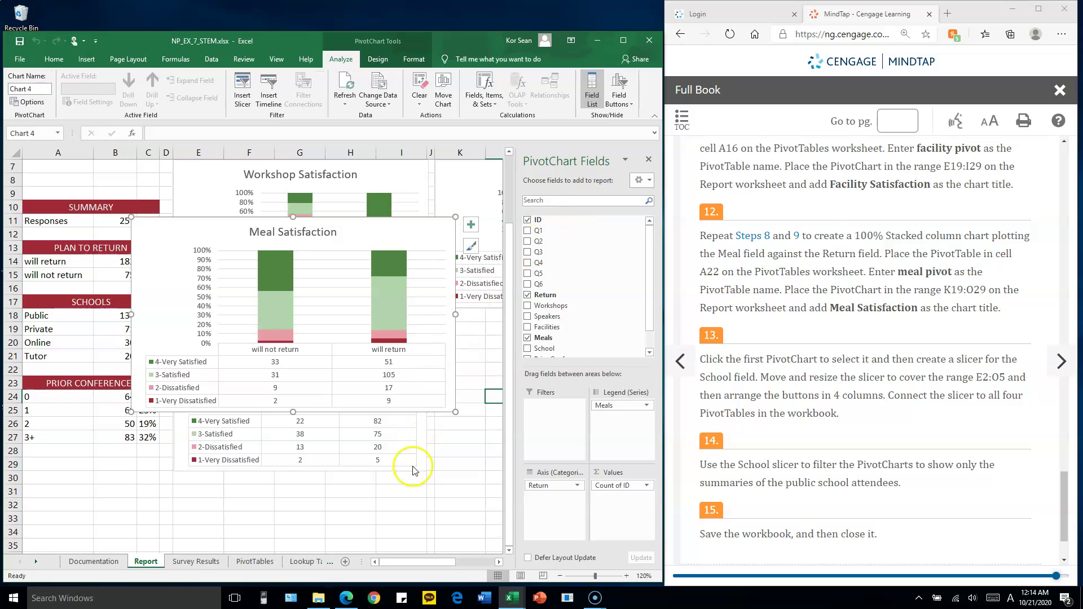
left_click(650, 159)
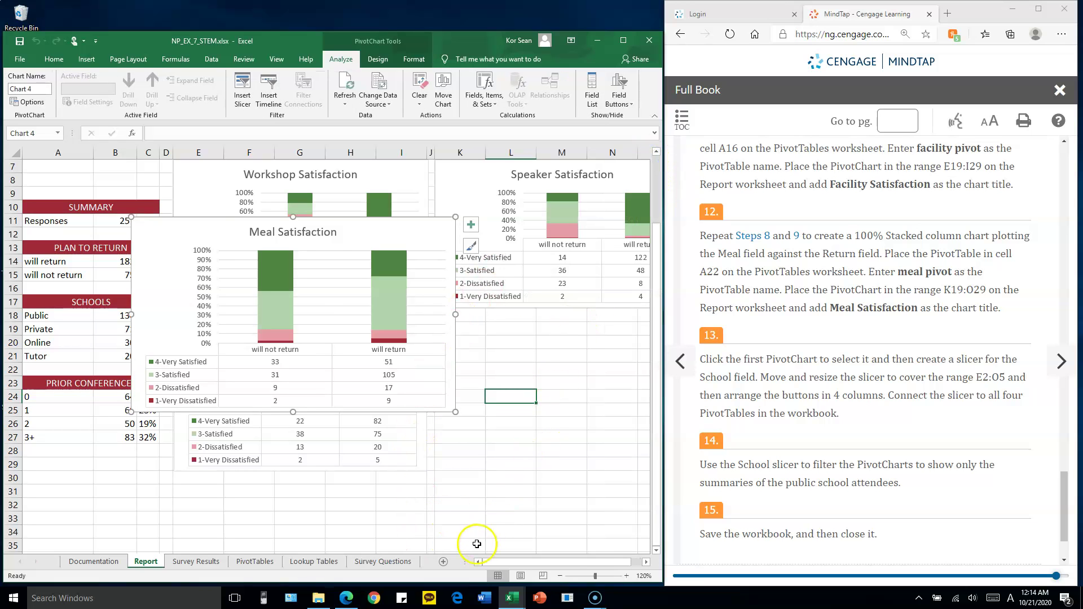
Position and resize the Meal Satisfaction chart to cover the range K19:O29, below the Speaker Satisfaction chart
left_click_drag(545, 563, 556, 562)
left_click_drag(135, 220, 372, 326)
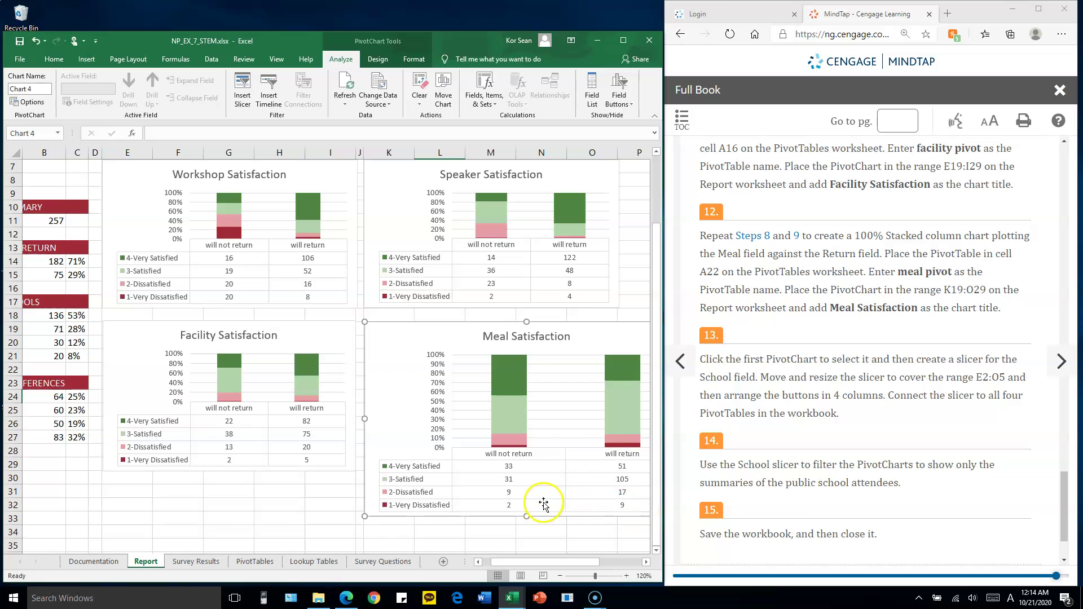
scroll(411, 406, "down", 2)
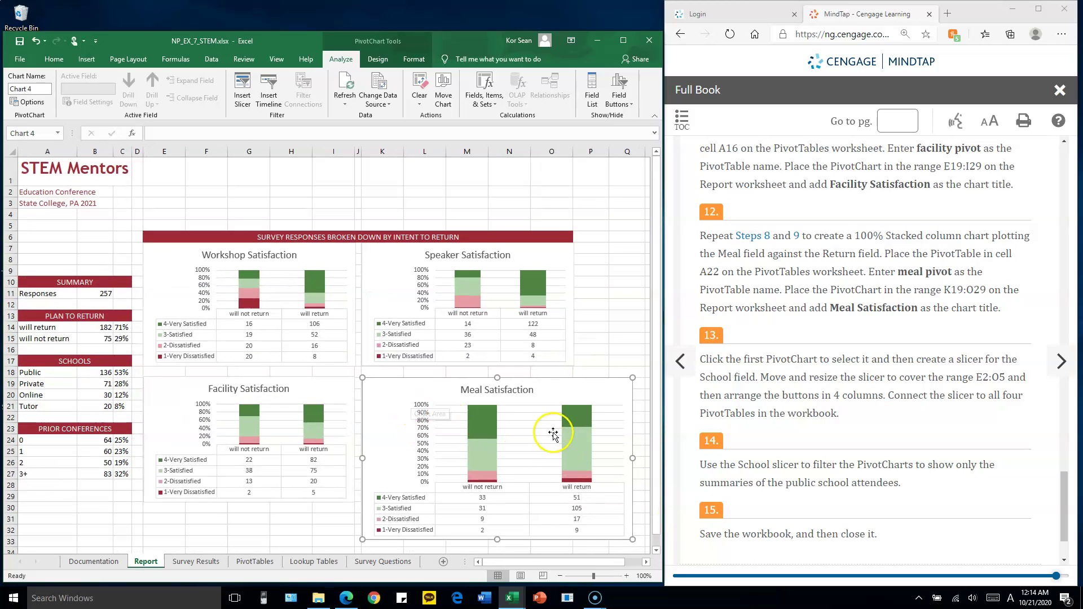
left_click_drag(632, 537, 573, 502)
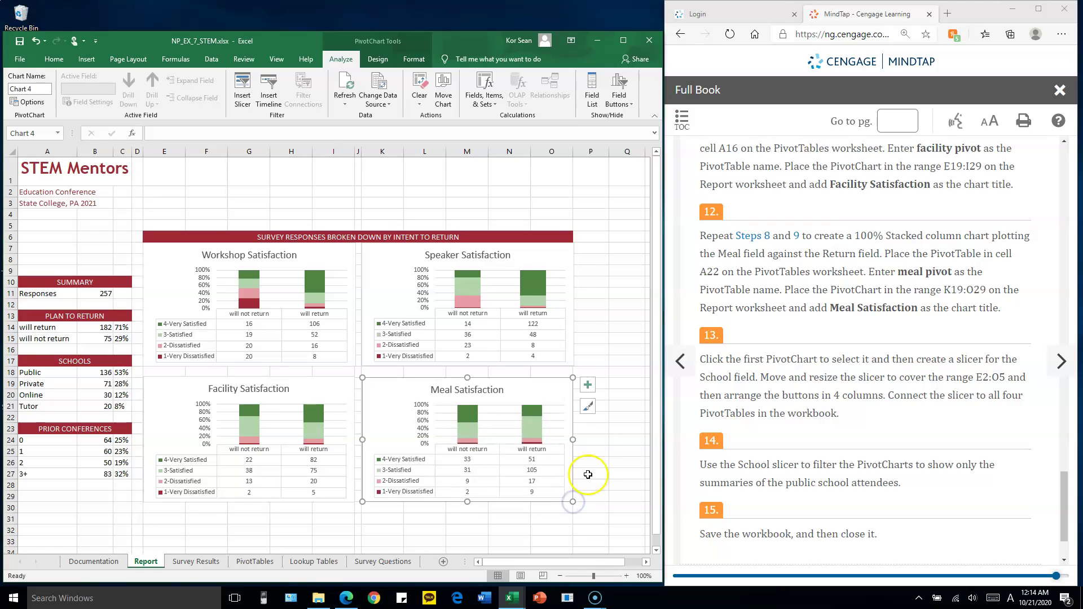
left_click_drag(587, 463, 589, 452)
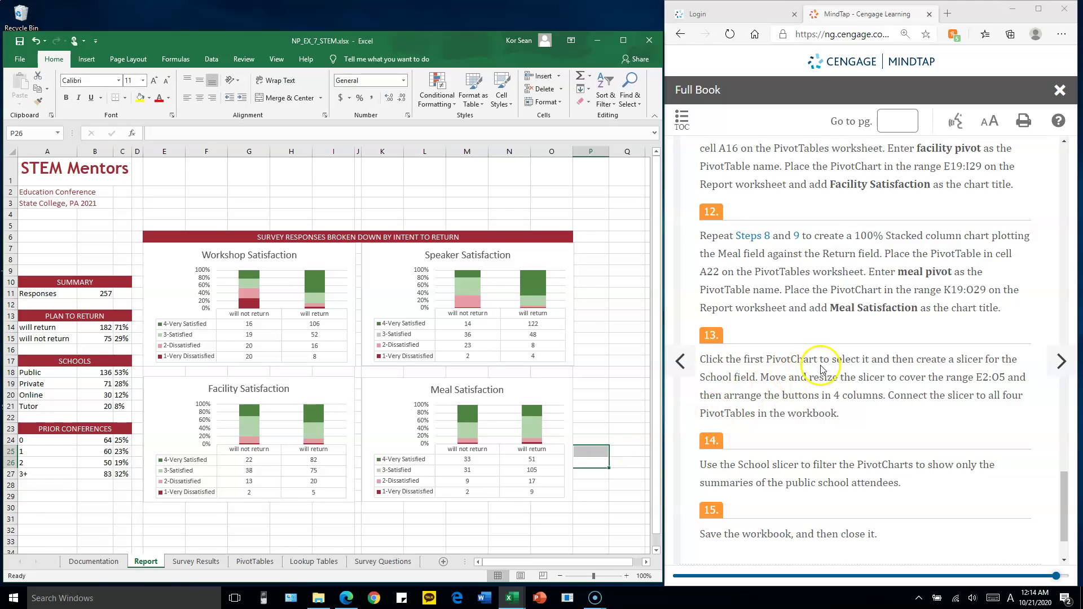
Insert a slicer for the School field based on the Workshop Satisfaction PivotChart
left_click_drag(821, 370, 824, 362)
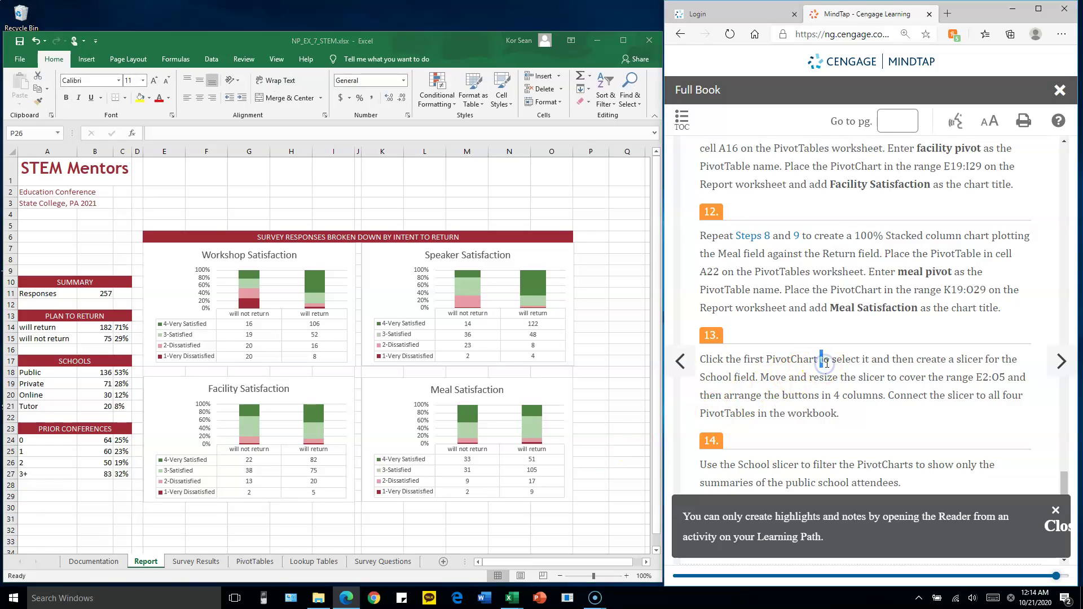
left_click(764, 355)
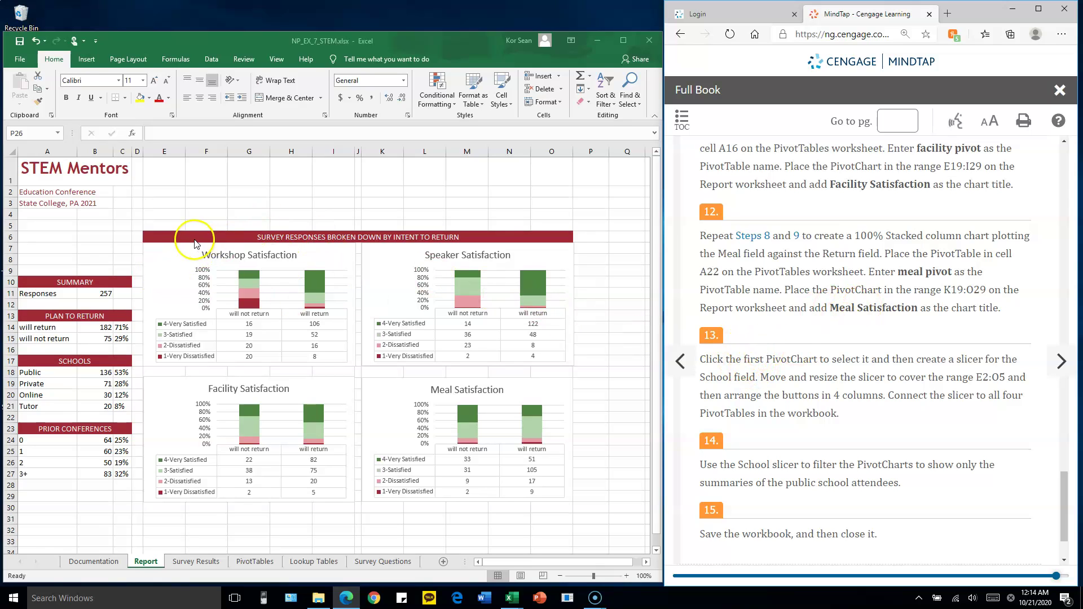
left_click(178, 251)
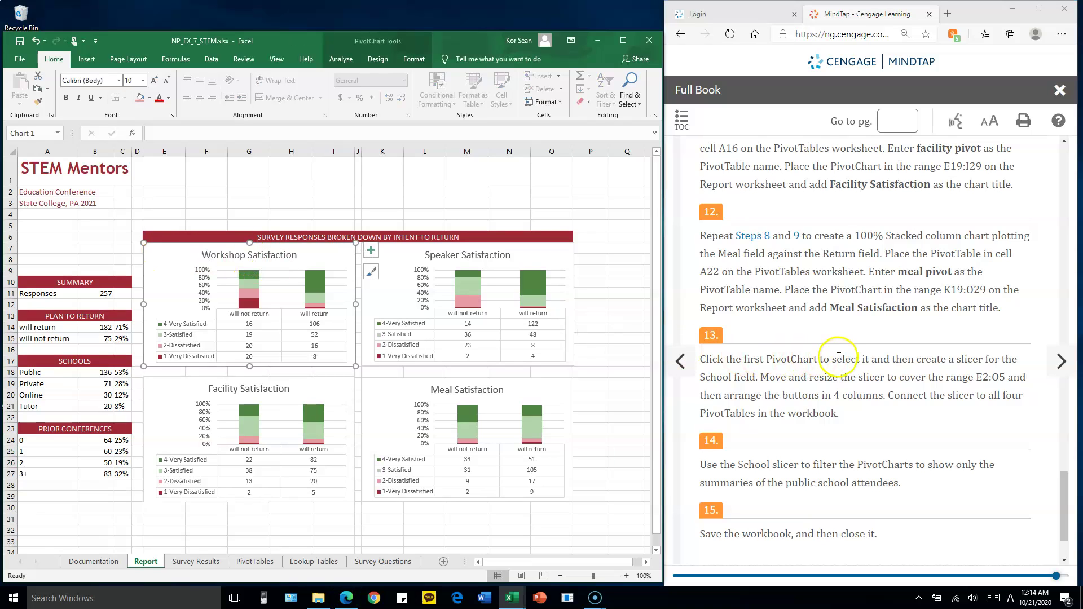
left_click_drag(954, 360, 757, 376)
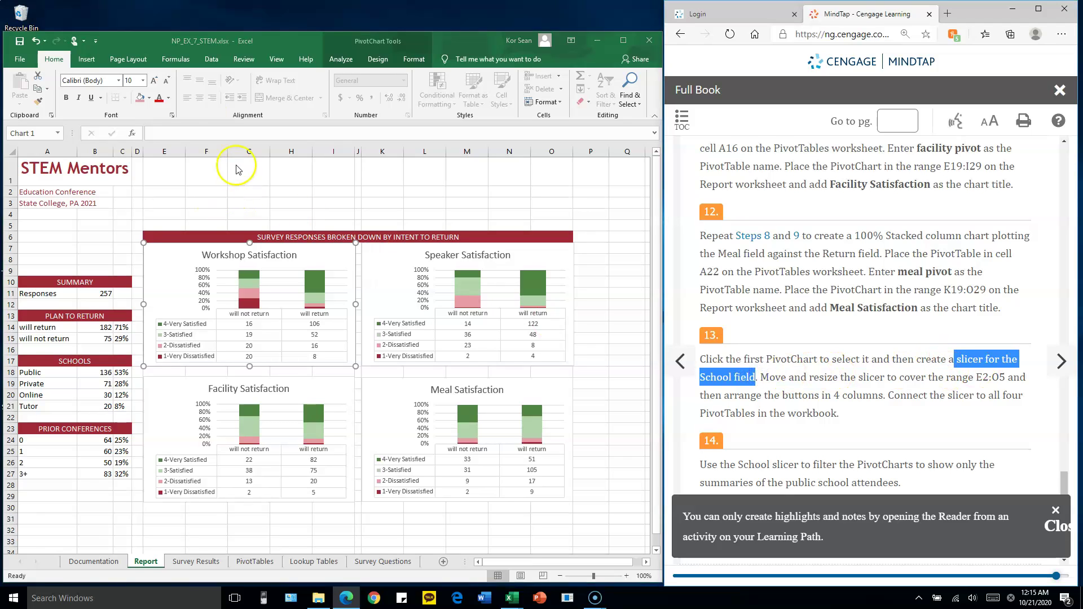
left_click(85, 61)
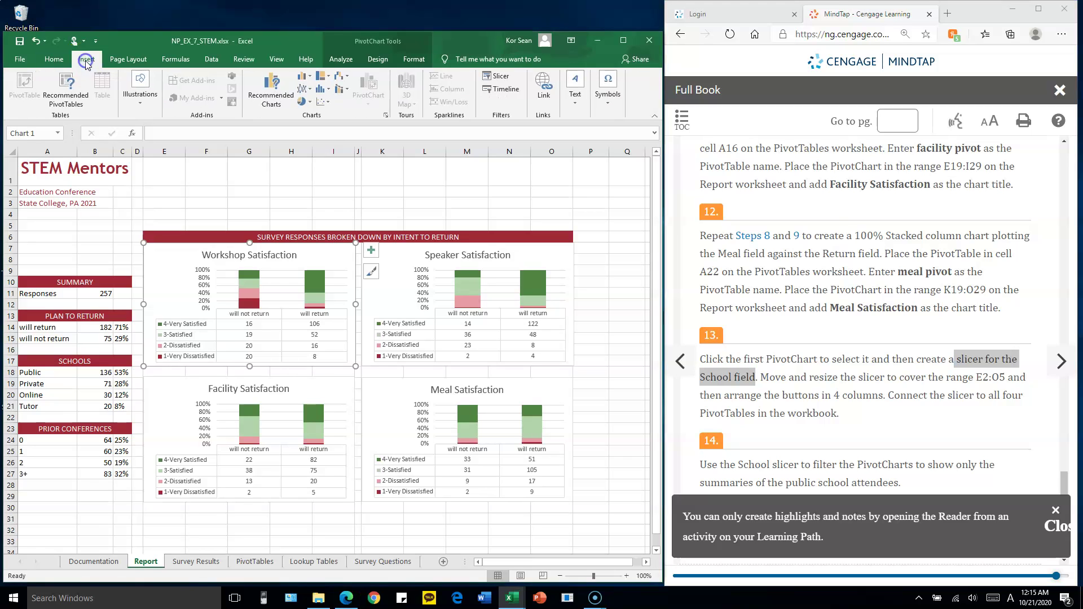
left_click(497, 77)
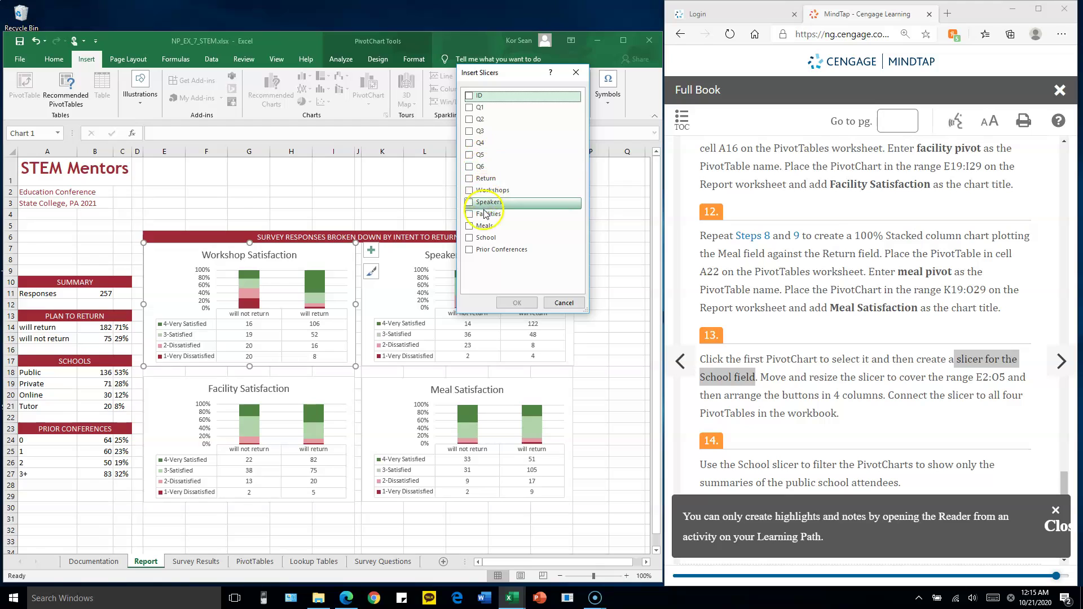
left_click(470, 239)
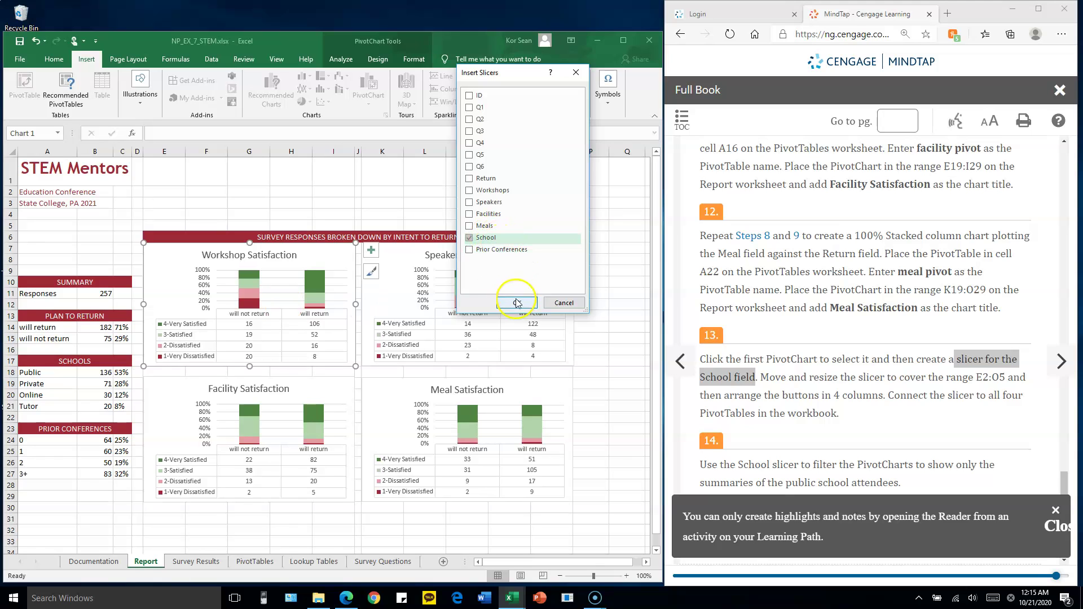
left_click(517, 305)
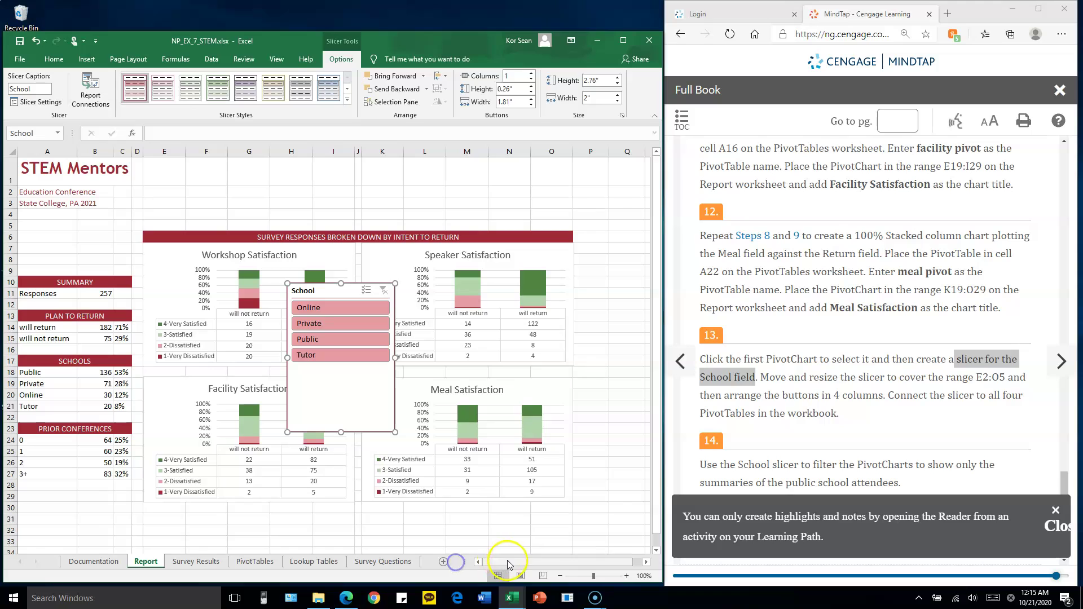
Move and resize the School slicer to cover the range E2:O5 and arrange its buttons in 4 columns
left_click_drag(335, 290, 192, 194)
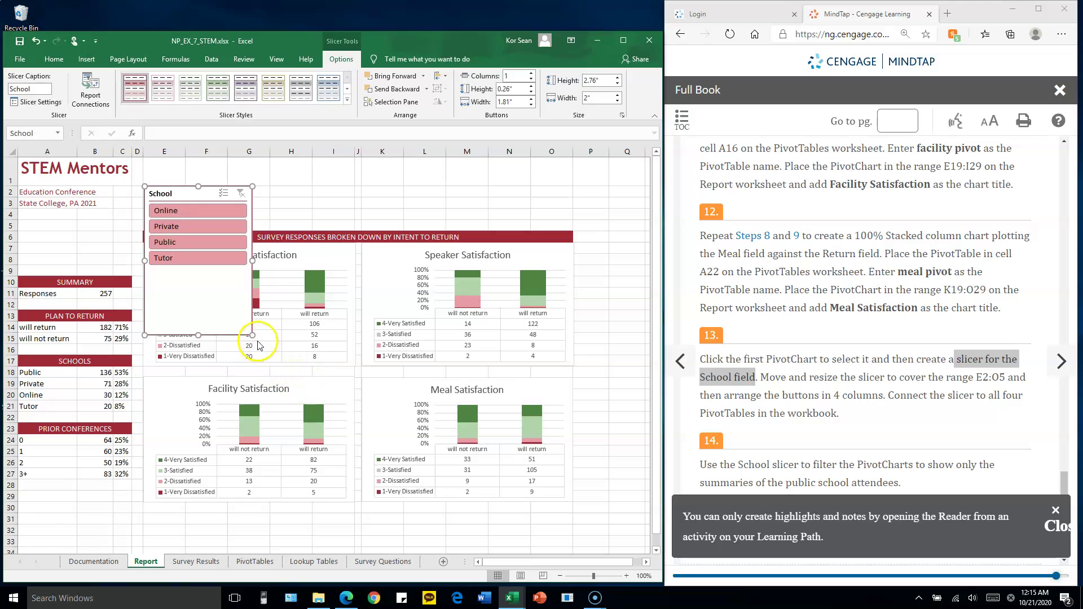
left_click_drag(252, 336, 576, 226)
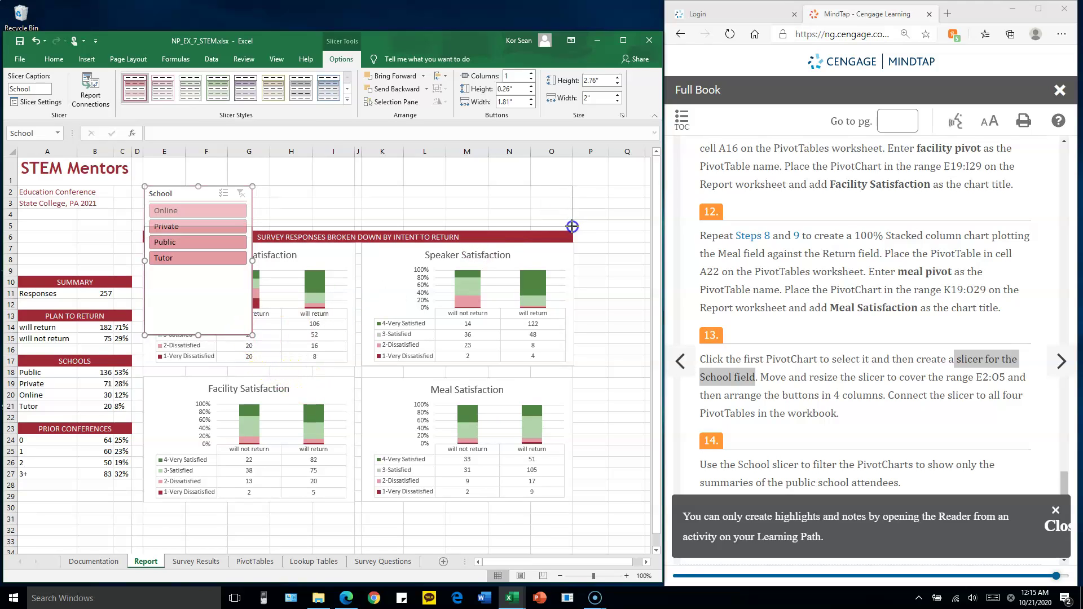
left_click_drag(573, 226, 572, 230)
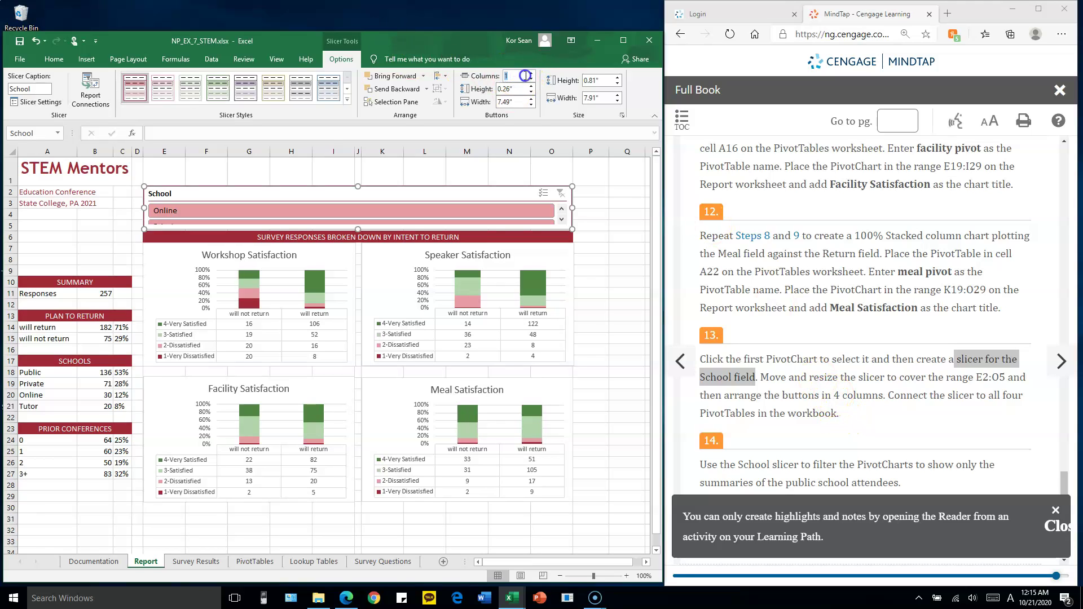
key("Return")
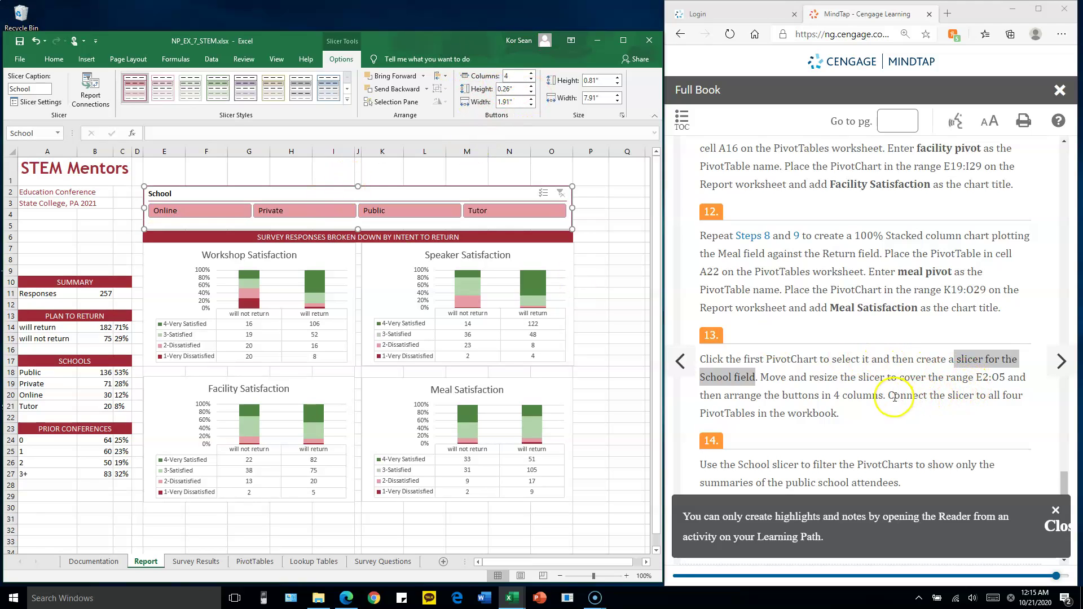
Connect the School slicer to the facility pivot, meal pivot and speaker pivot reports in addition to workshop pivot
left_click_drag(889, 395, 958, 391)
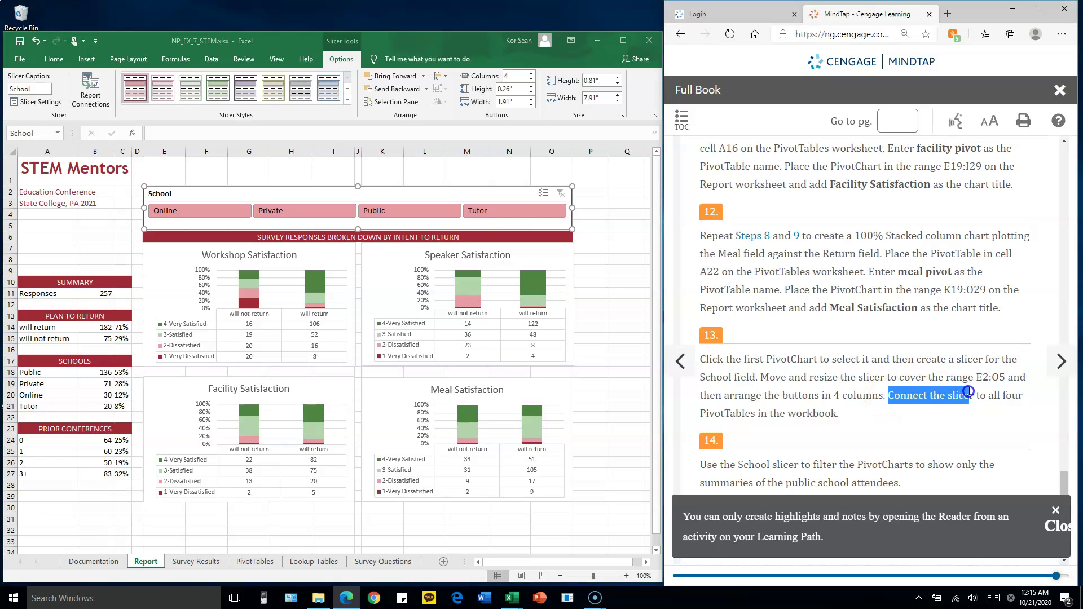
left_click_drag(714, 413, 768, 416)
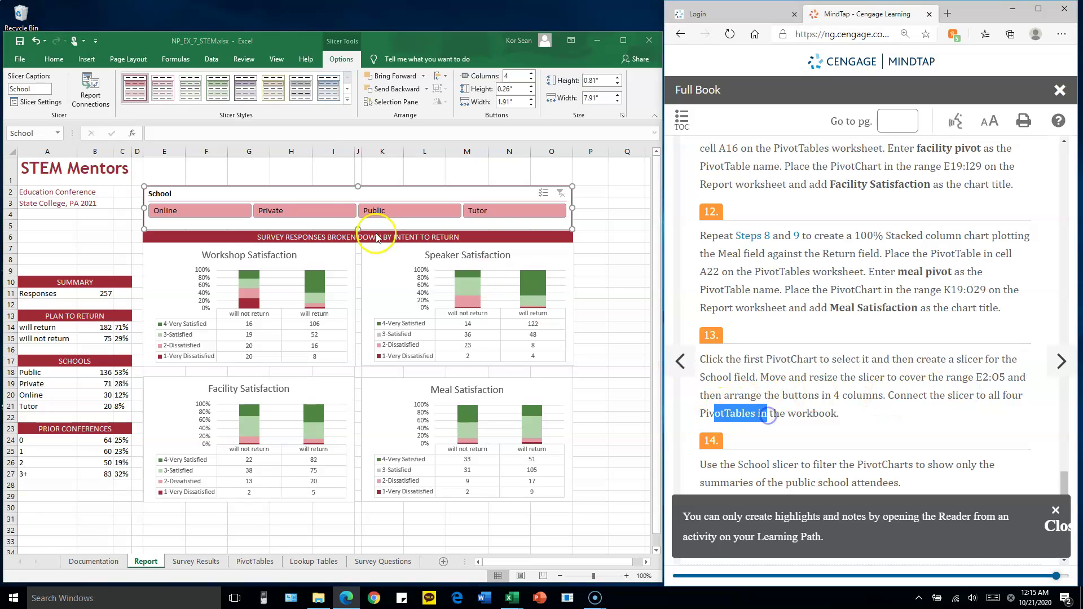
left_click(238, 191)
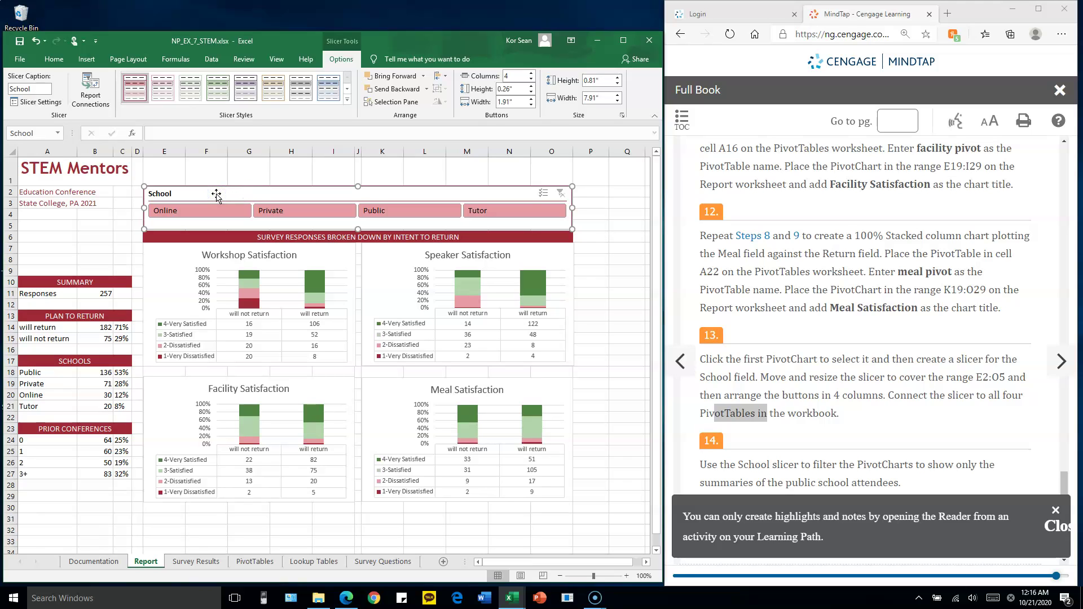
left_click(347, 59)
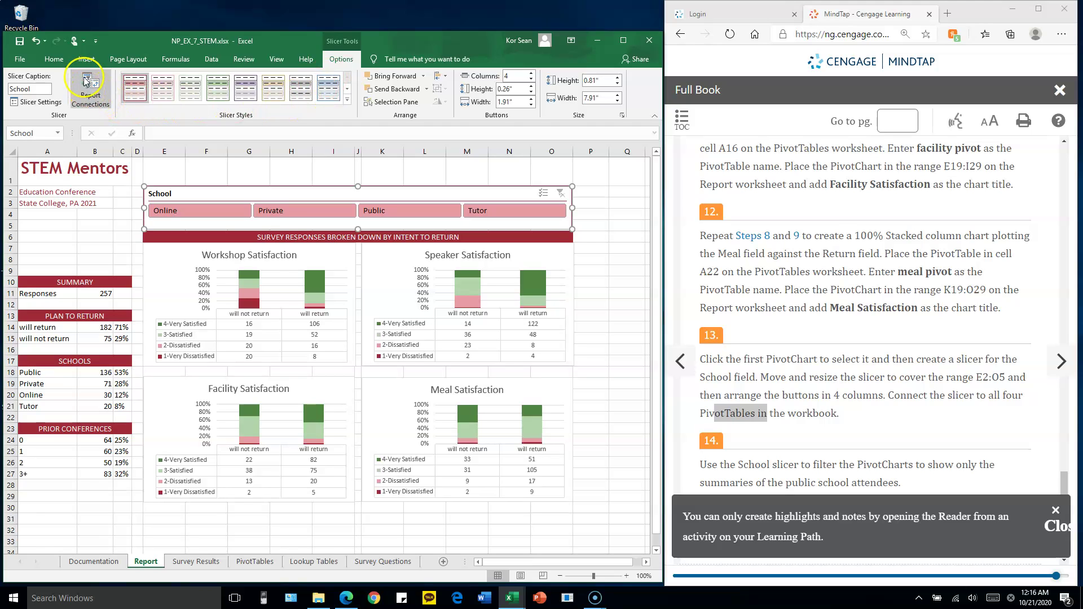
left_click(89, 91)
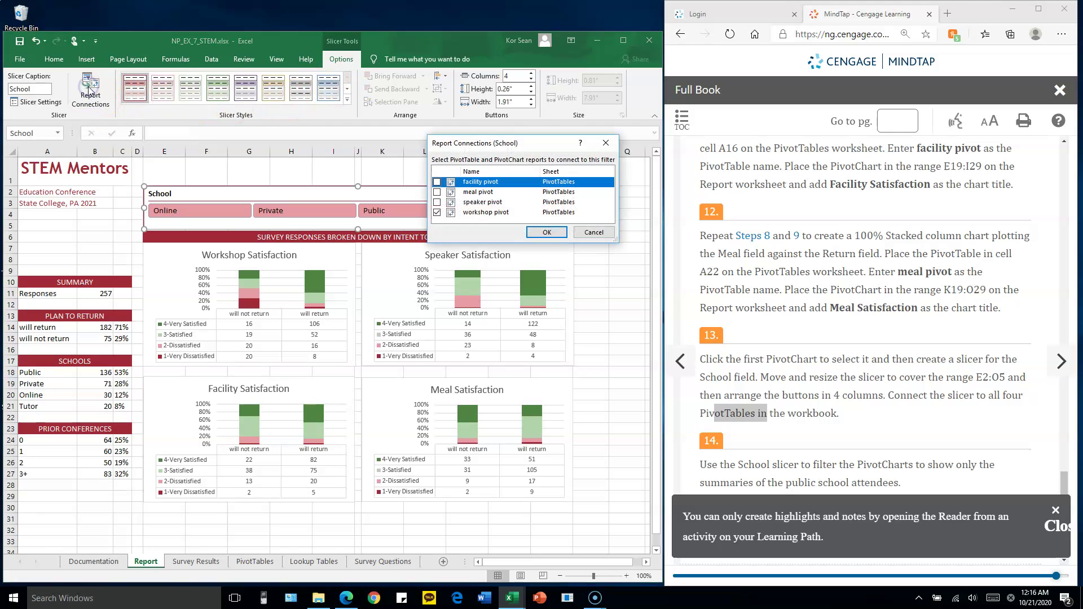
left_click_drag(512, 147, 526, 103)
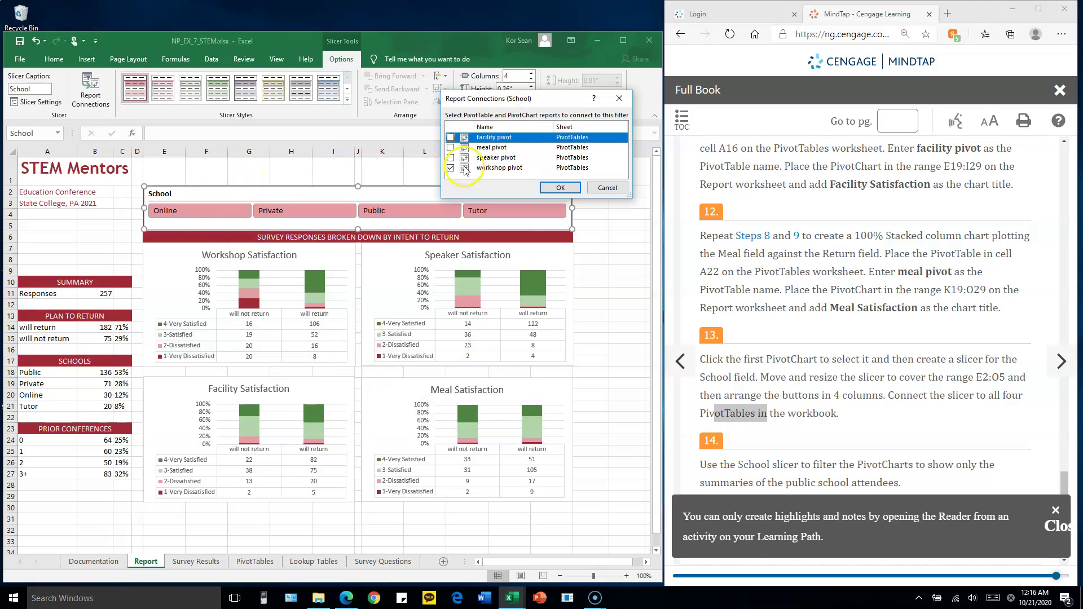
left_click(451, 148)
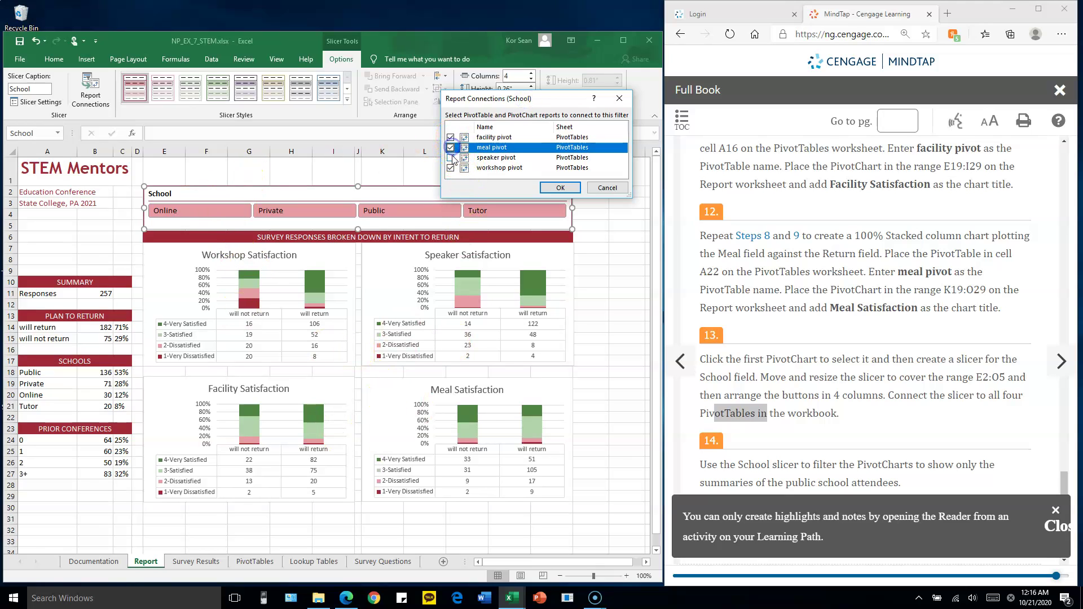
left_click(451, 158)
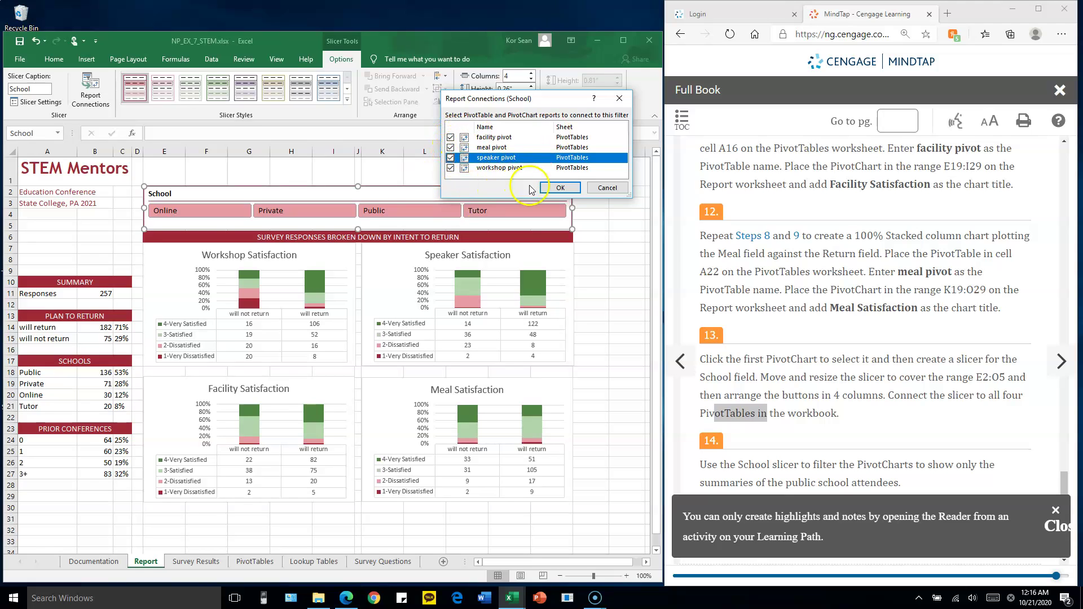
left_click(563, 188)
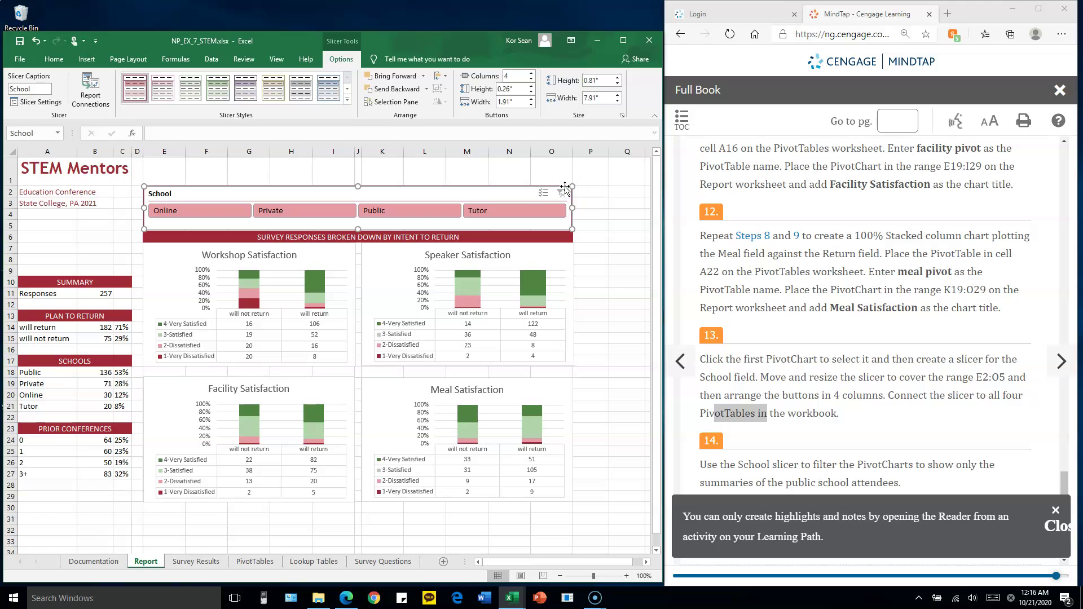
Test the School slicer by filtering the four charts by Online, Private, Public and Tutor in turn
left_click(218, 211)
left_click(273, 212)
left_click(387, 209)
left_click(495, 211)
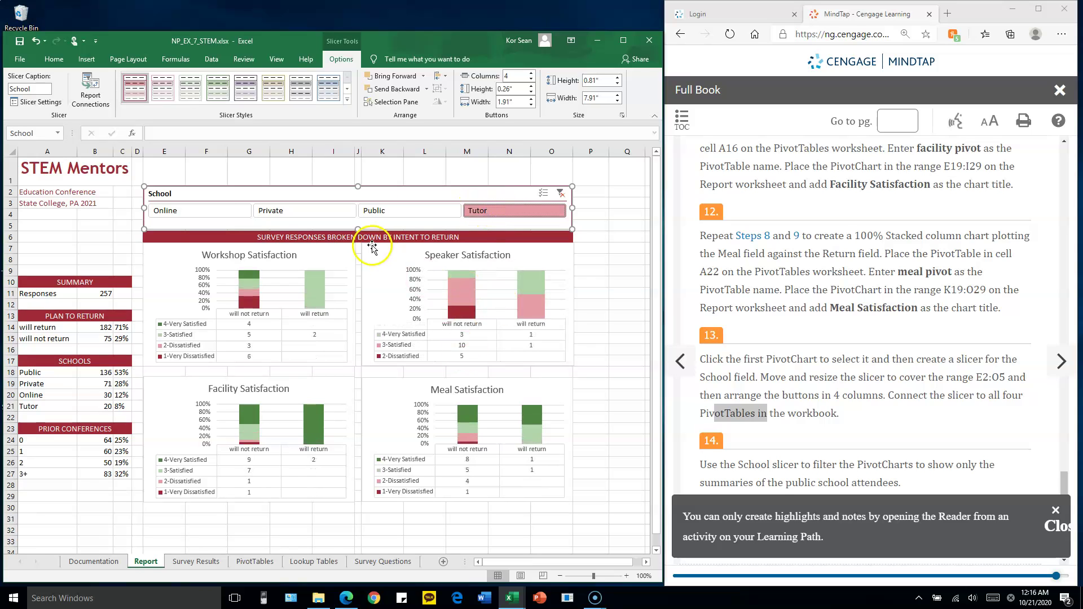
left_click(394, 213)
left_click(334, 213)
left_click(205, 208)
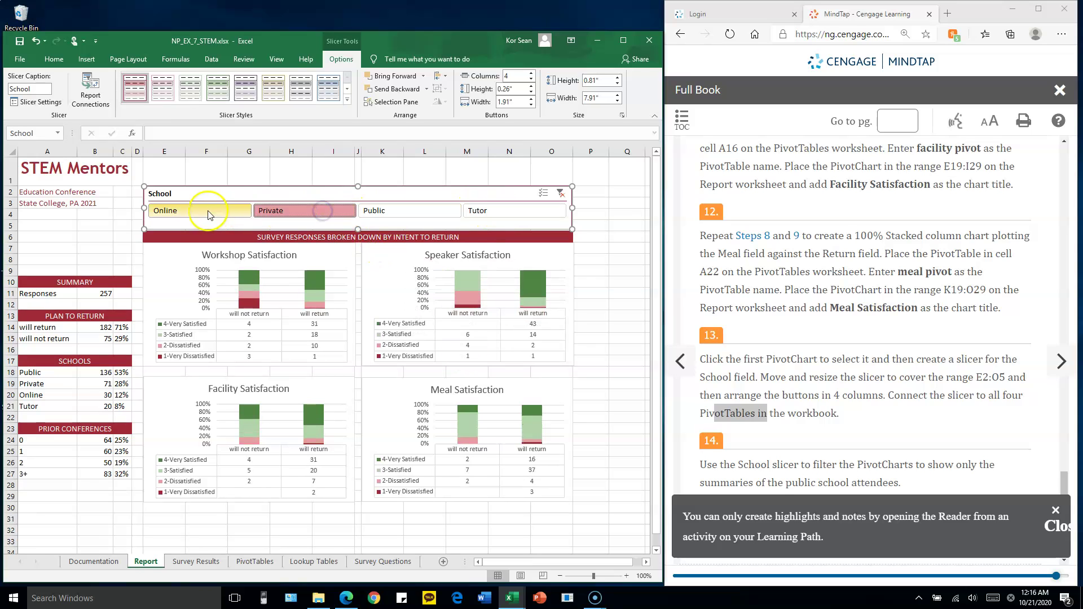
left_click(397, 209)
left_click(483, 210)
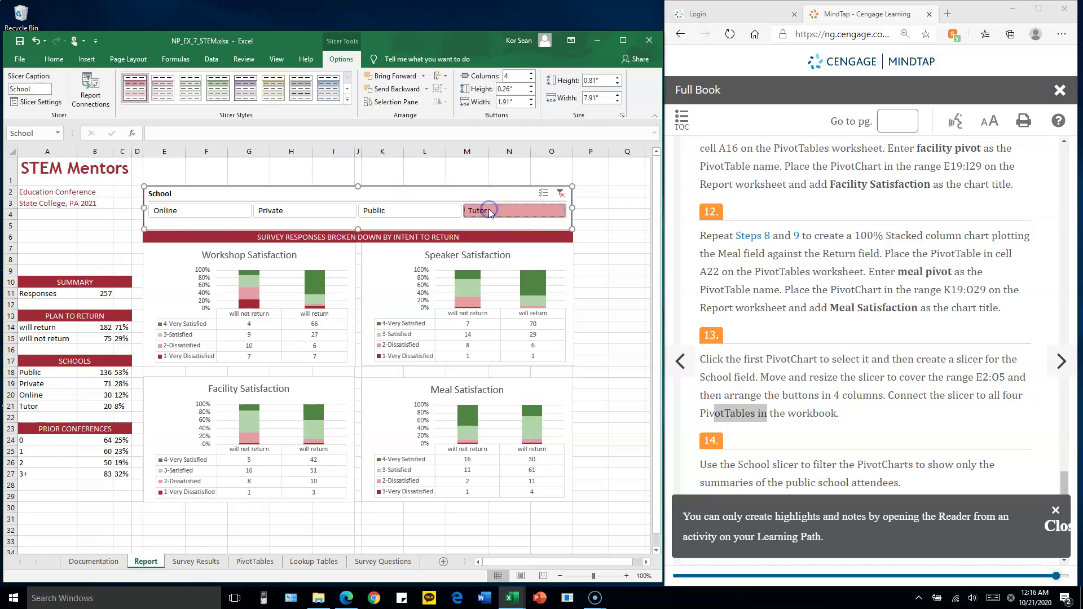
Filter the PivotCharts with the School slicer to show only Public school attendees
left_click(874, 372)
scroll(879, 370, "down", 2)
scroll(879, 369, "down", 1)
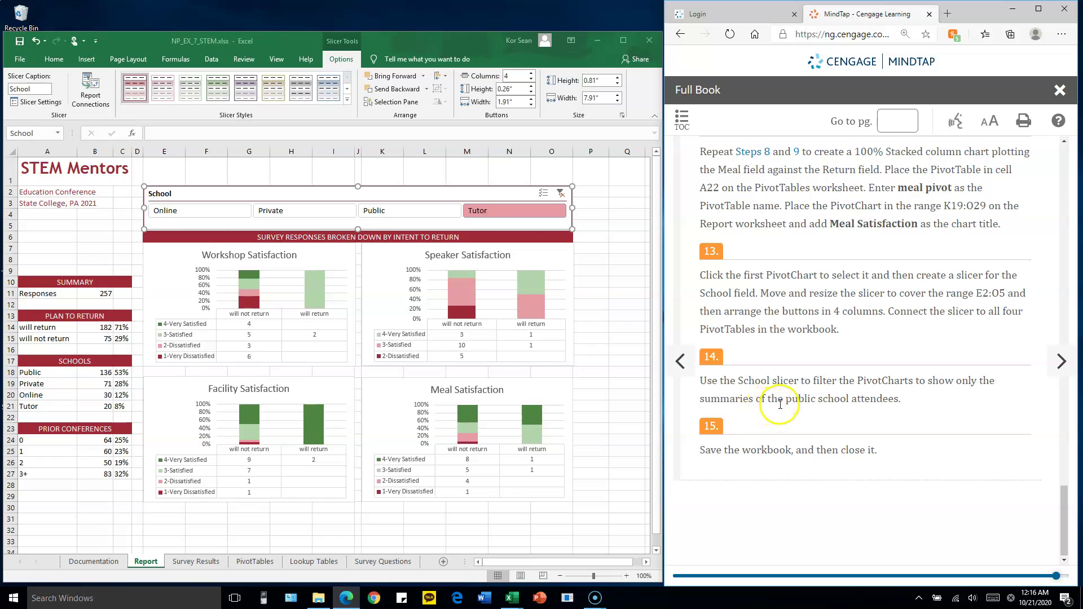
left_click_drag(786, 401, 825, 401)
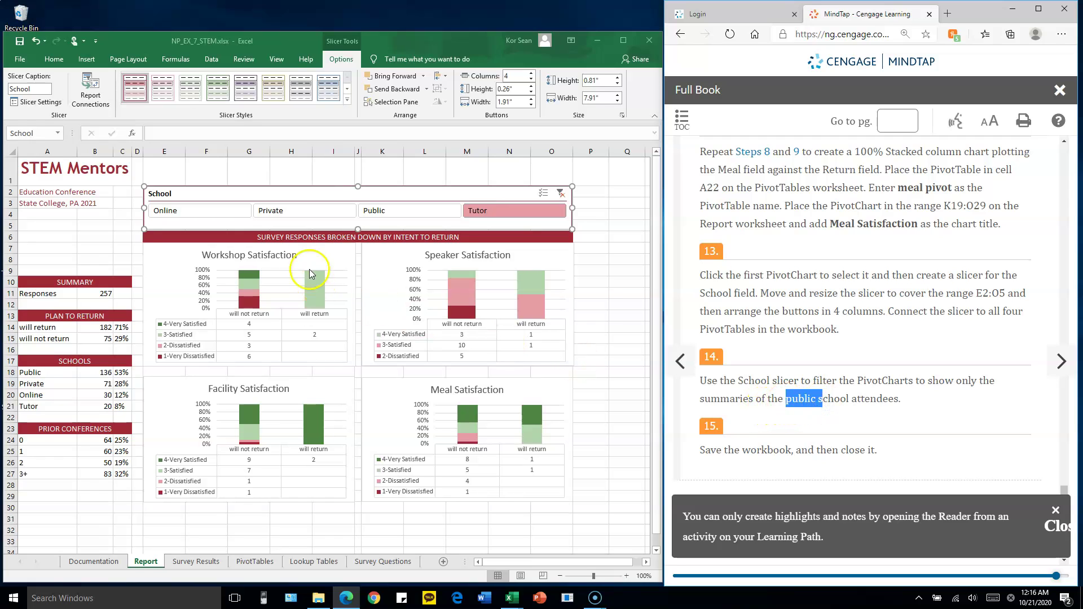
left_click(966, 410)
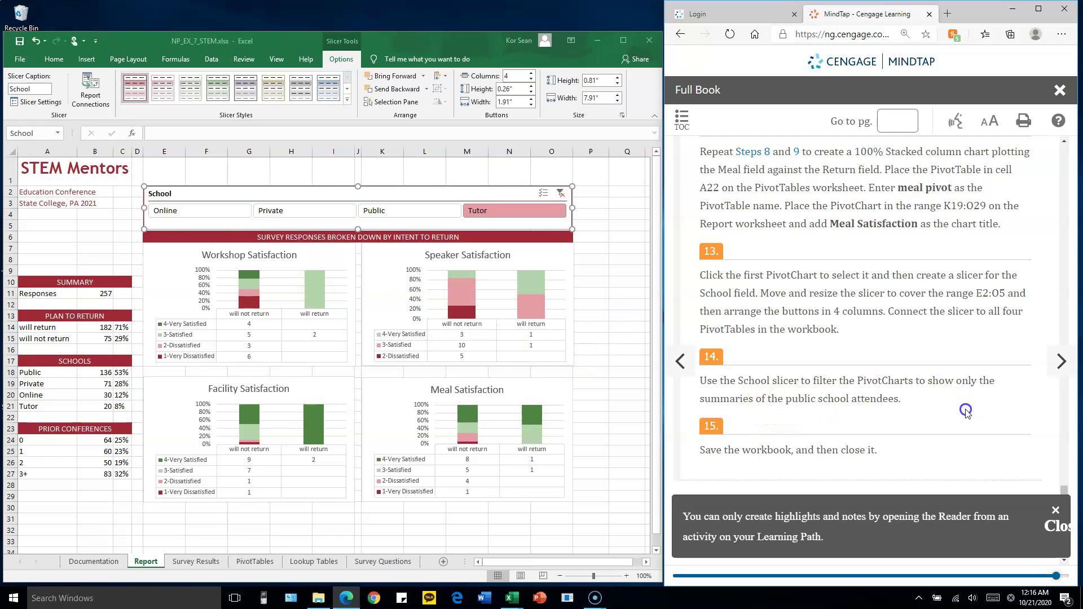
left_click(408, 214)
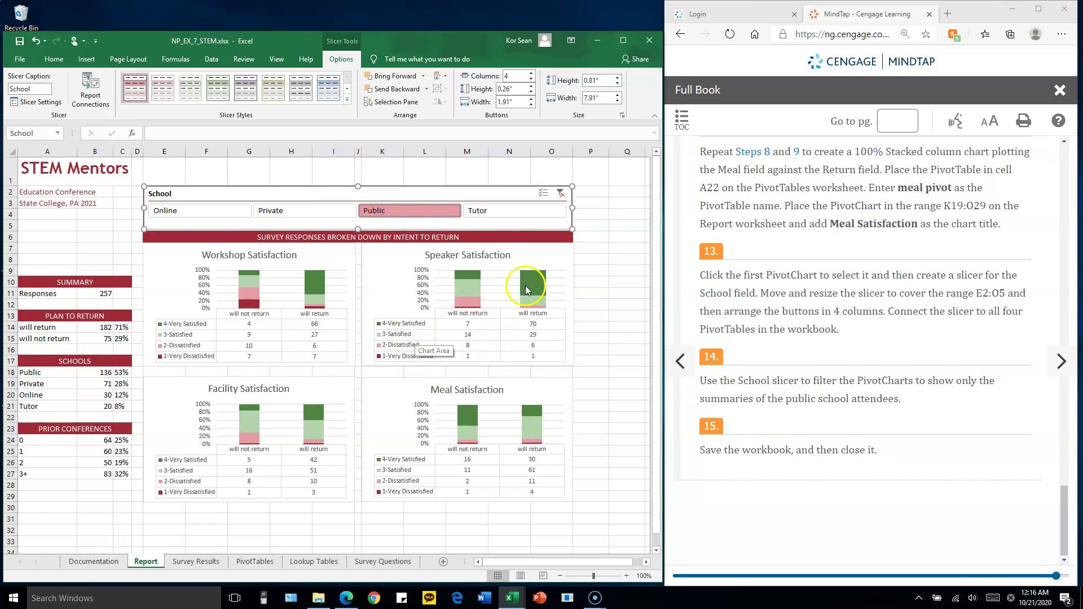
left_click(592, 249)
scroll(492, 288, "up", 1)
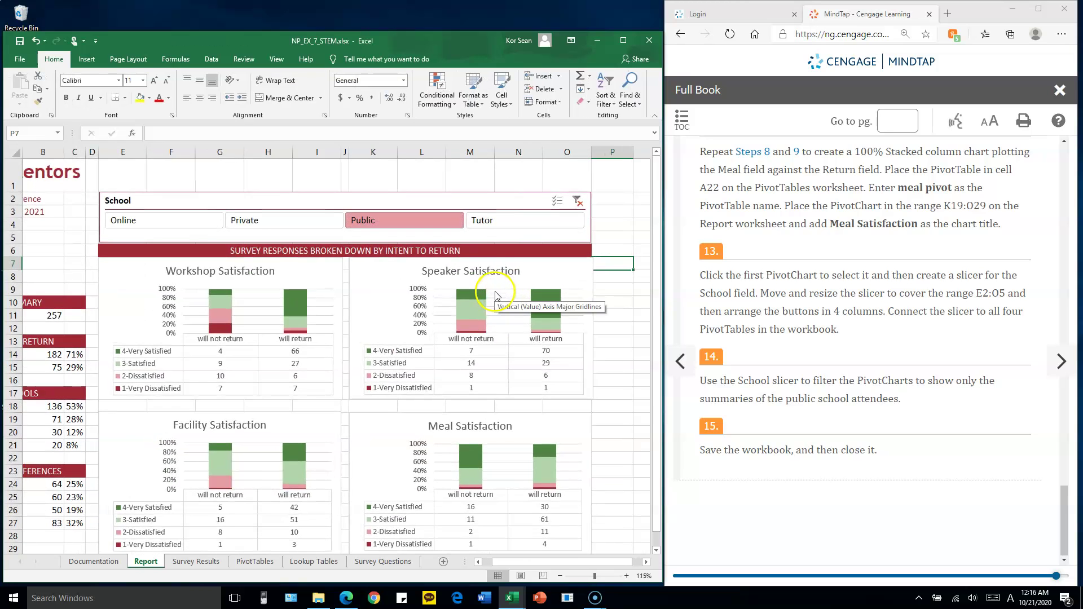
scroll(496, 295, "down", 3)
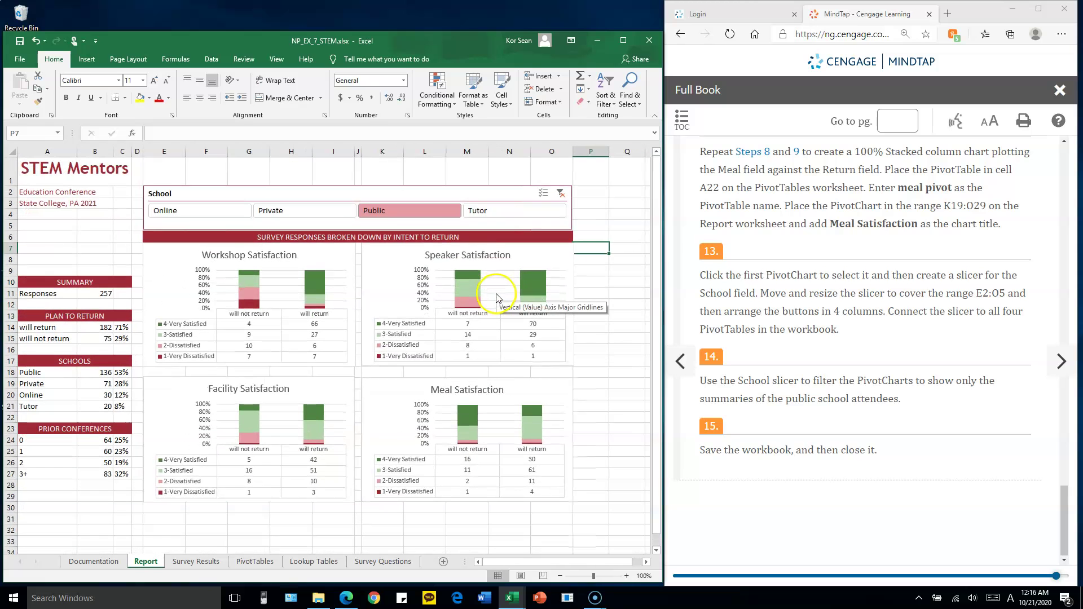
left_click(420, 213)
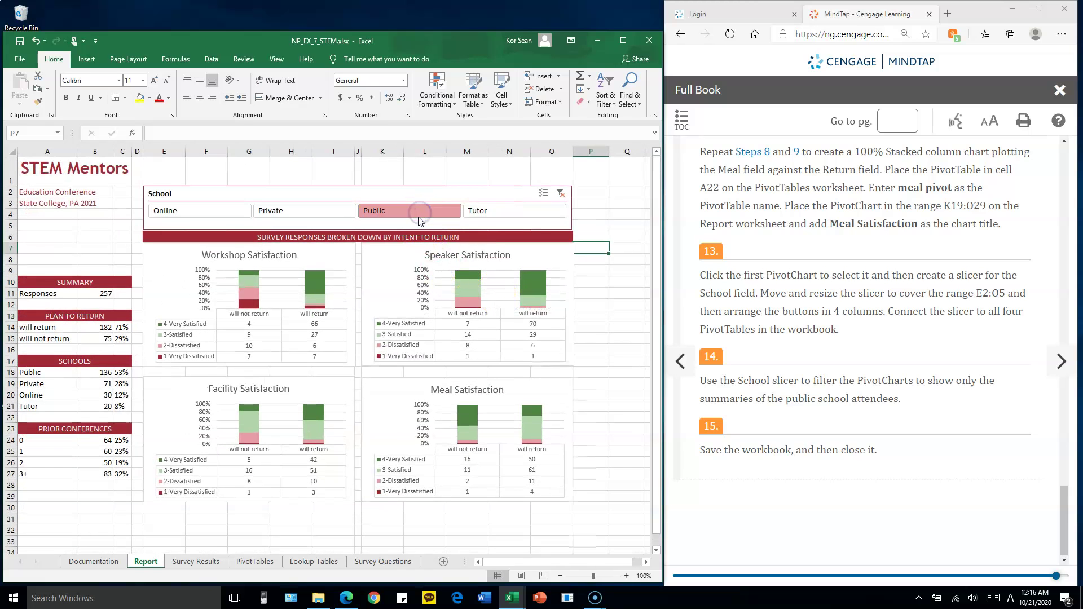
left_click_drag(530, 563, 473, 564)
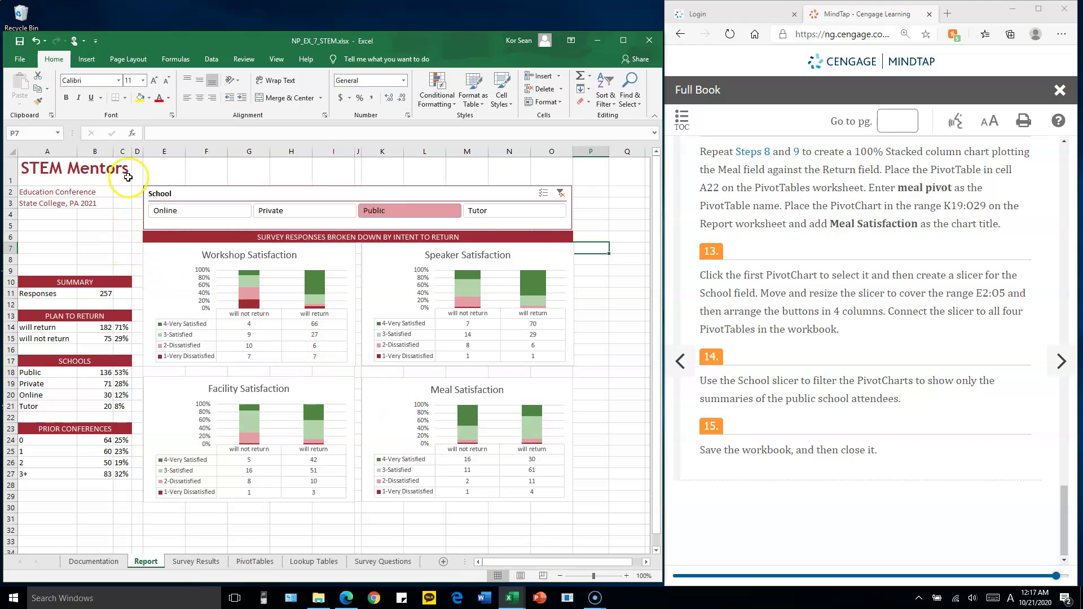